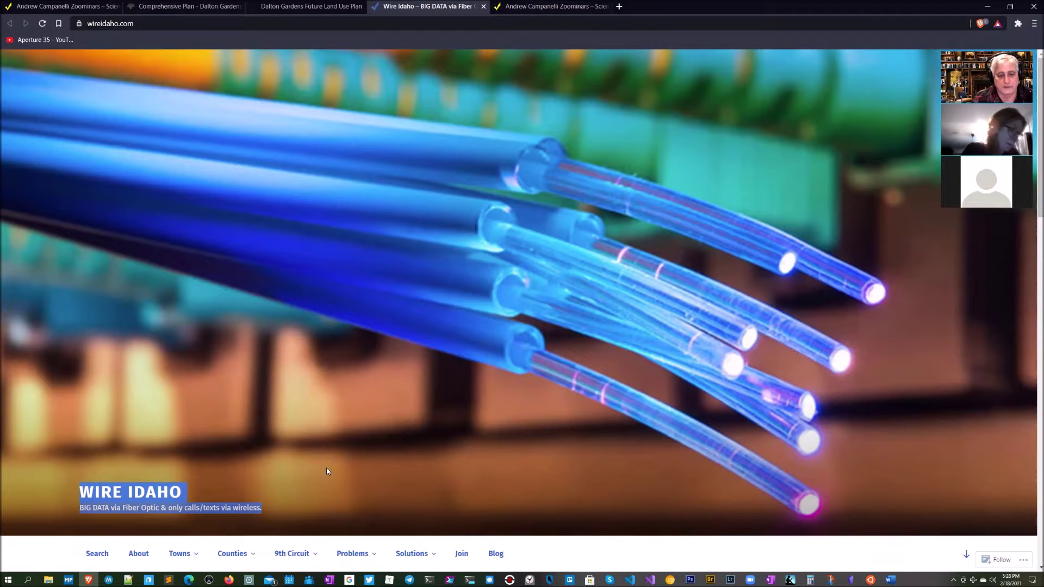
Step: Open Lessons from California from the Wire Idaho nav bar's 9th Circuit dropdown
{"action": "scroll", "coordinate": [326, 471], "scroll_direction": "down", "scroll_amount": 5}
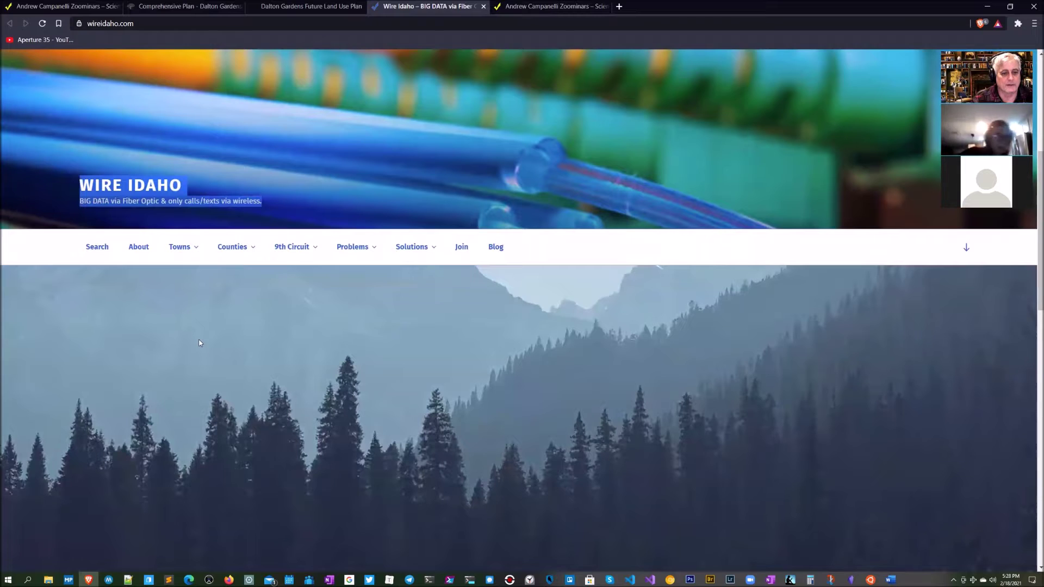
{"action": "mouse_move", "coordinate": [188, 249]}
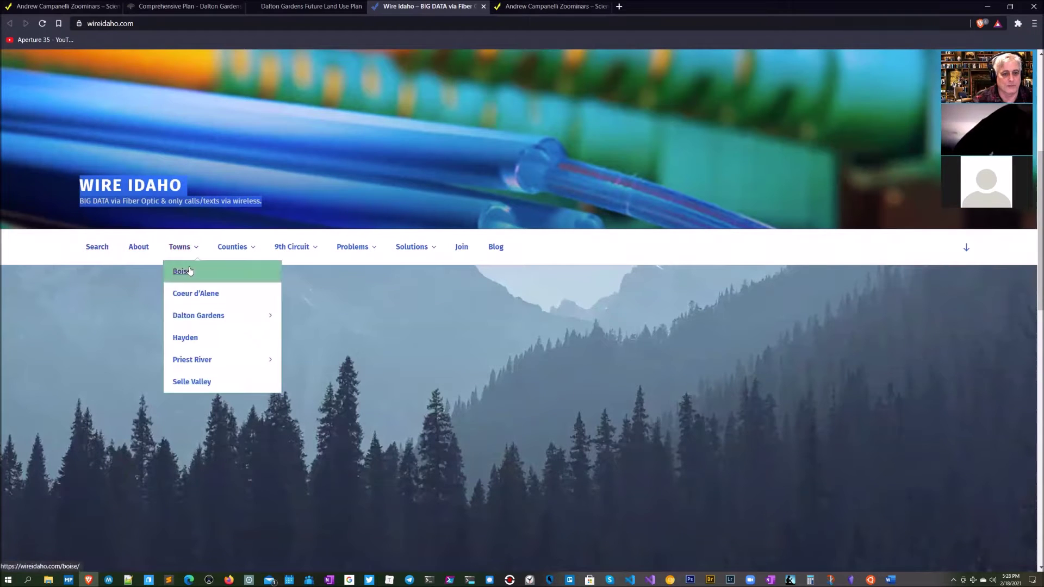
{"action": "mouse_move", "coordinate": [234, 248]}
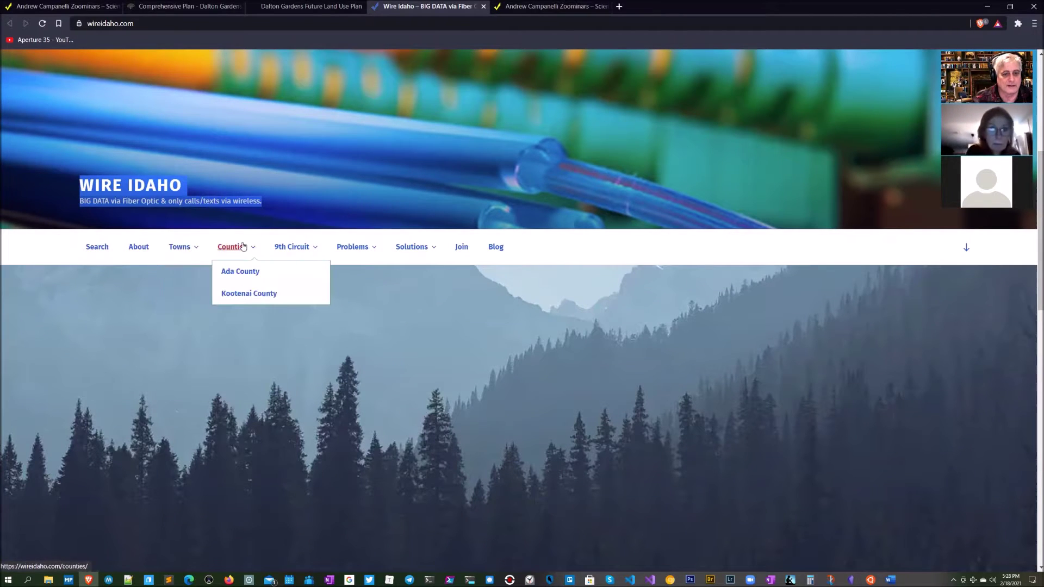
{"action": "mouse_move", "coordinate": [294, 247]}
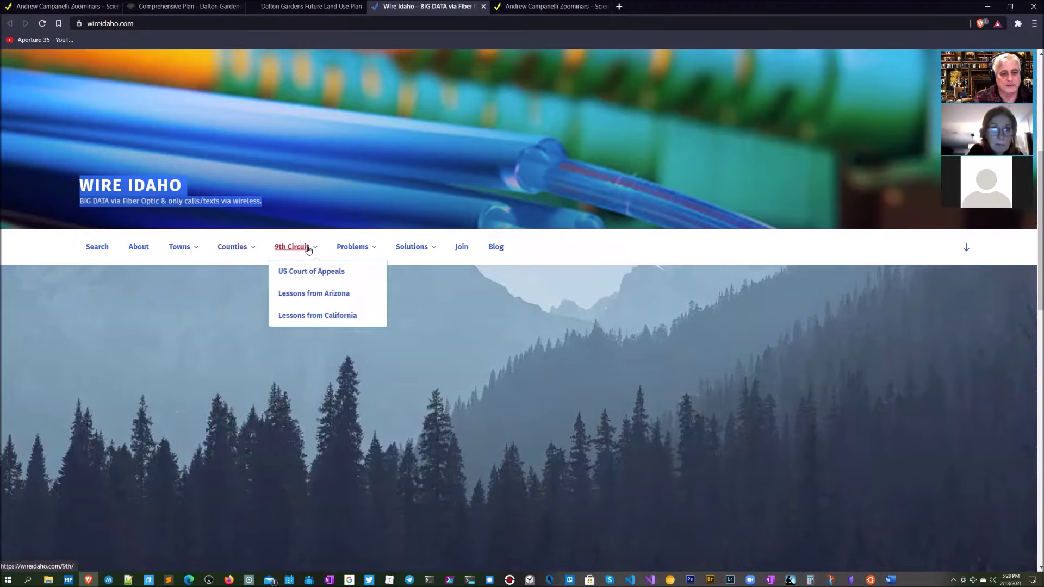
{"action": "left_click", "coordinate": [320, 314]}
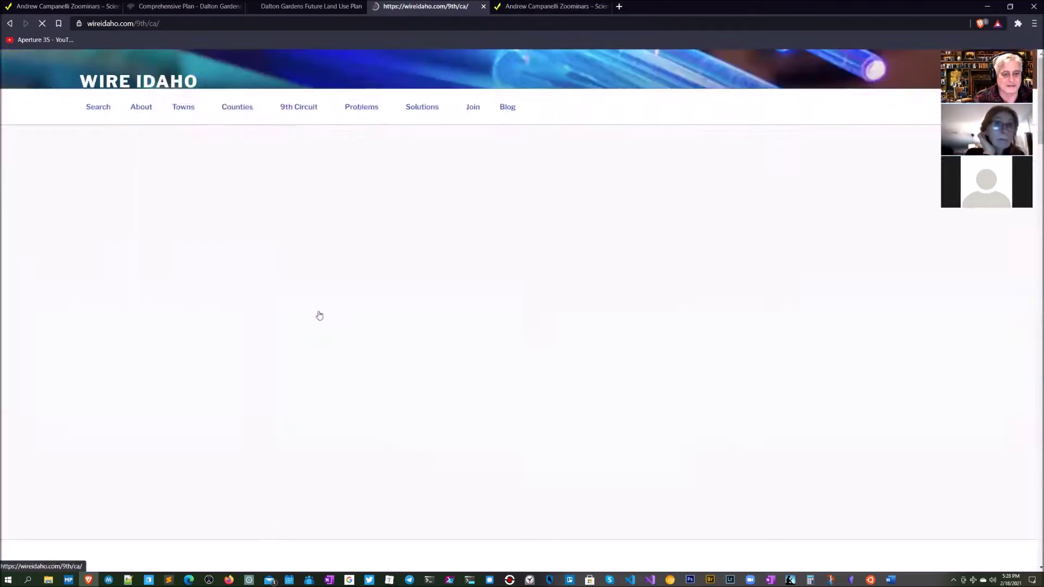
Step: Read down the California letter and videos, selecting the August 6, 2020 date line
{"action": "scroll", "coordinate": [566, 332], "scroll_direction": "down", "scroll_amount": 2}
{"action": "scroll", "coordinate": [566, 333], "scroll_direction": "down", "scroll_amount": 7}
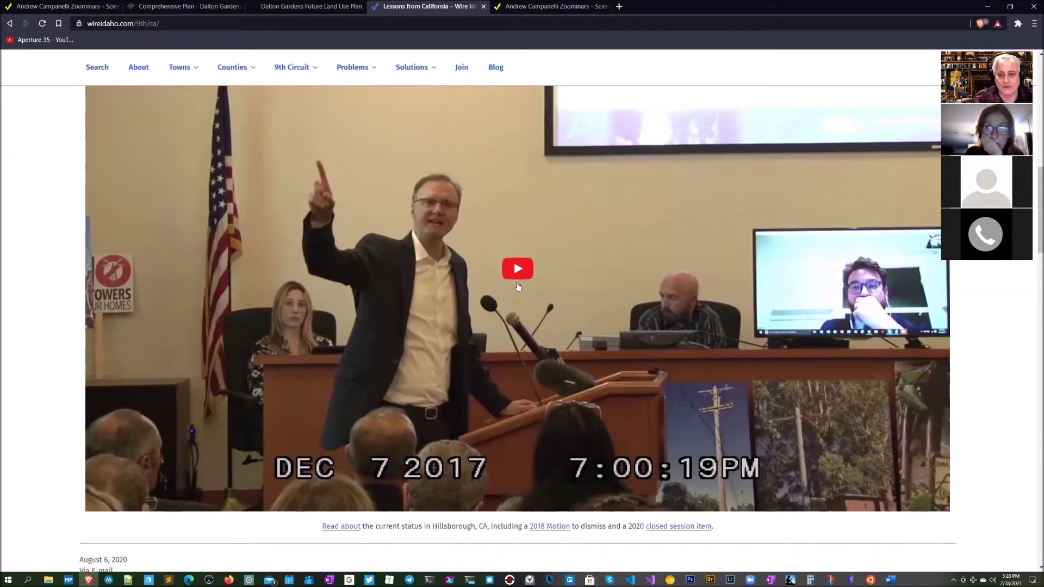
{"action": "scroll", "coordinate": [518, 287], "scroll_direction": "down", "scroll_amount": 6}
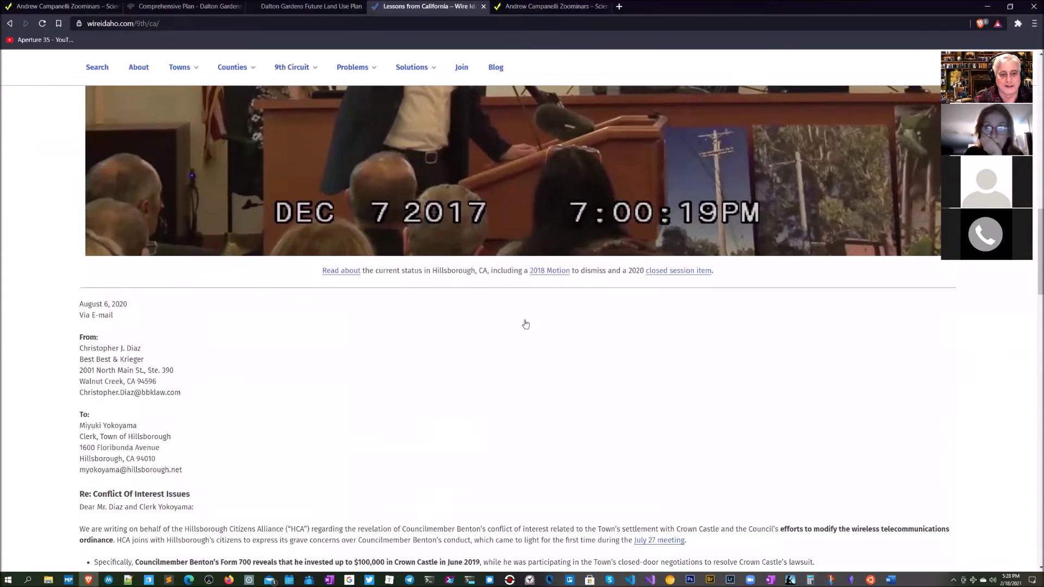
{"action": "scroll", "coordinate": [479, 337], "scroll_direction": "down", "scroll_amount": 2}
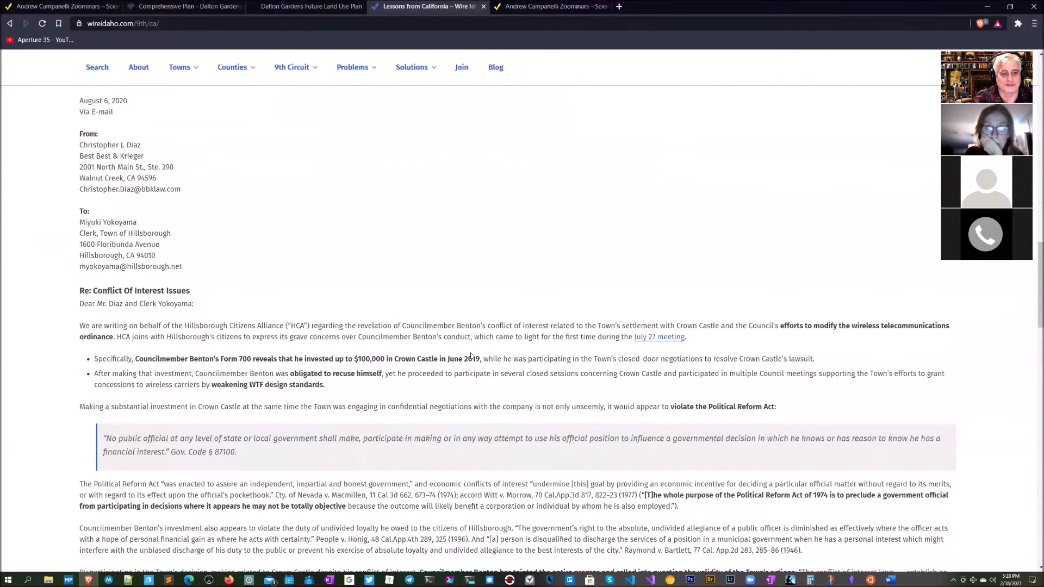
{"action": "triple_click", "coordinate": [139, 104]}
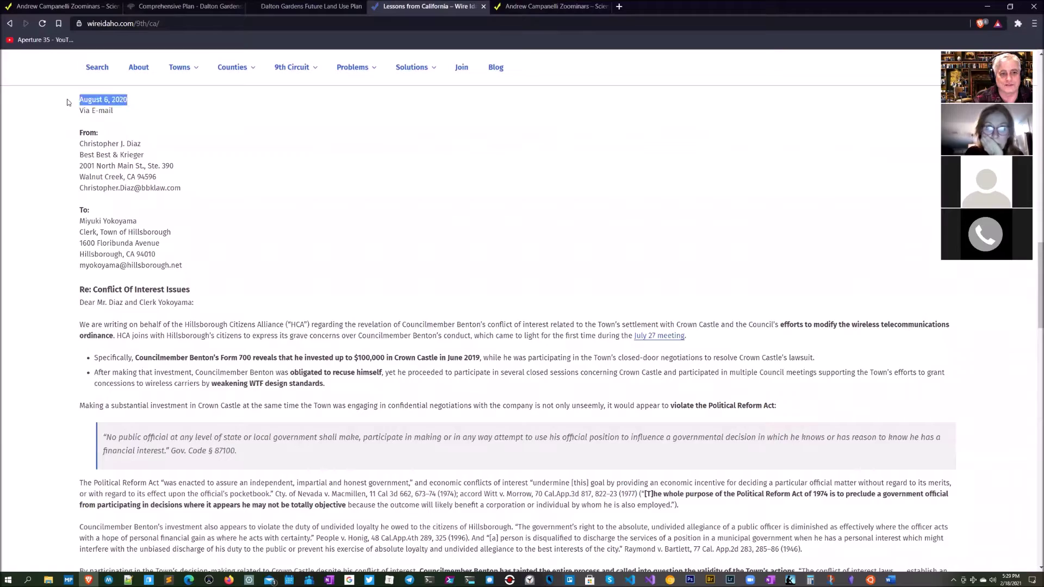
{"action": "scroll", "coordinate": [468, 319], "scroll_direction": "down", "scroll_amount": 7}
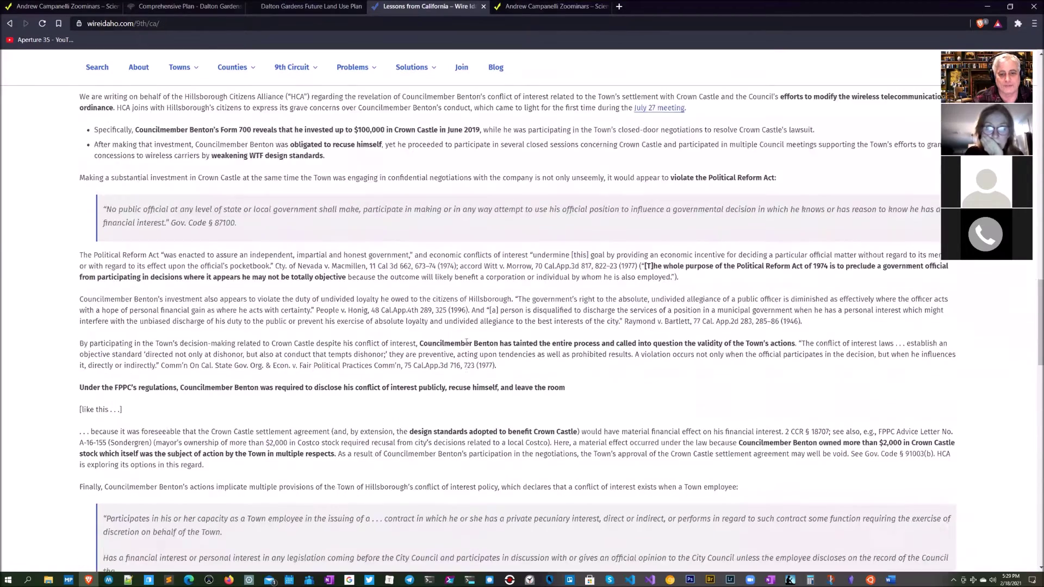
{"action": "scroll", "coordinate": [465, 341], "scroll_direction": "down", "scroll_amount": 4}
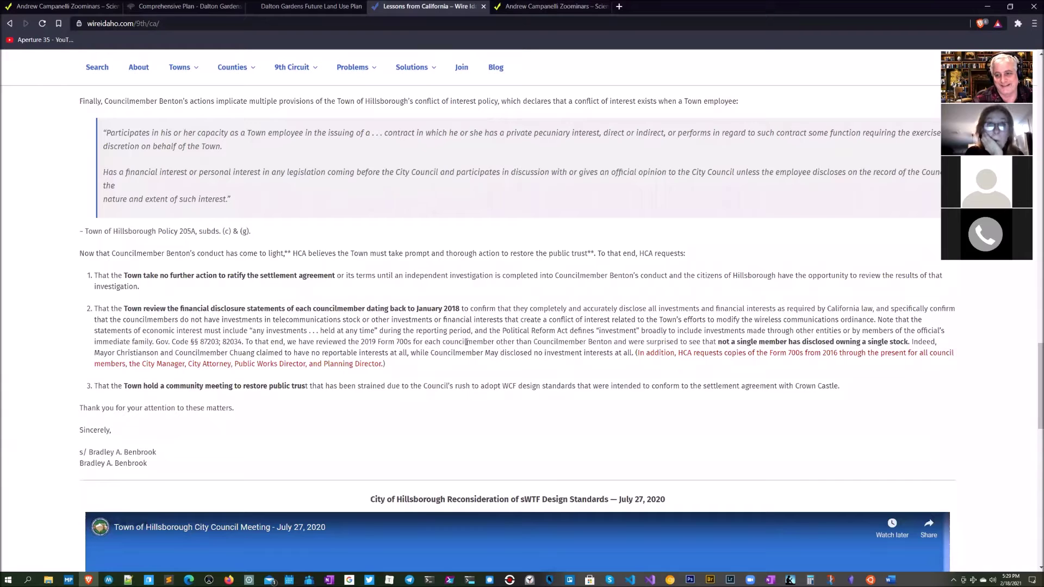
{"action": "scroll", "coordinate": [466, 341], "scroll_direction": "down", "scroll_amount": 6}
{"action": "scroll", "coordinate": [466, 343], "scroll_direction": "down", "scroll_amount": 2}
{"action": "scroll", "coordinate": [525, 351], "scroll_direction": "down", "scroll_amount": 2}
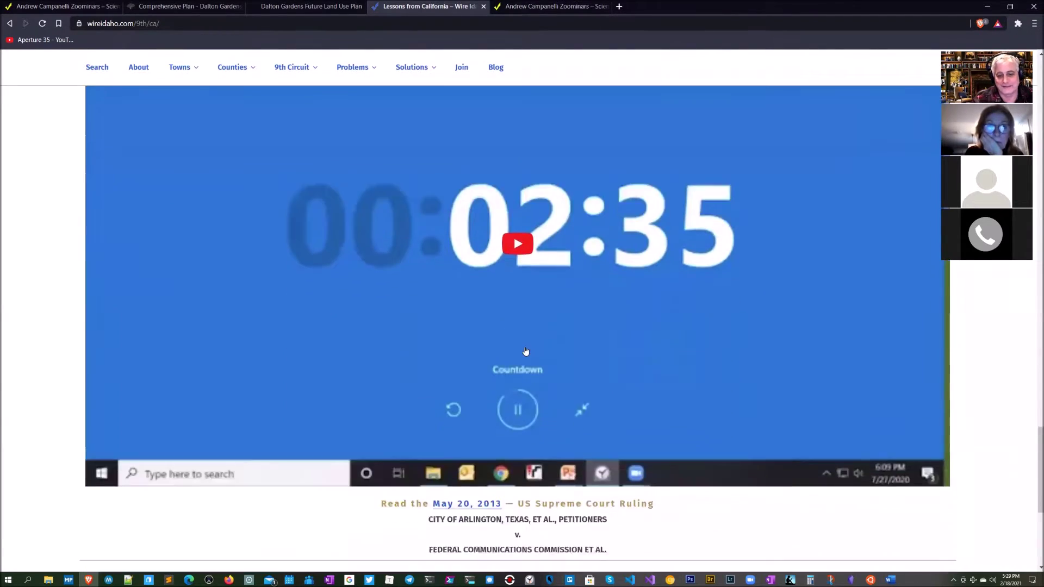
Step: Return to the top and open Lessons from Arizona from the 9th Circuit menu
{"action": "scroll", "coordinate": [525, 351], "scroll_direction": "up", "scroll_amount": 20}
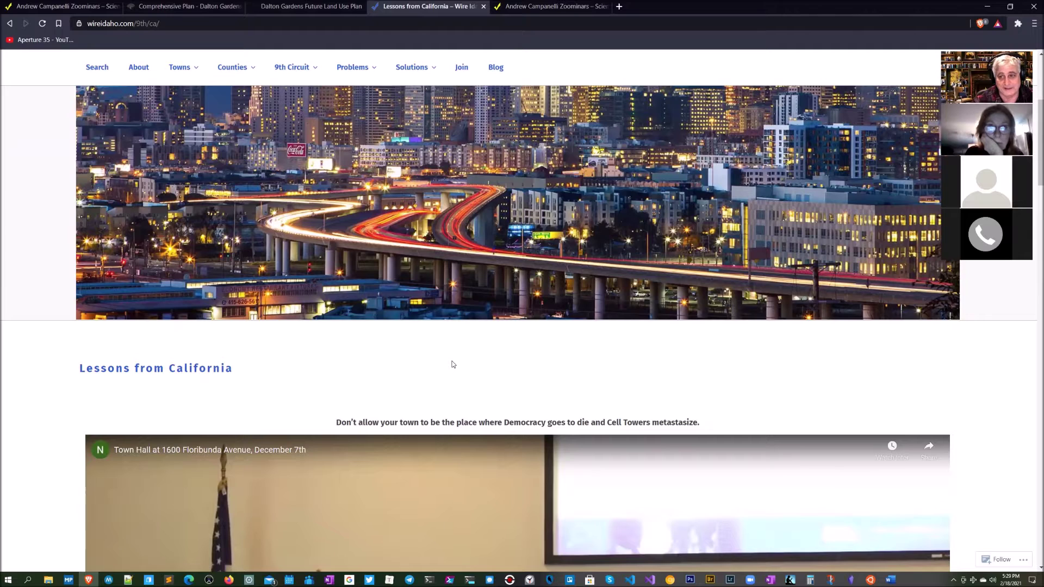
{"action": "scroll", "coordinate": [453, 364], "scroll_direction": "up", "scroll_amount": 3}
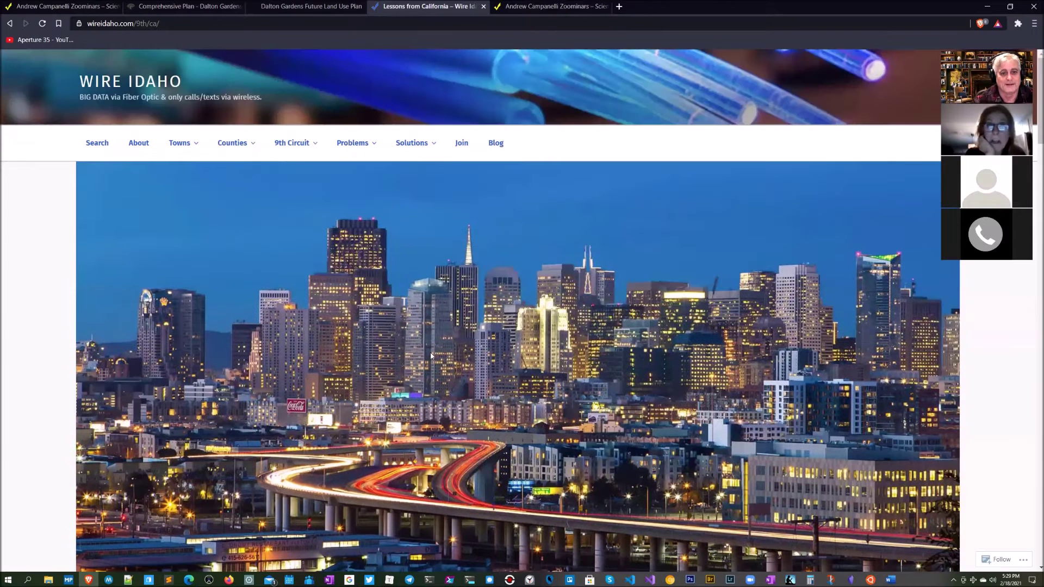
{"action": "mouse_move", "coordinate": [353, 143]}
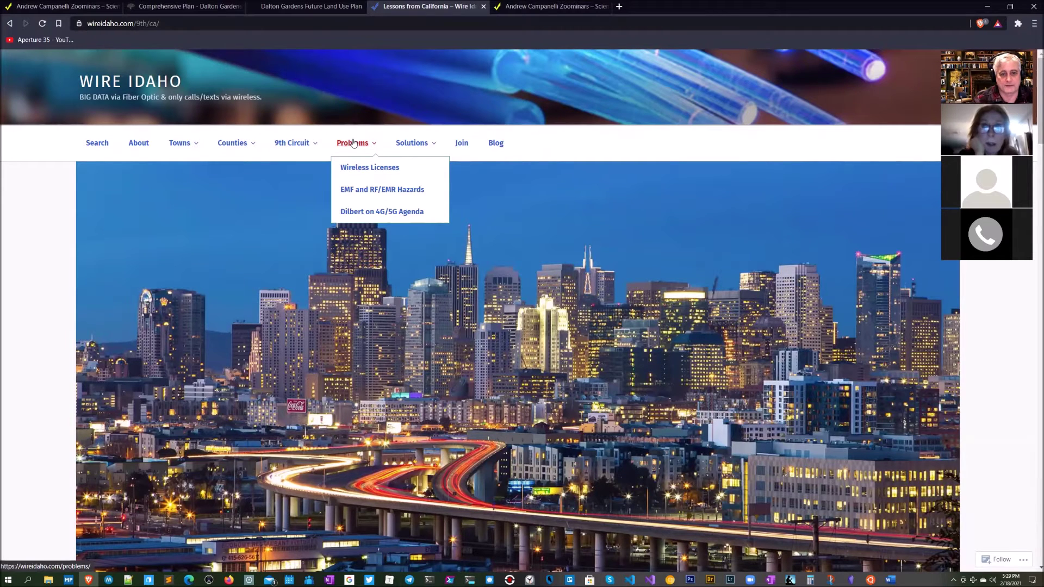
{"action": "mouse_move", "coordinate": [304, 144]}
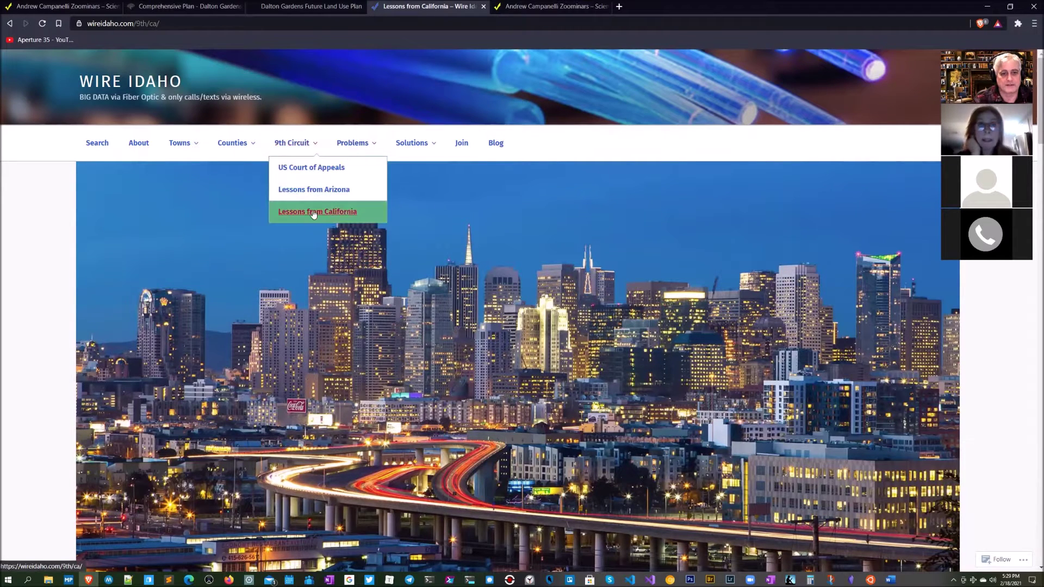
{"action": "left_click", "coordinate": [318, 190]}
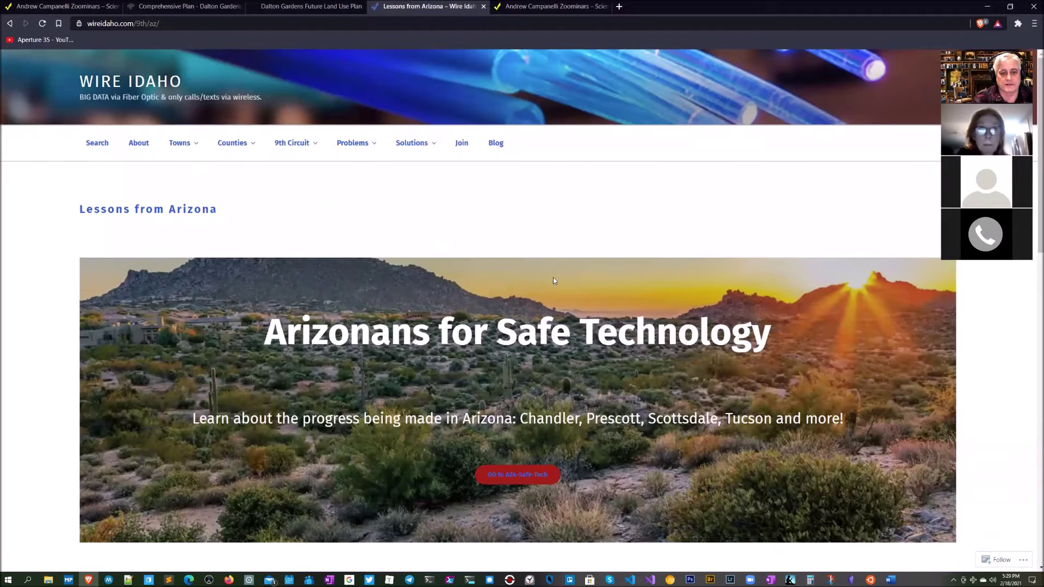
Step: Play the '8 Problems with 5G and 8 Solutions' video and pause it at 0:02
{"action": "scroll", "coordinate": [554, 281], "scroll_direction": "down", "scroll_amount": 3}
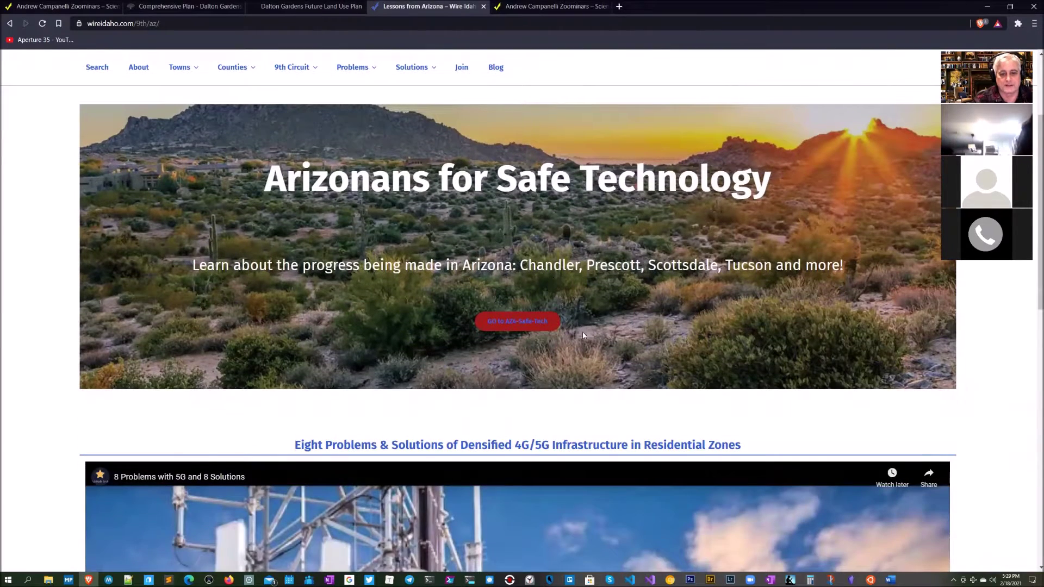
{"action": "scroll", "coordinate": [582, 335], "scroll_direction": "down", "scroll_amount": 9}
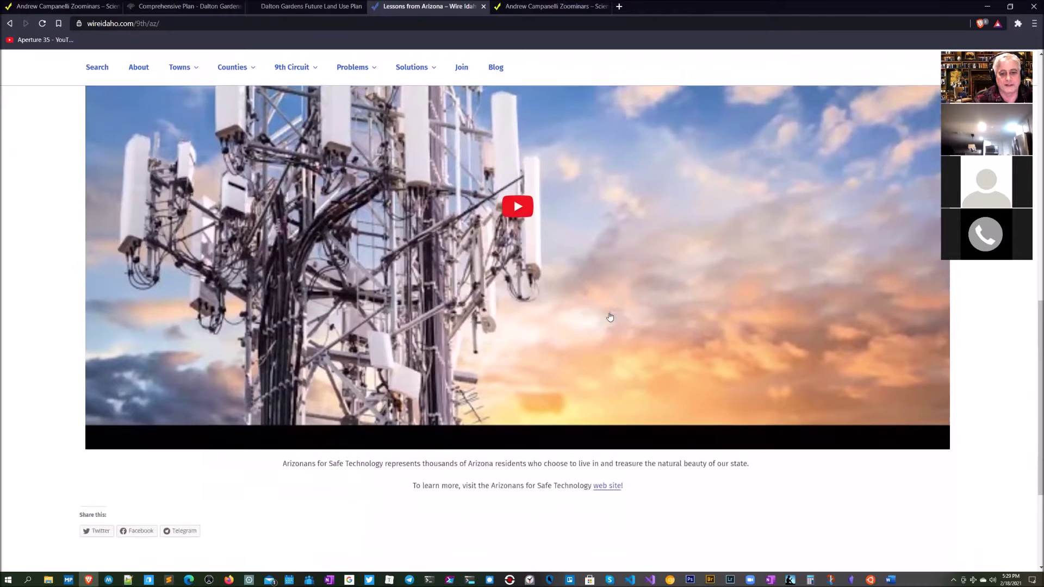
{"action": "scroll", "coordinate": [610, 317], "scroll_direction": "up", "scroll_amount": 2}
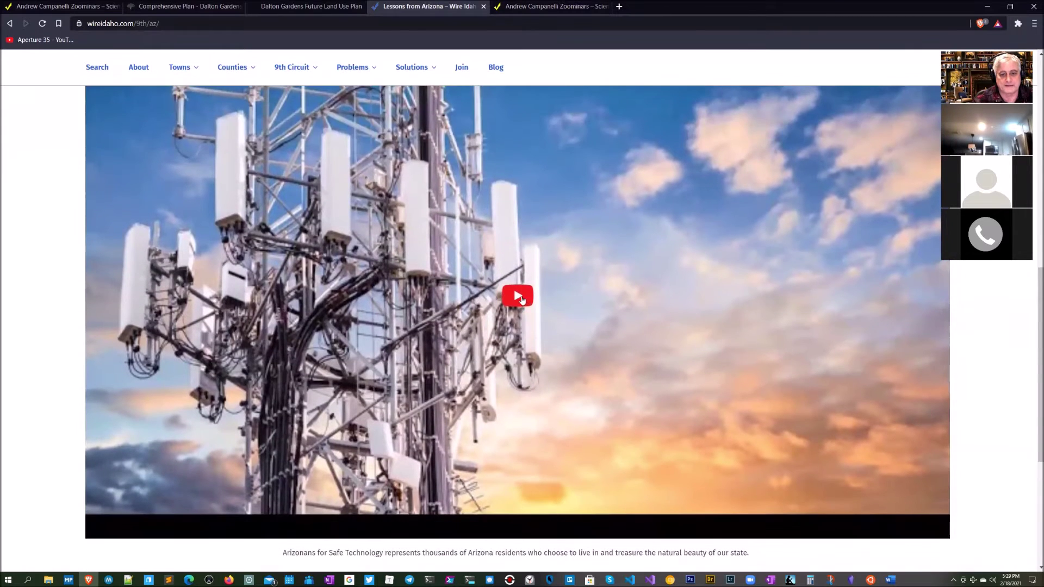
{"action": "left_click", "coordinate": [521, 299]}
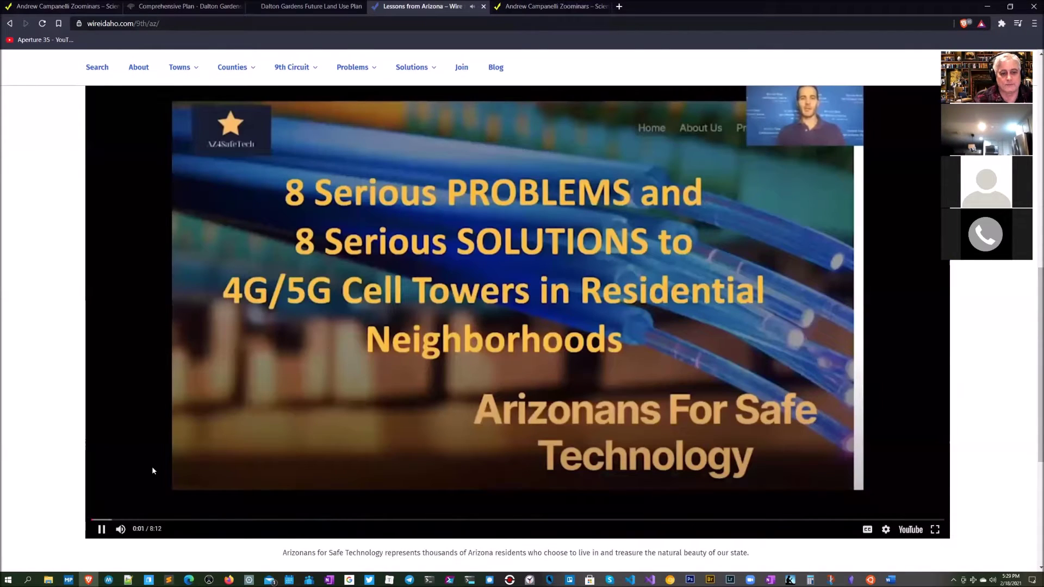
{"action": "left_click", "coordinate": [566, 339]}
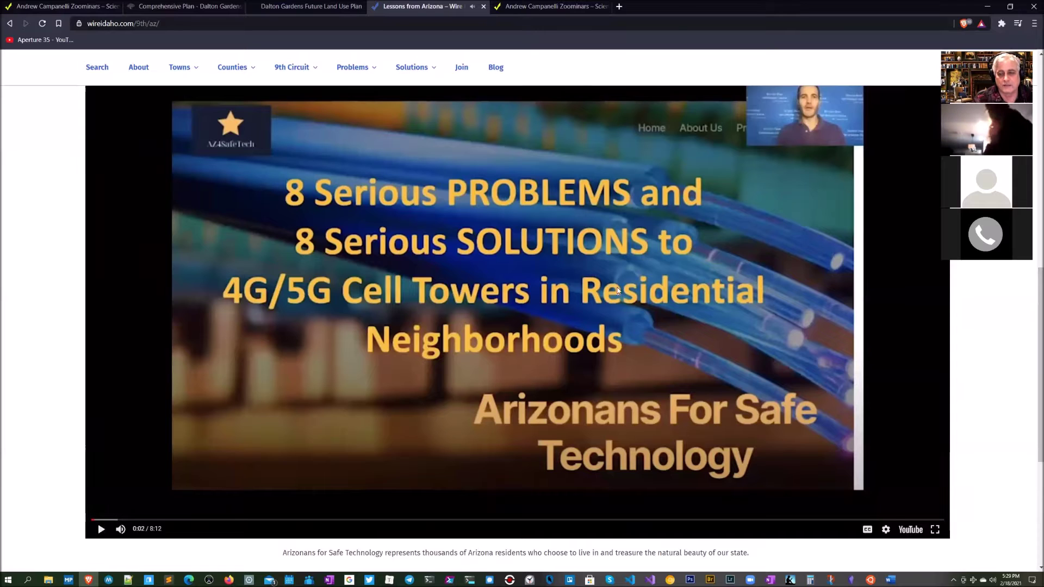
Step: Open the US Court of Appeals page from the 9th Circuit menu
{"action": "scroll", "coordinate": [666, 334], "scroll_direction": "down", "scroll_amount": 5}
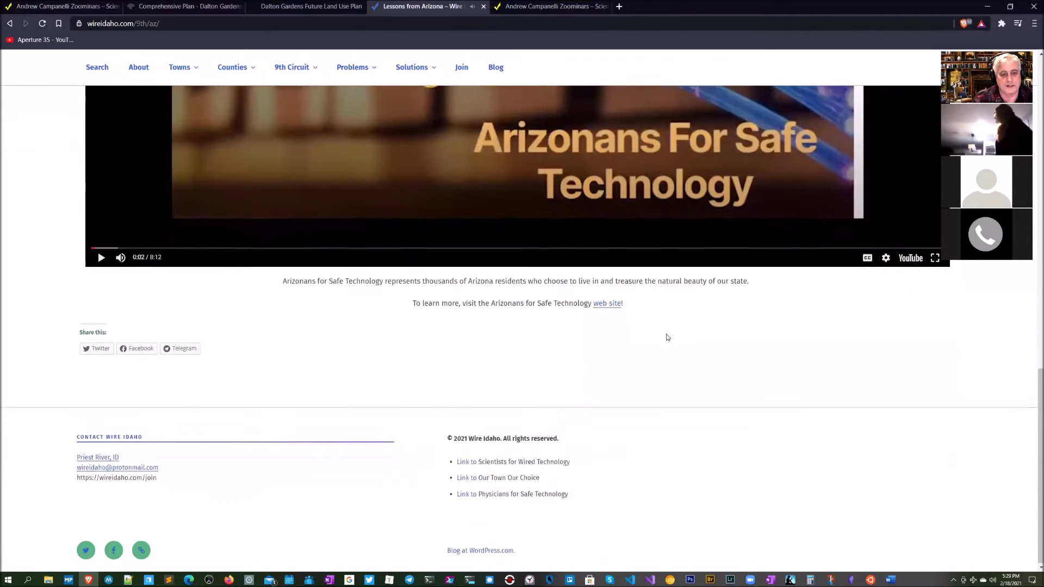
{"action": "scroll", "coordinate": [614, 306], "scroll_direction": "up", "scroll_amount": 12}
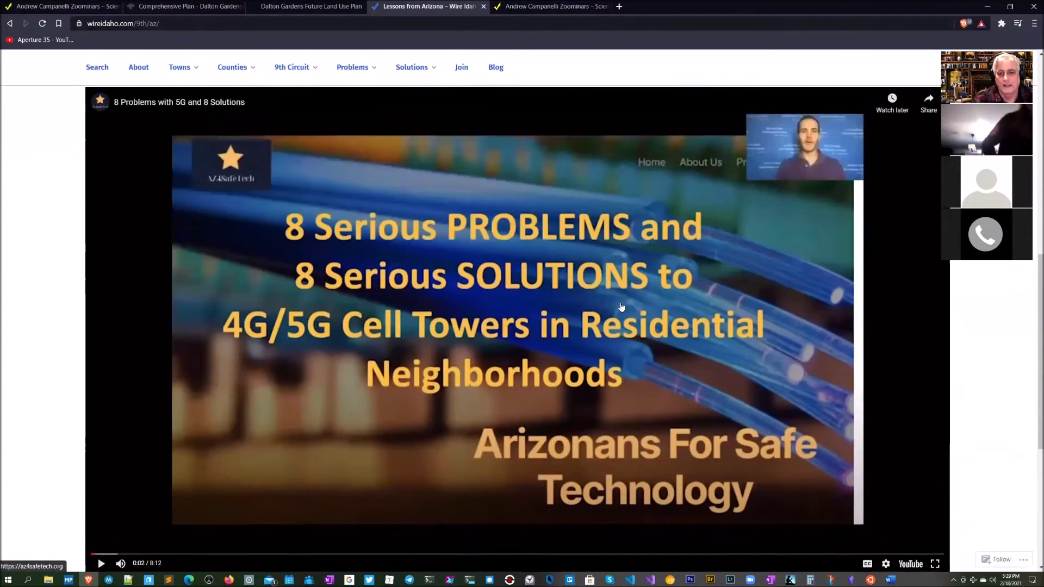
{"action": "scroll", "coordinate": [622, 308], "scroll_direction": "up", "scroll_amount": 2}
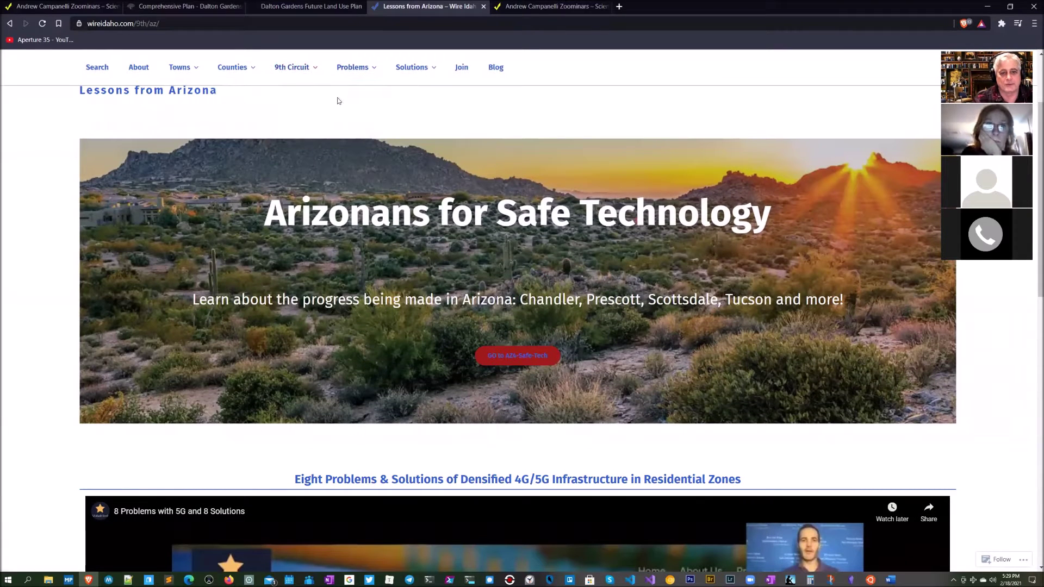
{"action": "mouse_move", "coordinate": [296, 70]}
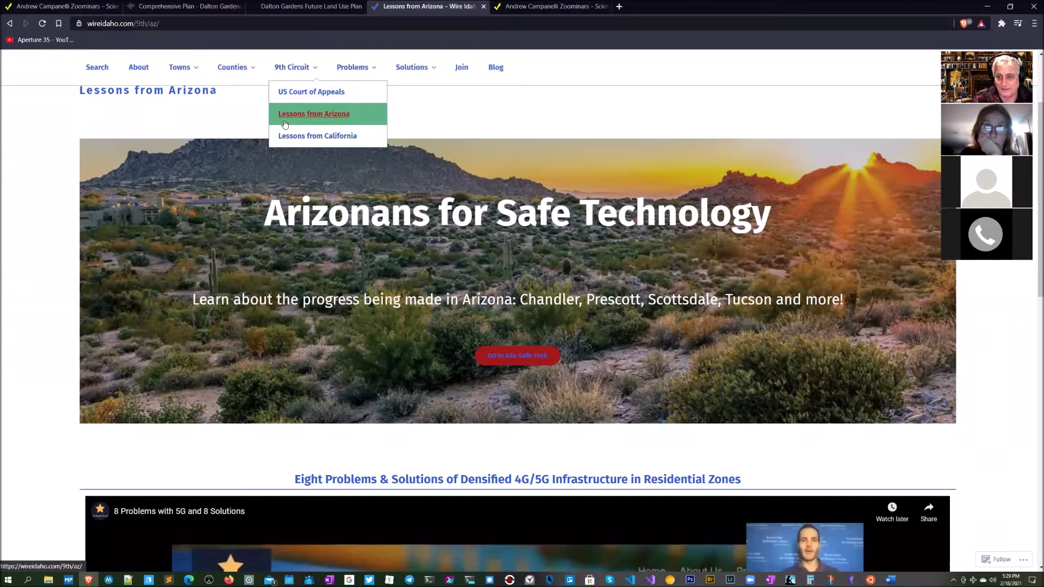
{"action": "left_click", "coordinate": [312, 92]}
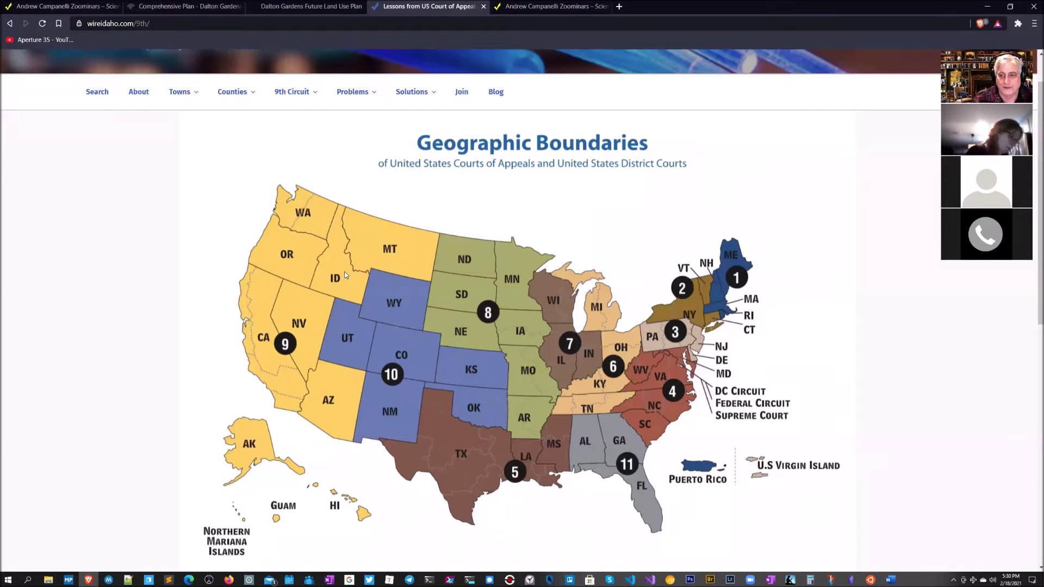
Step: Look over the Geographic Boundaries map and the States in the 9th Circuit list, then select the address bar
{"action": "scroll", "coordinate": [432, 263], "scroll_direction": "down", "scroll_amount": 5}
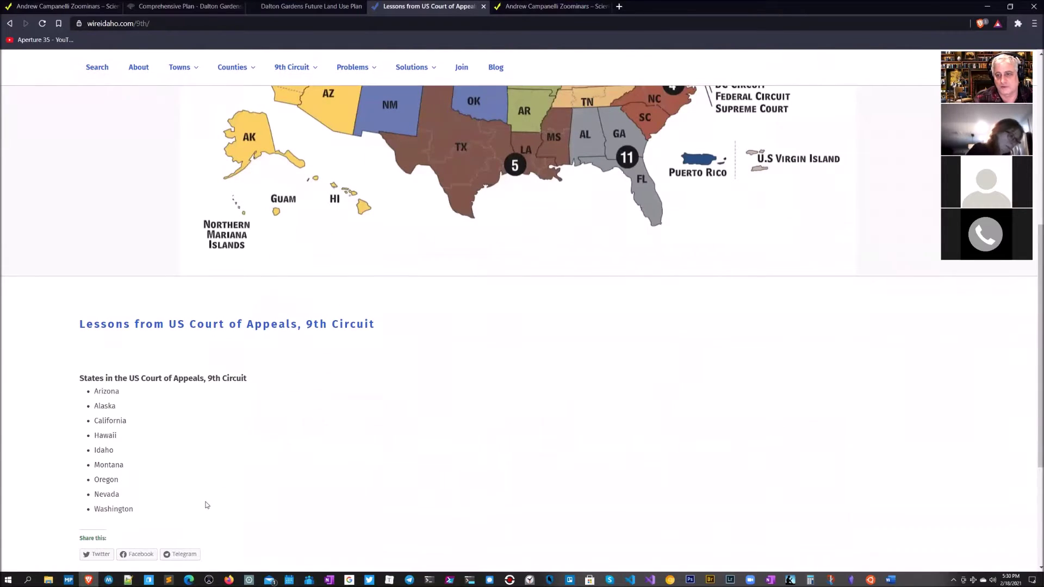
{"action": "scroll", "coordinate": [240, 485], "scroll_direction": "up", "scroll_amount": 6}
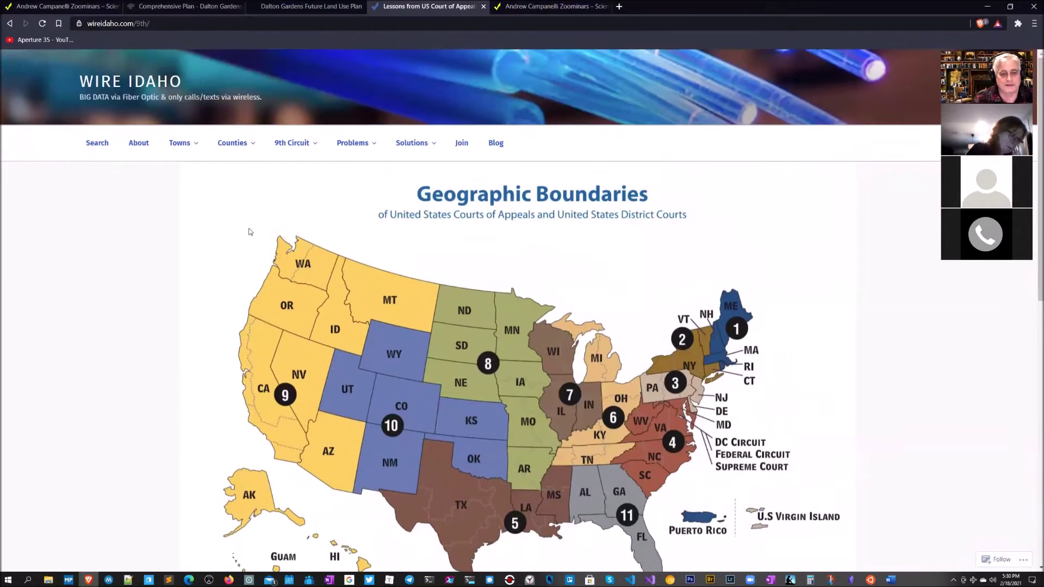
{"action": "mouse_move", "coordinate": [193, 144]}
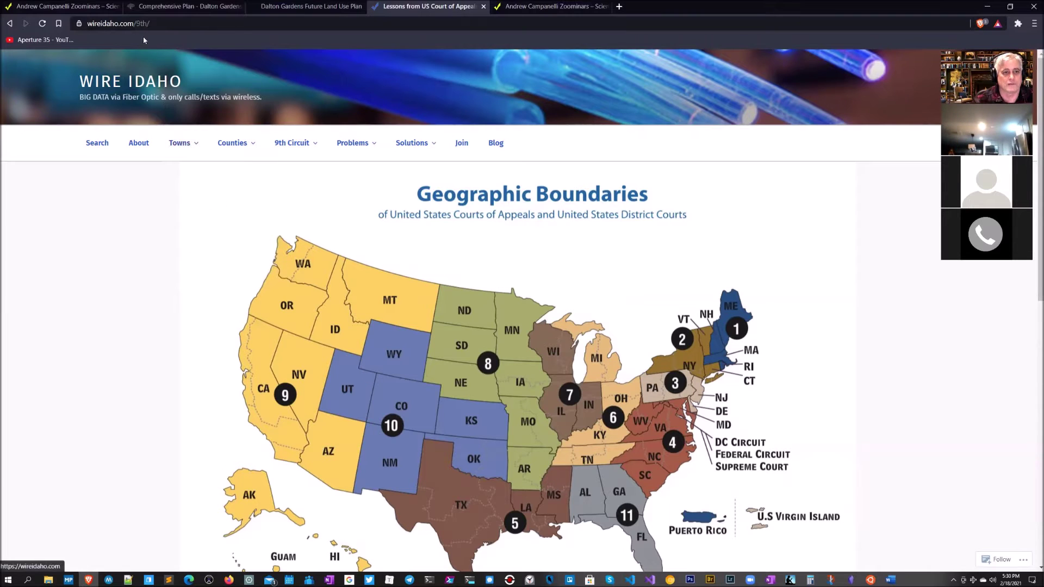
{"action": "left_click", "coordinate": [161, 24]}
Step: Go to wireidaho.com/wp-admin and log in to reach the site Dashboard
{"action": "left_click", "coordinate": [163, 25]}
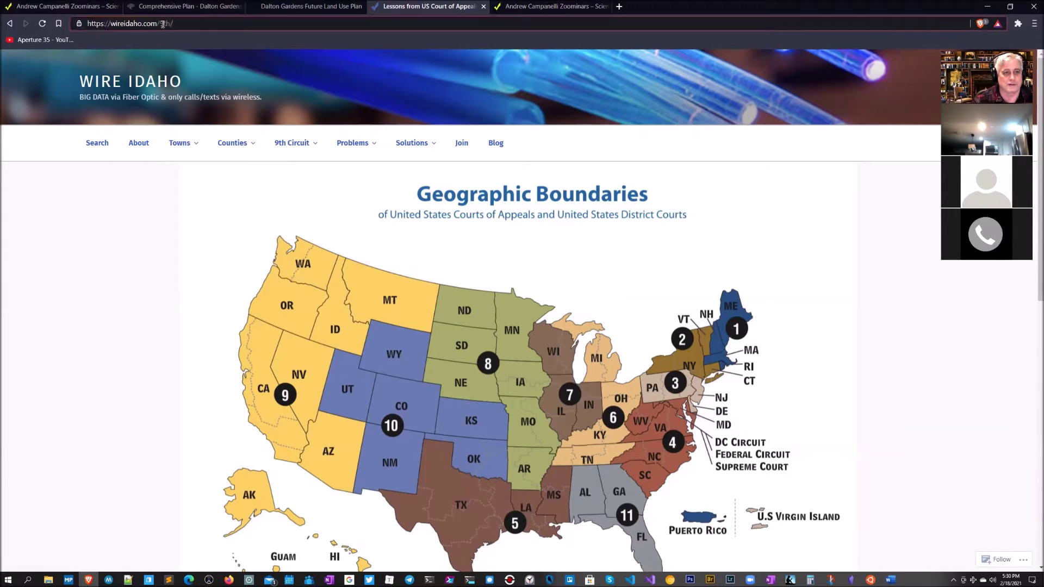
{"action": "left_click_drag", "start_coordinate": [163, 25], "coordinate": [186, 24]}
{"action": "key", "text": "BackSpace"}
{"action": "key", "text": "BackSpace"}
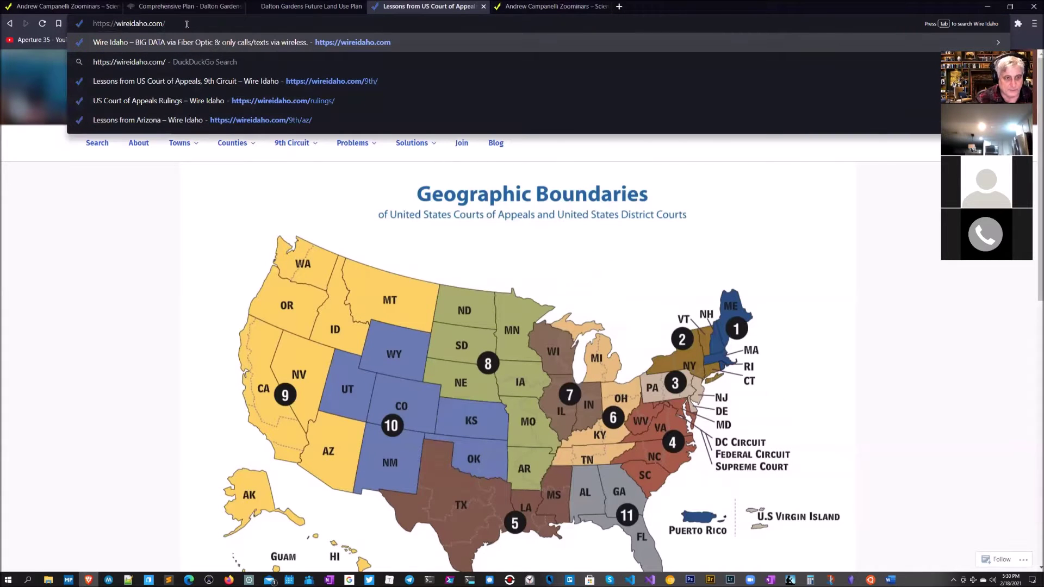
{"action": "type", "text": "w"}
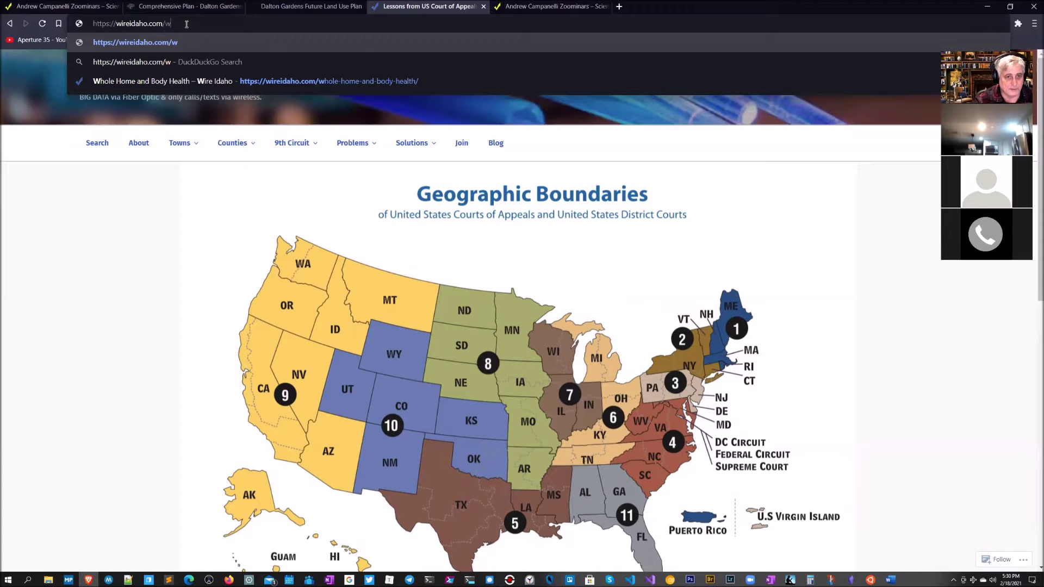
{"action": "type", "text": "p-"}
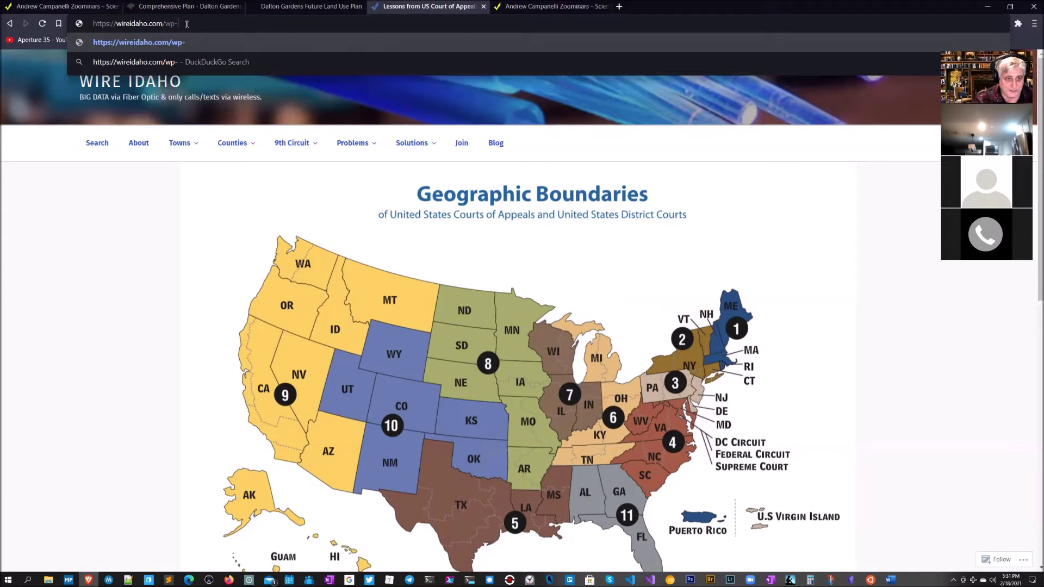
{"action": "type", "text": "admin"}
{"action": "key", "text": "Return"}
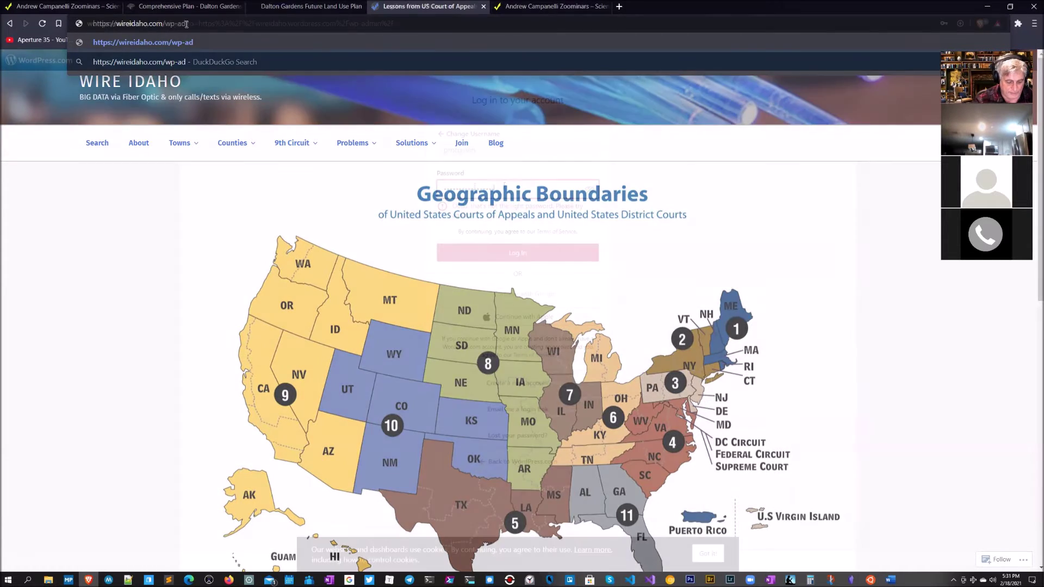
{"action": "left_click", "coordinate": [493, 235]}
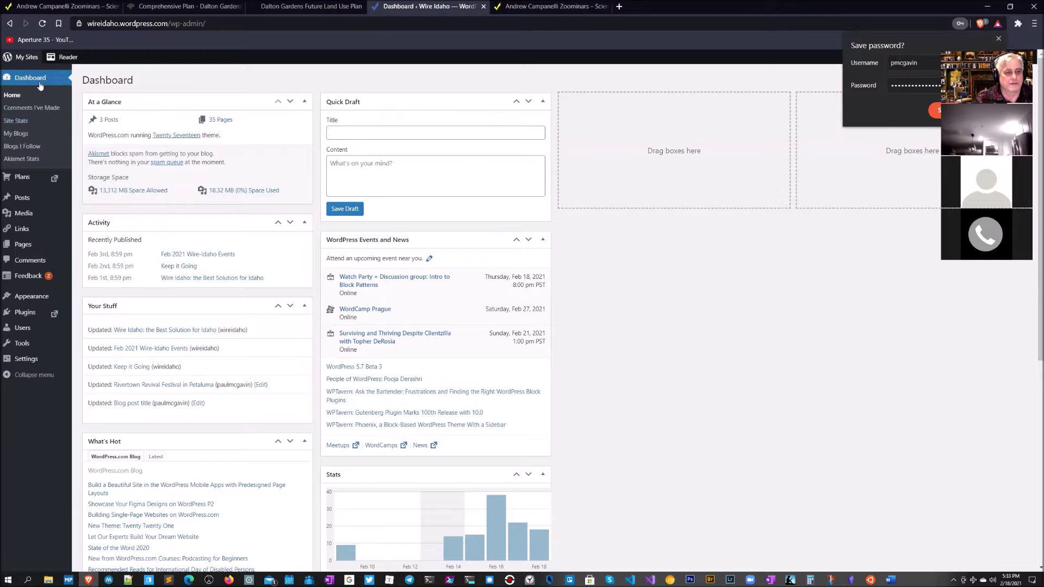
{"action": "left_click_drag", "start_coordinate": [134, 81], "coordinate": [69, 76]}
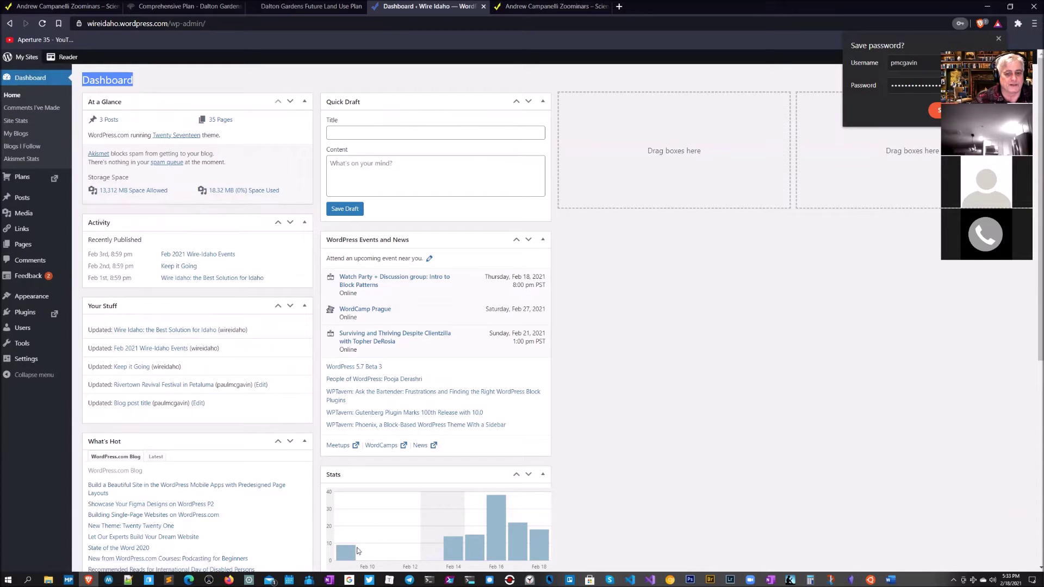
{"action": "mouse_move", "coordinate": [504, 554]}
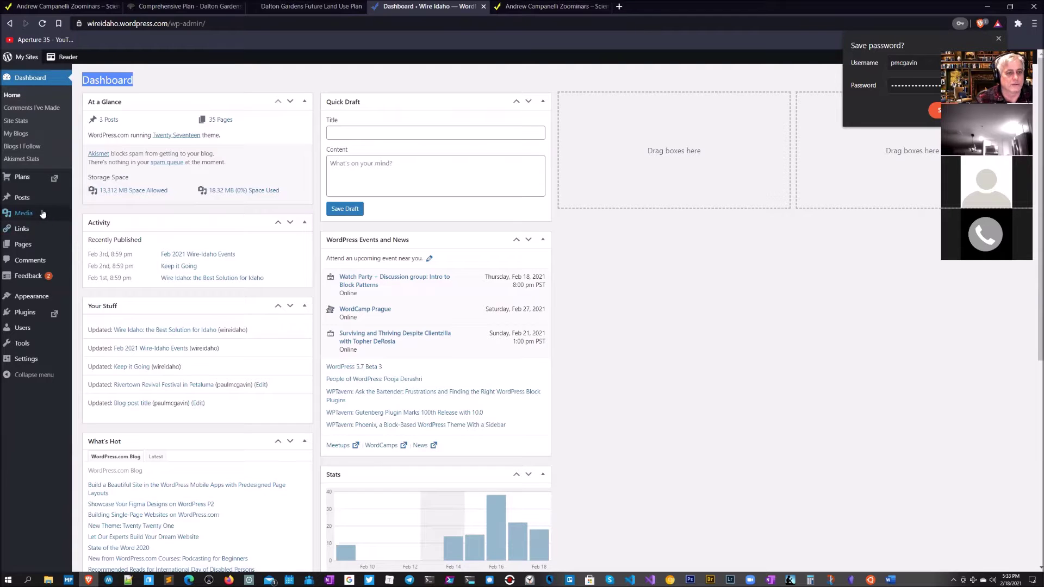
{"action": "mouse_move", "coordinate": [31, 168]}
{"action": "mouse_move", "coordinate": [22, 203]}
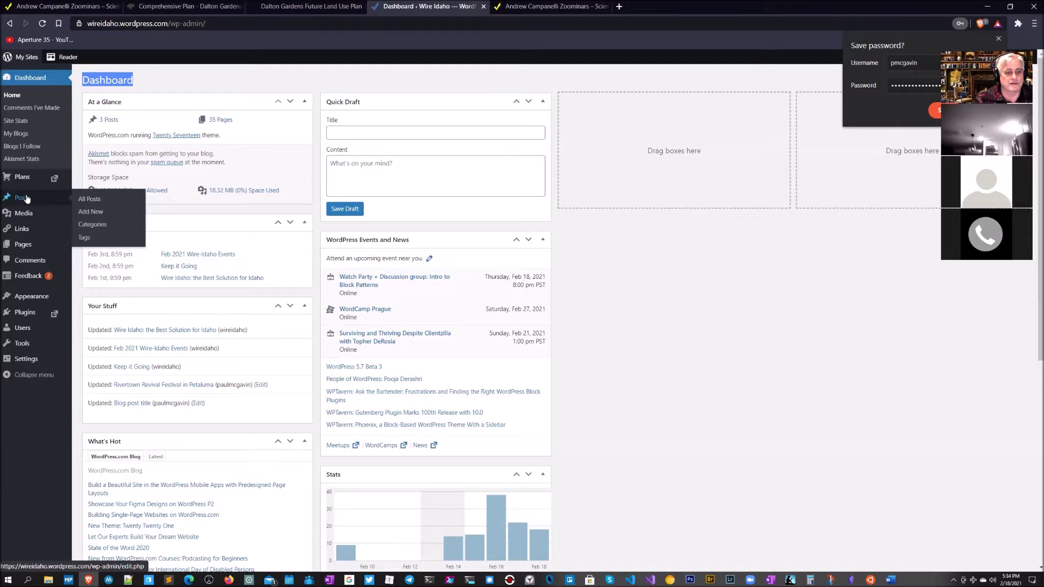
Step: Open the 'Wire Idaho: the Best Solution for Idaho' post from All Posts for editing
{"action": "left_click", "coordinate": [98, 202]}
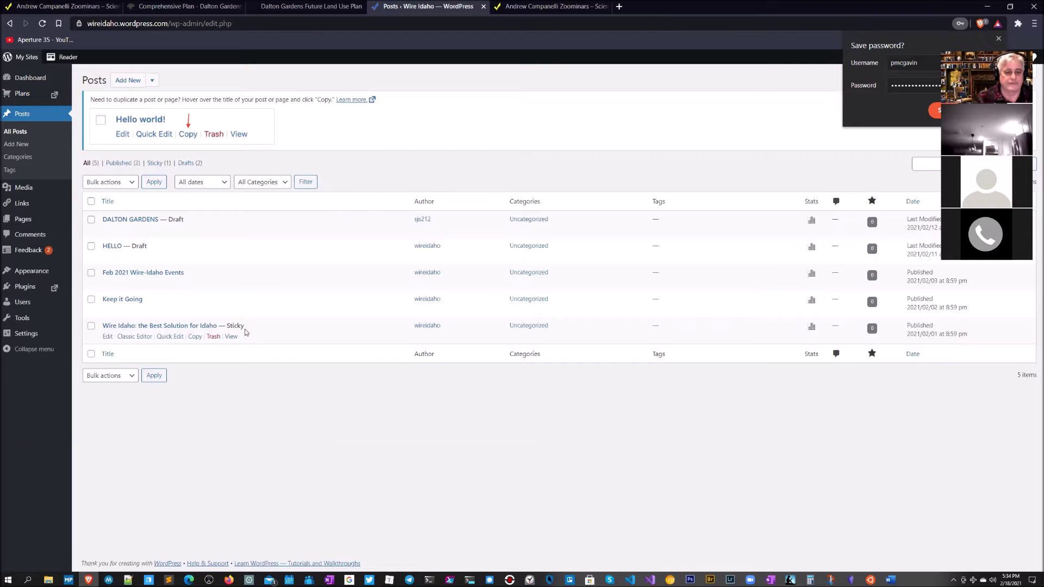
{"action": "left_click", "coordinate": [185, 327]}
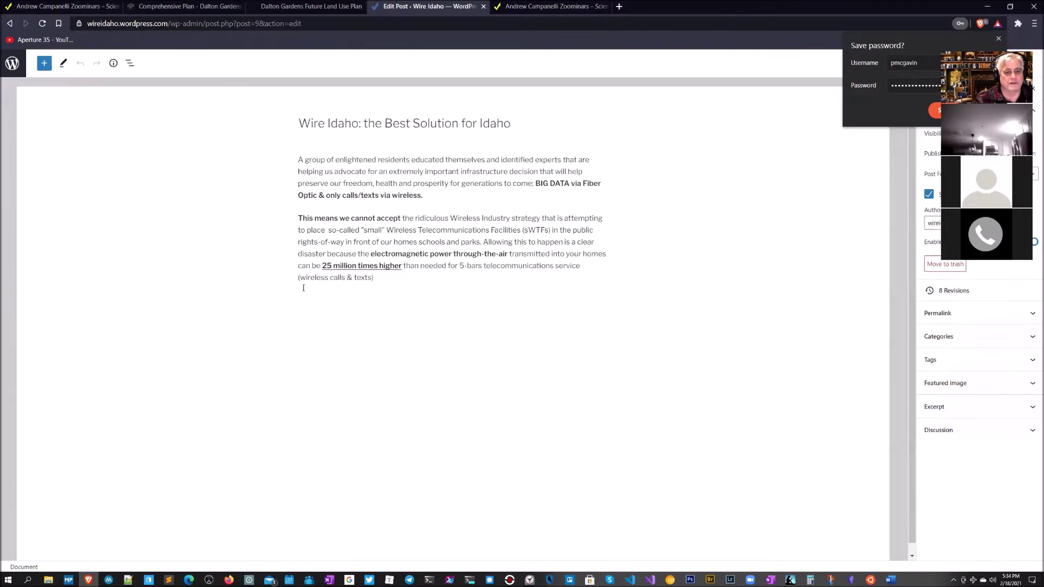
Step: Add a 'Type some more.' paragraph after 'texts)' and convert it to a Heading block
{"action": "left_click", "coordinate": [398, 276]}
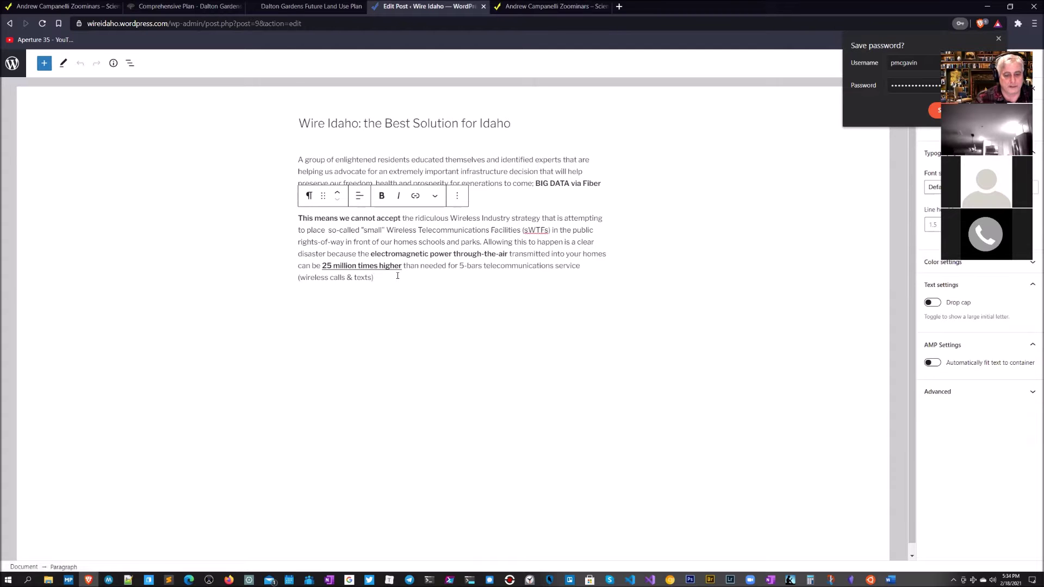
{"action": "key", "text": "Return"}
{"action": "type", "text": "Tyoe"}
{"action": "type", "text": "pe some m"}
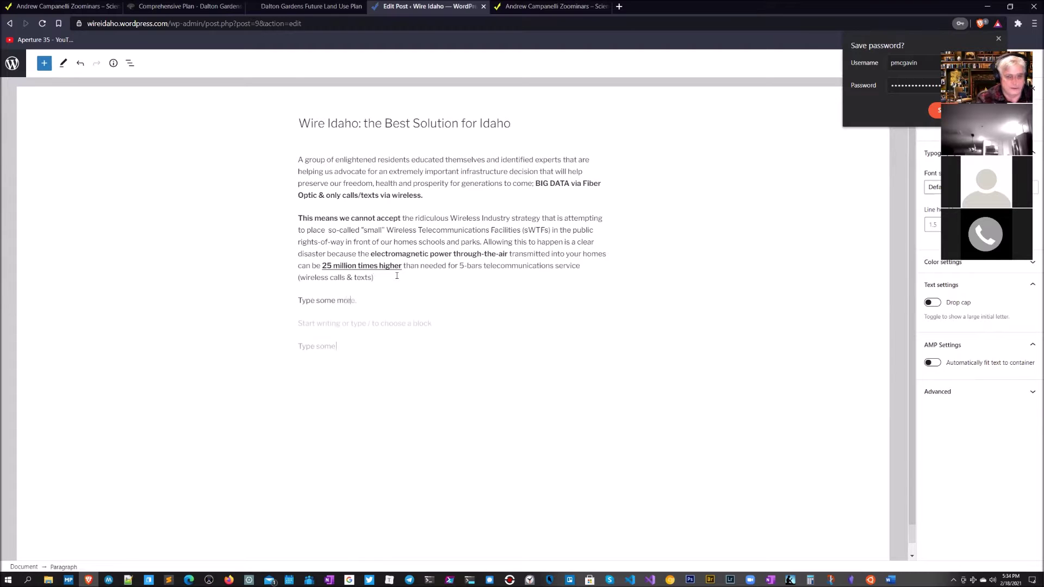
{"action": "type", "text": "more"}
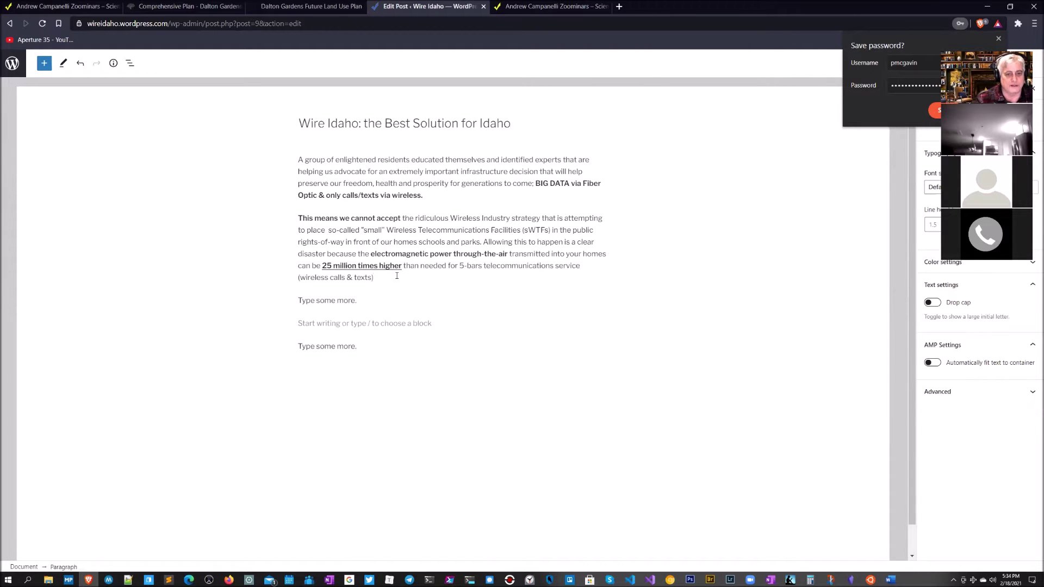
{"action": "left_click", "coordinate": [352, 300]}
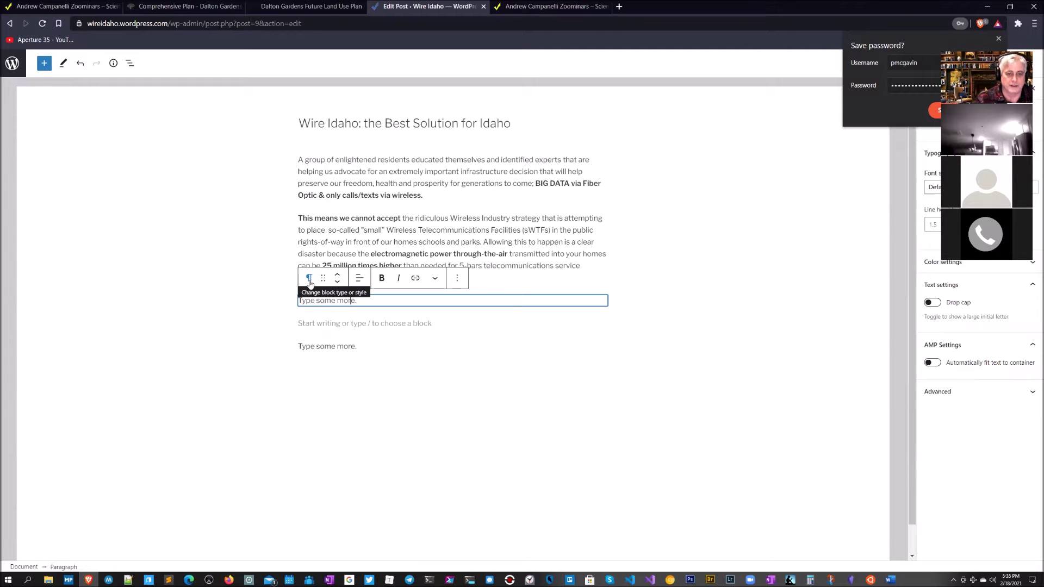
{"action": "left_click", "coordinate": [309, 279]}
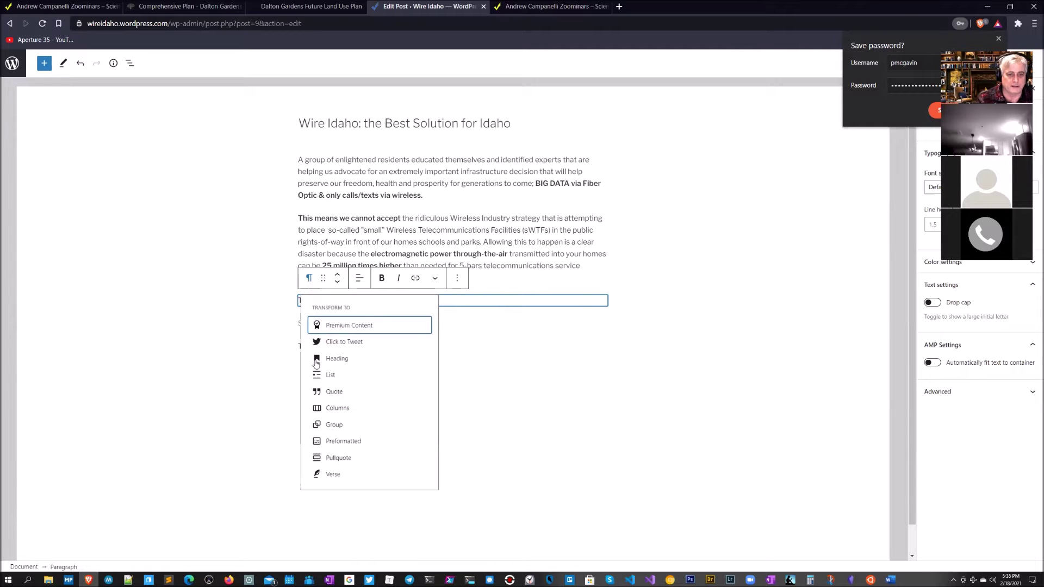
{"action": "left_click", "coordinate": [323, 360]}
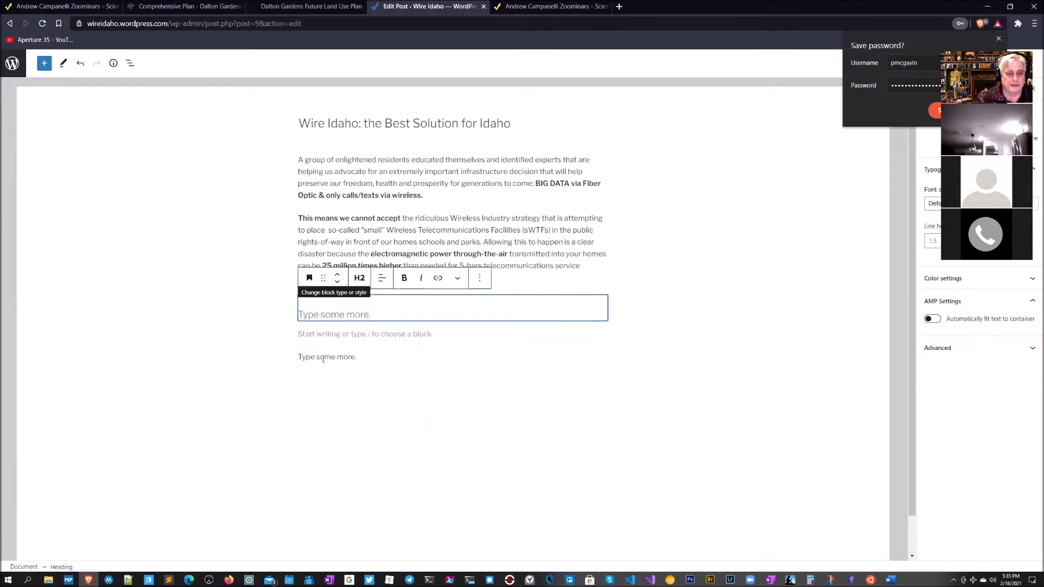
Step: Set the heading to H3 and center-aligned, then move into the empty paragraph below
{"action": "left_click", "coordinate": [359, 278]}
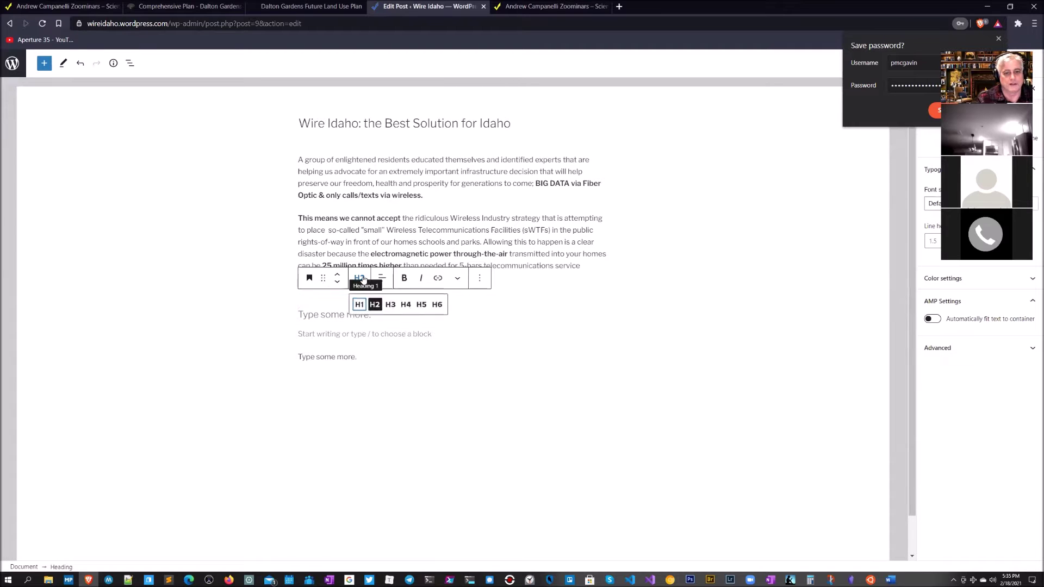
{"action": "left_click", "coordinate": [393, 306]}
{"action": "left_click", "coordinate": [382, 278]}
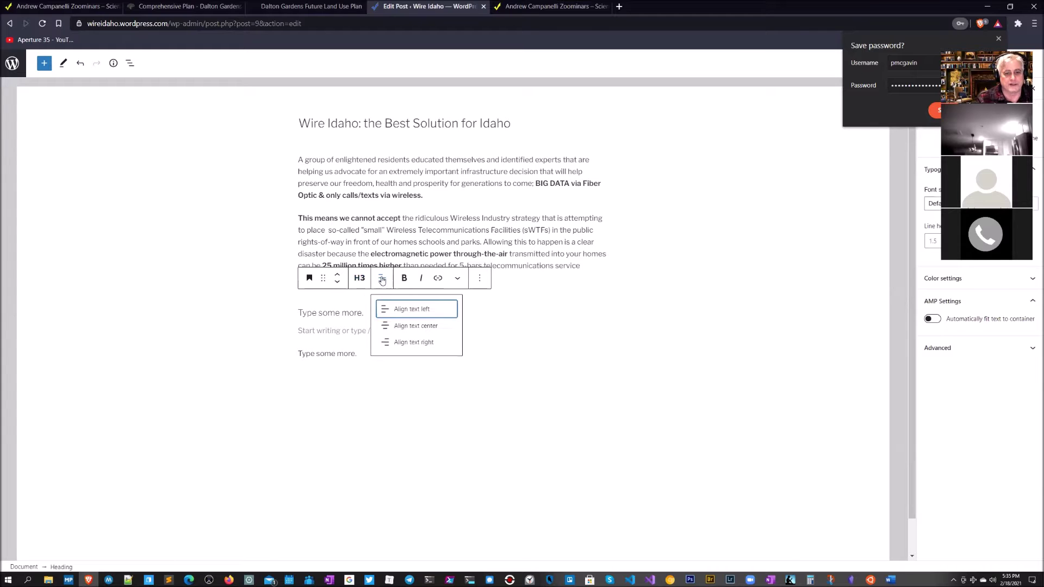
{"action": "left_click", "coordinate": [407, 328]}
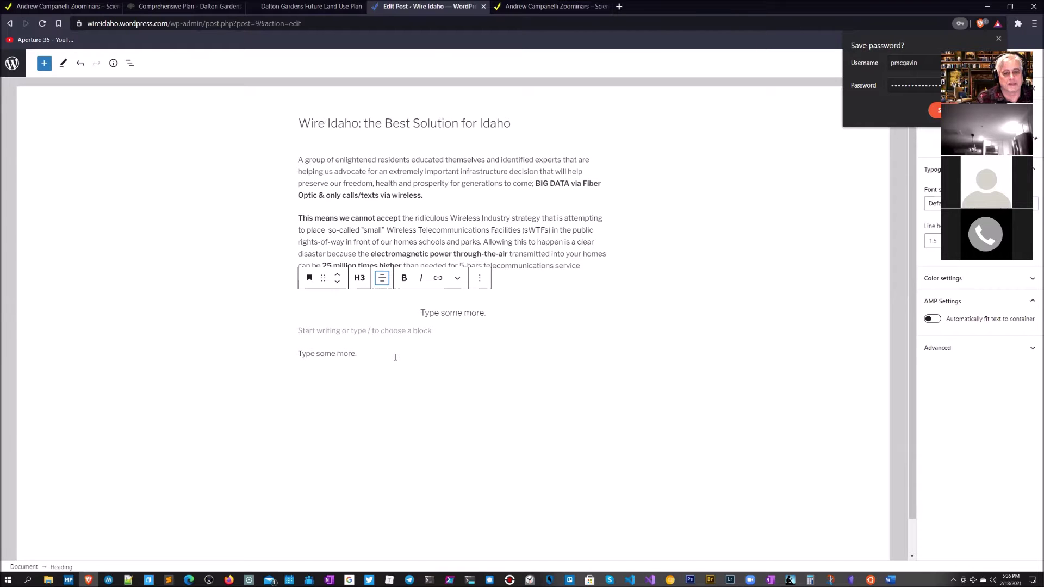
{"action": "left_click", "coordinate": [465, 312]}
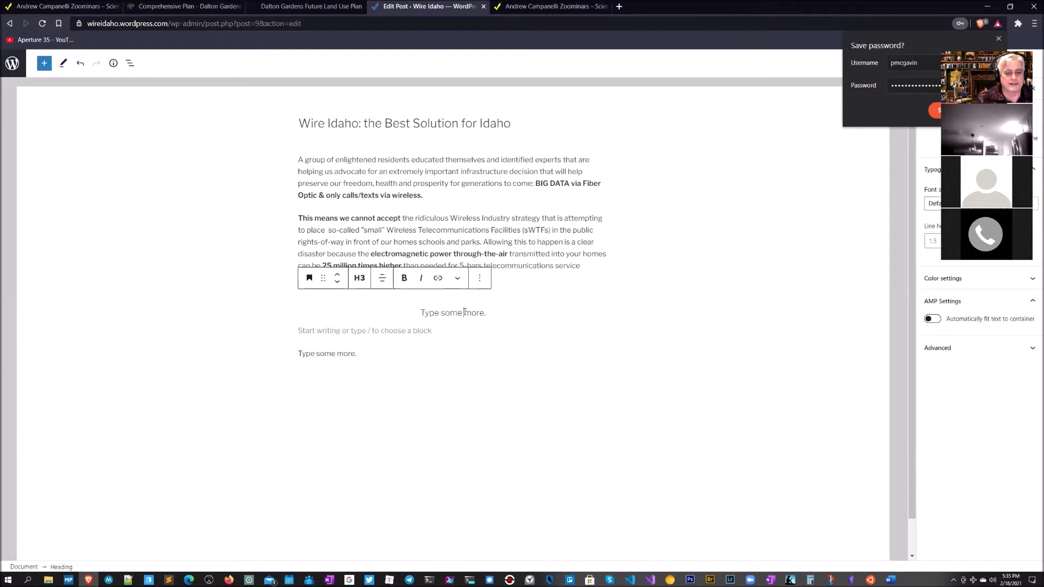
{"action": "left_click", "coordinate": [412, 332]}
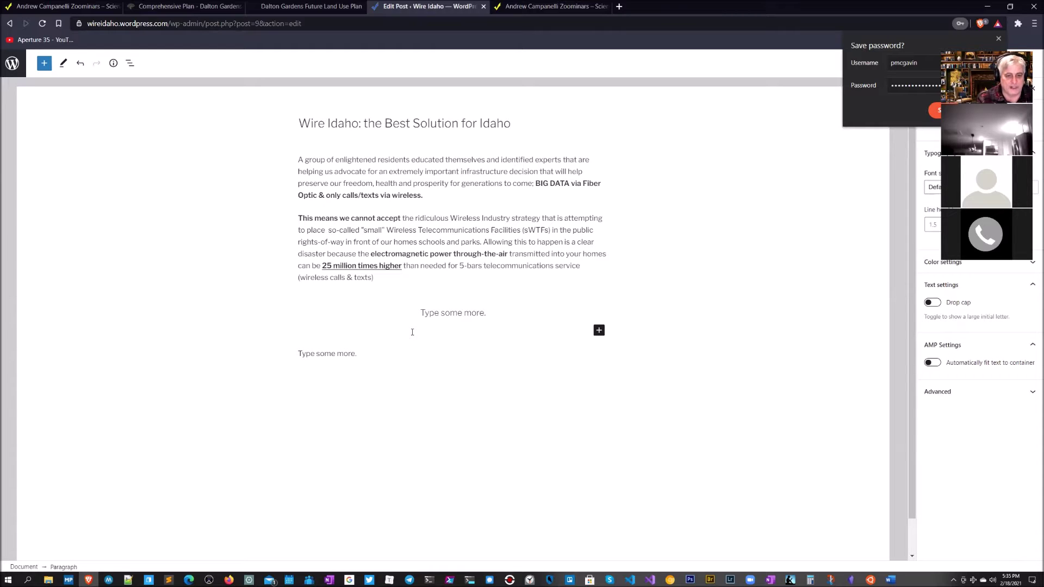
Step: Turn the paragraph into a bulleted list with items sadfsdf, asasdf, sadfsdf
{"action": "type", "text": "sadfsdf"}
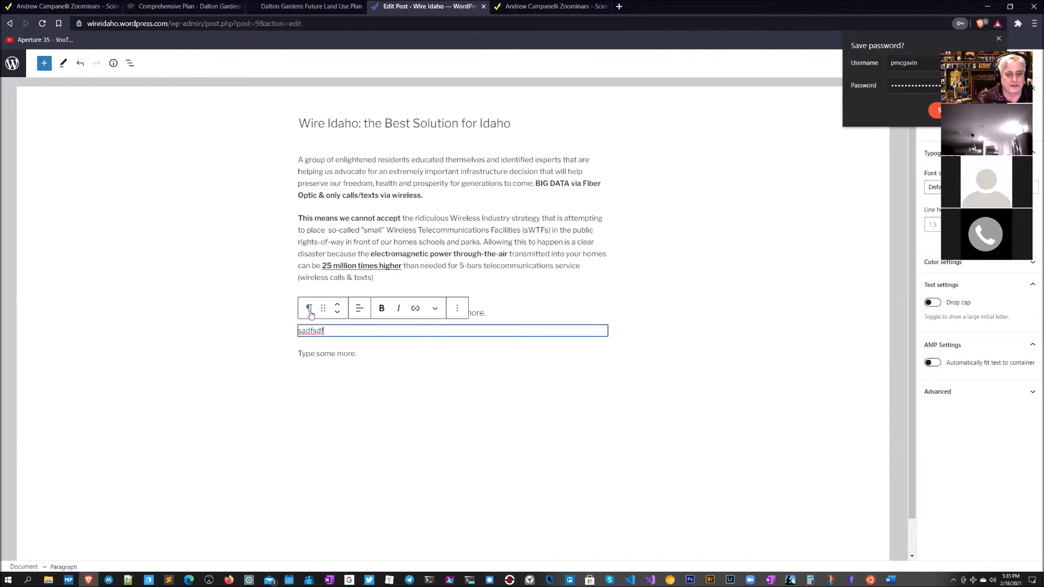
{"action": "left_click", "coordinate": [309, 309]}
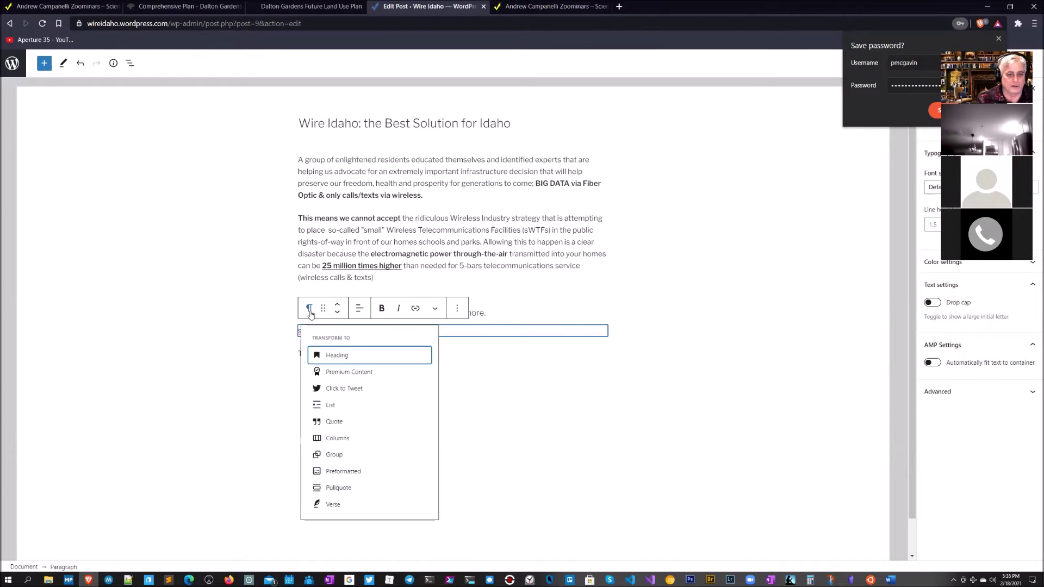
{"action": "left_click", "coordinate": [331, 405]}
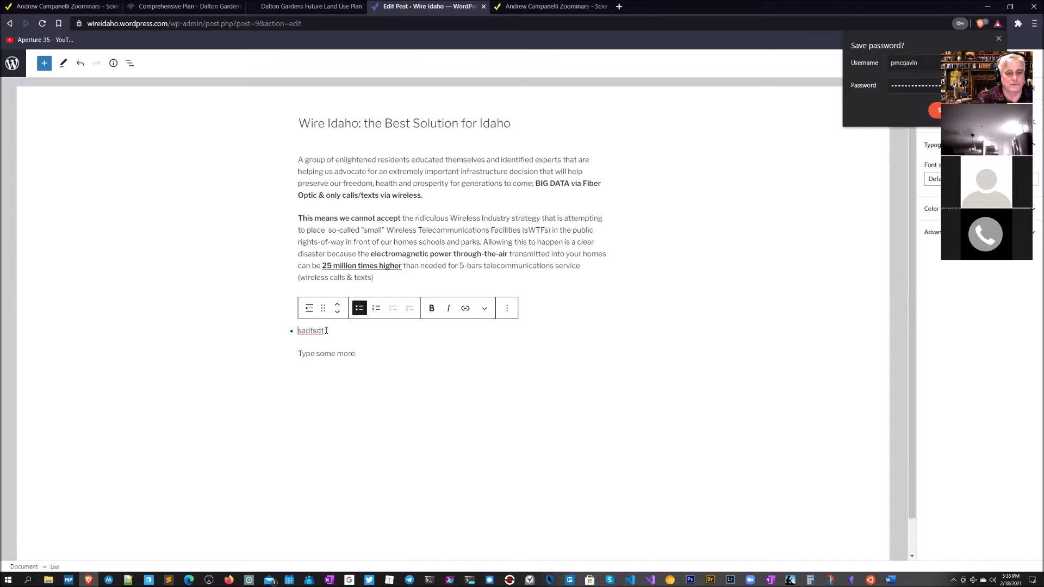
{"action": "key", "text": "Return"}
{"action": "type", "text": "asasdf"}
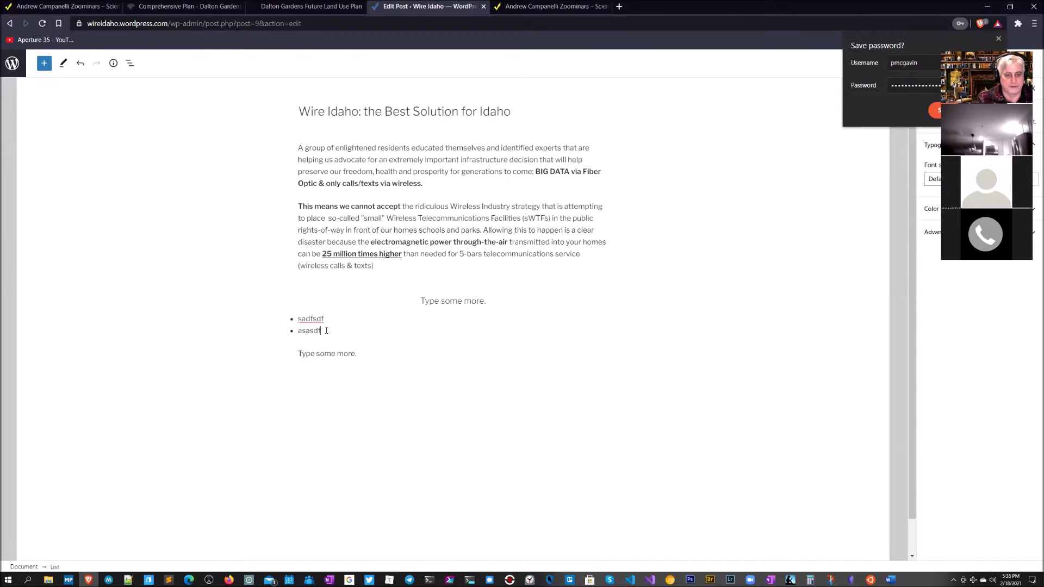
{"action": "key", "text": "Return"}
{"action": "type", "text": "sadfsdf"}
Step: Add an empty paragraph after the last 'Type some more.' paragraph
{"action": "scroll", "coordinate": [399, 311], "scroll_direction": "up", "scroll_amount": 1}
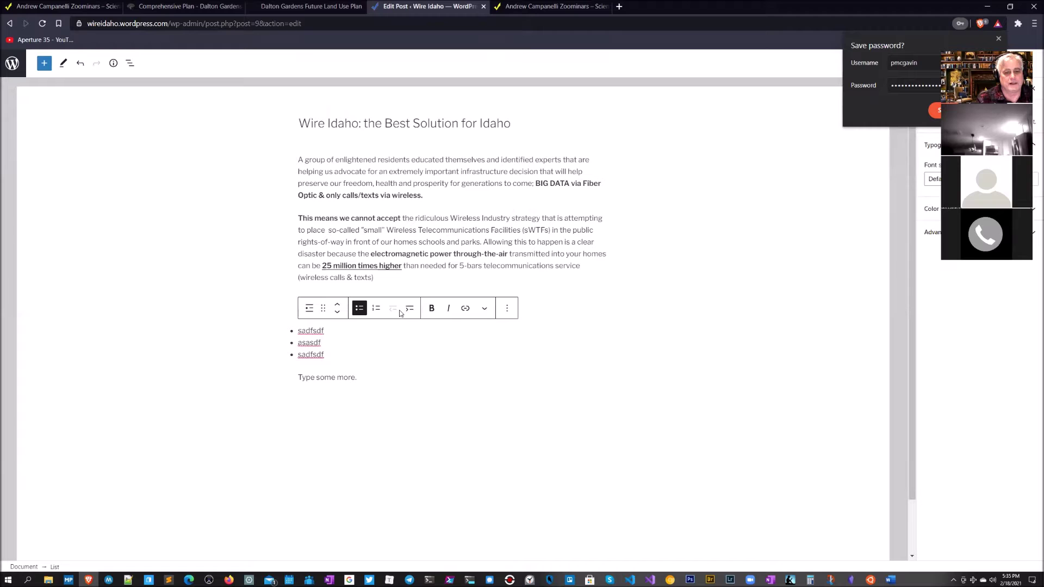
{"action": "left_click", "coordinate": [362, 380]}
{"action": "key", "text": "Return"}
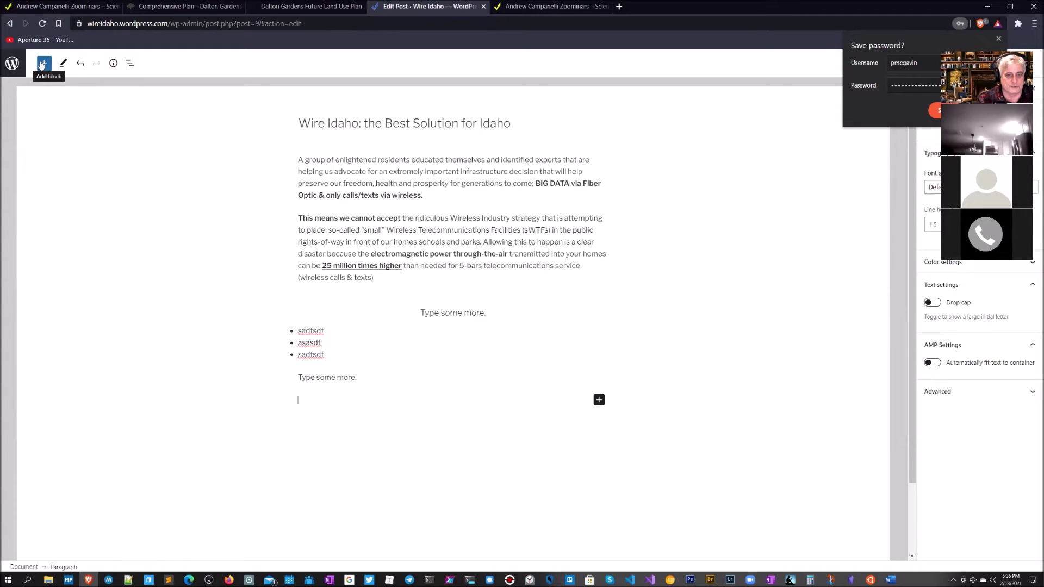
Step: Insert an Image block holding the Dilbert OFDM comic chosen from the Media Library
{"action": "left_click", "coordinate": [599, 401]}
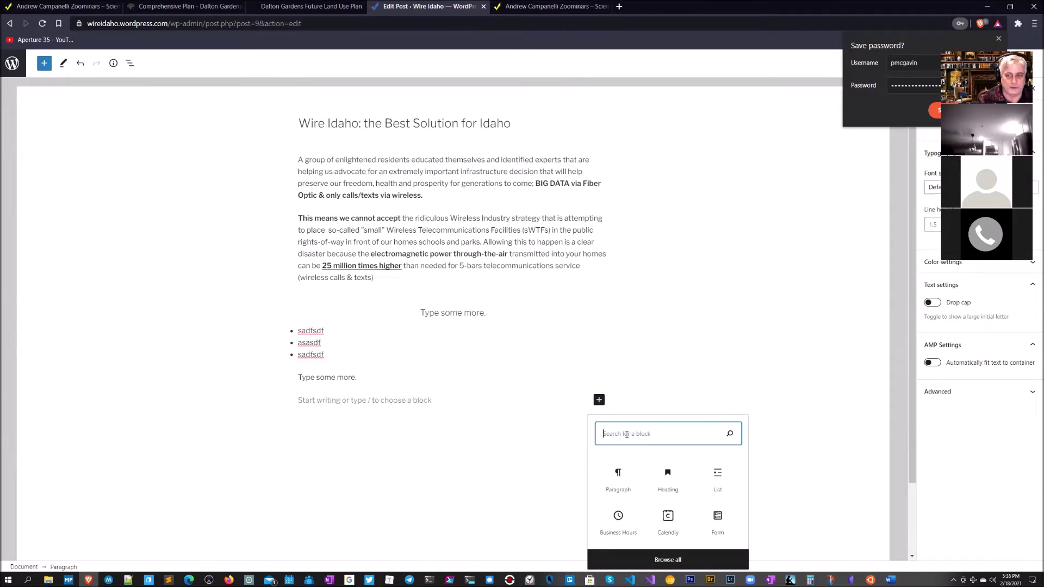
{"action": "type", "text": "image"}
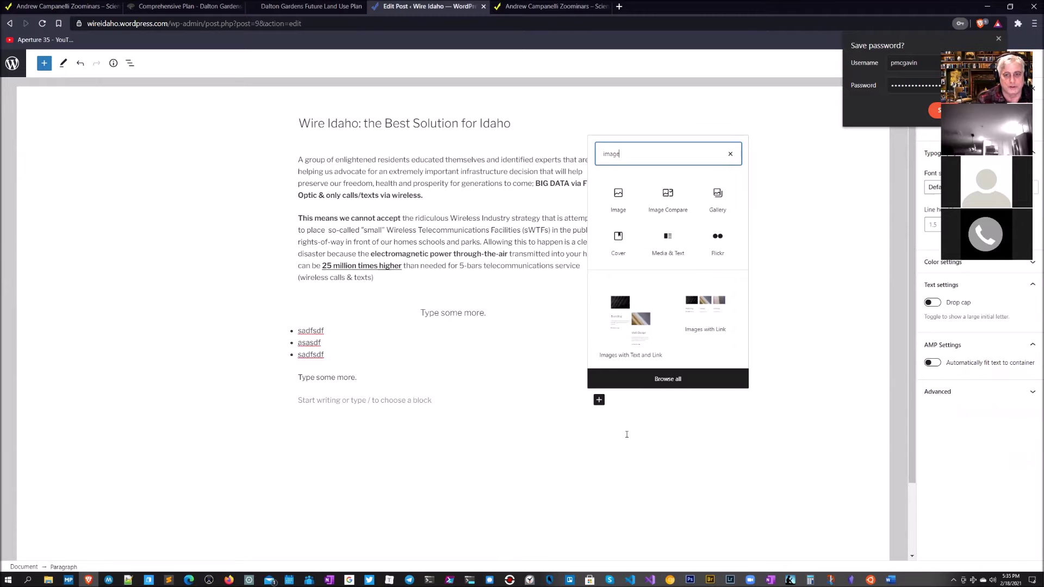
{"action": "left_click", "coordinate": [609, 192]}
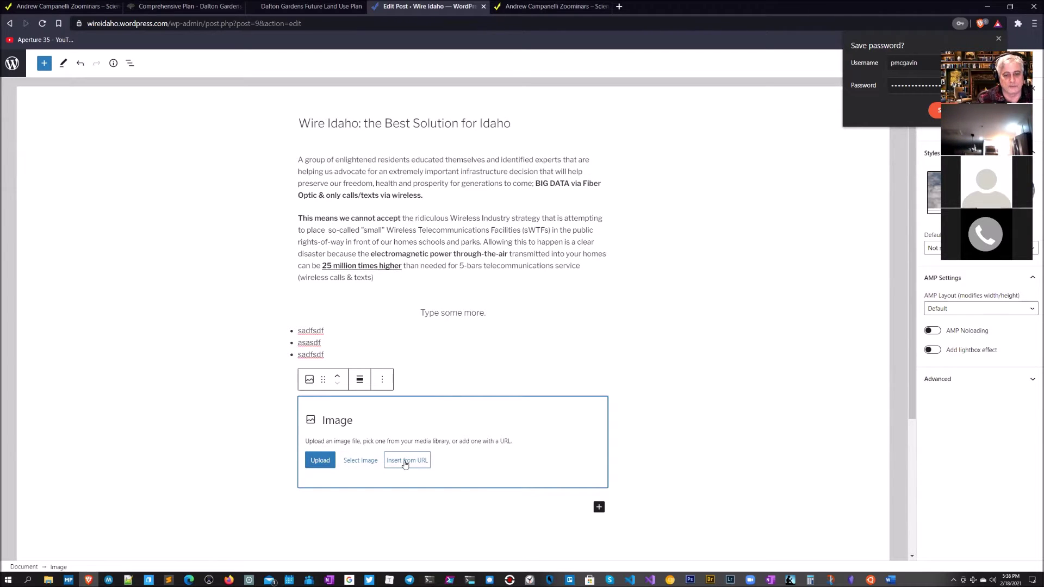
{"action": "left_click", "coordinate": [357, 461]}
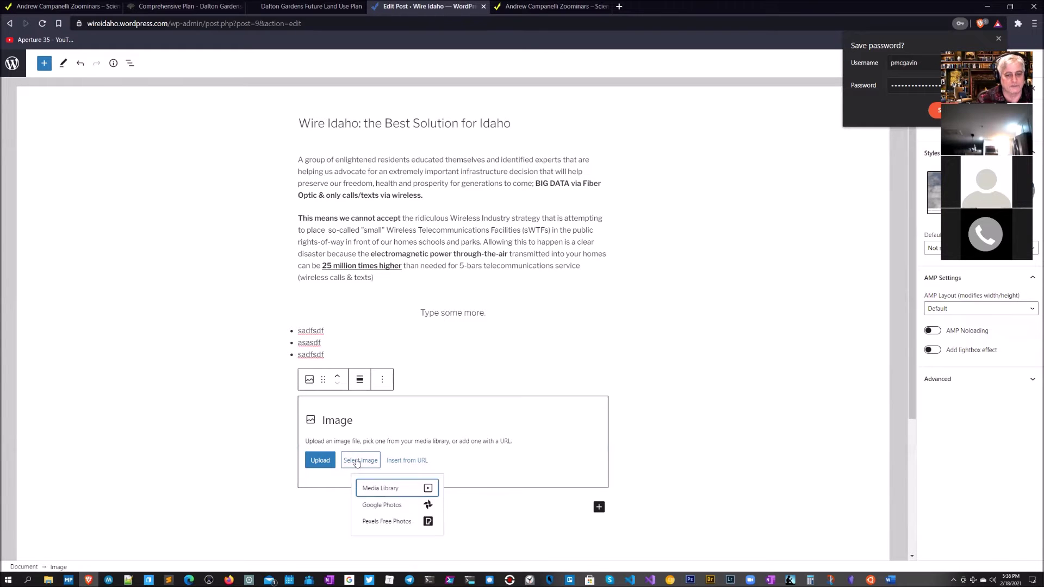
{"action": "left_click", "coordinate": [382, 490]}
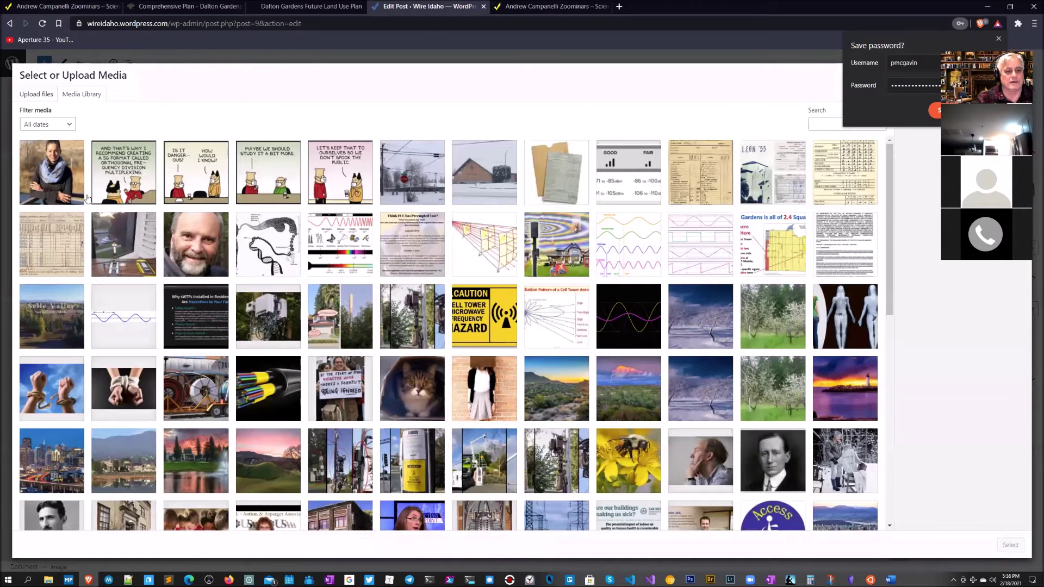
{"action": "left_click", "coordinate": [123, 176]}
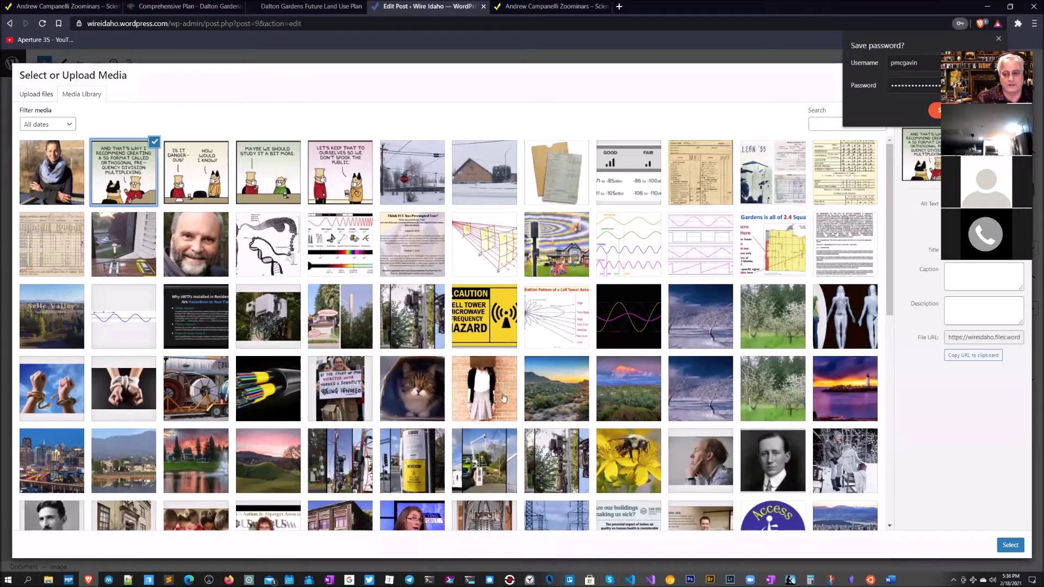
{"action": "left_click", "coordinate": [1012, 546]}
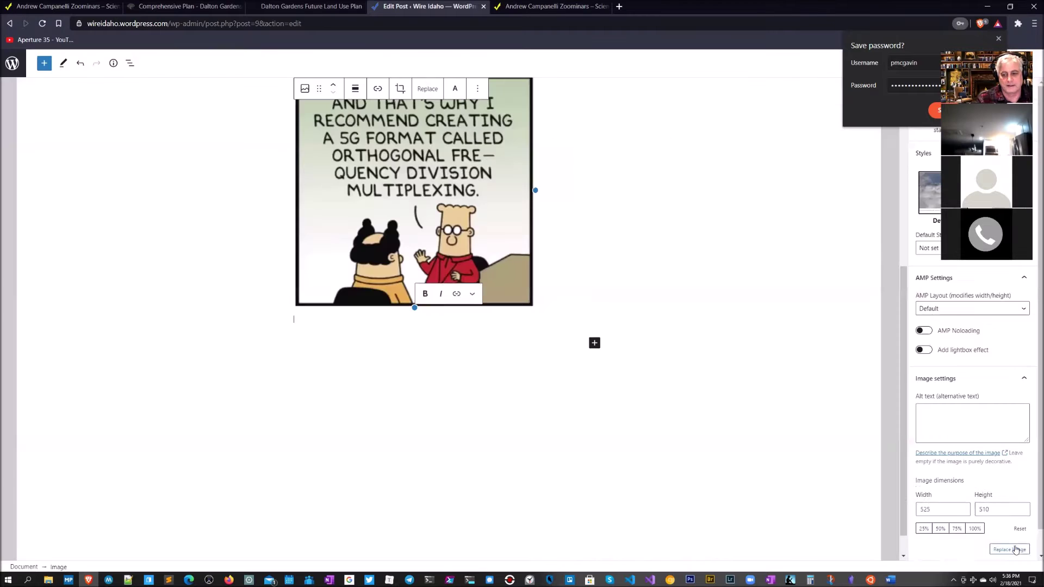
Step: Restore and reposition the browser window, then update the post so the comic image goes live
{"action": "scroll", "coordinate": [588, 265], "scroll_direction": "up", "scroll_amount": 5}
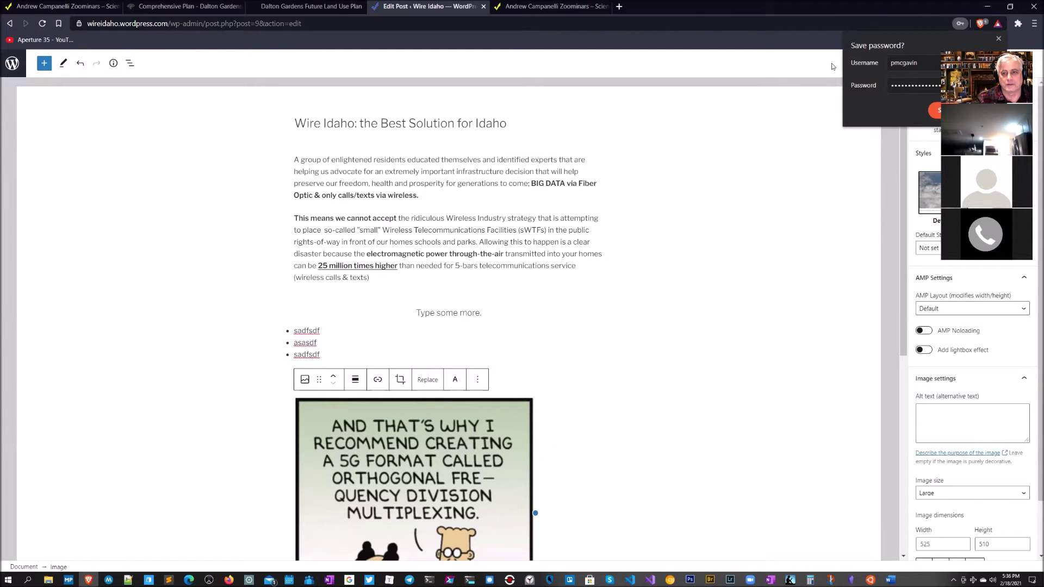
{"action": "double_click", "coordinate": [784, 9]}
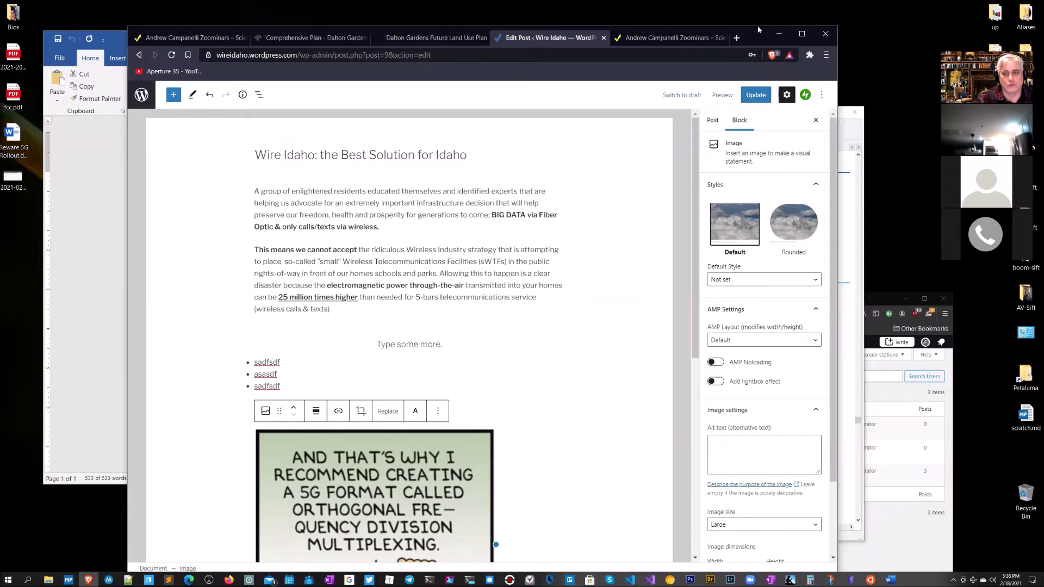
{"action": "left_click_drag", "start_coordinate": [758, 25], "coordinate": [769, 0]}
{"action": "left_click", "coordinate": [771, 77]}
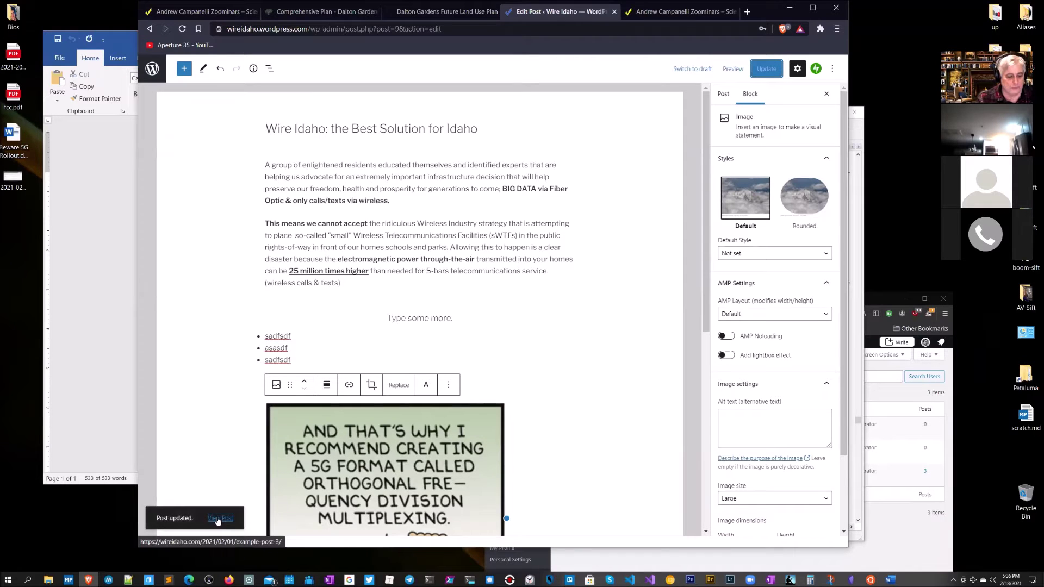
Step: Open the published post in a new tab and review its heading and bulleted list
{"action": "middle_click", "coordinate": [217, 520]}
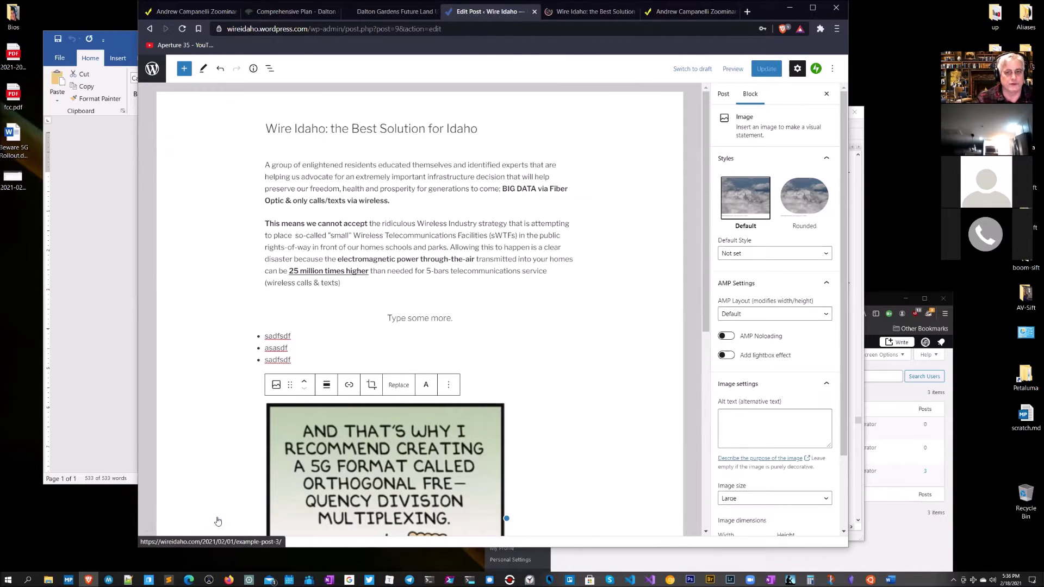
{"action": "left_click", "coordinate": [580, 16]}
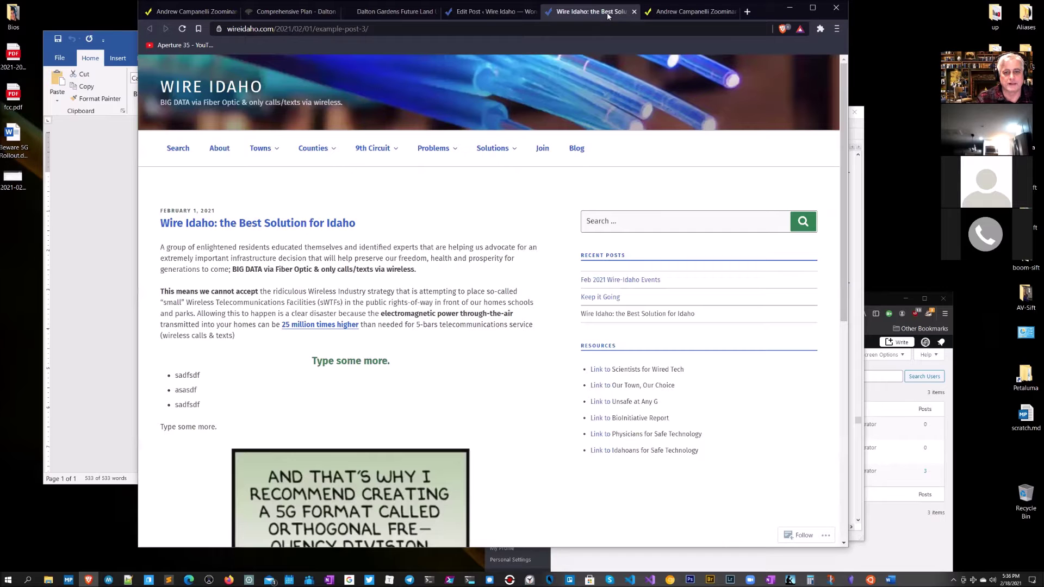
{"action": "scroll", "coordinate": [526, 294], "scroll_direction": "down", "scroll_amount": 1}
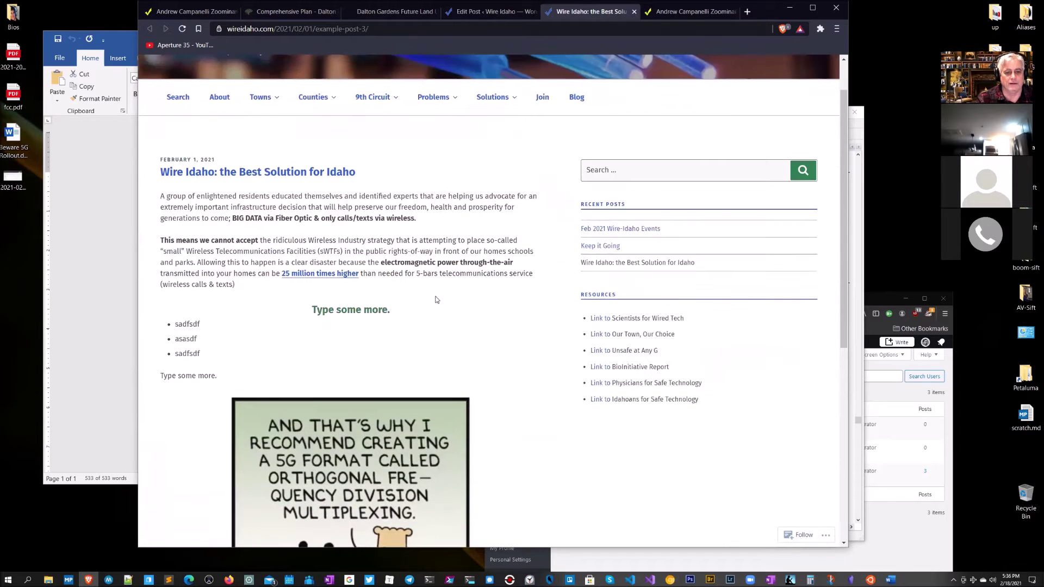
{"action": "left_click_drag", "start_coordinate": [409, 315], "coordinate": [310, 314]}
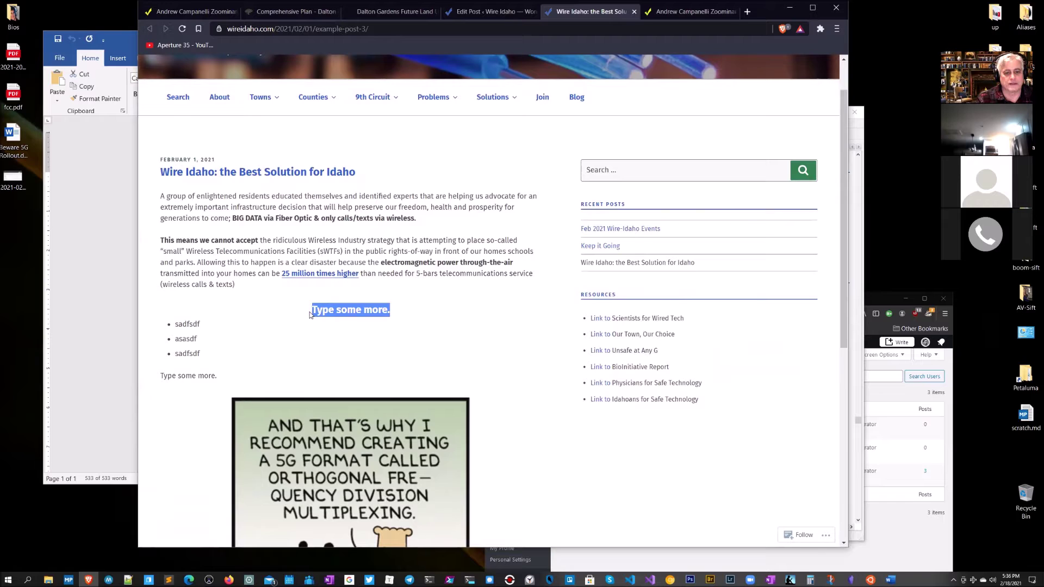
{"action": "left_click_drag", "start_coordinate": [203, 355], "coordinate": [172, 326]}
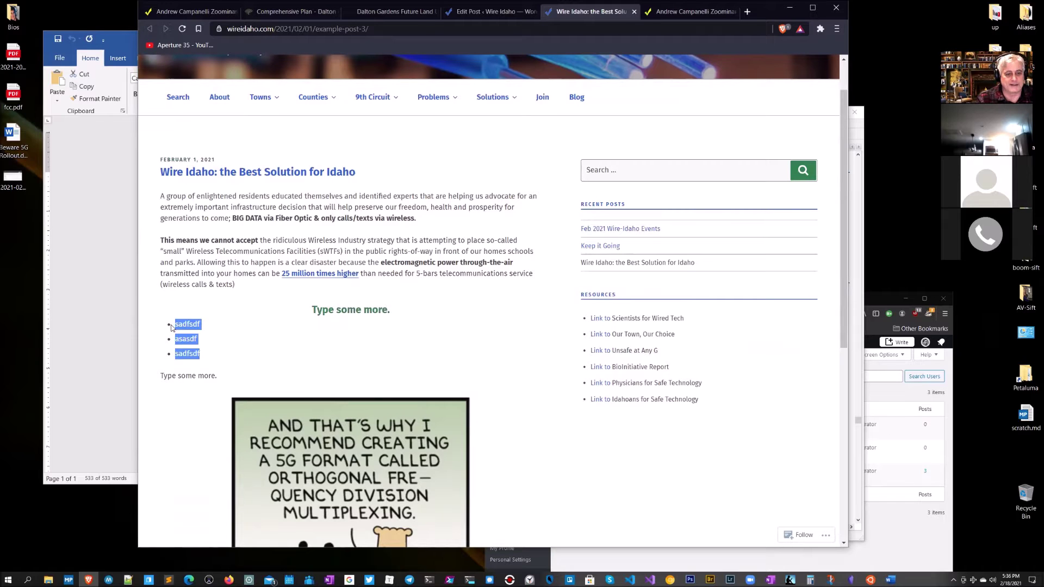
{"action": "left_click_drag", "start_coordinate": [223, 380], "coordinate": [147, 379]}
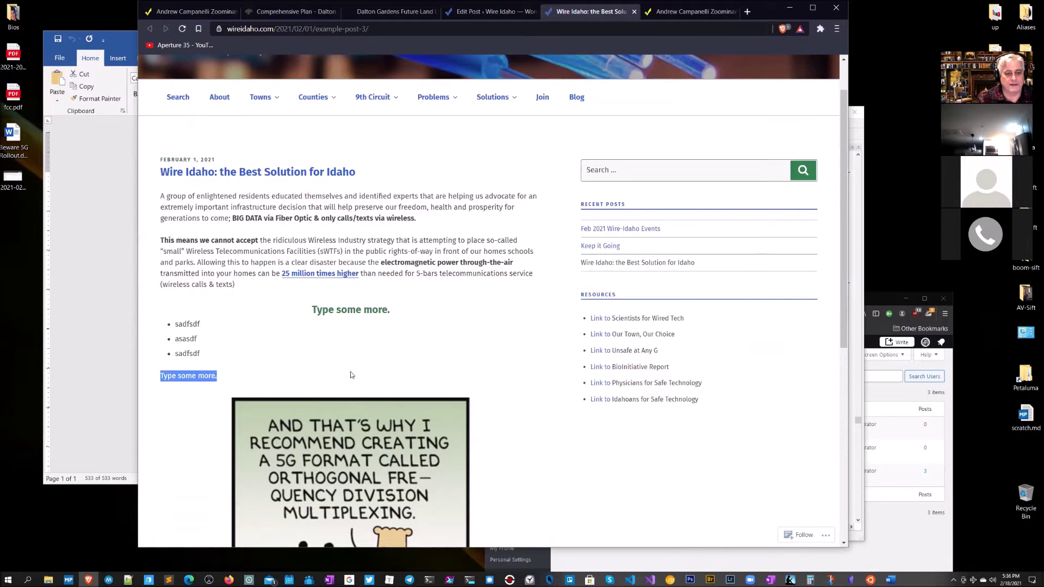
{"action": "scroll", "coordinate": [351, 374], "scroll_direction": "down", "scroll_amount": 3}
{"action": "scroll", "coordinate": [536, 359], "scroll_direction": "up", "scroll_amount": 3}
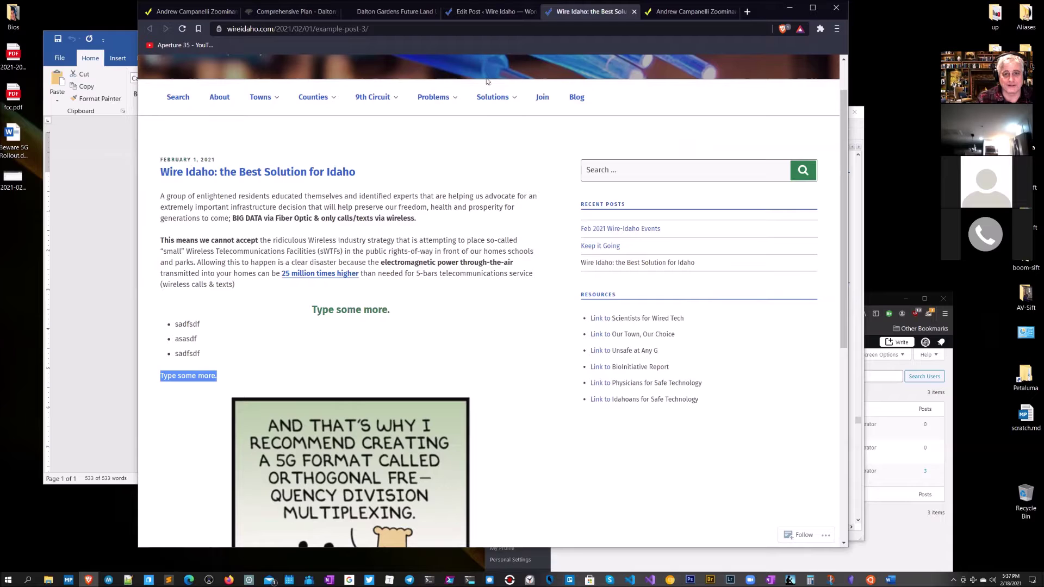
Step: Return to the post editor and bring up the WireIdaho Trello board
{"action": "left_click", "coordinate": [474, 16]}
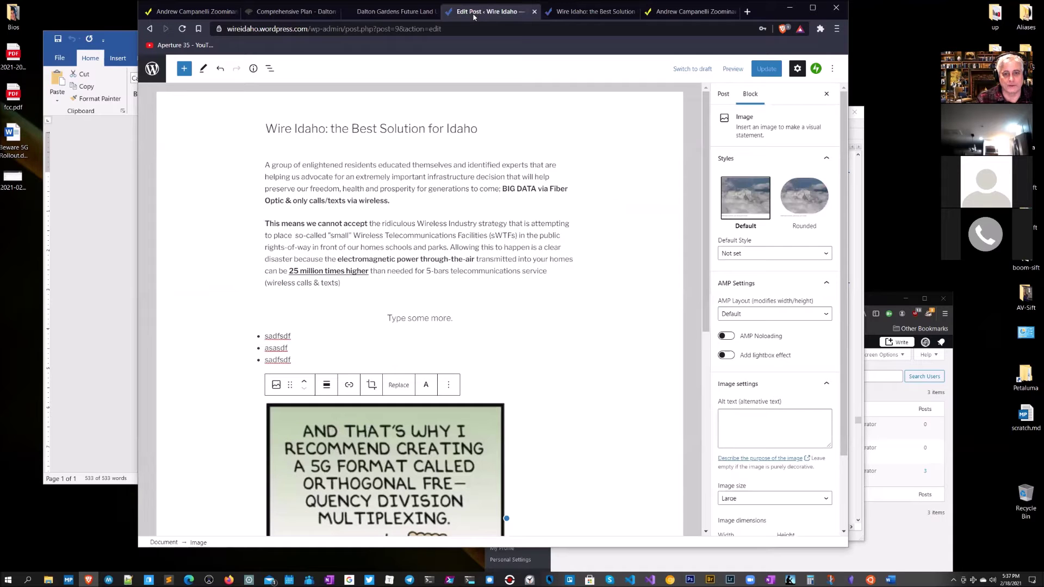
{"action": "left_click", "coordinate": [574, 12]}
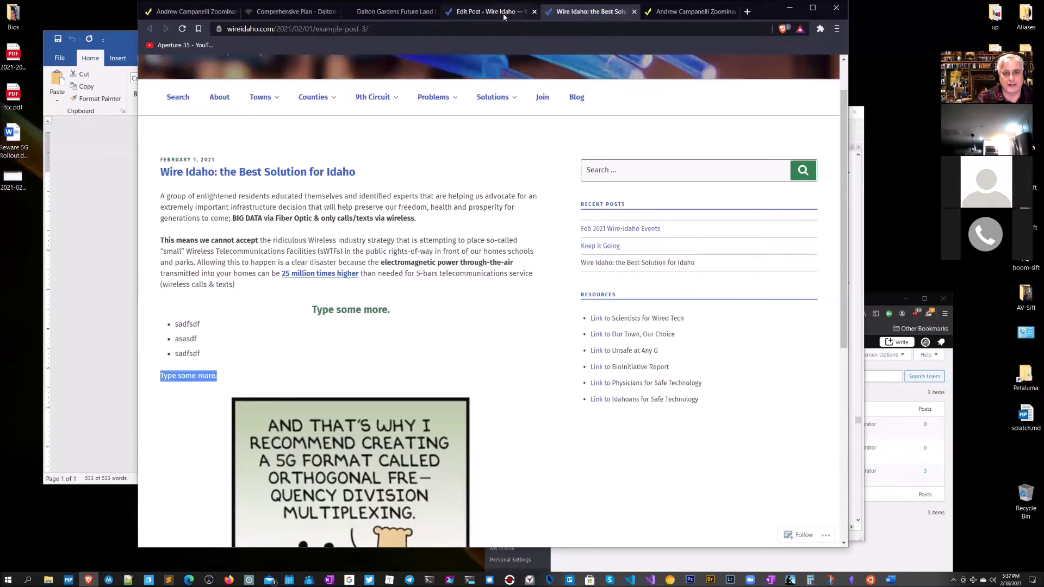
{"action": "left_click", "coordinate": [504, 17]}
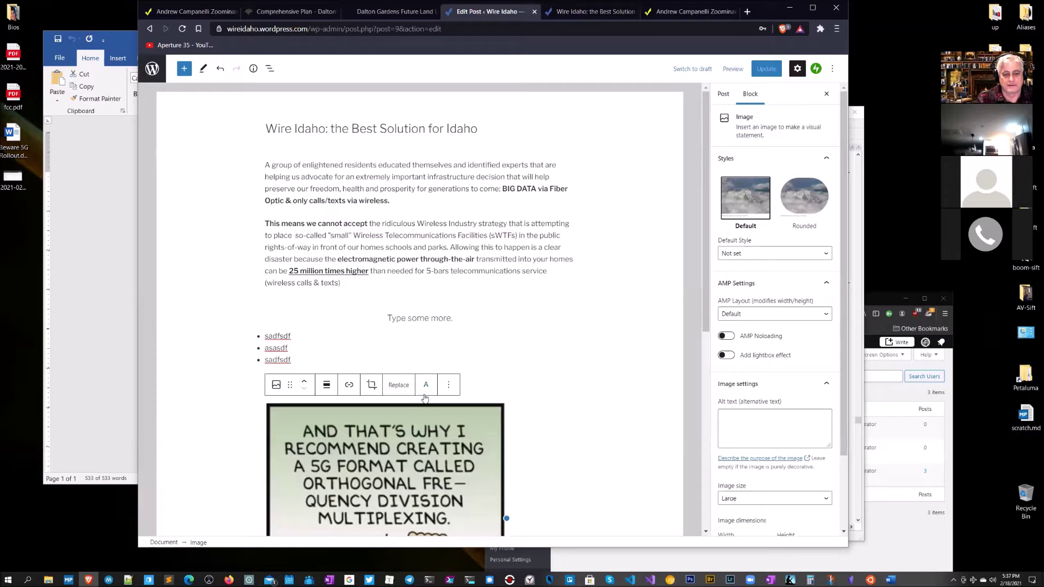
{"action": "scroll", "coordinate": [472, 456], "scroll_direction": "down", "scroll_amount": 5}
{"action": "scroll", "coordinate": [473, 457], "scroll_direction": "up", "scroll_amount": 5}
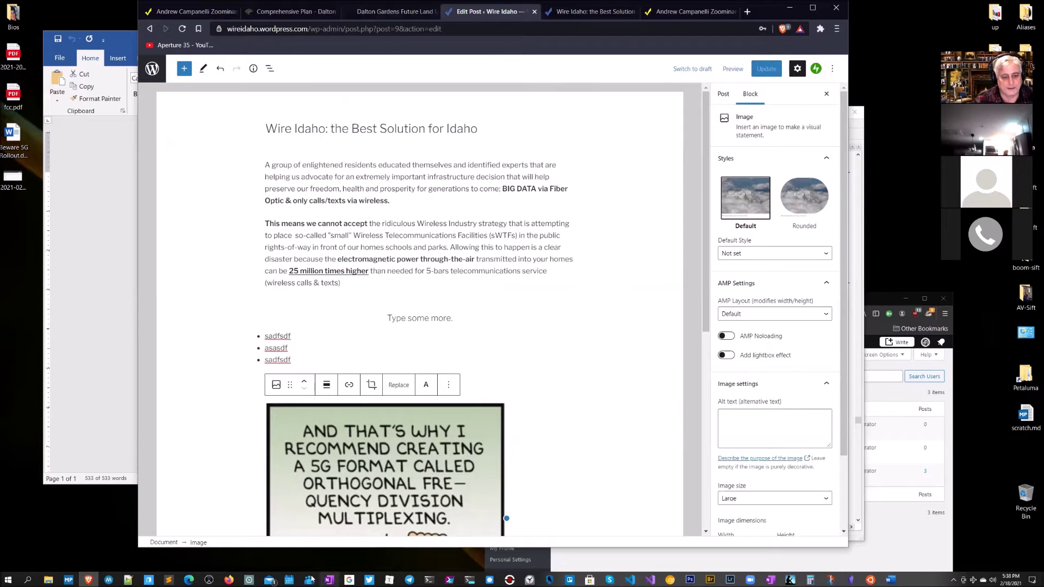
{"action": "left_click", "coordinate": [570, 580]}
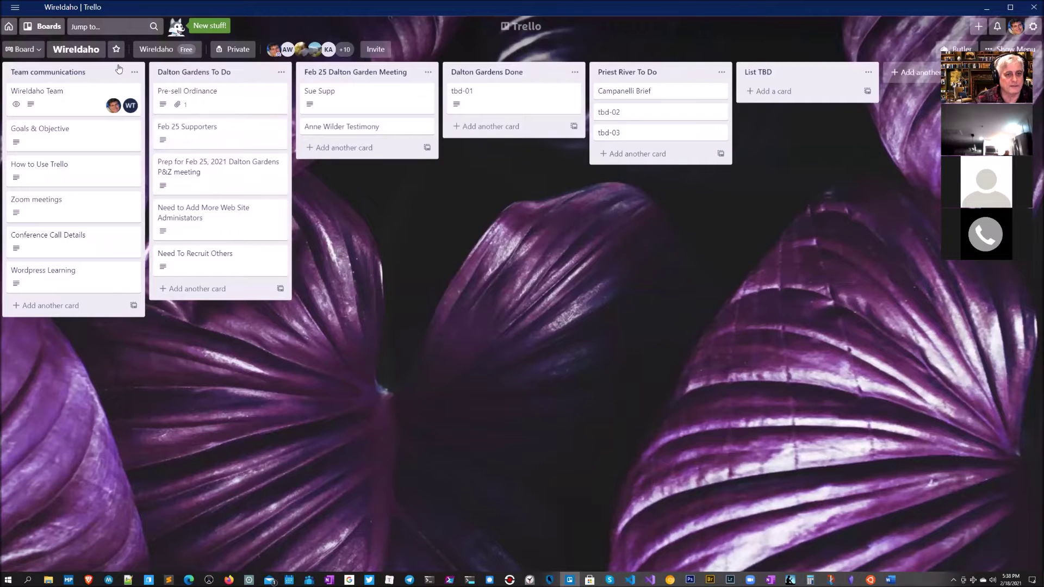
Step: Search Trello for 'Tyler' and open the Pre-sell Ordinance card
{"action": "left_click", "coordinate": [84, 27]}
{"action": "type", "text": "Tyle"}
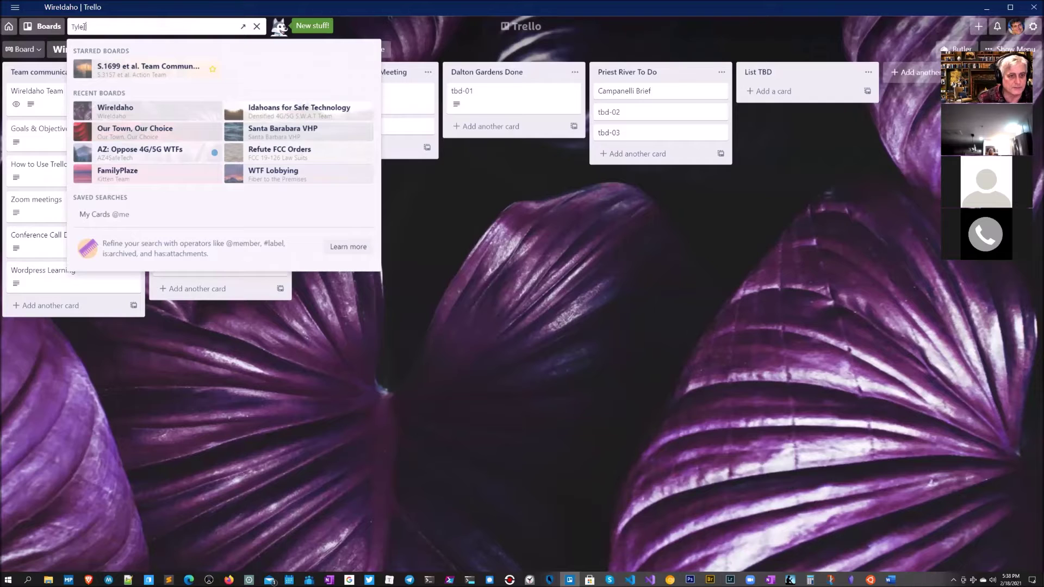
{"action": "type", "text": "r"}
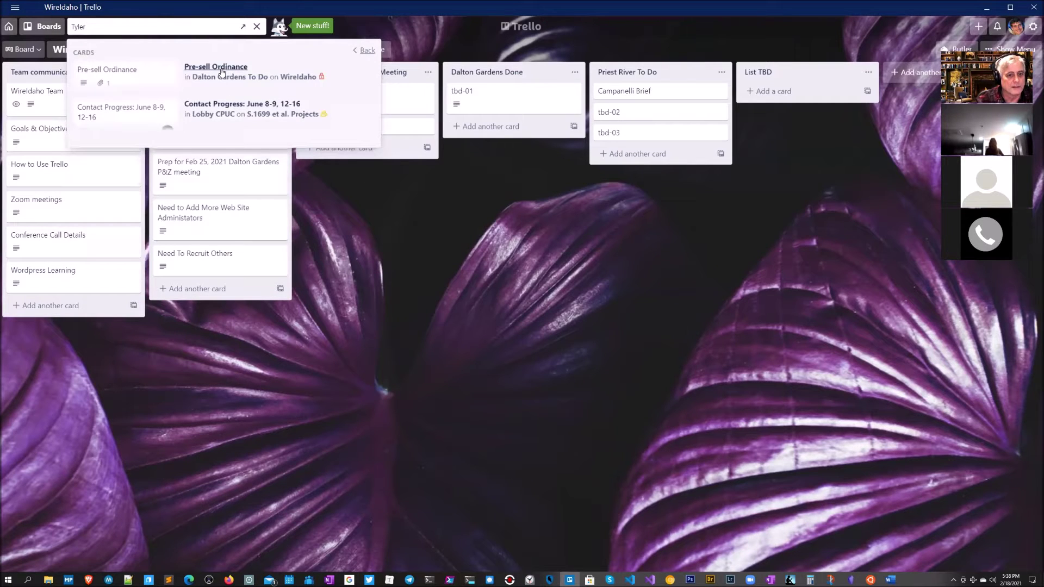
{"action": "left_click", "coordinate": [222, 72]}
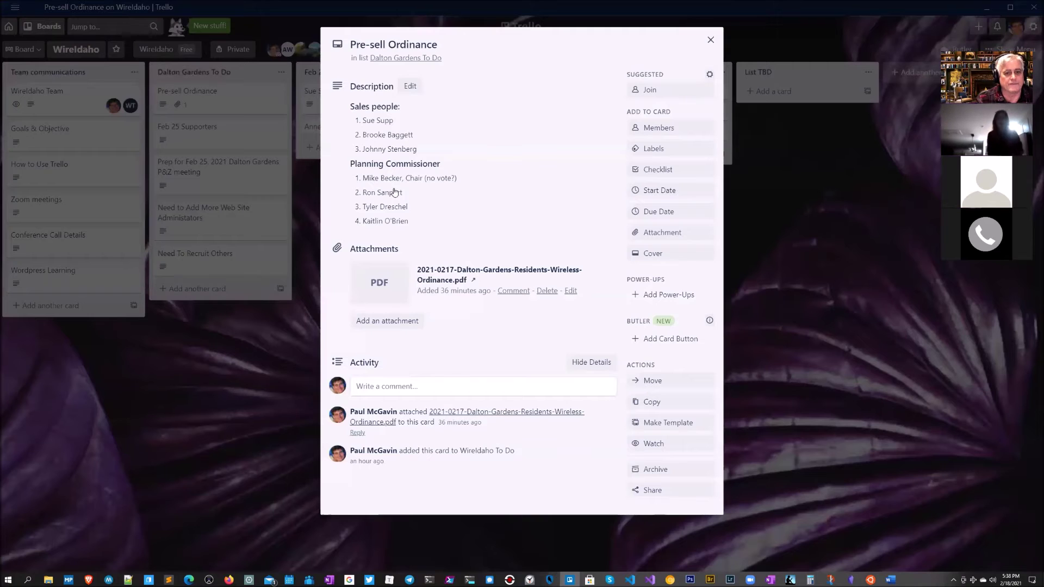
Step: Copy the Planning Commissioner heading and four names from the description, then close the card and hide Trello
{"action": "left_click", "coordinate": [405, 202]}
{"action": "key", "text": "ctrl+a"}
{"action": "left_click", "coordinate": [406, 201]}
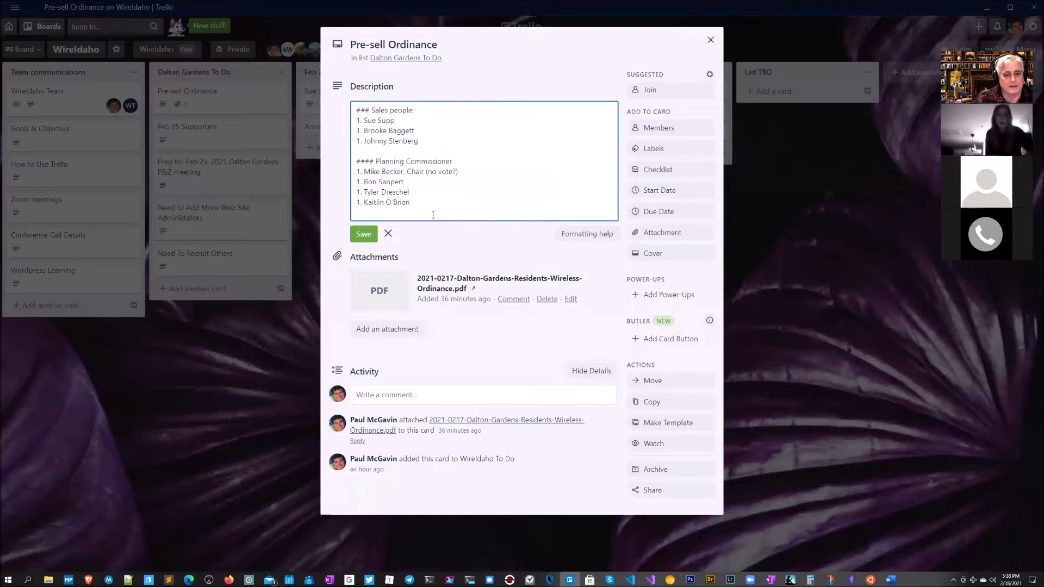
{"action": "left_click_drag", "start_coordinate": [381, 212], "coordinate": [343, 167]}
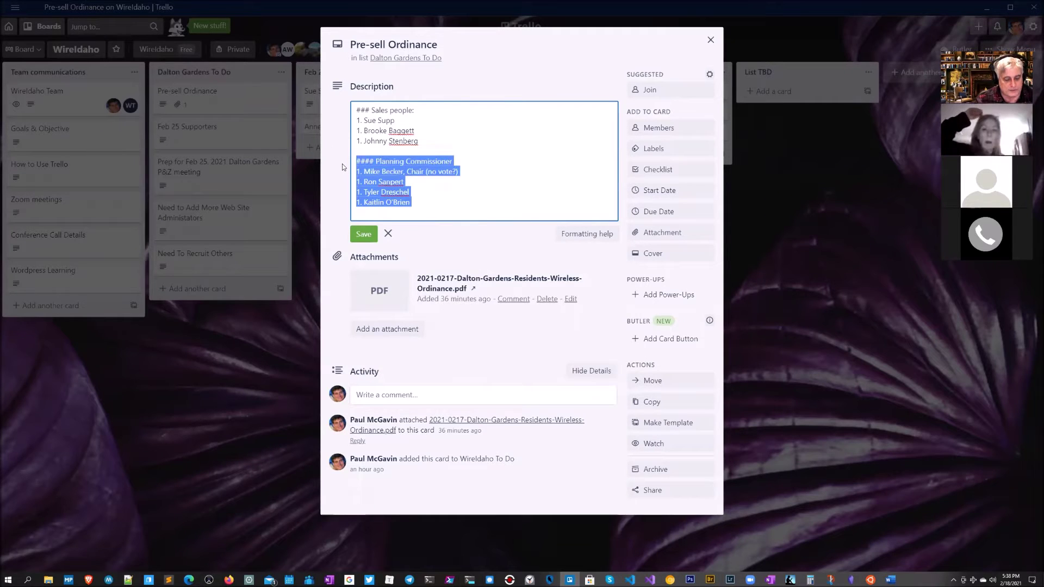
{"action": "left_click", "coordinate": [710, 40]}
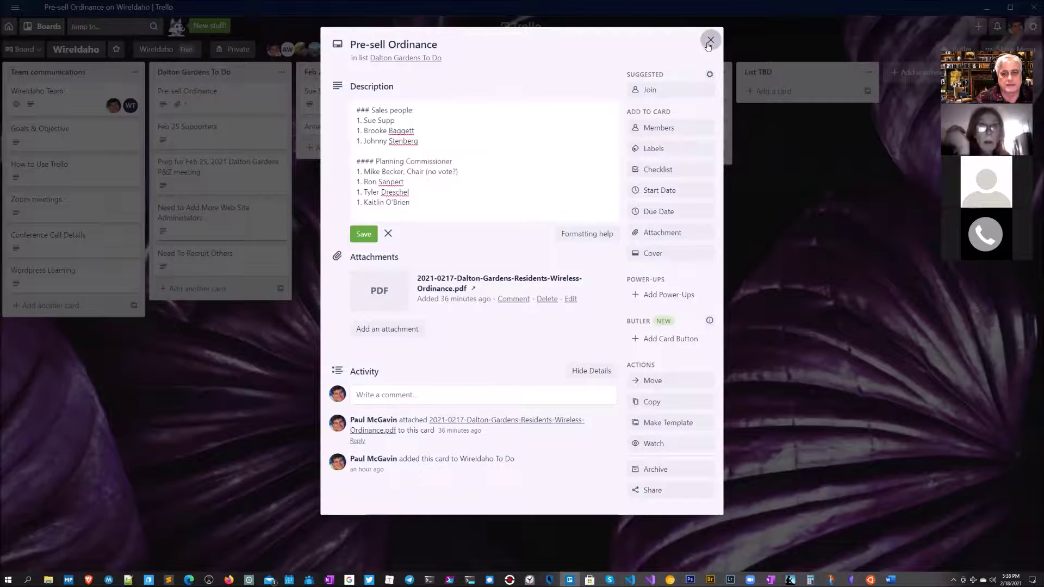
{"action": "left_click", "coordinate": [985, 9]}
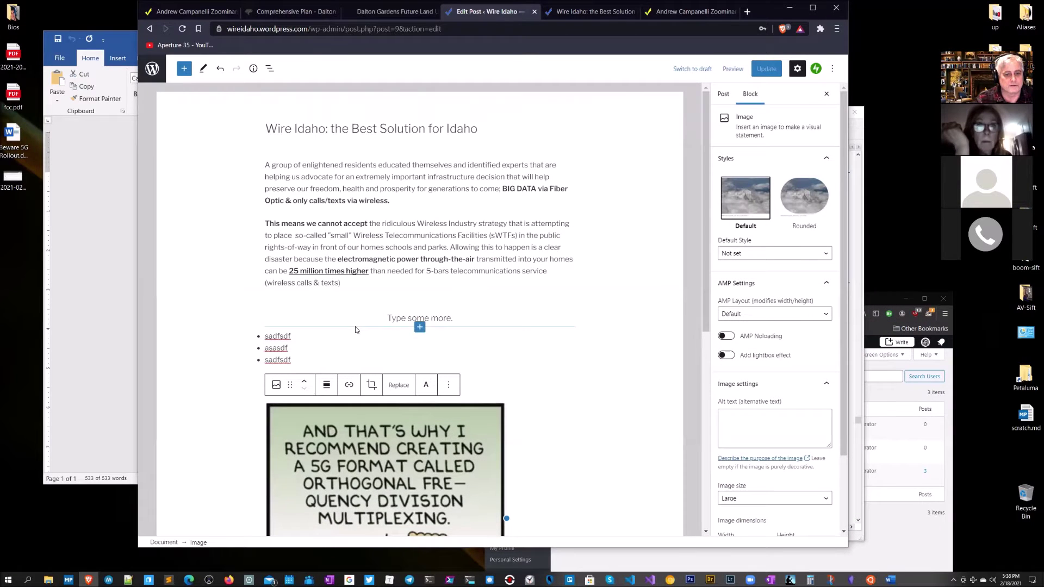
Step: Paste the Planning Commissioner names as a numbered list below the comic
{"action": "left_click_drag", "start_coordinate": [295, 359], "coordinate": [269, 338]}
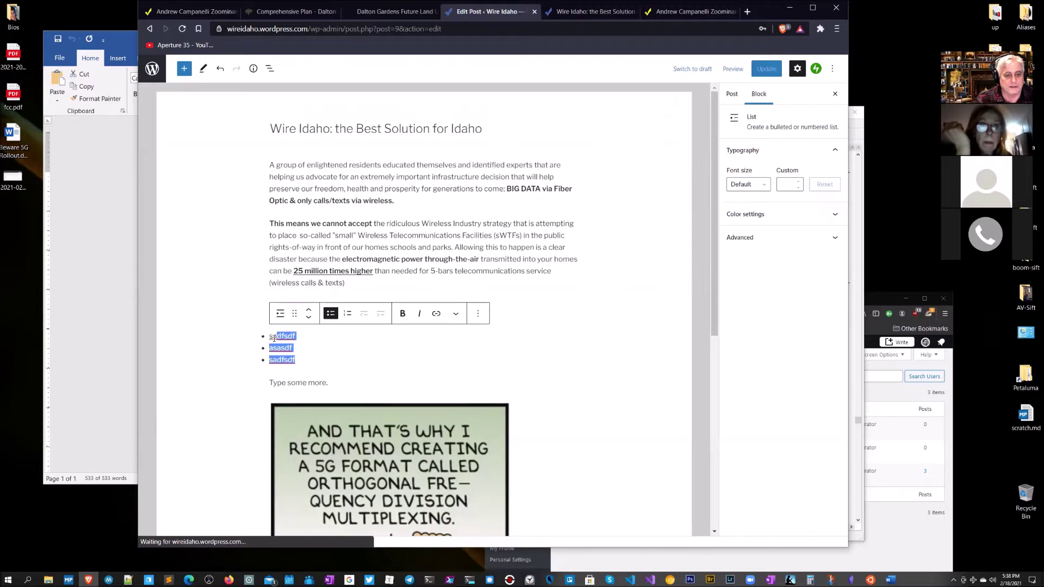
{"action": "scroll", "coordinate": [270, 338], "scroll_direction": "down", "scroll_amount": 6}
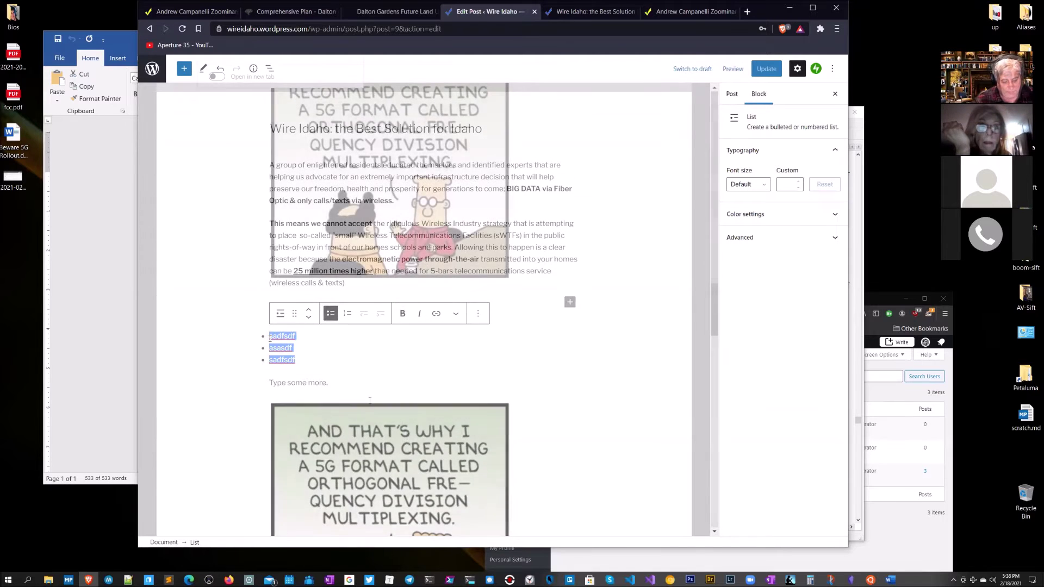
{"action": "left_click", "coordinate": [570, 303]}
{"action": "left_click", "coordinate": [589, 372]}
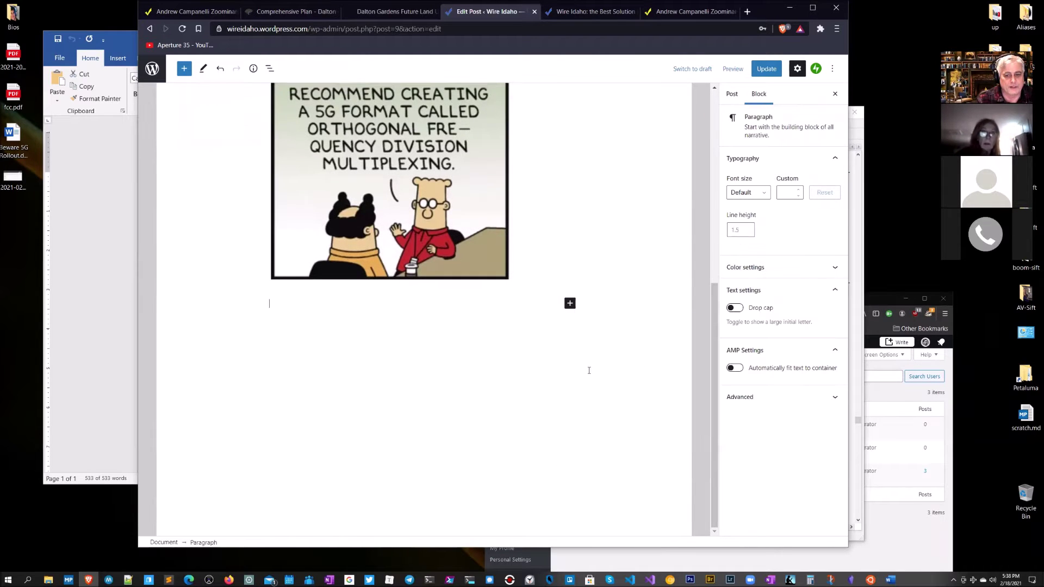
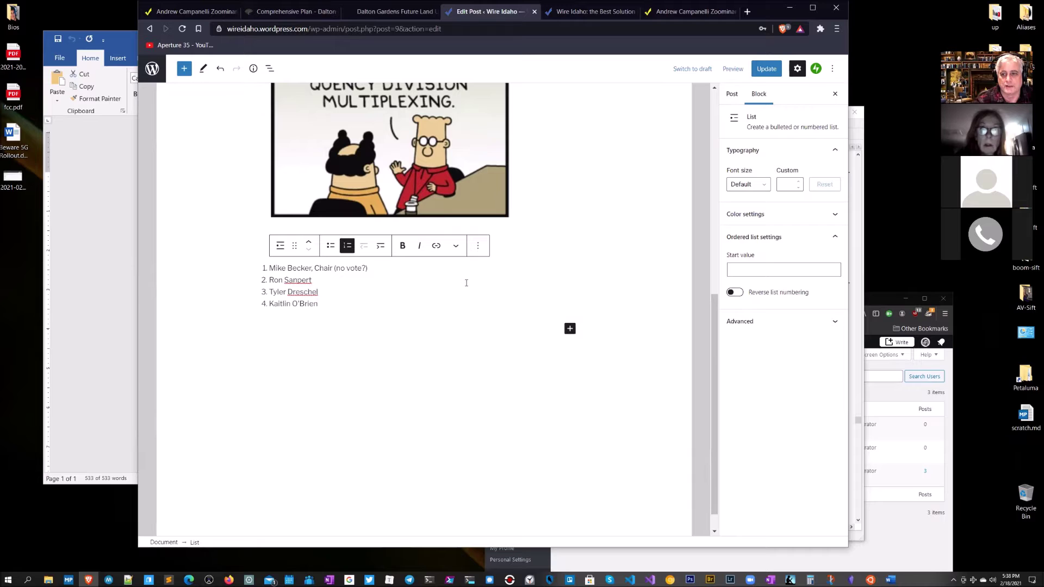
Step: Save the post with Ctrl+S and view the published version in a new tab
{"action": "key", "text": "ctrl+s"}
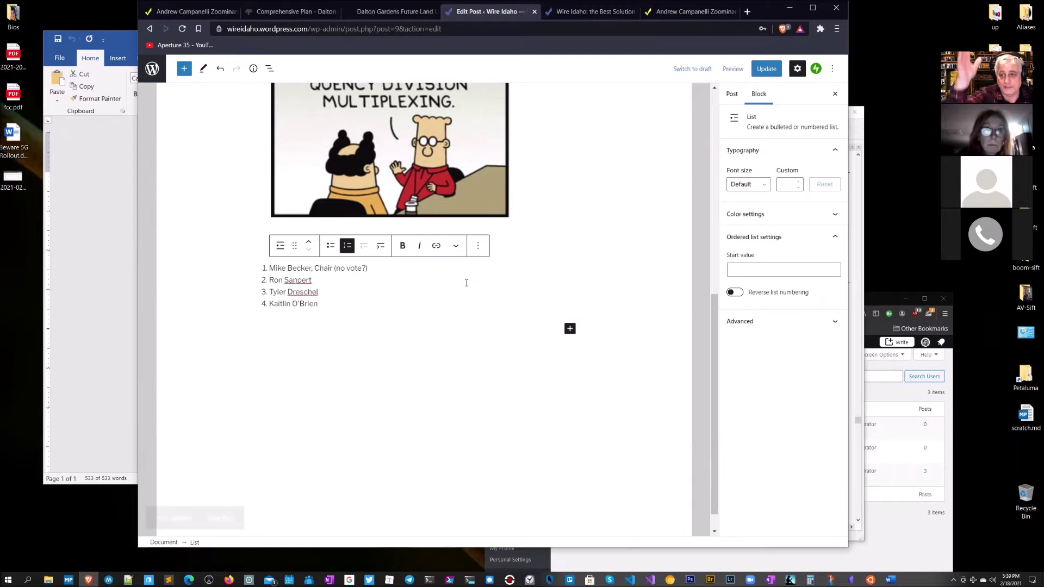
{"action": "middle_click", "coordinate": [222, 520]}
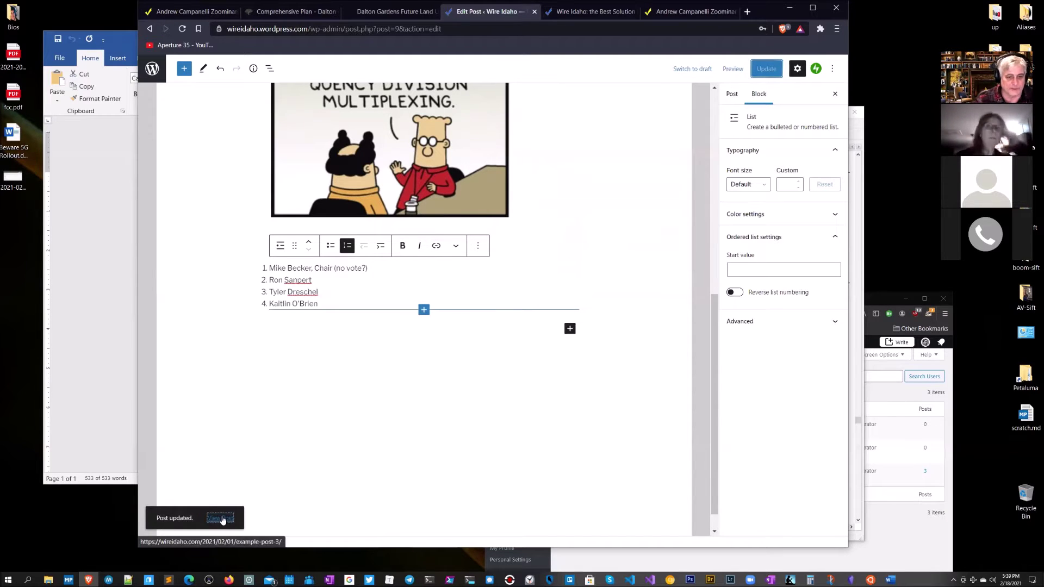
{"action": "left_click", "coordinate": [604, 12]}
Step: Open the Boise page from the Towns menu and select its ISFT is Taking Action list
{"action": "scroll", "coordinate": [575, 400], "scroll_direction": "down", "scroll_amount": 8}
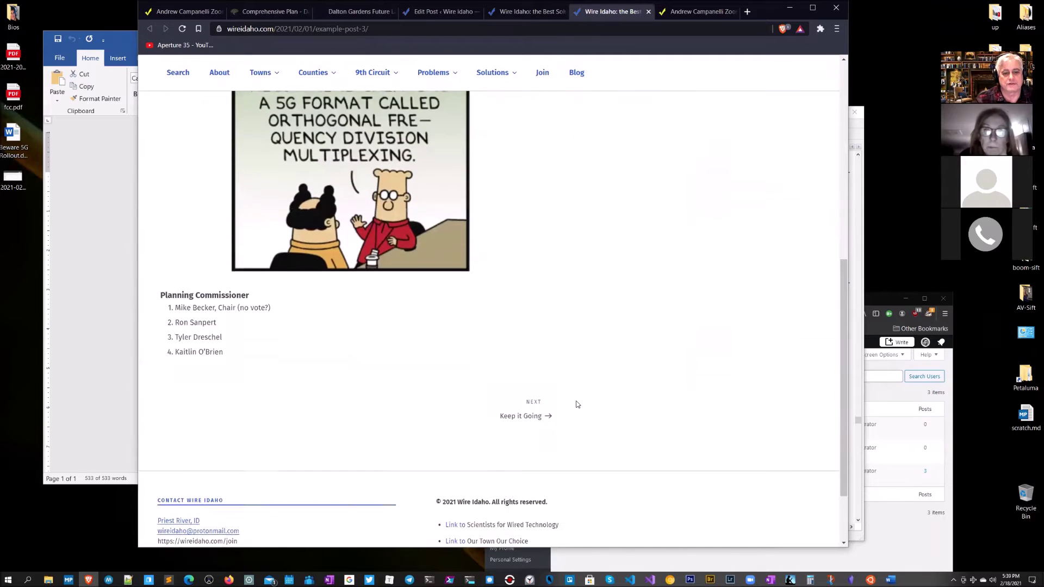
{"action": "scroll", "coordinate": [578, 402], "scroll_direction": "up", "scroll_amount": 8}
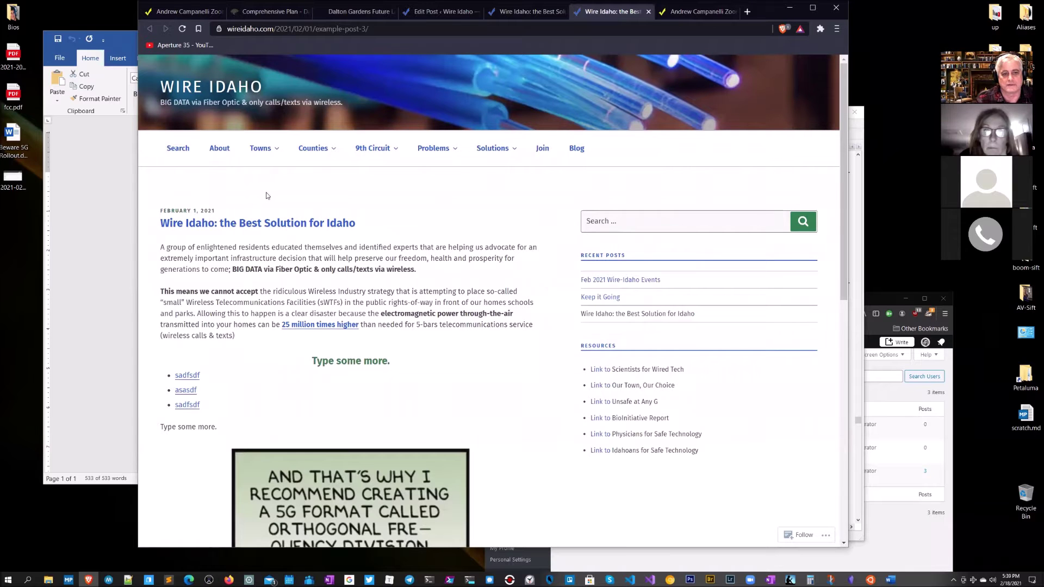
{"action": "mouse_move", "coordinate": [260, 149]}
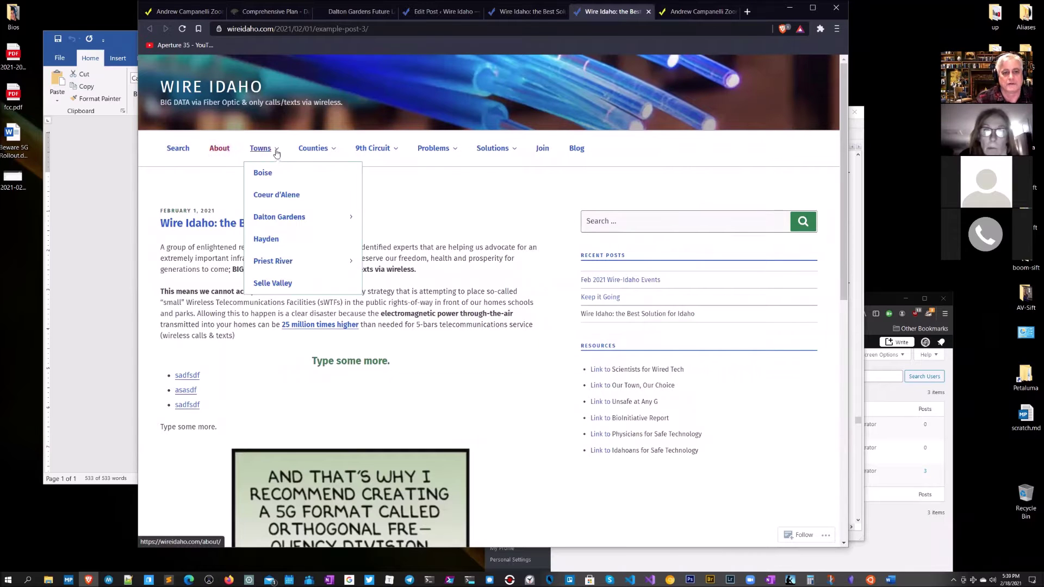
{"action": "left_click", "coordinate": [270, 178]}
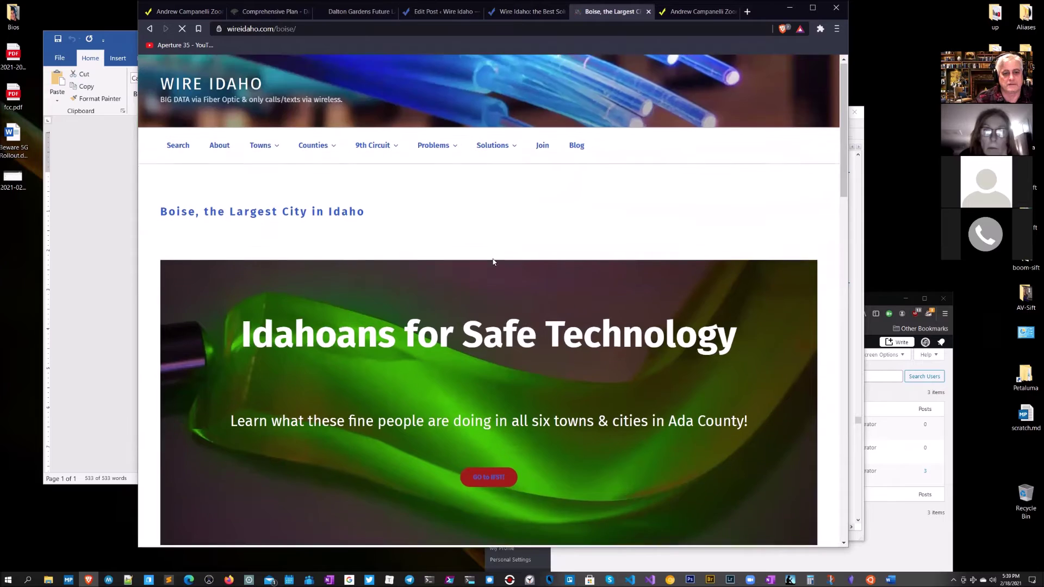
{"action": "scroll", "coordinate": [492, 261], "scroll_direction": "down", "scroll_amount": 2}
{"action": "scroll", "coordinate": [495, 261], "scroll_direction": "down", "scroll_amount": 2}
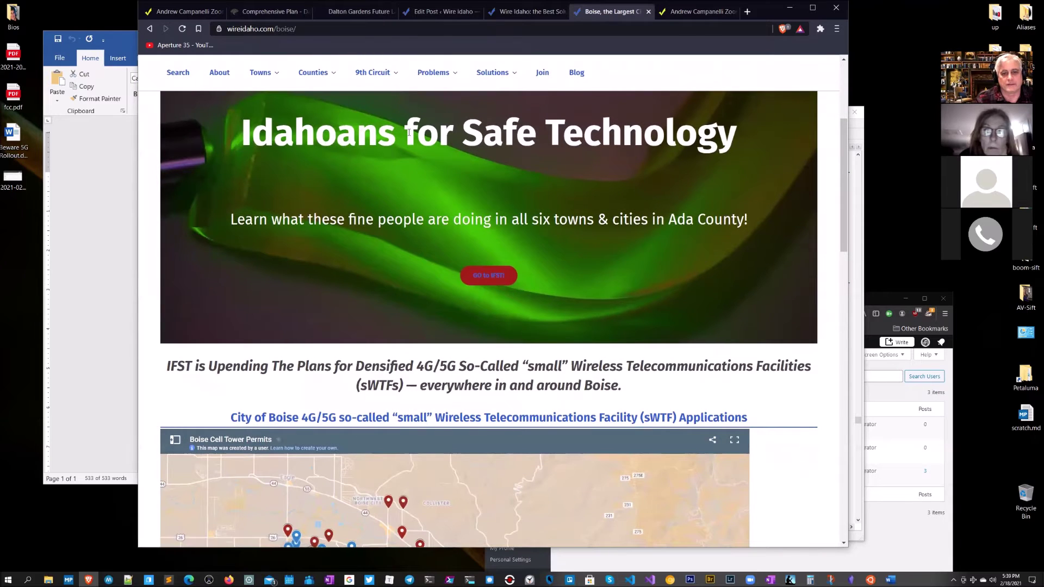
{"action": "scroll", "coordinate": [551, 341], "scroll_direction": "down", "scroll_amount": 2}
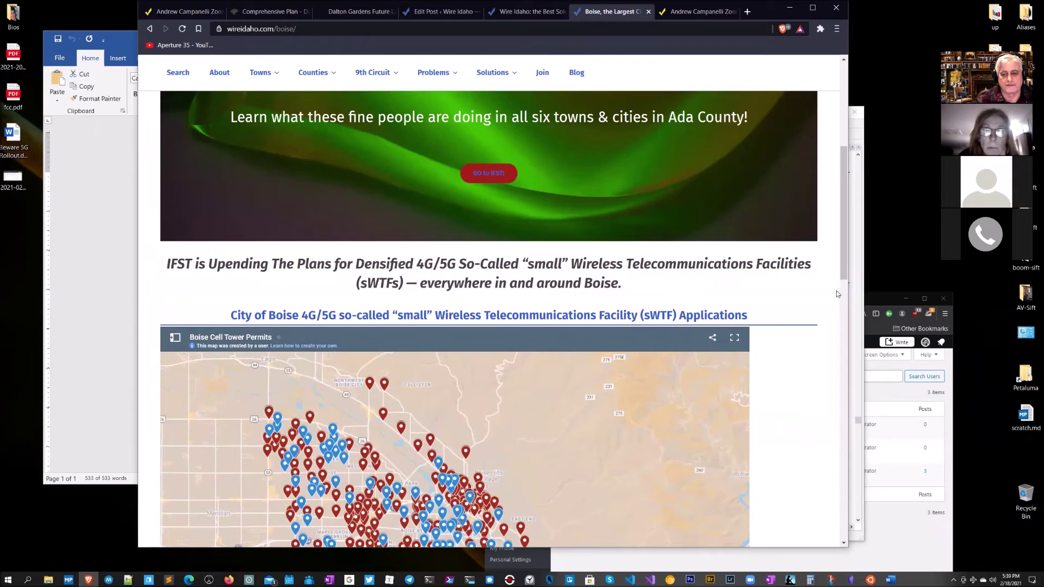
{"action": "left_click_drag", "start_coordinate": [846, 269], "coordinate": [846, 432]}
{"action": "left_click_drag", "start_coordinate": [627, 312], "coordinate": [159, 234]}
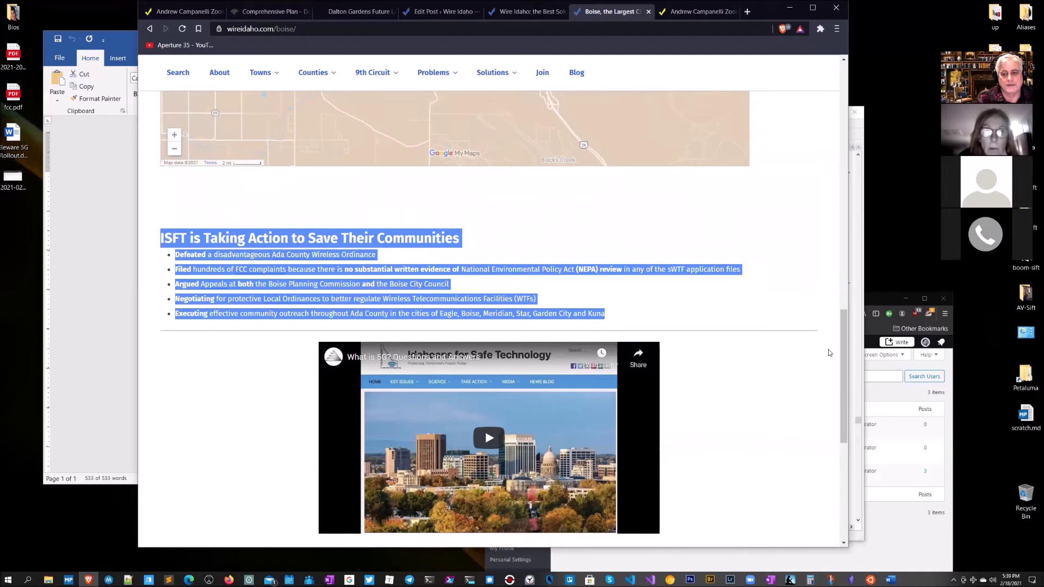
{"action": "left_click_drag", "start_coordinate": [840, 347], "coordinate": [842, 406]}
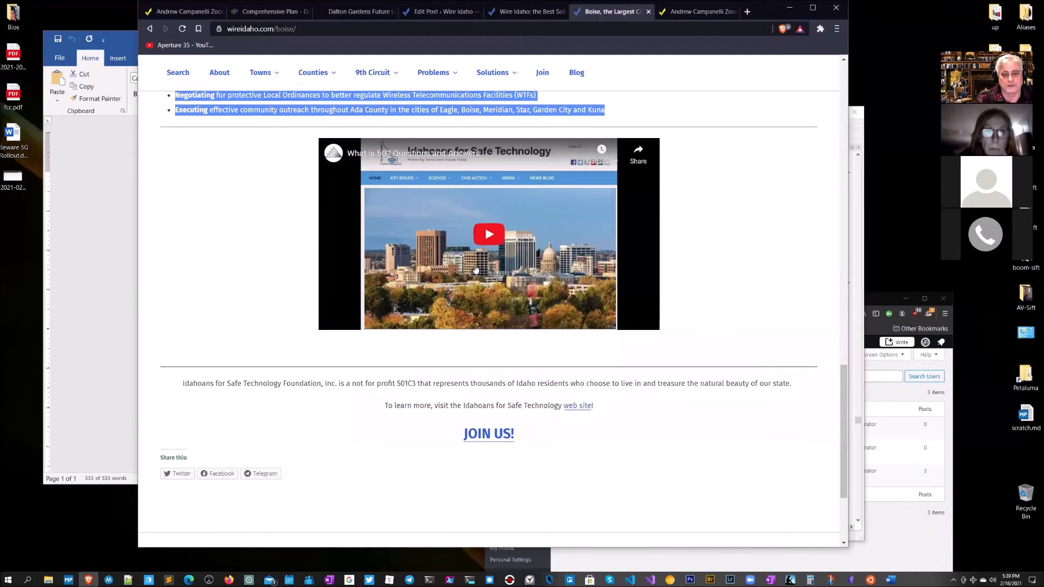
Step: Submit the Join form with name, email and 'These Wire Idaho people are the bomb!'
{"action": "left_click", "coordinate": [496, 437]}
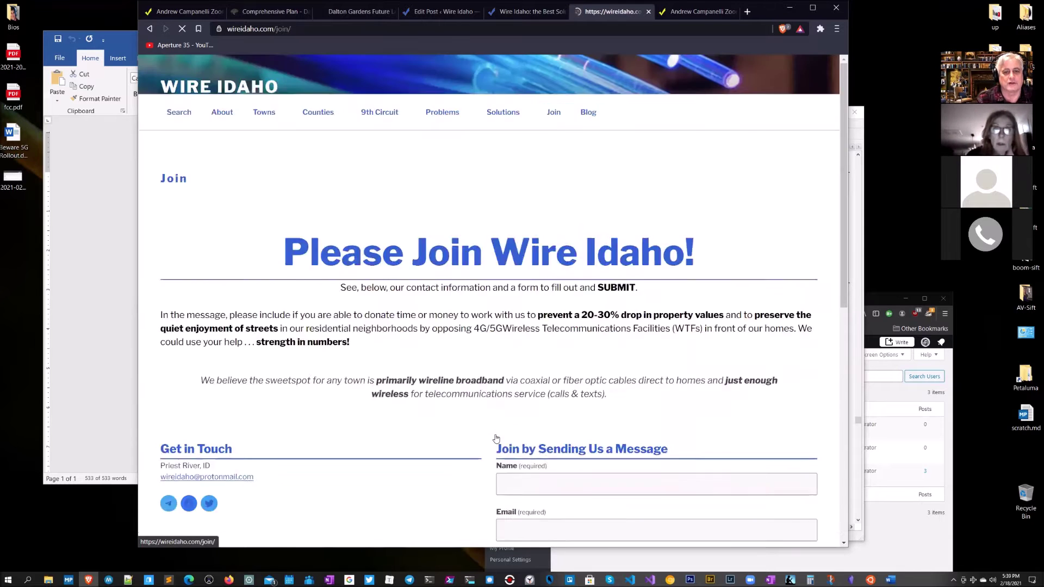
{"action": "scroll", "coordinate": [583, 308], "scroll_direction": "down", "scroll_amount": 4}
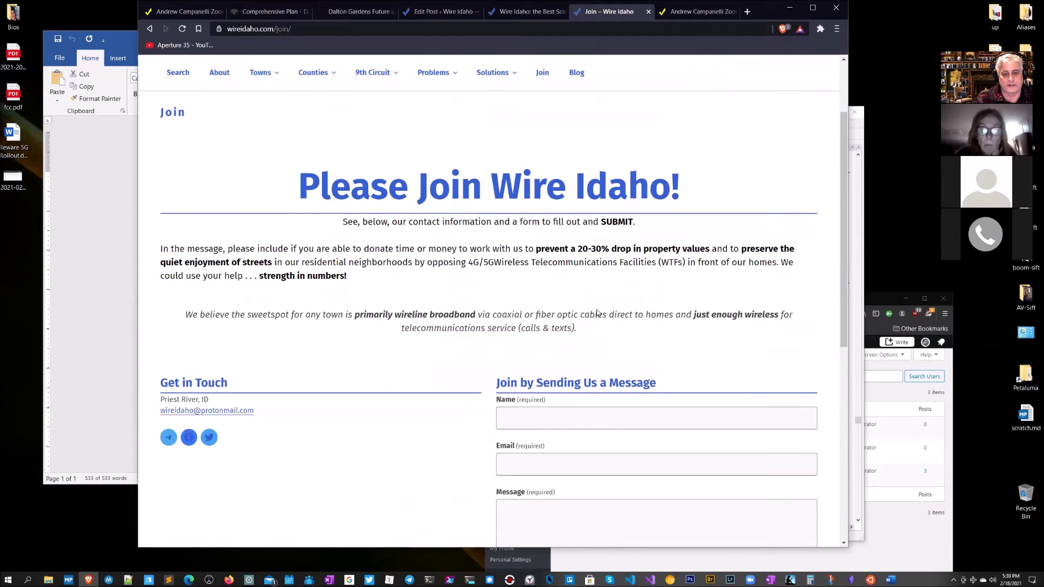
{"action": "left_click", "coordinate": [521, 313]}
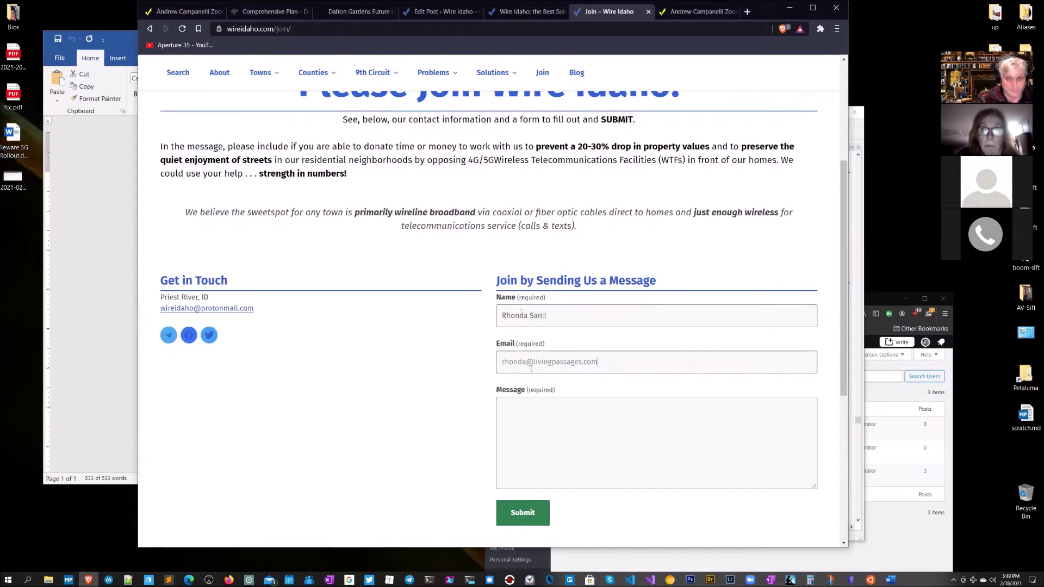
{"action": "left_click", "coordinate": [547, 436]}
{"action": "type", "text": "Threee"}
{"action": "key", "text": "BackSpace"}
{"action": "key", "text": "BackSpace"}
{"action": "key", "text": "BackSpace"}
{"action": "type", "text": "ese Wire Idaho people are the"}
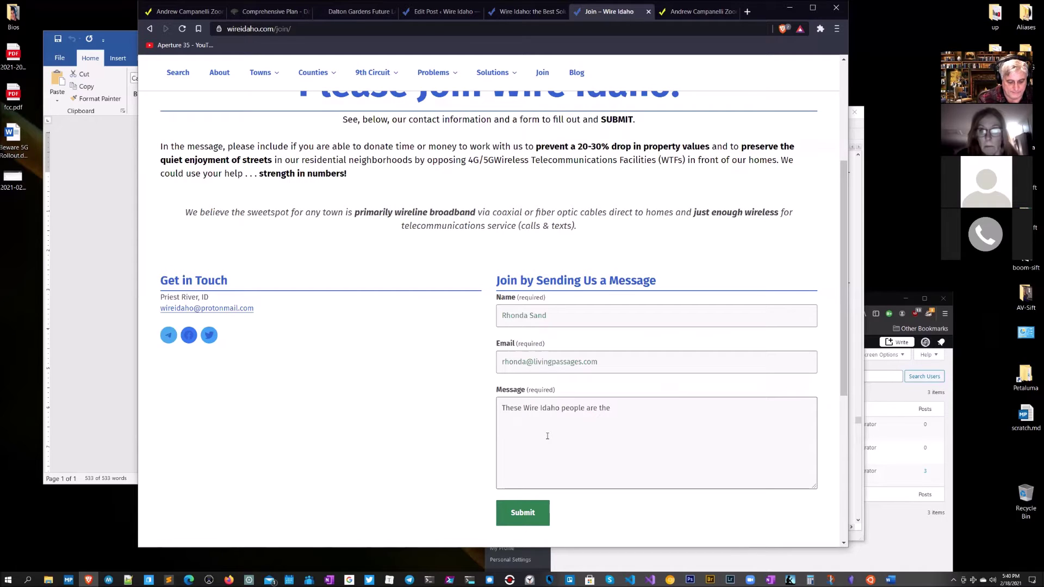
{"action": "type", "text": "mb!"}
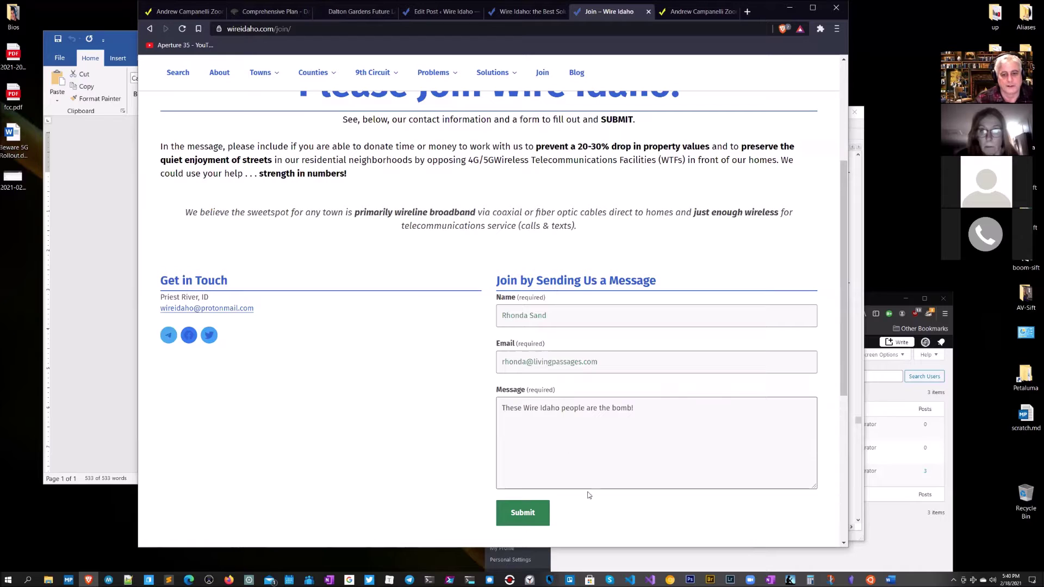
{"action": "left_click", "coordinate": [523, 512]}
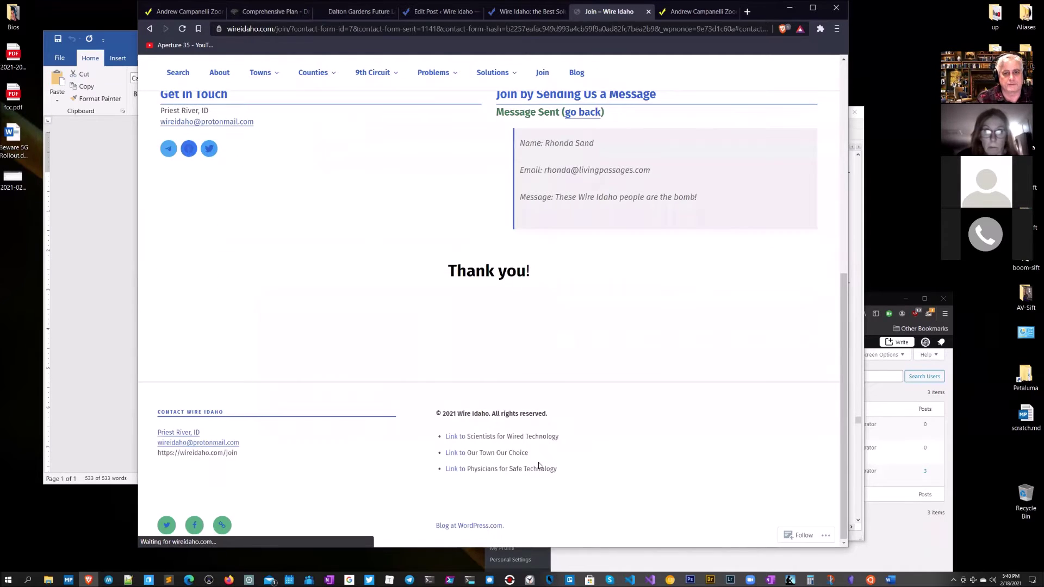
{"action": "scroll", "coordinate": [593, 297], "scroll_direction": "up", "scroll_amount": 3}
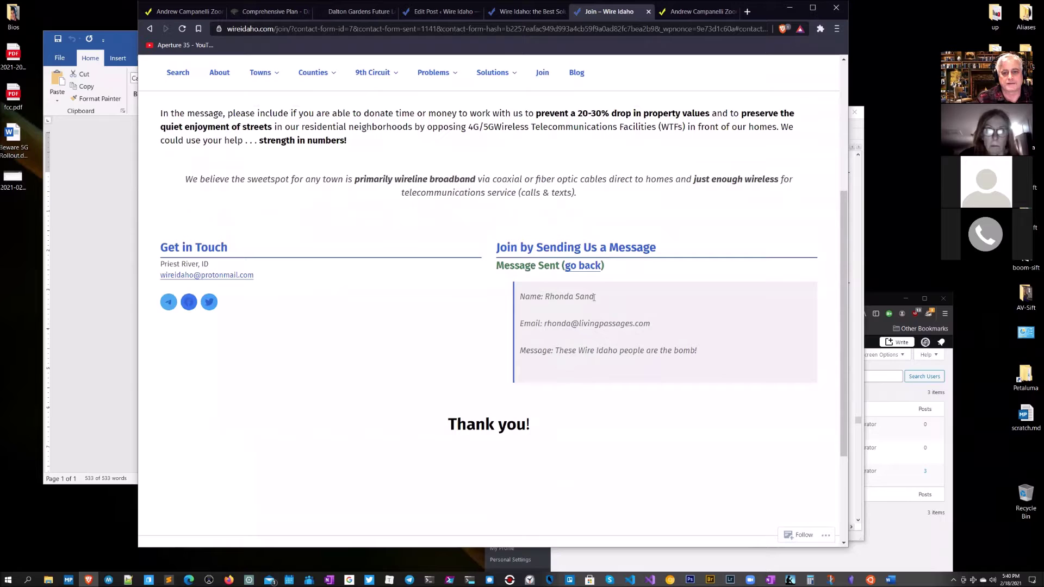
{"action": "left_click_drag", "start_coordinate": [703, 350], "coordinate": [502, 283]}
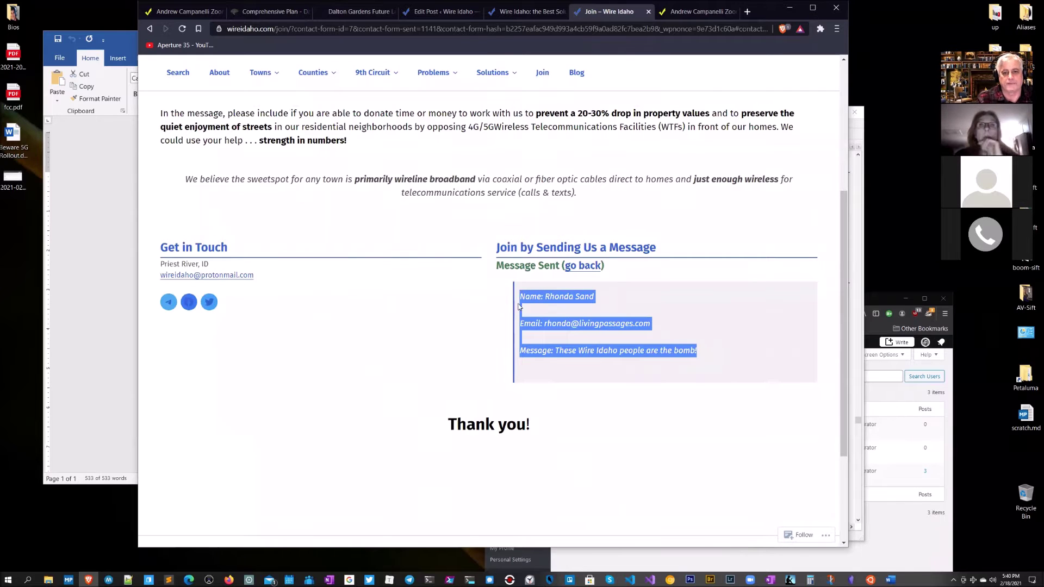
Step: Leave the editor via the WordPress sidebar and open All Posts, listing 5 items
{"action": "left_click", "coordinate": [419, 12]}
{"action": "scroll", "coordinate": [403, 180], "scroll_direction": "up", "scroll_amount": 8}
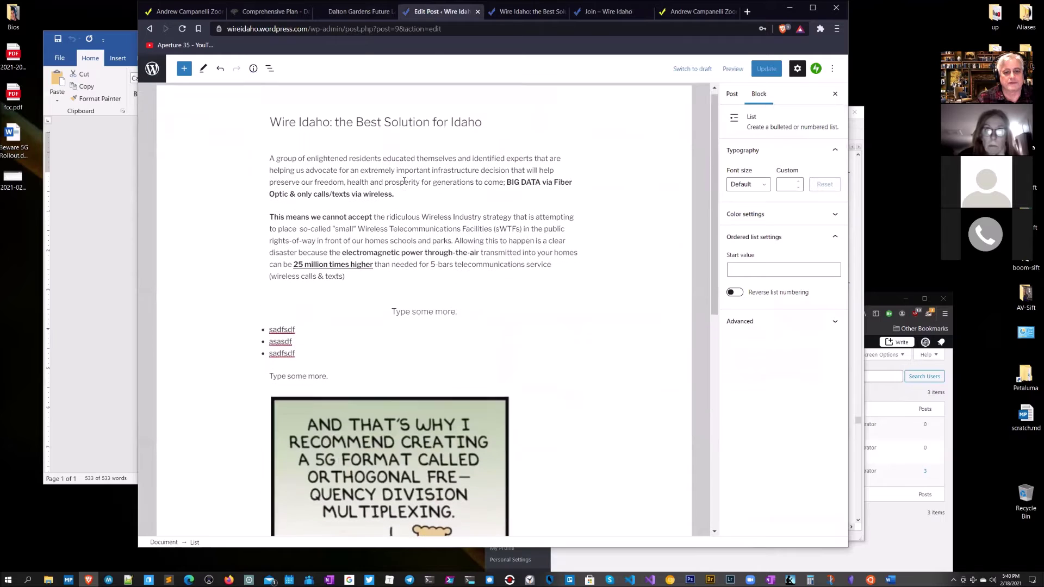
{"action": "left_click", "coordinate": [152, 69]}
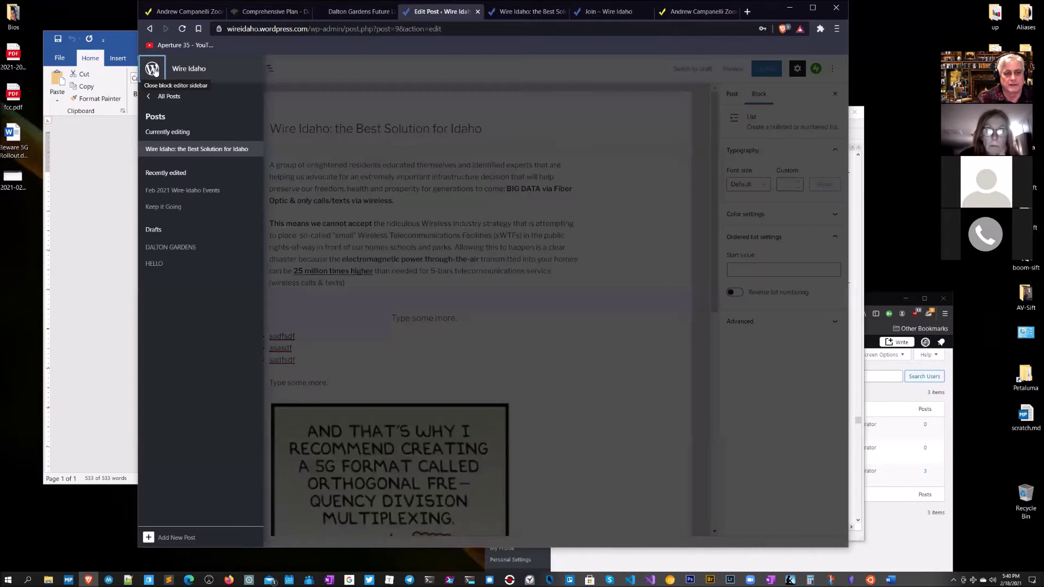
{"action": "left_click", "coordinate": [164, 96]}
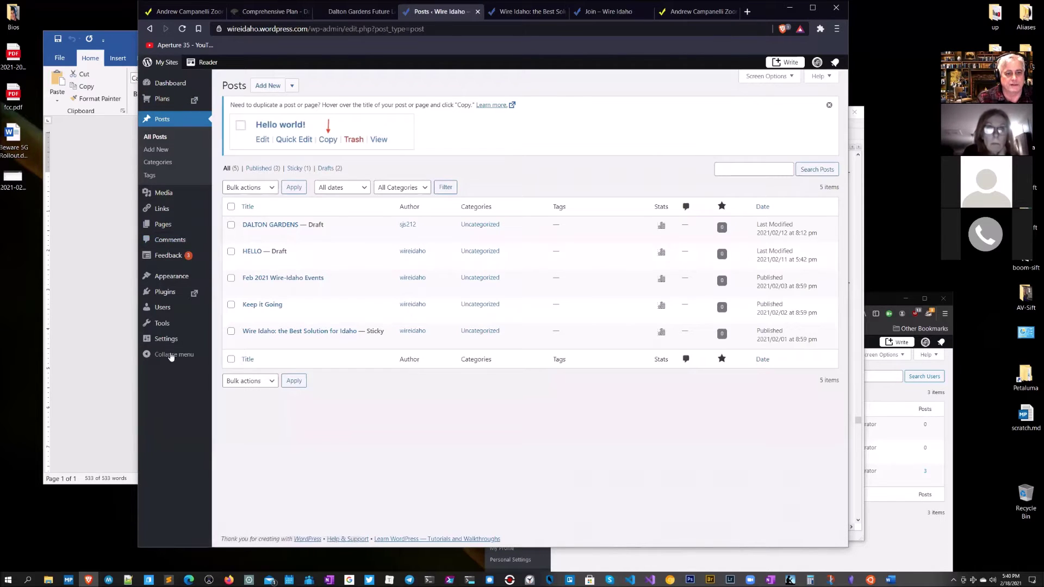
{"action": "mouse_move", "coordinate": [170, 256]}
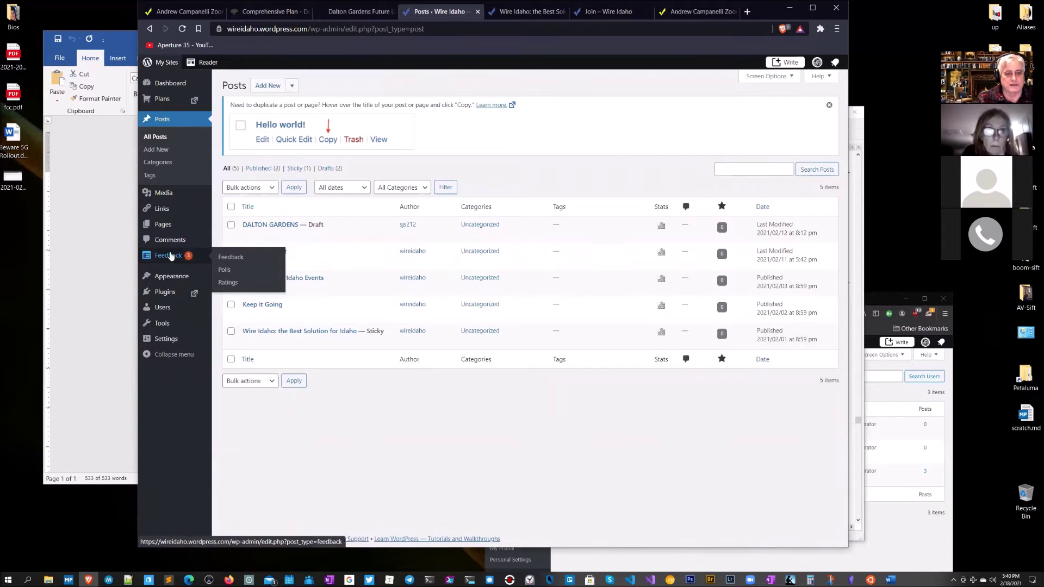
Step: Review the Feedback contact messages, then open the All Pages list of 36 pages
{"action": "left_click", "coordinate": [170, 256]}
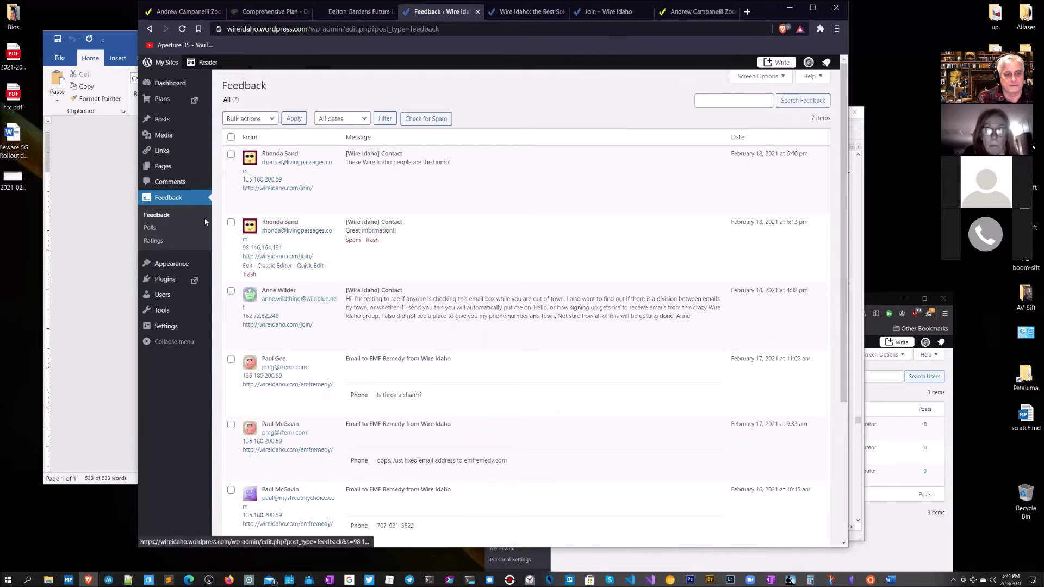
{"action": "mouse_move", "coordinate": [163, 123]}
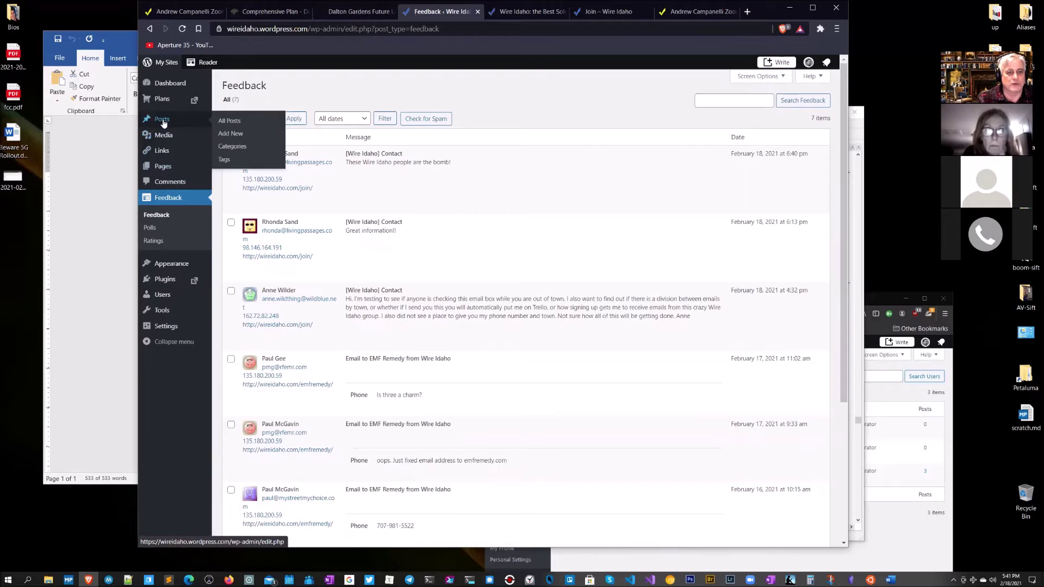
{"action": "mouse_move", "coordinate": [164, 166]}
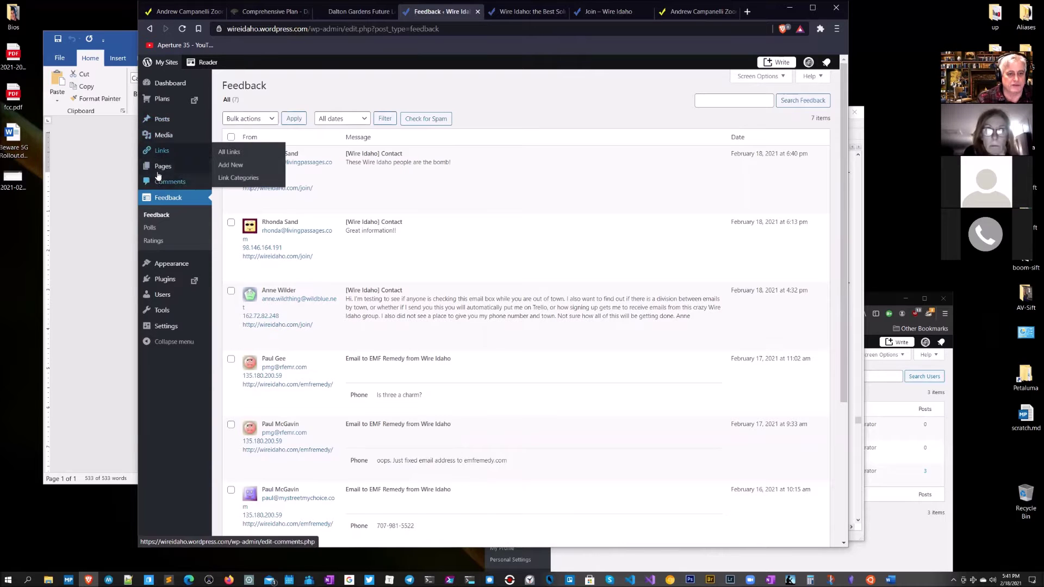
{"action": "left_click", "coordinate": [230, 168]}
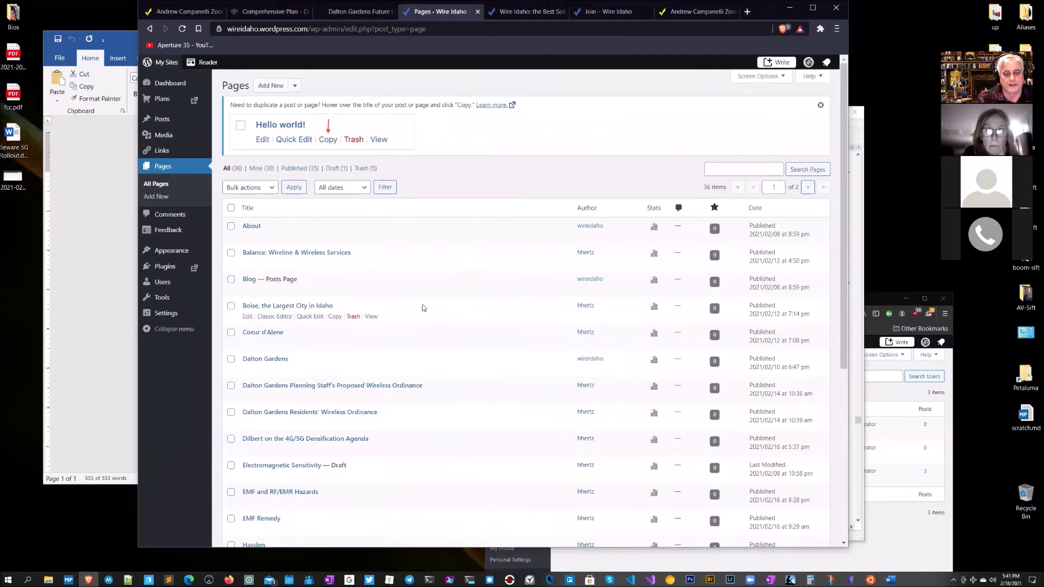
Step: Browse the pages list through to its second page
{"action": "scroll", "coordinate": [382, 337], "scroll_direction": "down", "scroll_amount": 1}
{"action": "scroll", "coordinate": [381, 346], "scroll_direction": "down", "scroll_amount": 5}
{"action": "scroll", "coordinate": [381, 347], "scroll_direction": "up", "scroll_amount": 5}
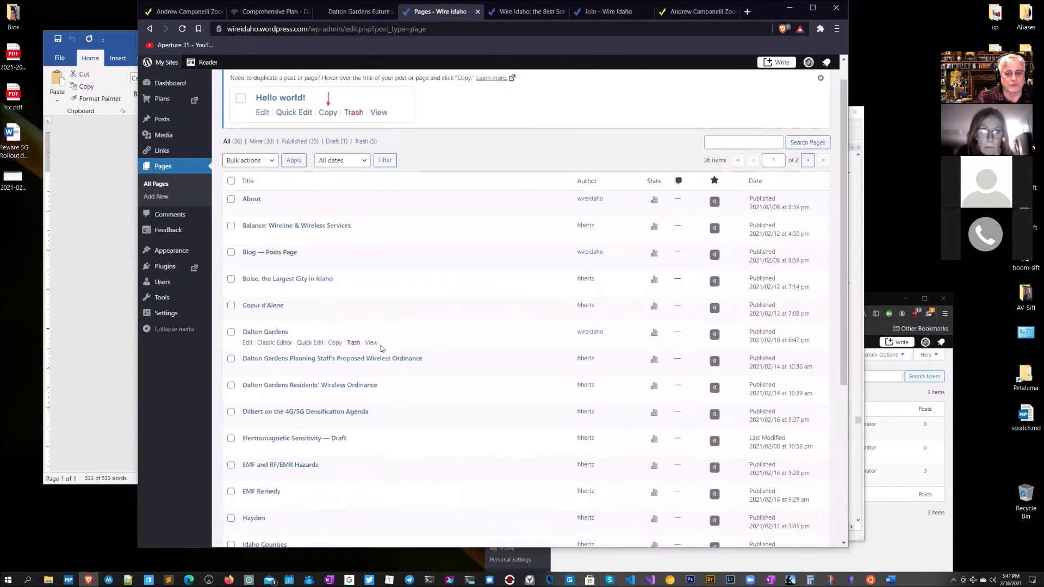
{"action": "scroll", "coordinate": [382, 348], "scroll_direction": "down", "scroll_amount": 5}
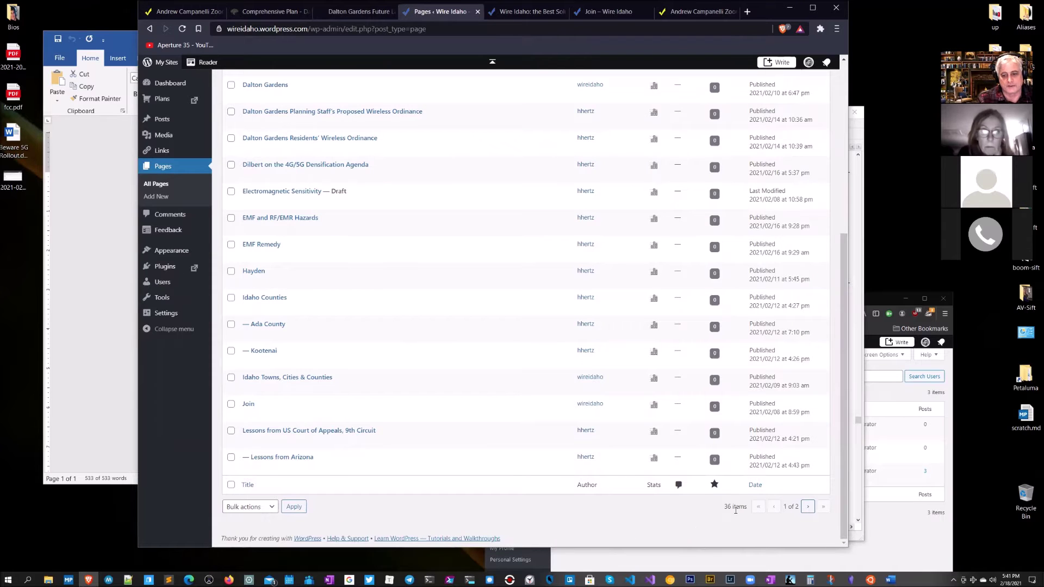
{"action": "left_click", "coordinate": [806, 508]}
{"action": "scroll", "coordinate": [511, 183], "scroll_direction": "down", "scroll_amount": 4}
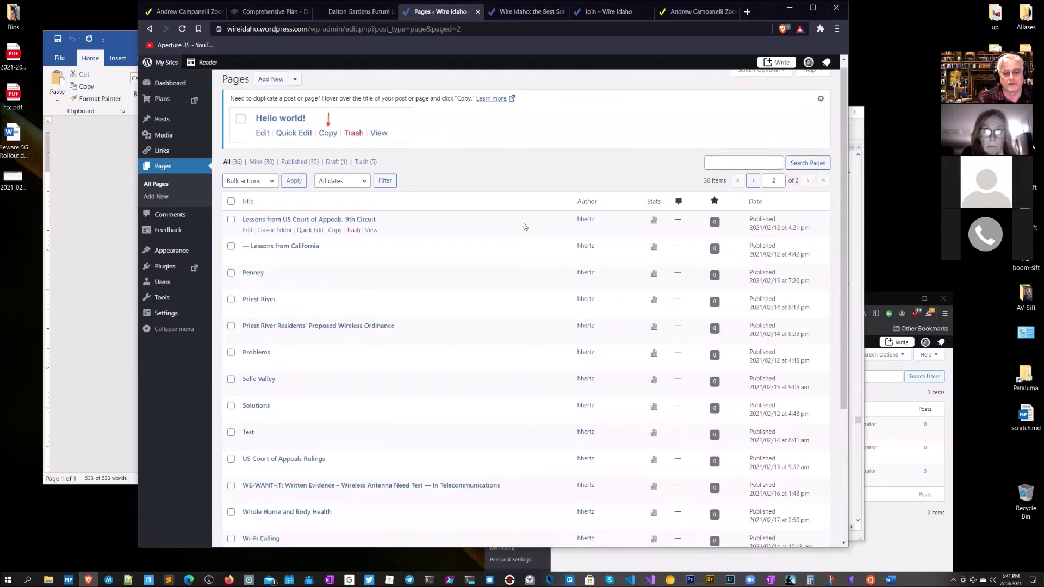
{"action": "scroll", "coordinate": [522, 226], "scroll_direction": "up", "scroll_amount": 4}
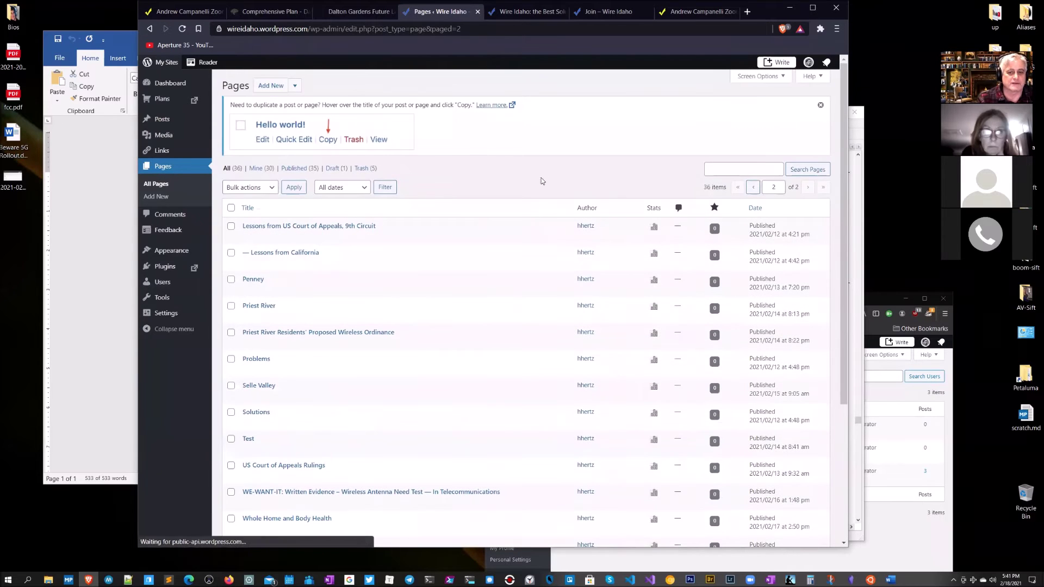
Step: Search the pages for 'We-want-it', returning 2 matching pages
{"action": "left_click", "coordinate": [720, 168]}
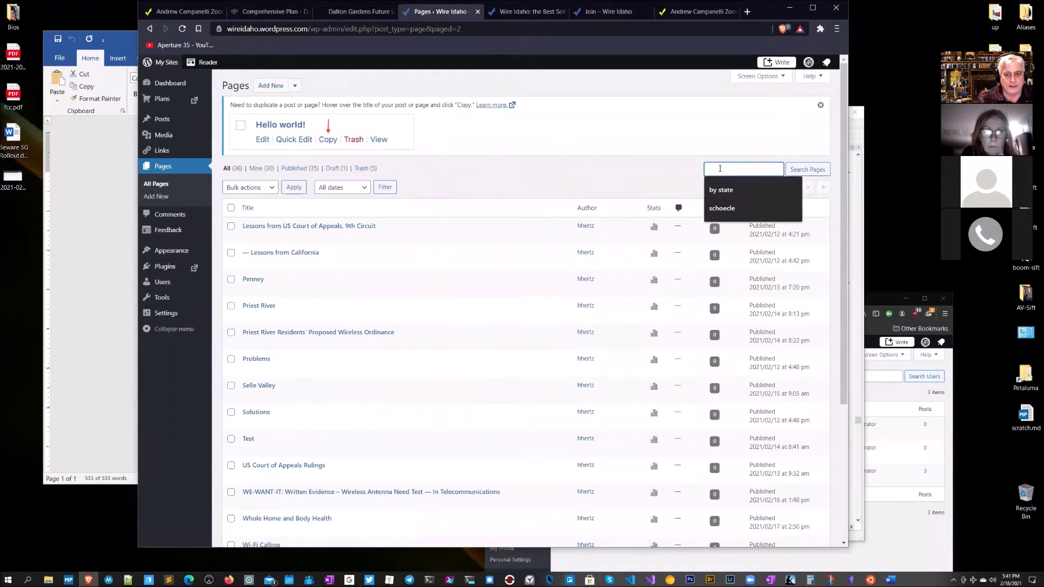
{"action": "type", "text": "We-want-it"}
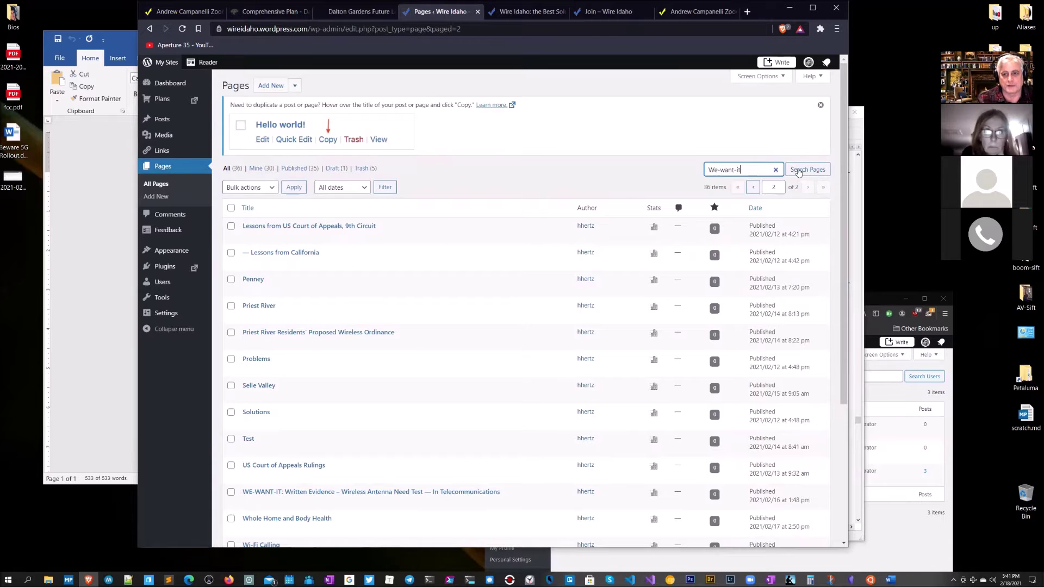
{"action": "left_click", "coordinate": [798, 171]}
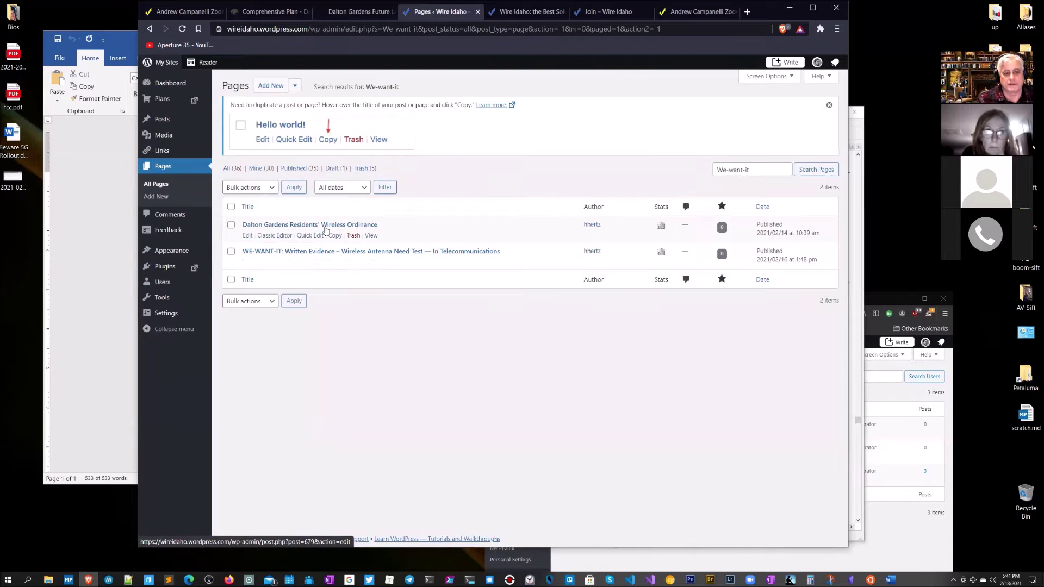
Step: Open the Dalton Gardens Residents' Wireless Ordinance page in the editor, review it, and save the update
{"action": "left_click", "coordinate": [326, 226]}
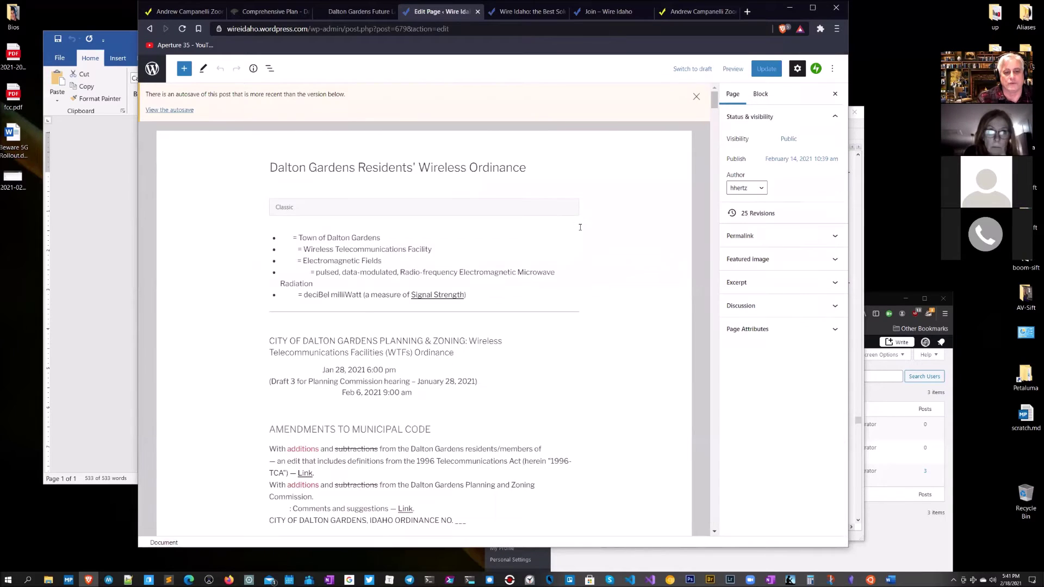
{"action": "scroll", "coordinate": [593, 292], "scroll_direction": "down", "scroll_amount": 15}
{"action": "scroll", "coordinate": [587, 295], "scroll_direction": "down", "scroll_amount": 20}
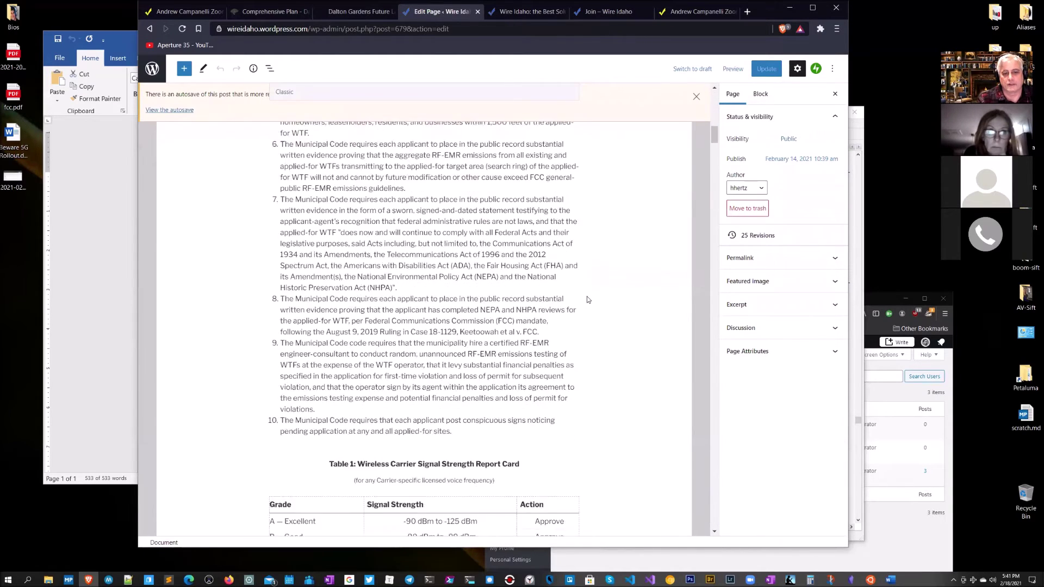
{"action": "scroll", "coordinate": [577, 309], "scroll_direction": "down", "scroll_amount": 20}
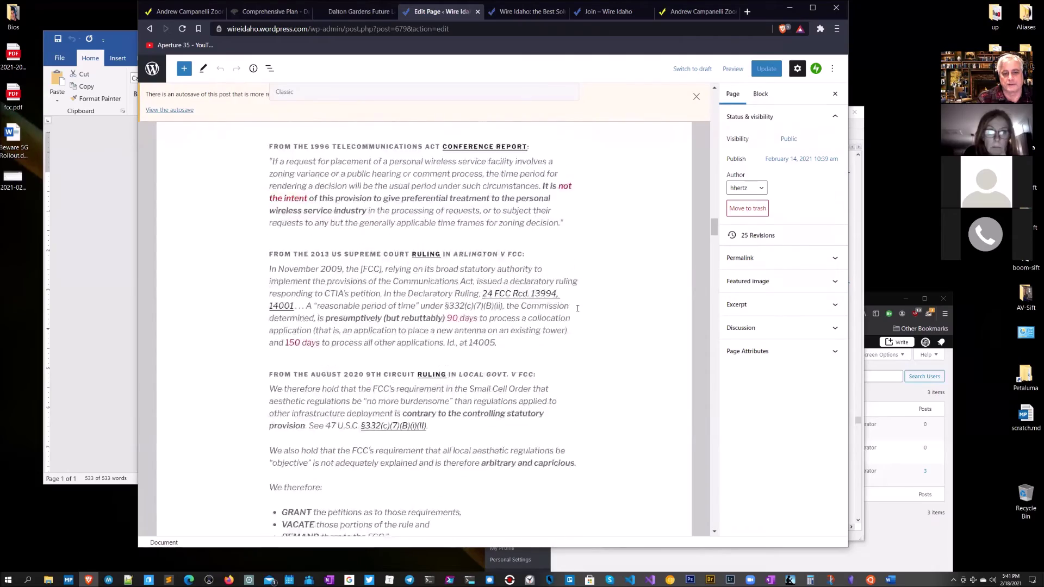
{"action": "scroll", "coordinate": [577, 308], "scroll_direction": "up", "scroll_amount": 20}
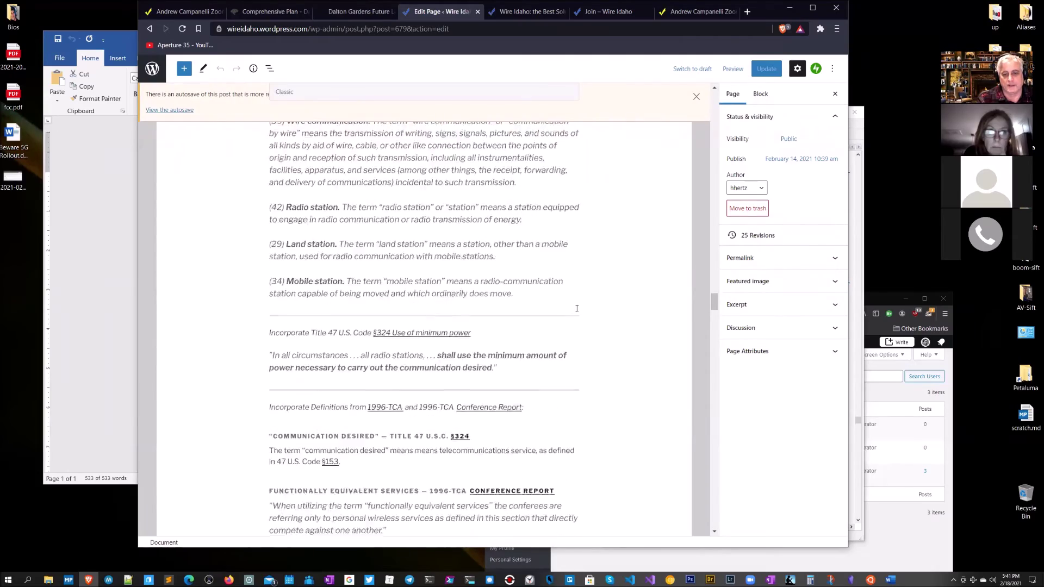
{"action": "scroll", "coordinate": [577, 308], "scroll_direction": "up", "scroll_amount": 20}
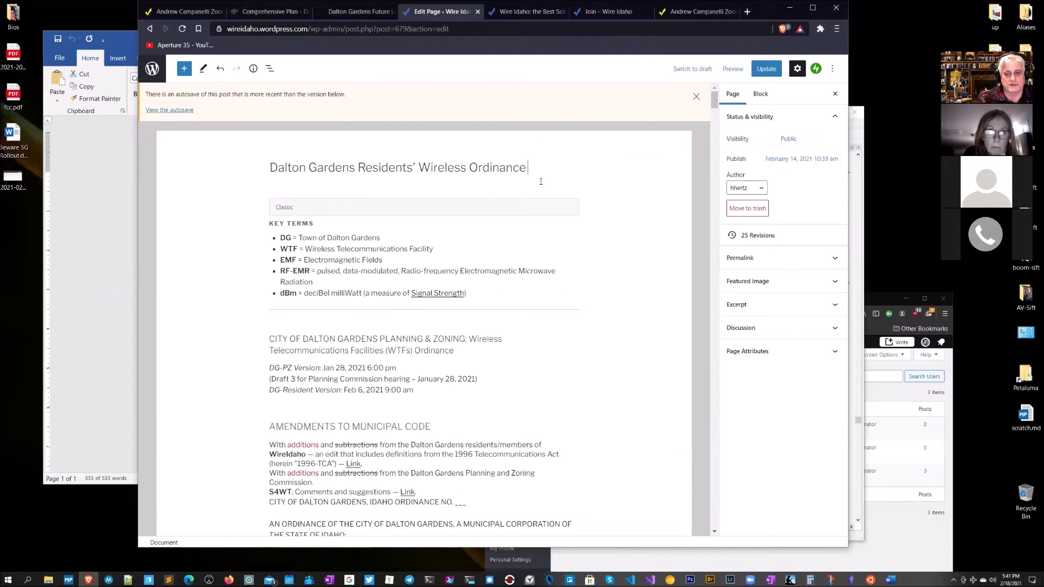
{"action": "left_click", "coordinate": [763, 76]}
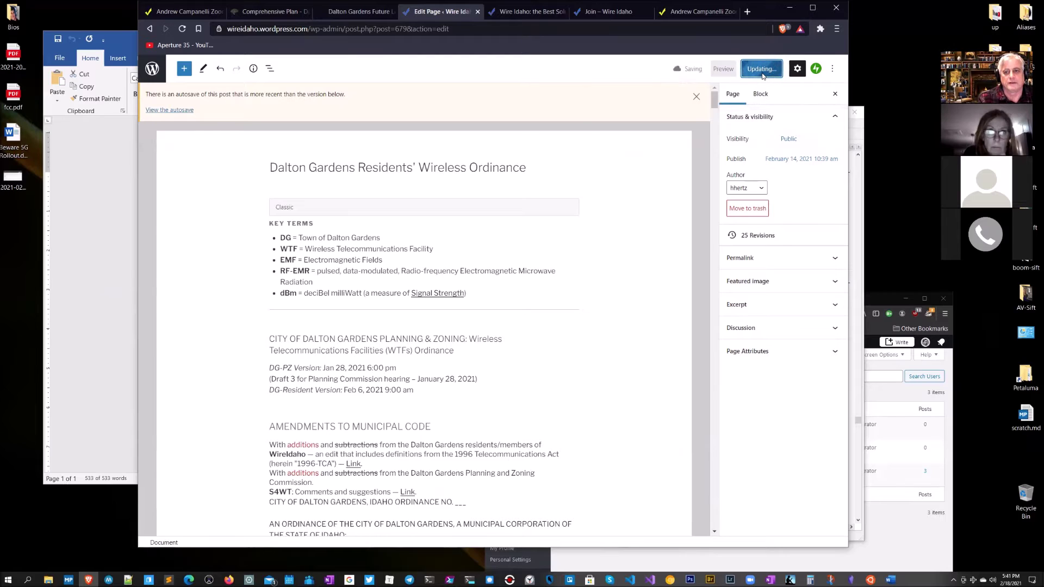
Step: Open the published ordinance page in a new tab and switch to it
{"action": "middle_click", "coordinate": [223, 527]}
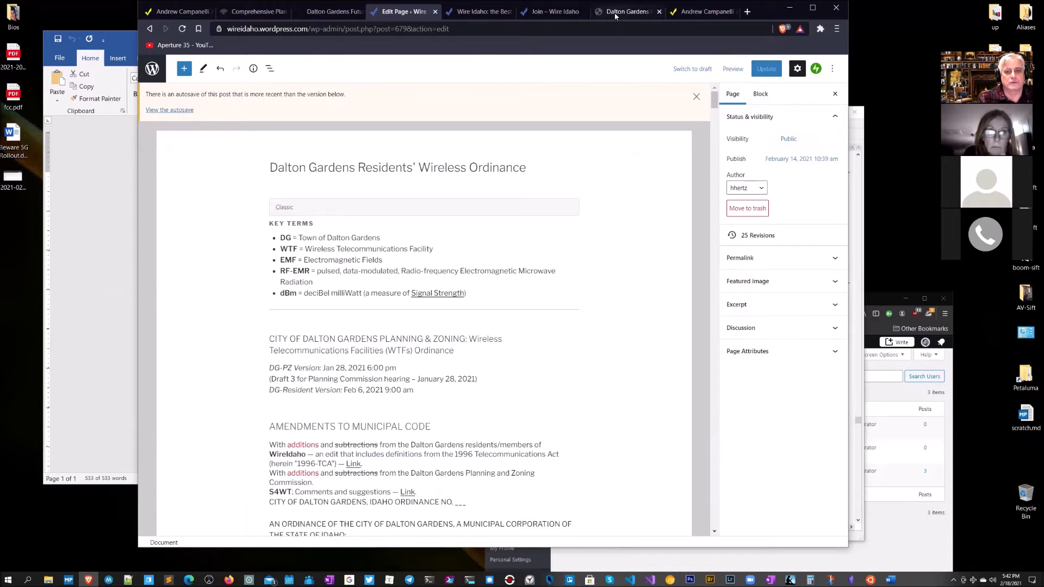
{"action": "left_click", "coordinate": [623, 11]}
{"action": "scroll", "coordinate": [607, 207], "scroll_direction": "down", "scroll_amount": 3}
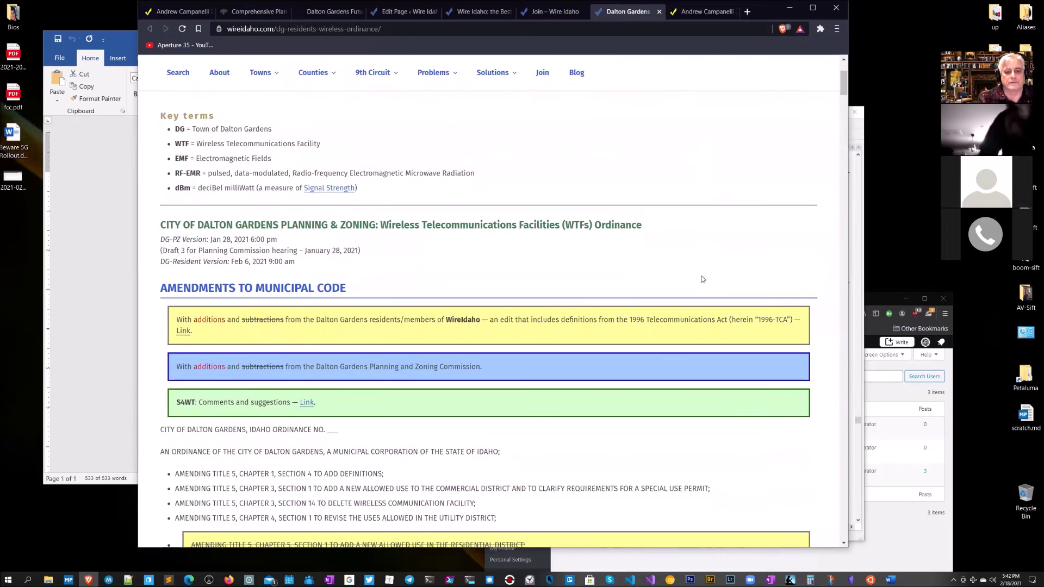
{"action": "scroll", "coordinate": [617, 146], "scroll_direction": "up", "scroll_amount": 3}
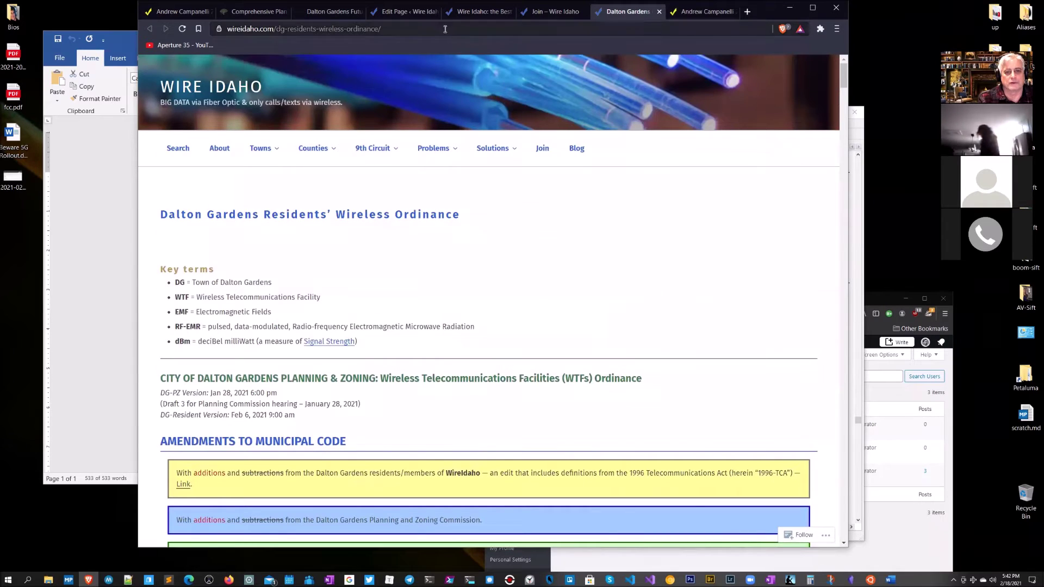
Step: Browse the About page, then go to the Towns > Coeur d'Alene page
{"action": "left_click", "coordinate": [223, 150]}
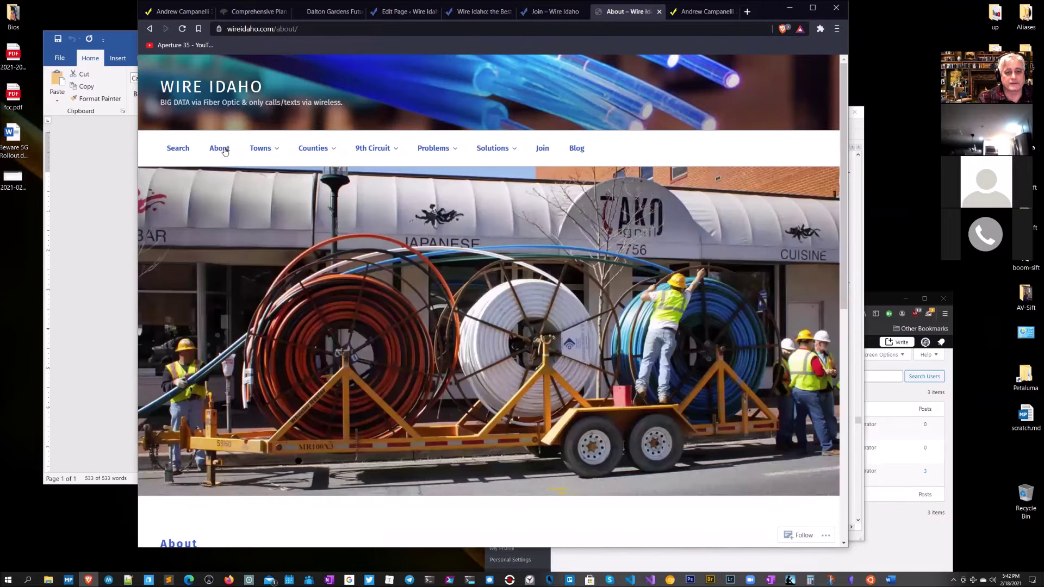
{"action": "scroll", "coordinate": [511, 294], "scroll_direction": "down", "scroll_amount": 1}
{"action": "scroll", "coordinate": [511, 293], "scroll_direction": "down", "scroll_amount": 5}
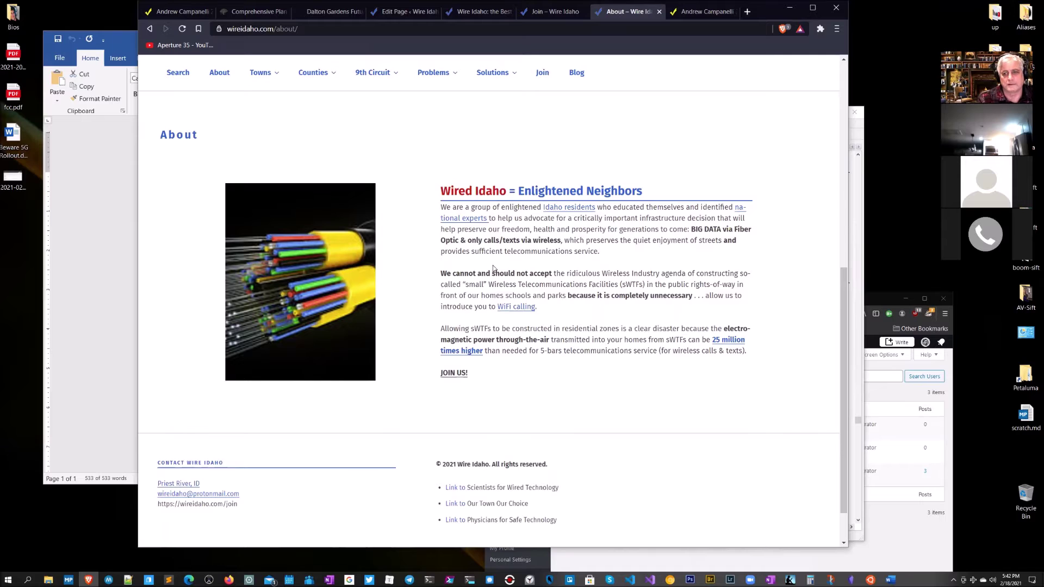
{"action": "scroll", "coordinate": [493, 268], "scroll_direction": "up", "scroll_amount": 2}
{"action": "mouse_move", "coordinate": [275, 76]}
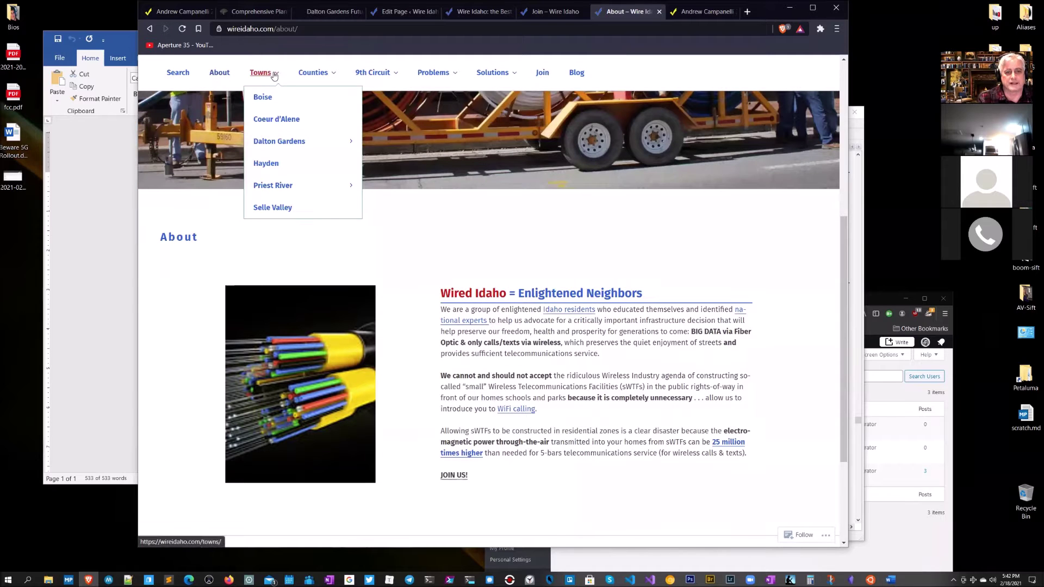
{"action": "left_click", "coordinate": [277, 121]}
{"action": "scroll", "coordinate": [619, 321], "scroll_direction": "down", "scroll_amount": 5}
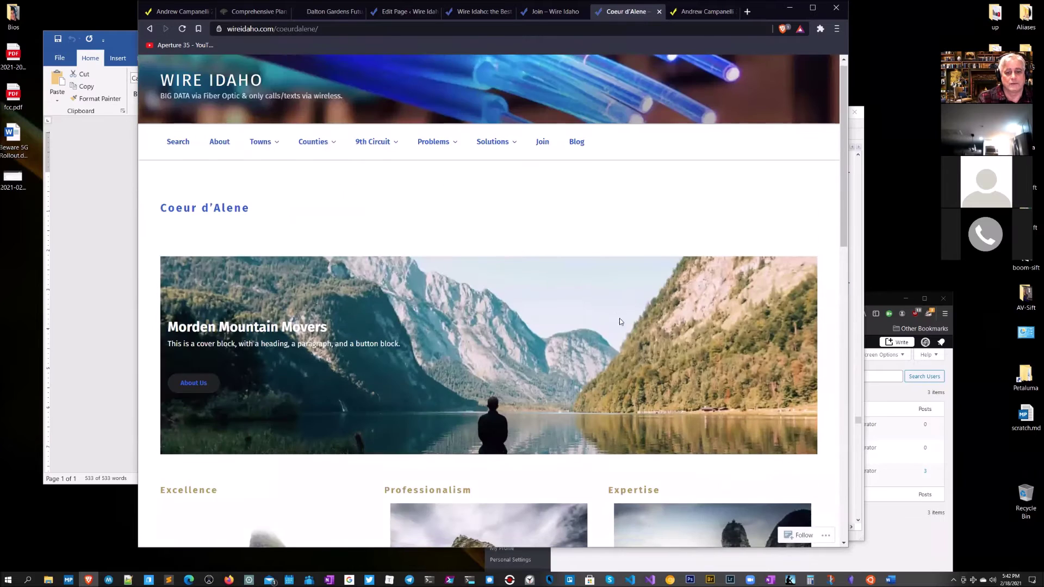
{"action": "scroll", "coordinate": [619, 320], "scroll_direction": "down", "scroll_amount": 6}
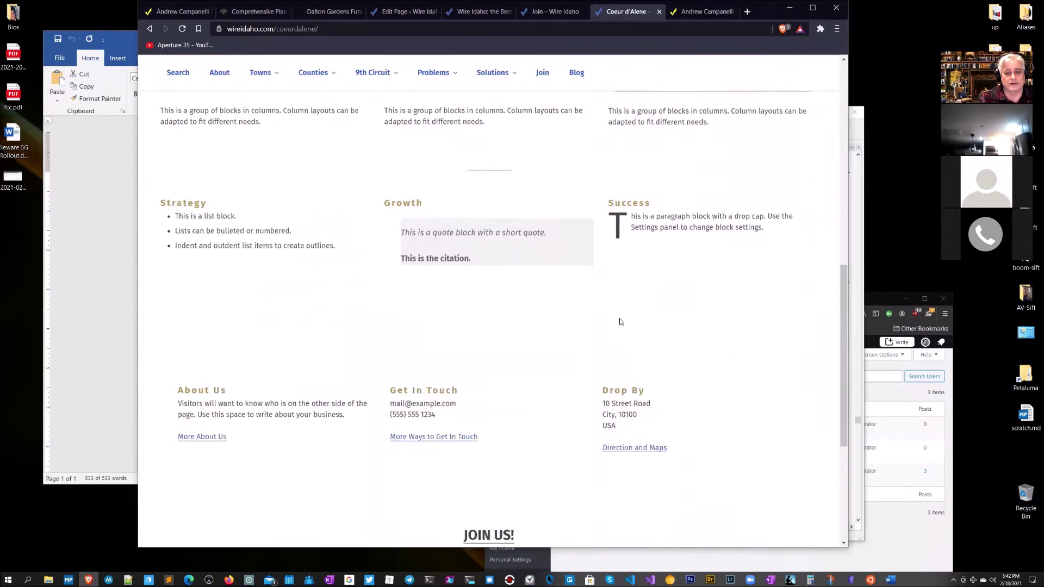
{"action": "scroll", "coordinate": [619, 321], "scroll_direction": "up", "scroll_amount": 10}
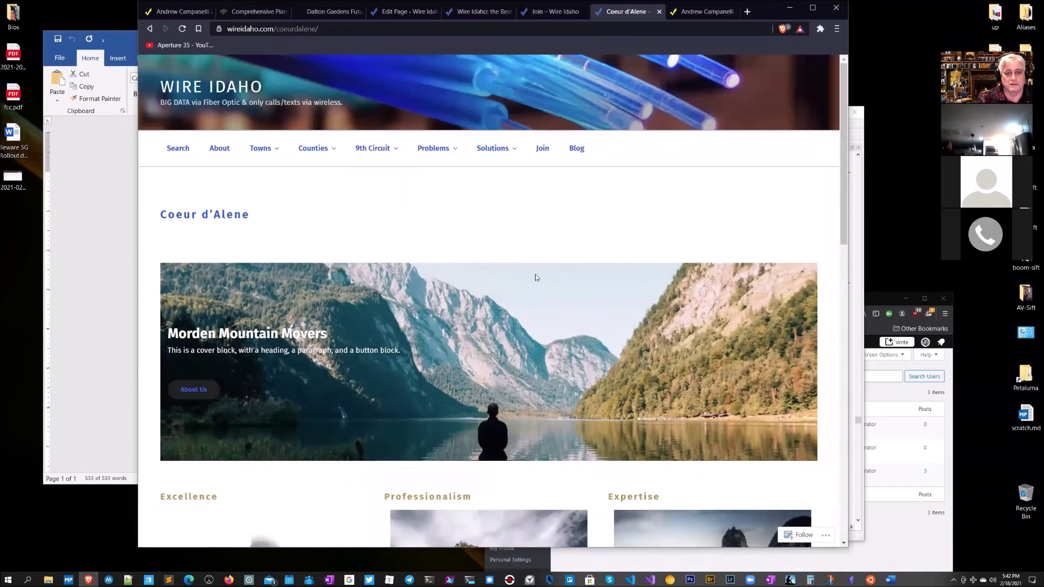
Step: Go to Towns > Dalton Gardens and scroll down to the hearing announcement
{"action": "mouse_move", "coordinate": [264, 151]}
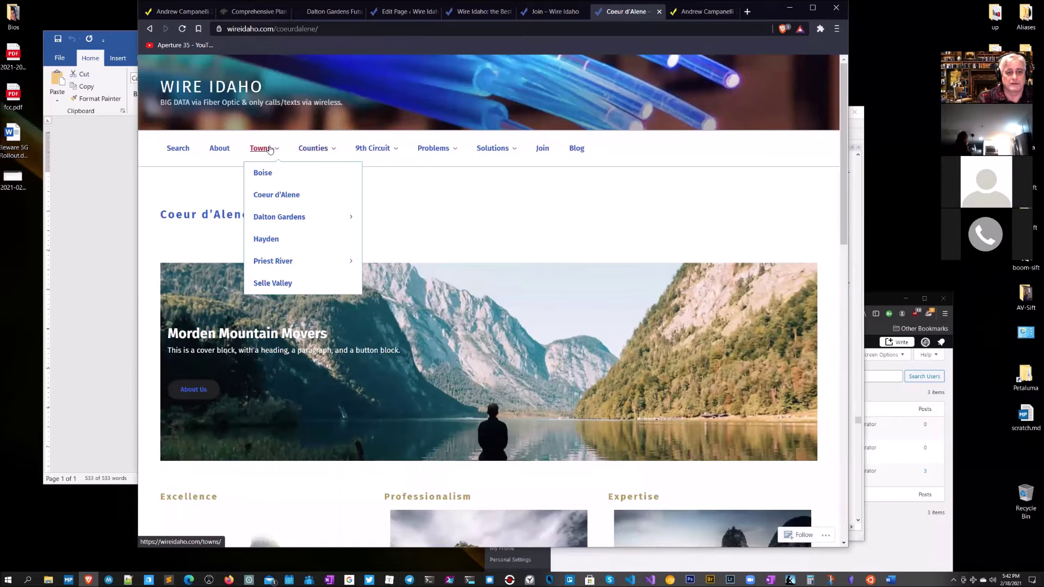
{"action": "left_click", "coordinate": [281, 218]}
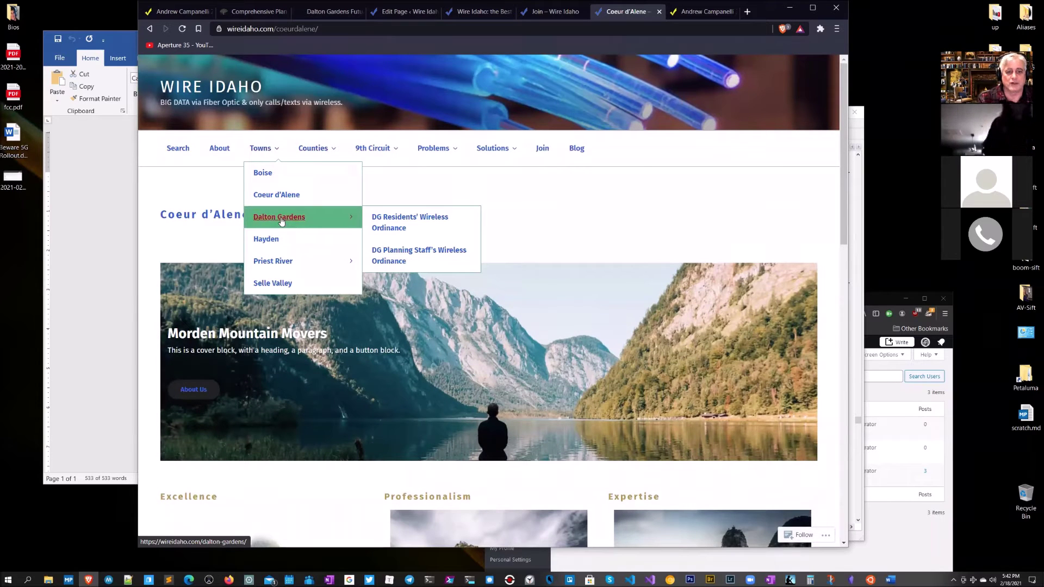
{"action": "scroll", "coordinate": [511, 280], "scroll_direction": "down", "scroll_amount": 1}
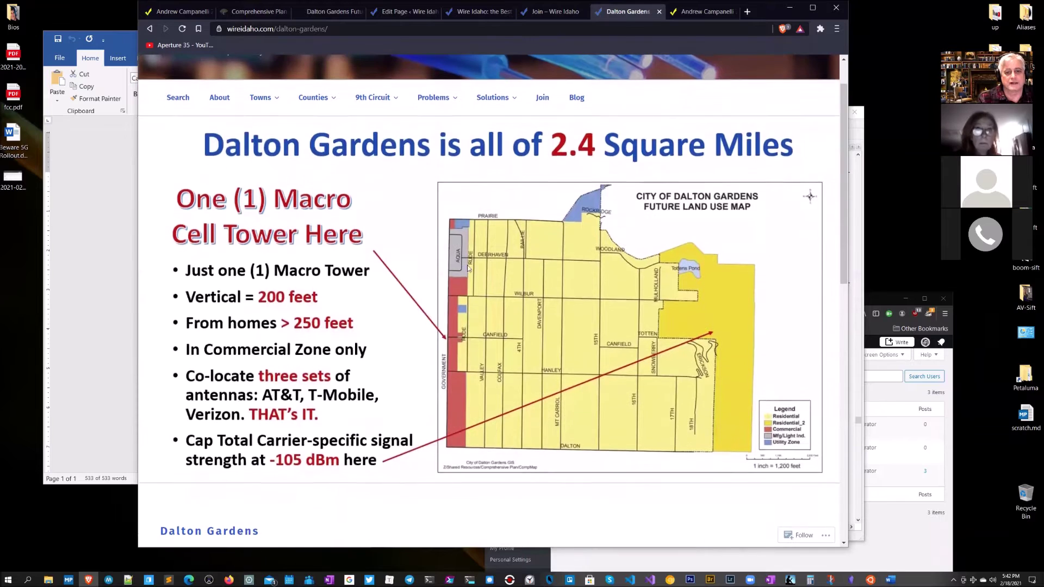
{"action": "scroll", "coordinate": [573, 389], "scroll_direction": "down", "scroll_amount": 5}
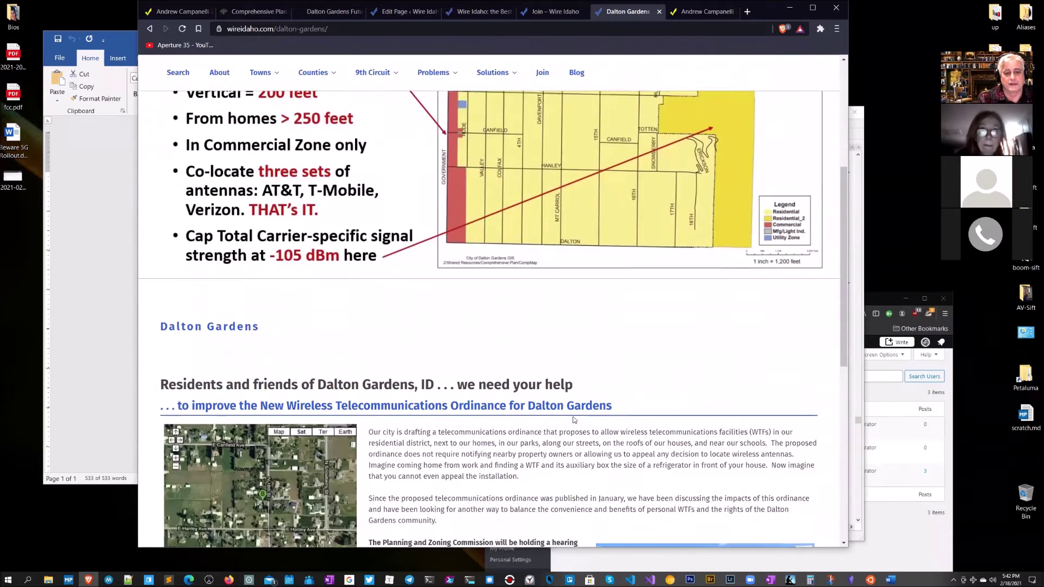
{"action": "scroll", "coordinate": [381, 353], "scroll_direction": "down", "scroll_amount": 3}
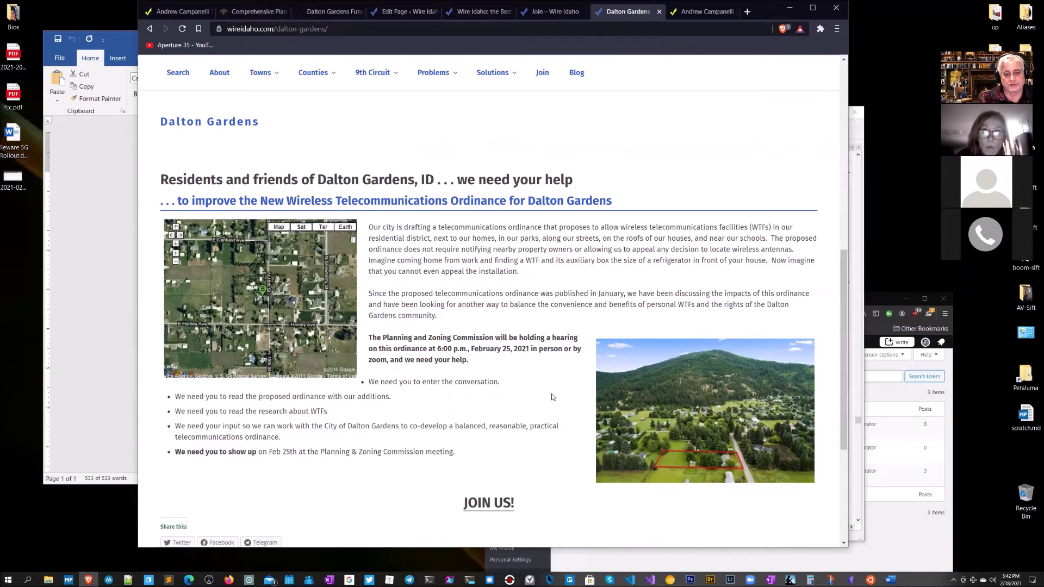
{"action": "scroll", "coordinate": [544, 394], "scroll_direction": "down", "scroll_amount": 2}
{"action": "scroll", "coordinate": [503, 414], "scroll_direction": "up", "scroll_amount": 3}
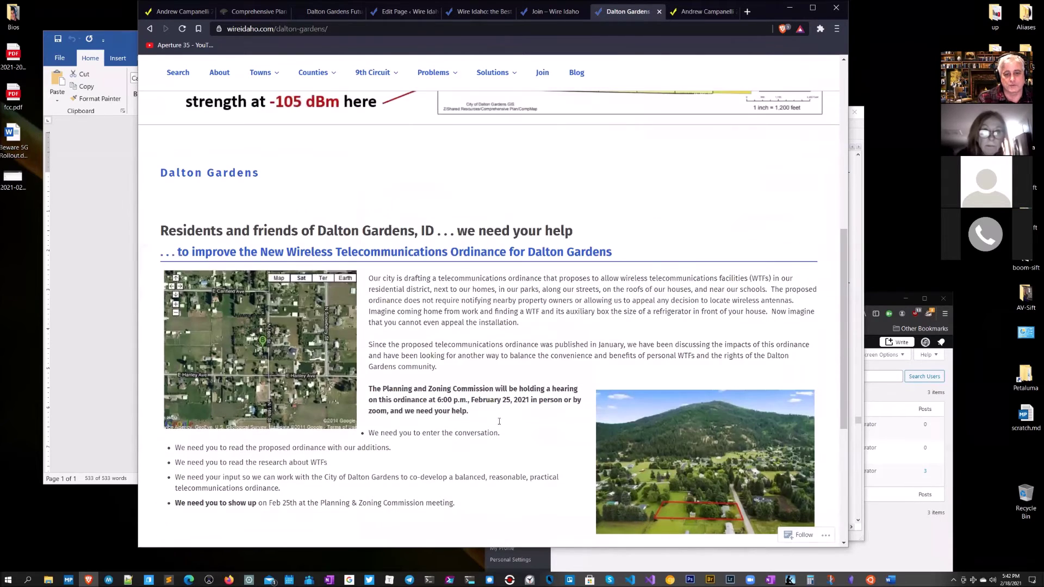
{"action": "scroll", "coordinate": [462, 475], "scroll_direction": "down", "scroll_amount": 1}
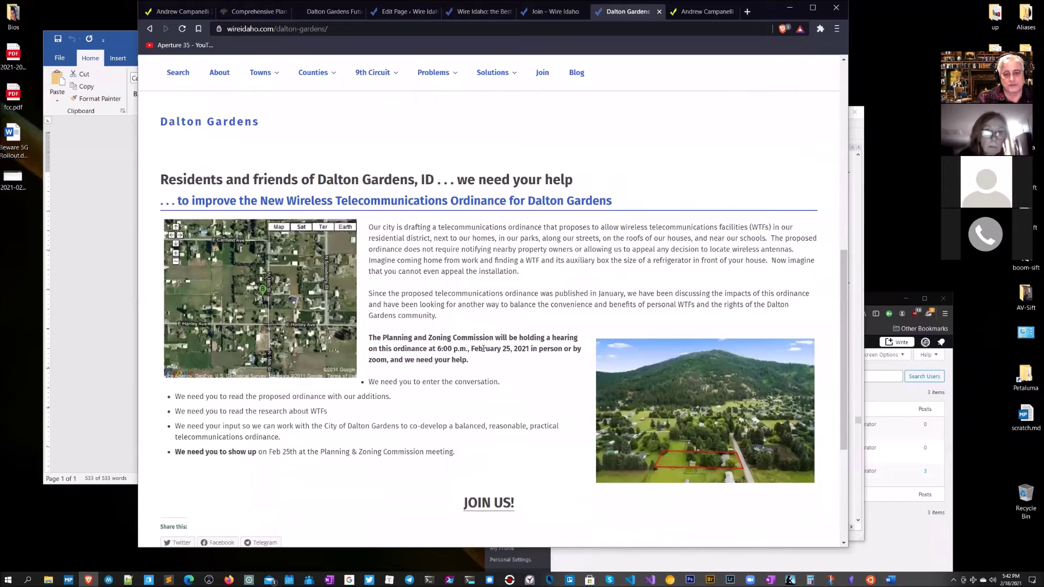
Step: Highlight the February 25 hearing paragraph and last two bullets, then clear the highlight
{"action": "left_click_drag", "start_coordinate": [480, 360], "coordinate": [363, 334]}
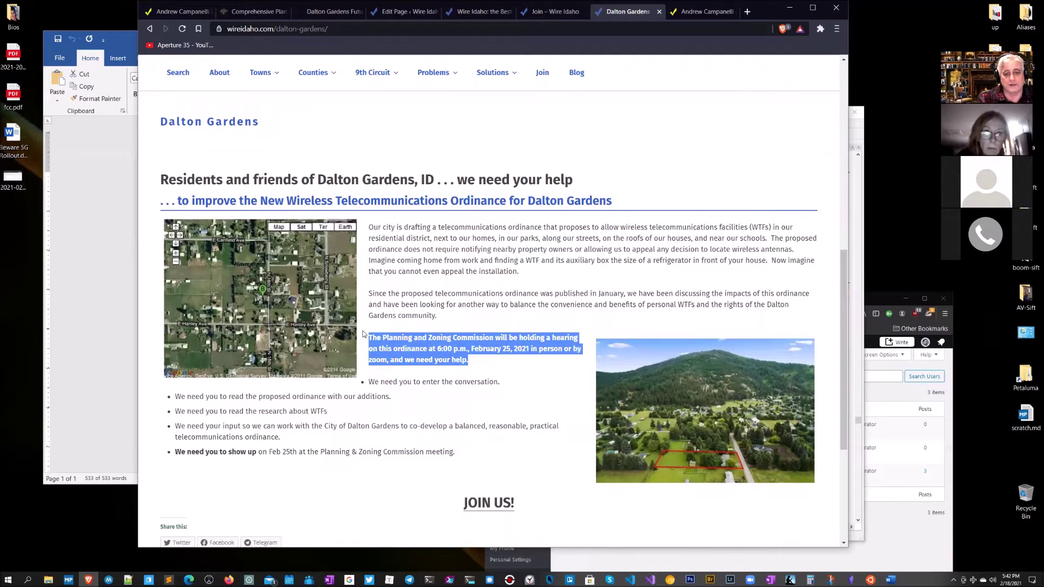
{"action": "left_click_drag", "start_coordinate": [457, 452], "coordinate": [257, 426]}
{"action": "left_click", "coordinate": [524, 392]}
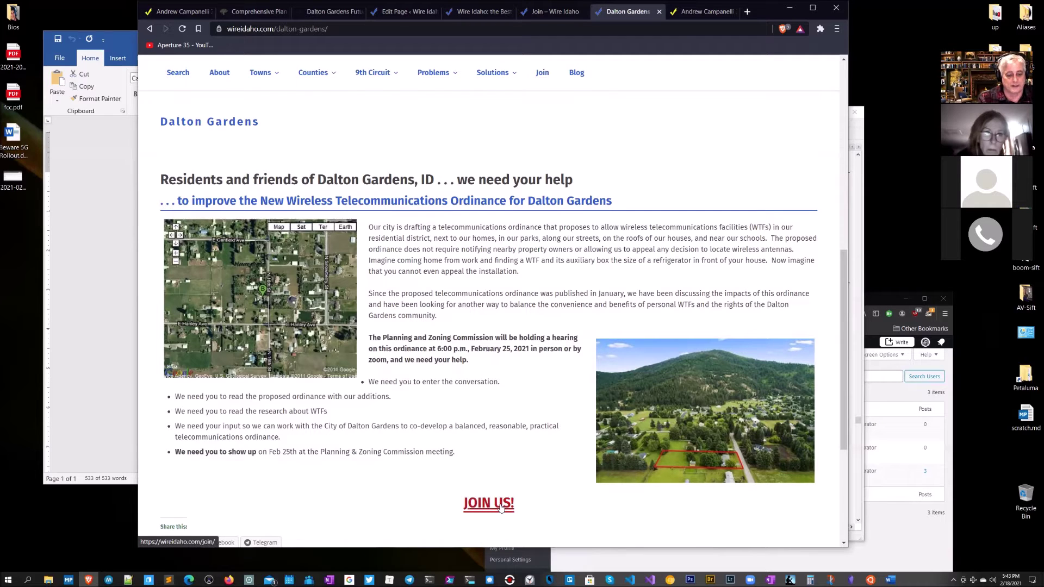
Step: Go to the Join Wire Idaho page and scroll through it
{"action": "left_click", "coordinate": [501, 506]}
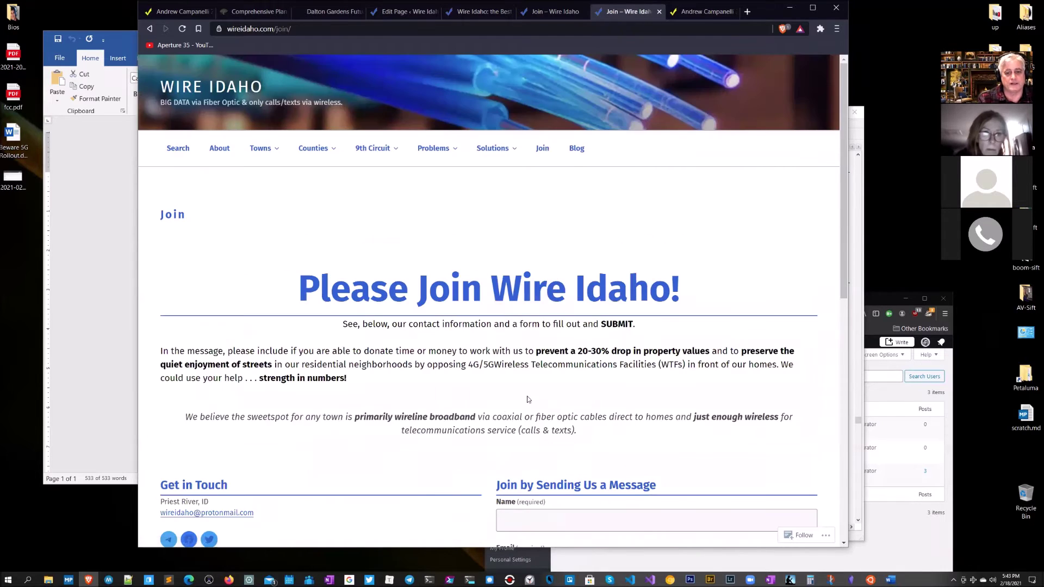
{"action": "scroll", "coordinate": [598, 382], "scroll_direction": "down", "scroll_amount": 3}
{"action": "scroll", "coordinate": [598, 383], "scroll_direction": "up", "scroll_amount": 3}
{"action": "scroll", "coordinate": [594, 378], "scroll_direction": "down", "scroll_amount": 3}
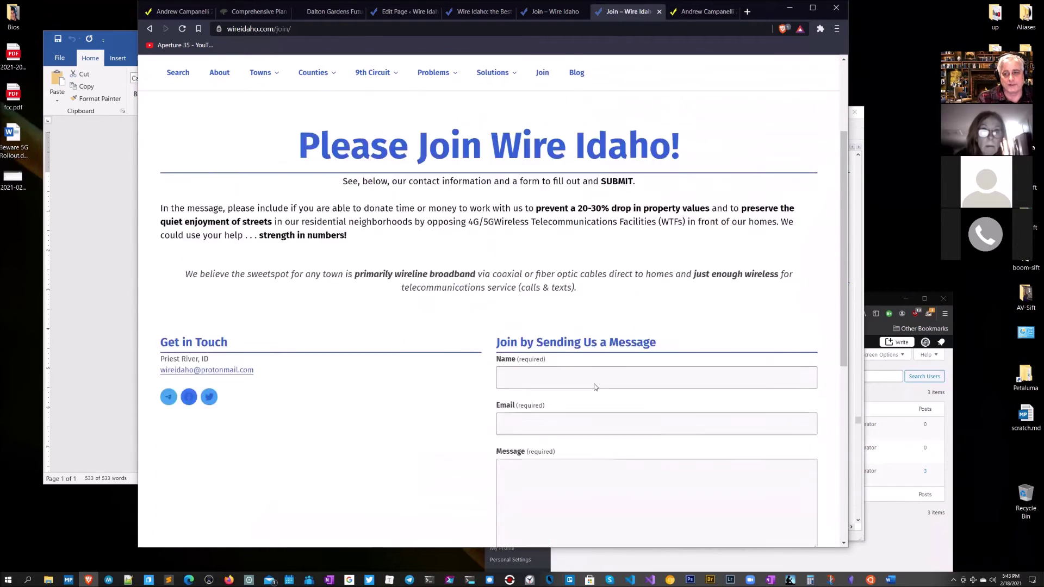
{"action": "scroll", "coordinate": [580, 389], "scroll_direction": "up", "scroll_amount": 3}
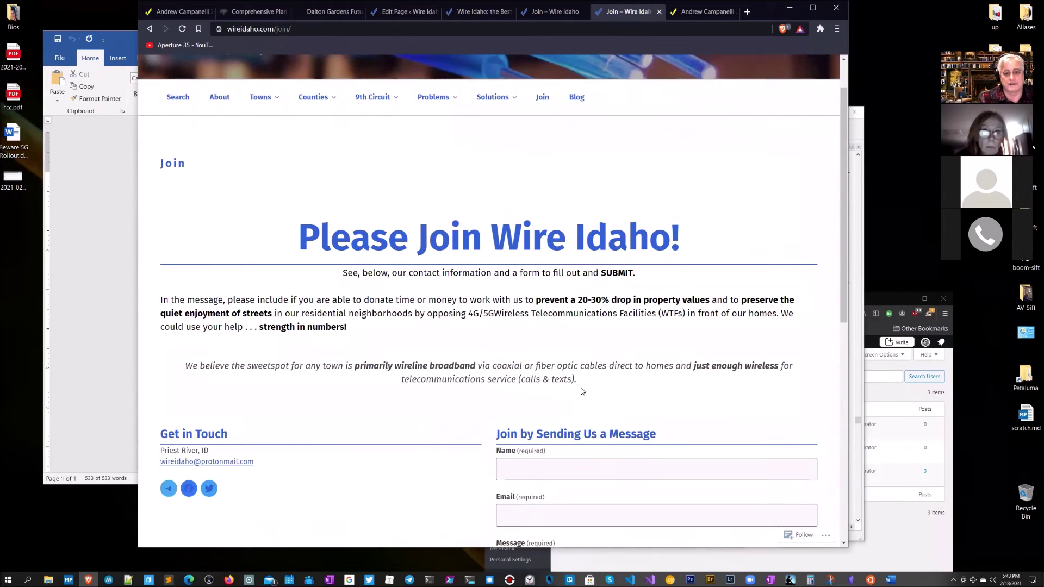
{"action": "scroll", "coordinate": [581, 392], "scroll_direction": "up", "scroll_amount": 1}
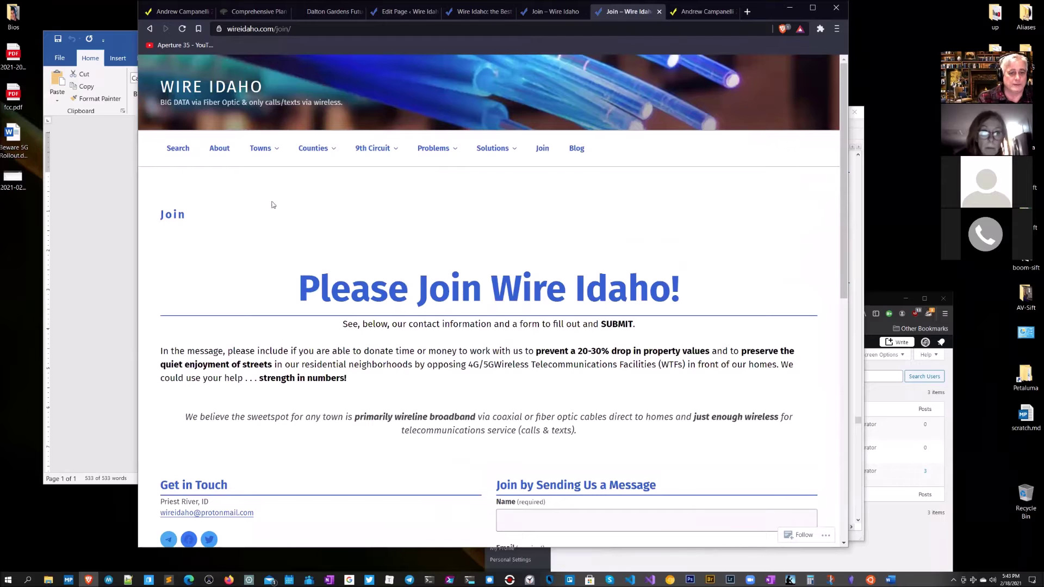
{"action": "scroll", "coordinate": [507, 396], "scroll_direction": "down", "scroll_amount": 1}
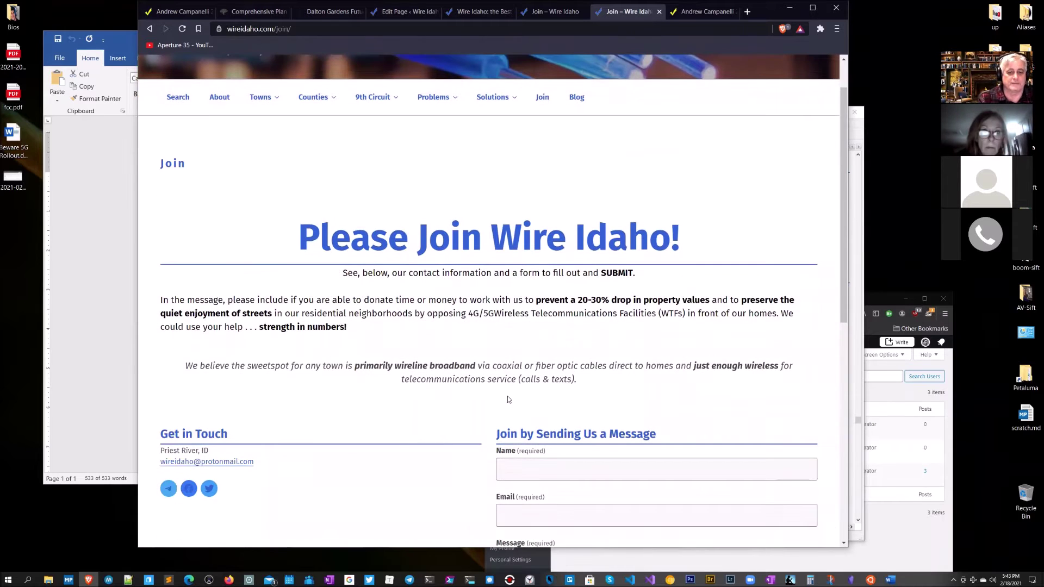
{"action": "scroll", "coordinate": [507, 396], "scroll_direction": "up", "scroll_amount": 1}
Step: Open Towns > Dalton Gardens > DG Planning Staff's Wireless Ordinance
{"action": "mouse_move", "coordinate": [262, 159]}
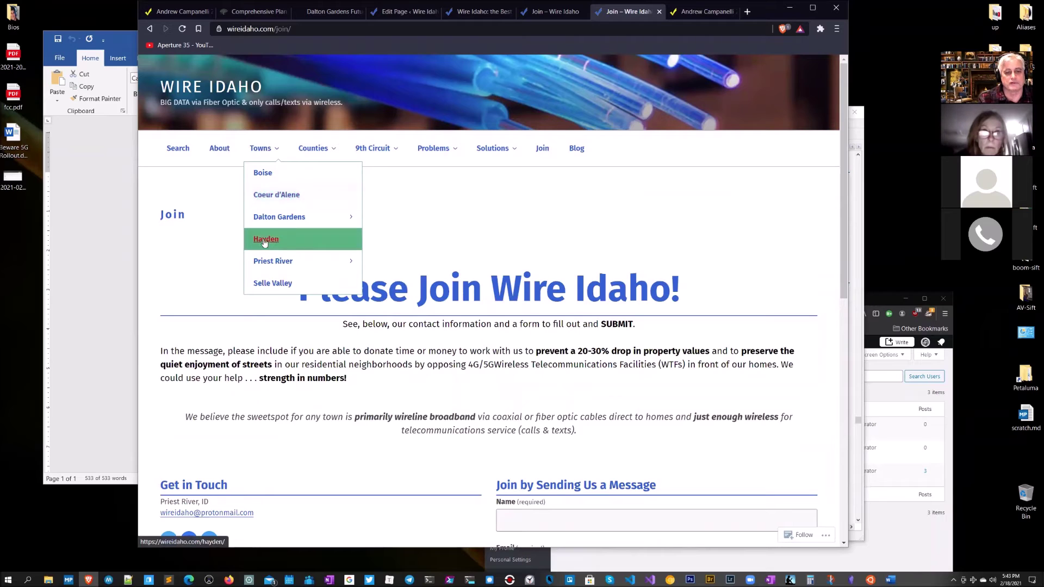
{"action": "mouse_move", "coordinate": [272, 218]}
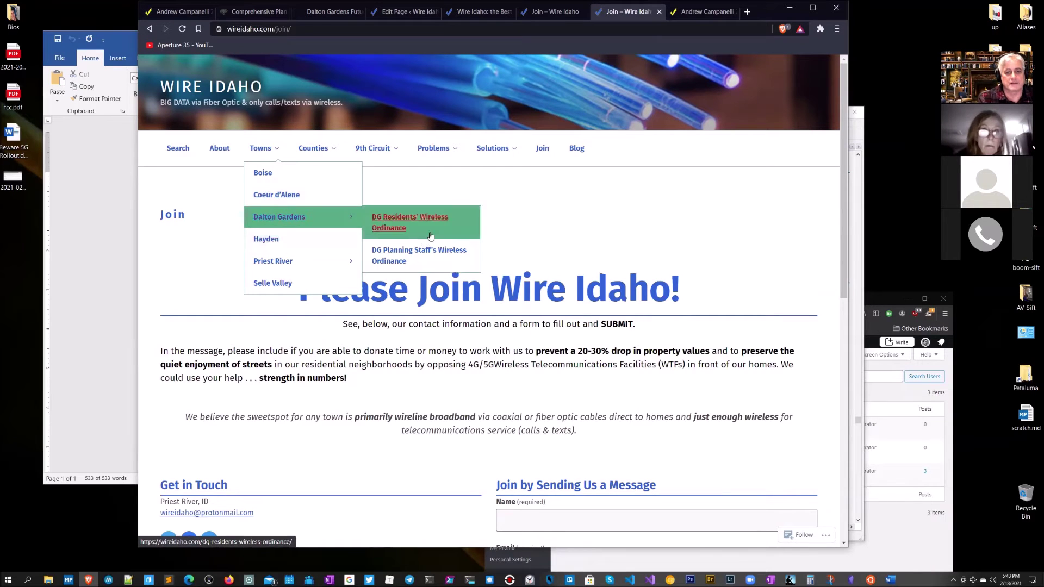
{"action": "left_click", "coordinate": [414, 254]}
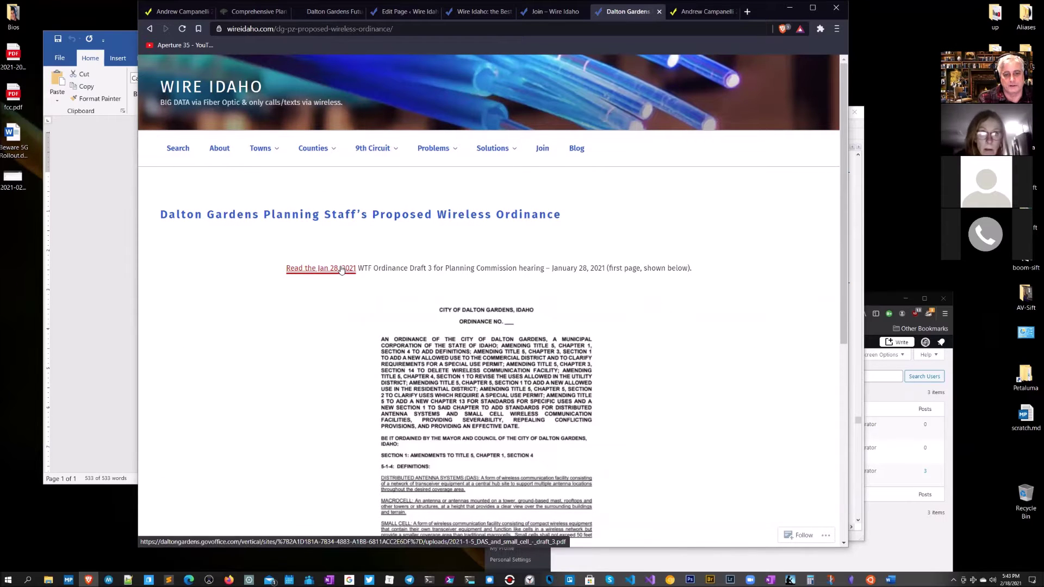
Step: Scroll the ordinance draft, then open Wireless Licenses from the Problems menu
{"action": "scroll", "coordinate": [557, 357], "scroll_direction": "down", "scroll_amount": 5}
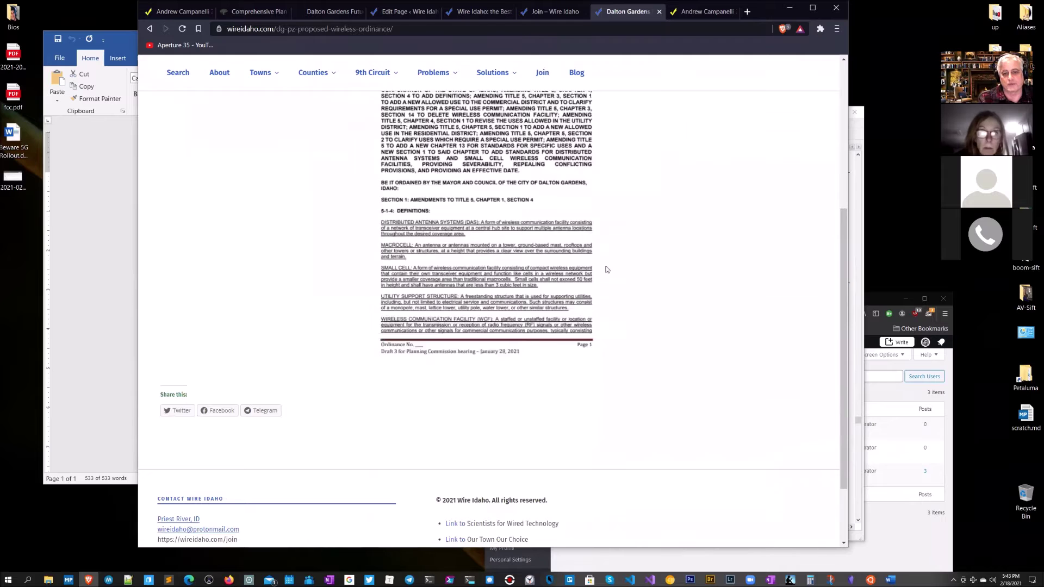
{"action": "scroll", "coordinate": [606, 269], "scroll_direction": "up", "scroll_amount": 4}
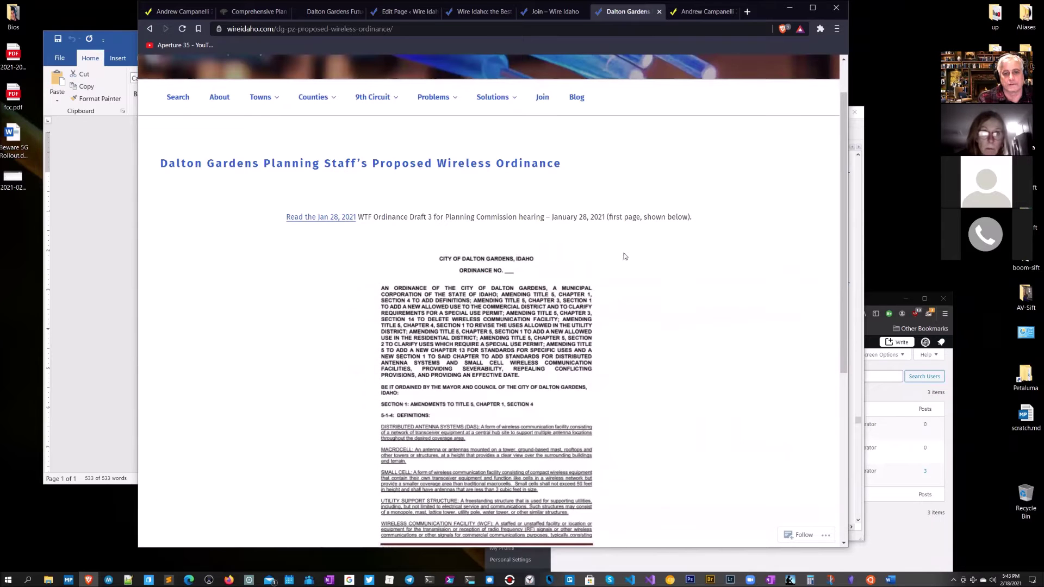
{"action": "mouse_move", "coordinate": [275, 96]}
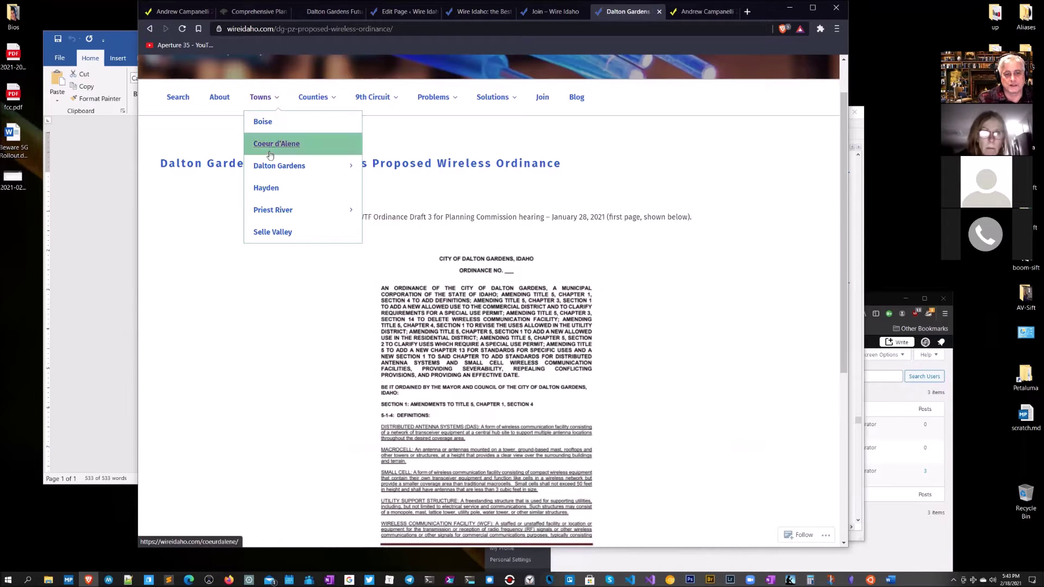
{"action": "mouse_move", "coordinate": [274, 210]}
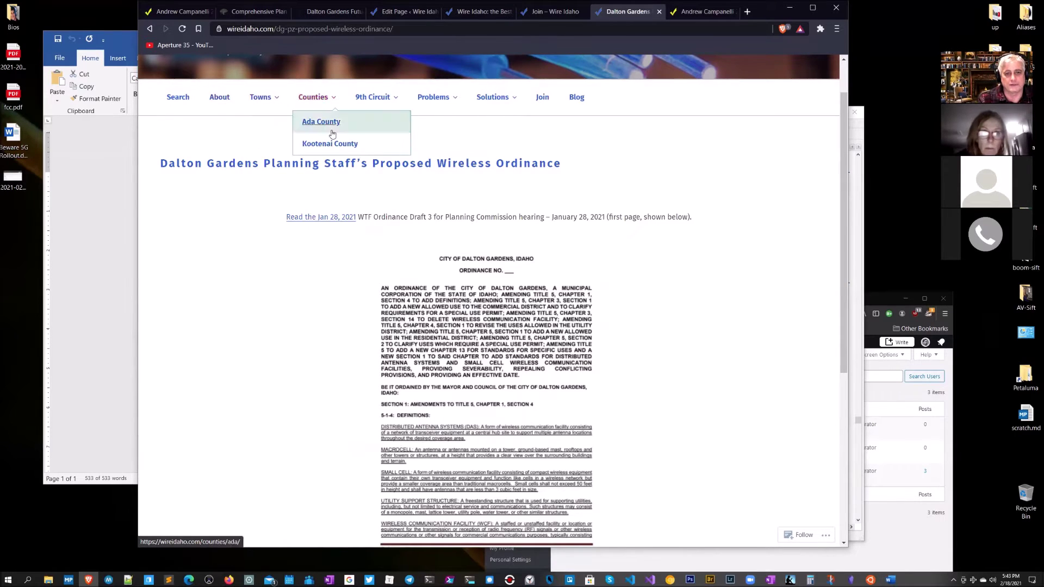
{"action": "mouse_move", "coordinate": [432, 102]}
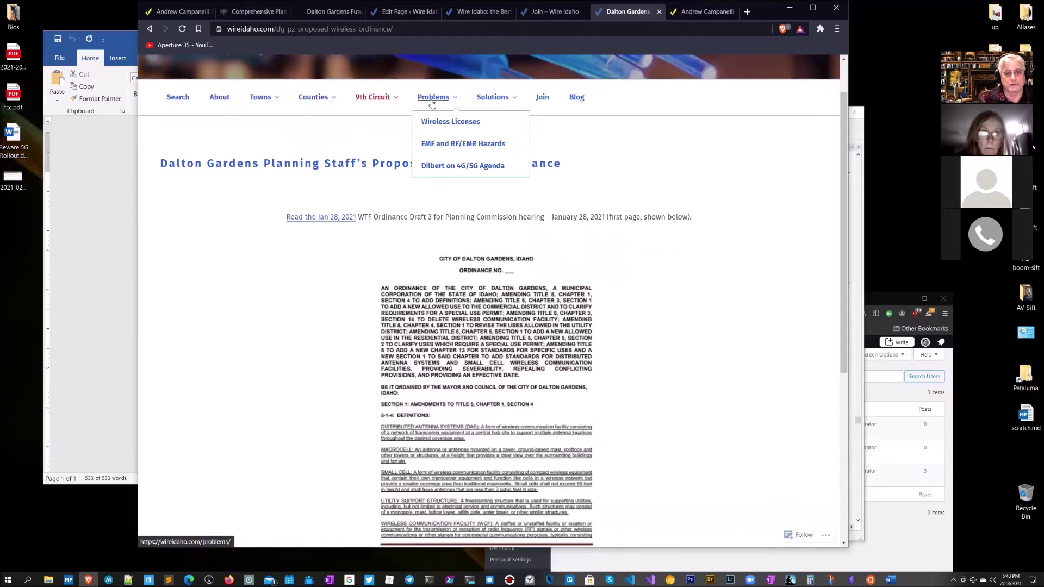
{"action": "left_click", "coordinate": [451, 126]}
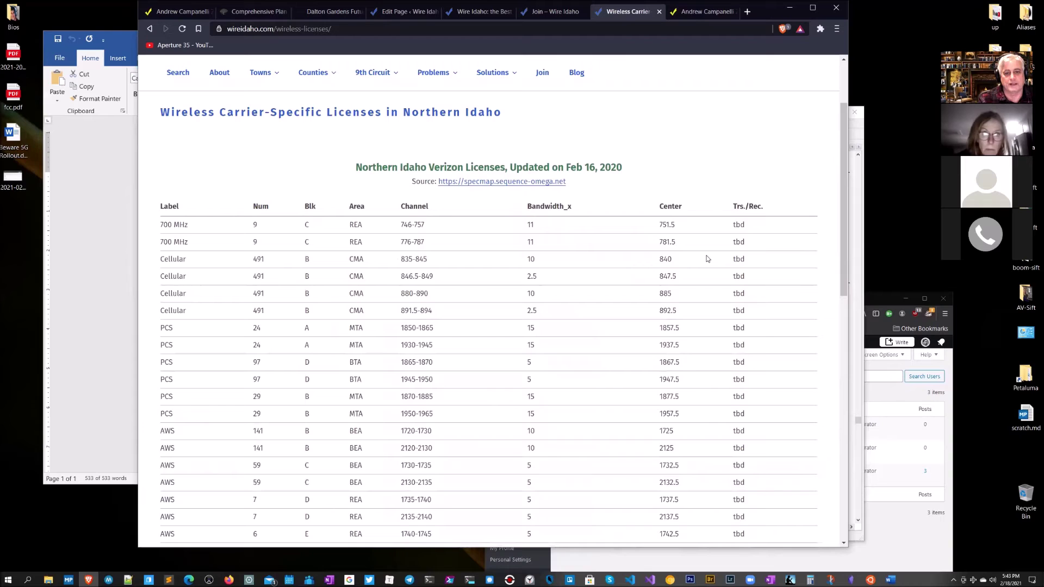
Step: Highlight the Northern Idaho Verizon Licenses title and 746-757 channel range, then zoom to 125%
{"action": "scroll", "coordinate": [706, 258], "scroll_direction": "down", "scroll_amount": 1}
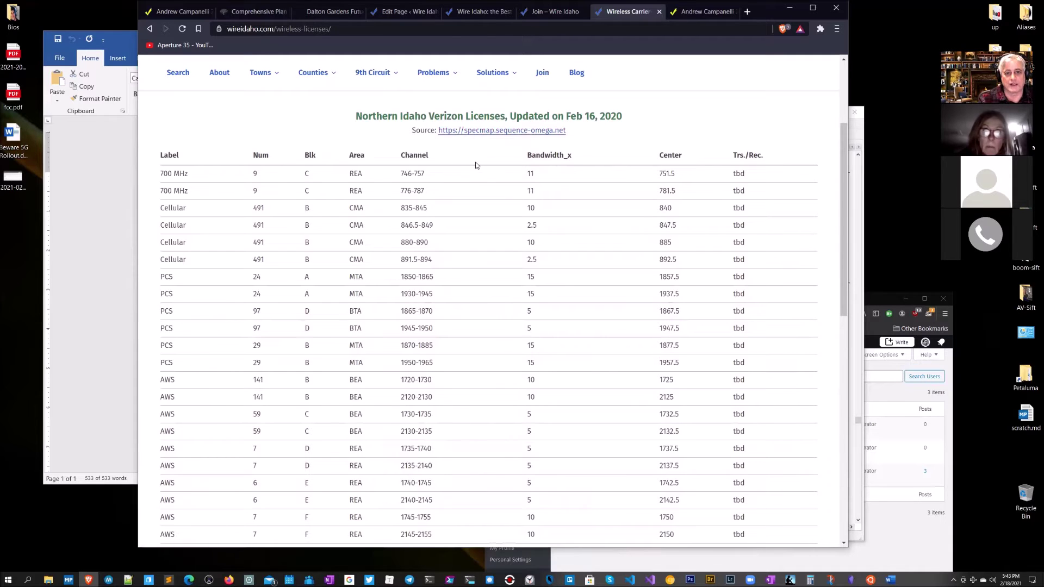
{"action": "left_click_drag", "start_coordinate": [366, 114], "coordinate": [527, 115]}
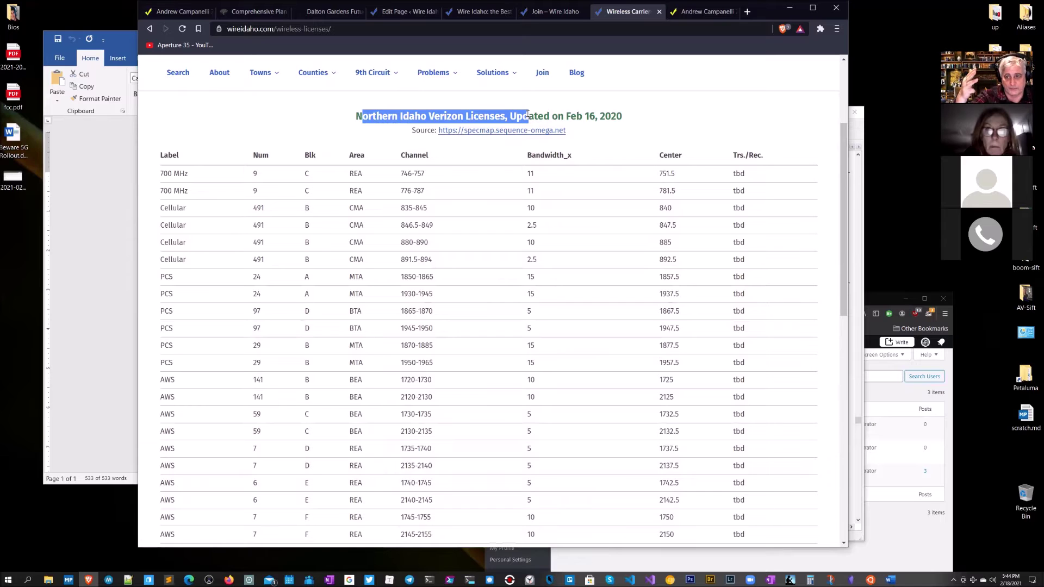
{"action": "scroll", "coordinate": [613, 212], "scroll_direction": "down", "scroll_amount": 3}
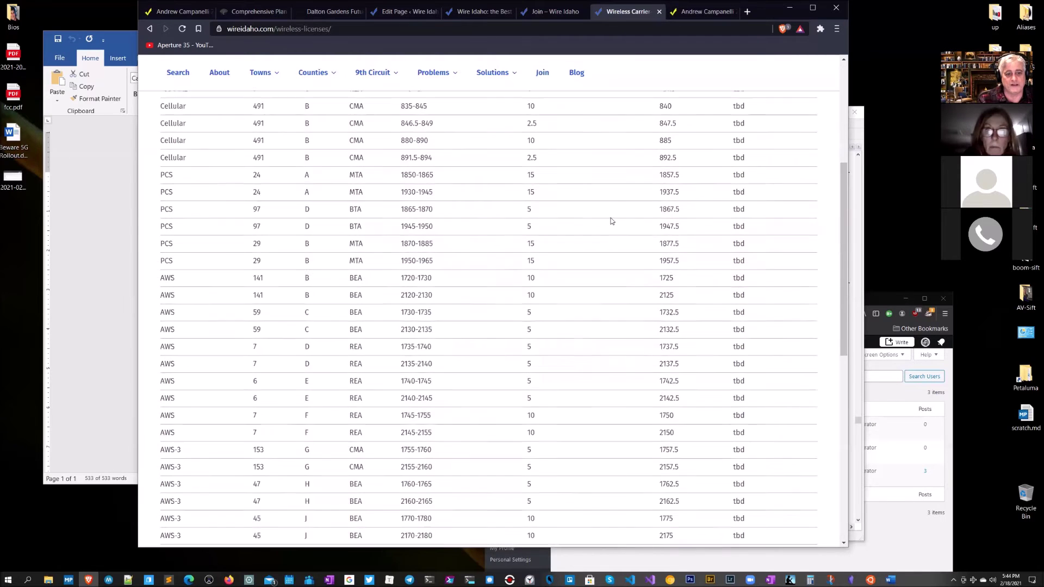
{"action": "scroll", "coordinate": [501, 303], "scroll_direction": "up", "scroll_amount": 4}
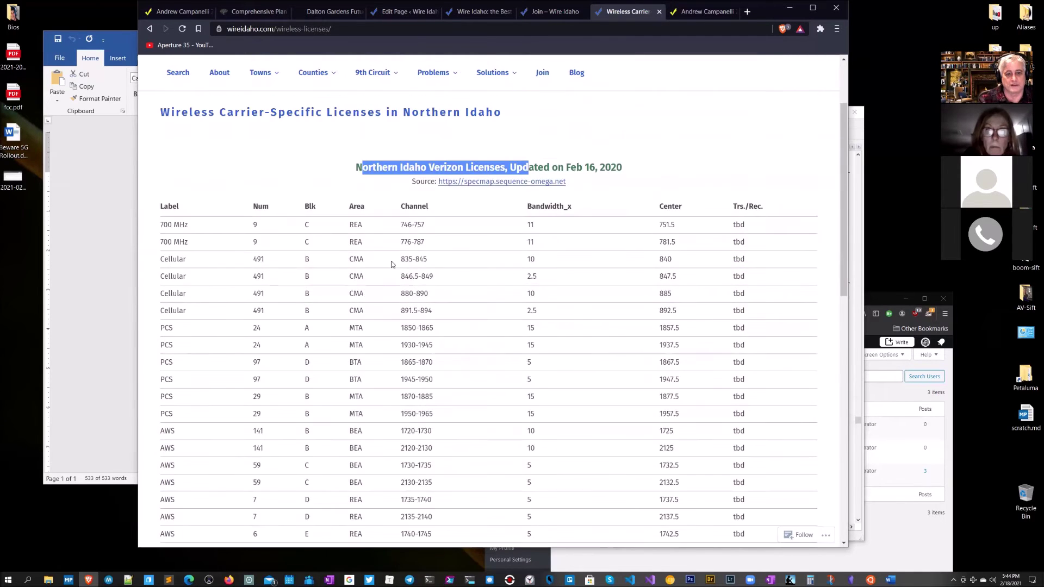
{"action": "left_click_drag", "start_coordinate": [190, 243], "coordinate": [151, 225]}
{"action": "left_click_drag", "start_coordinate": [430, 225], "coordinate": [401, 224]}
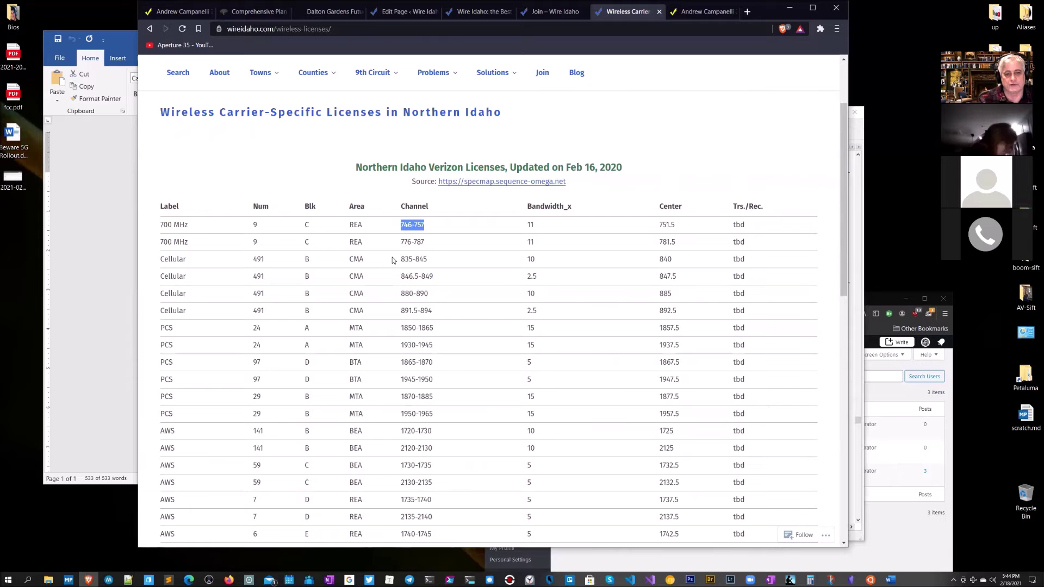
{"action": "key", "text": "ctrl+plus"}
{"action": "key", "text": "ctrl+plus"}
{"action": "key", "text": "ctrl+plus"}
{"action": "key", "text": "ctrl+plus"}
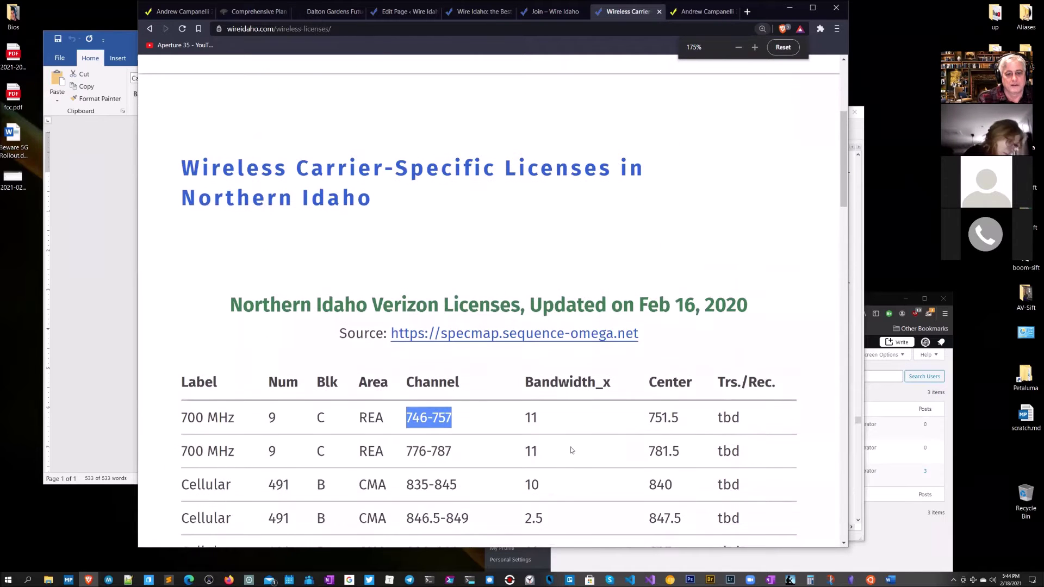
{"action": "scroll", "coordinate": [549, 442], "scroll_direction": "down", "scroll_amount": 2}
{"action": "left_click_drag", "start_coordinate": [451, 349], "coordinate": [407, 349]}
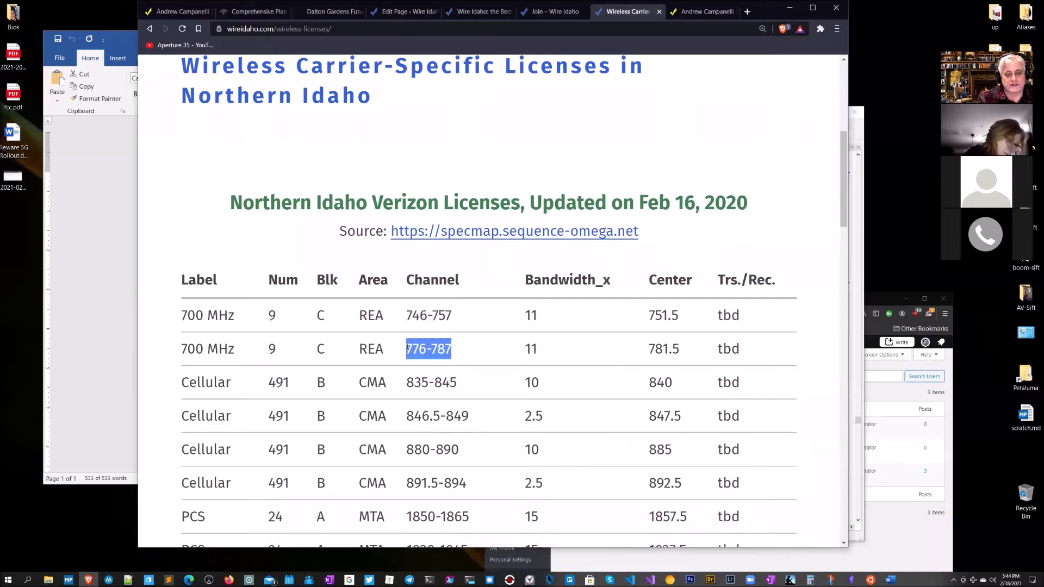
{"action": "left_click_drag", "start_coordinate": [457, 317], "coordinate": [408, 317]}
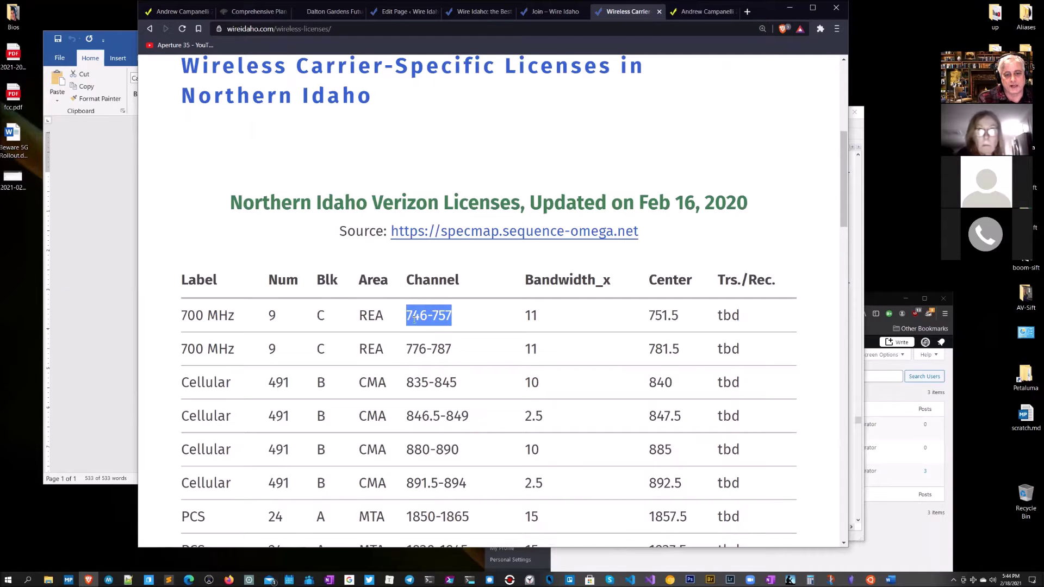
{"action": "left_click_drag", "start_coordinate": [453, 349], "coordinate": [408, 349]}
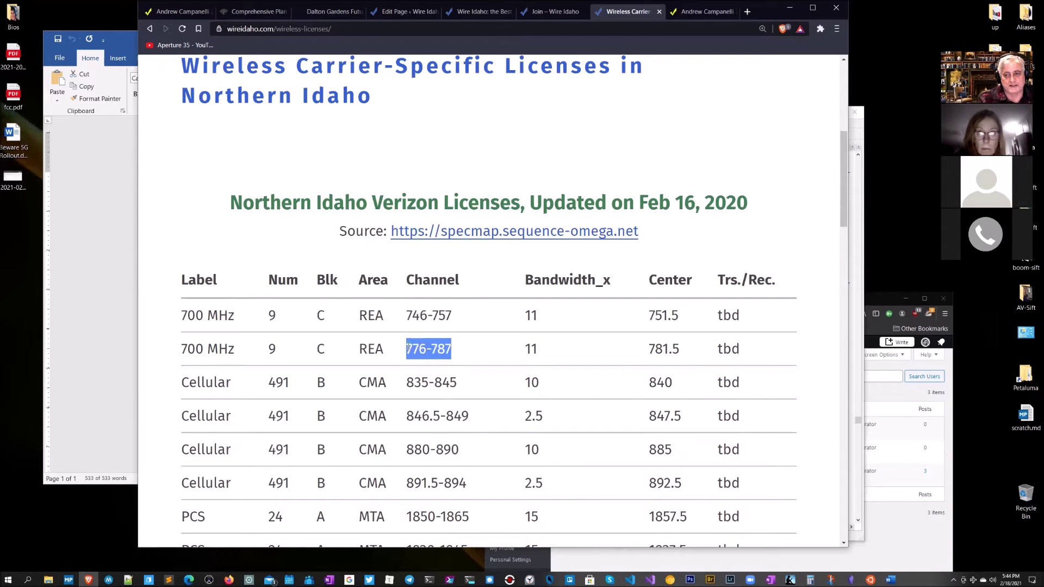
{"action": "scroll", "coordinate": [534, 360], "scroll_direction": "down", "scroll_amount": 1}
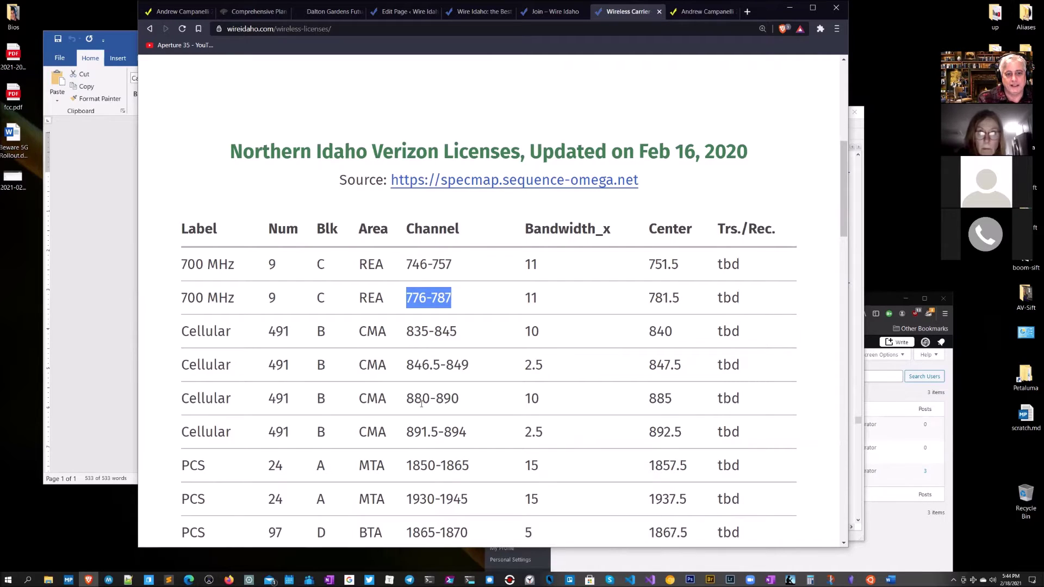
{"action": "scroll", "coordinate": [442, 394], "scroll_direction": "down", "scroll_amount": 2}
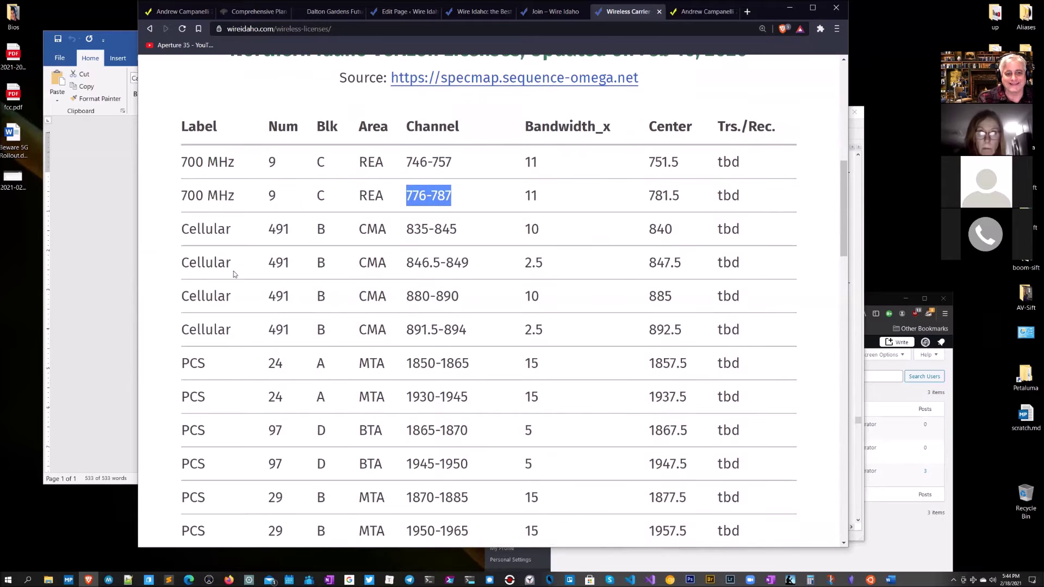
{"action": "left_click_drag", "start_coordinate": [187, 162], "coordinate": [546, 519]}
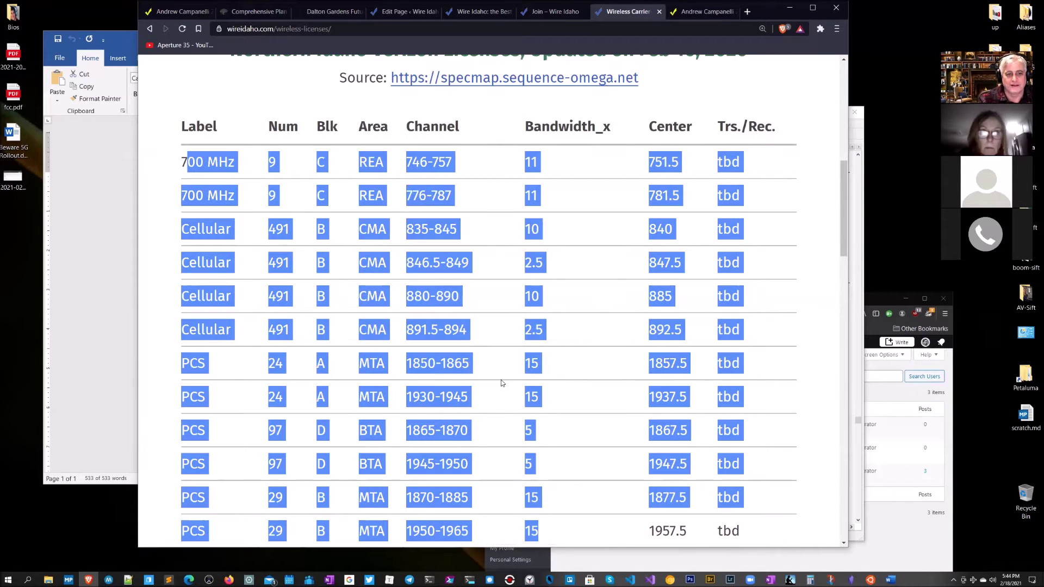
{"action": "left_click", "coordinate": [500, 380]}
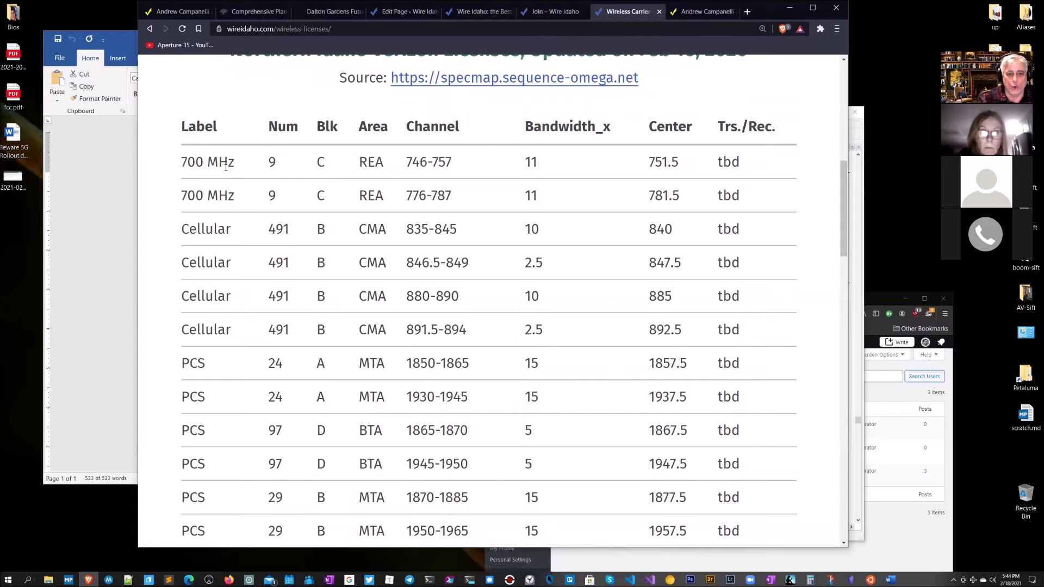
{"action": "left_click_drag", "start_coordinate": [235, 167], "coordinate": [183, 161]}
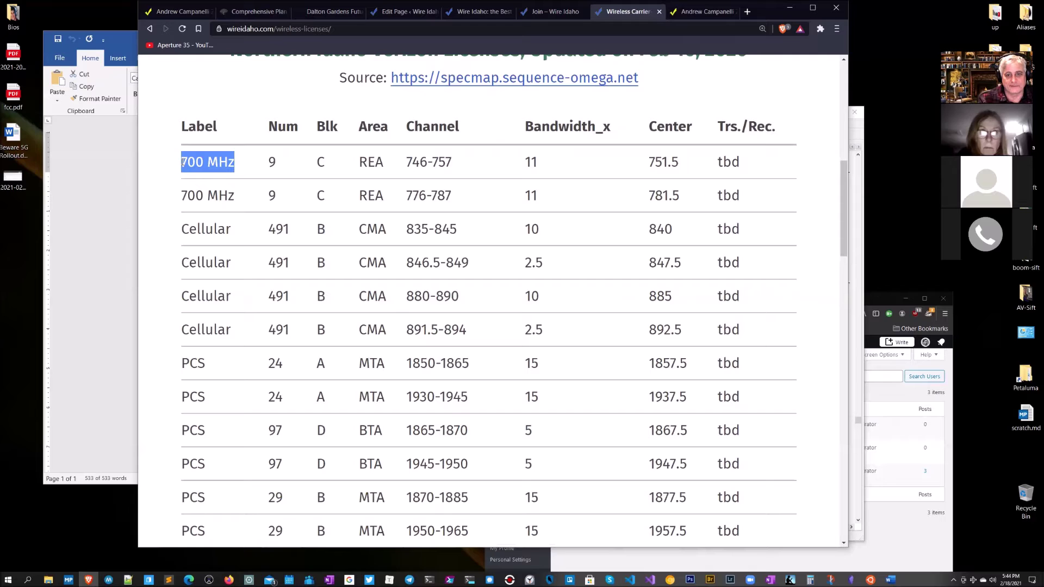
{"action": "left_click_drag", "start_coordinate": [453, 163], "coordinate": [400, 164]}
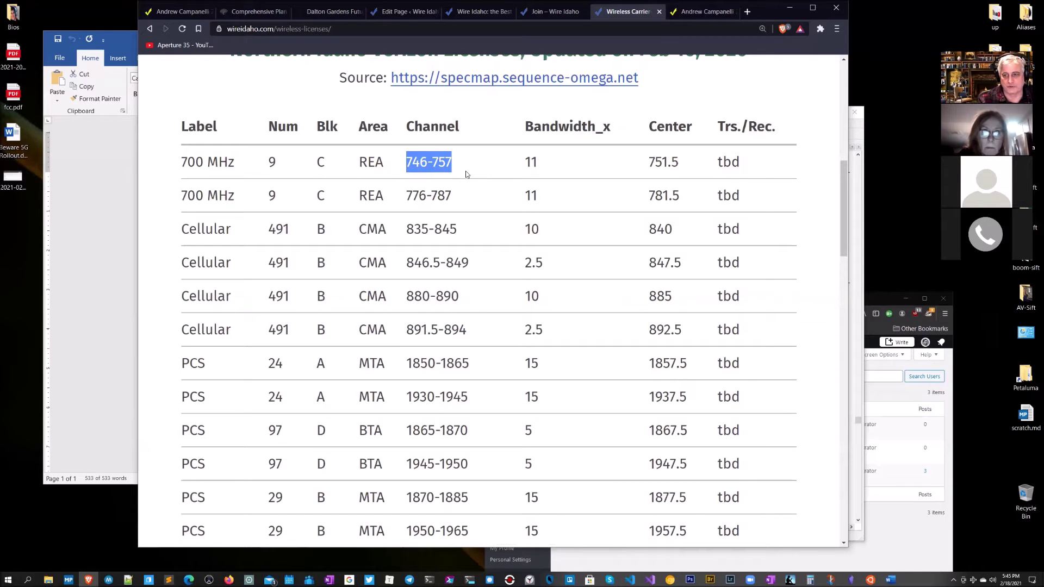
{"action": "left_click", "coordinate": [414, 162]}
{"action": "left_click_drag", "start_coordinate": [407, 162], "coordinate": [454, 164]}
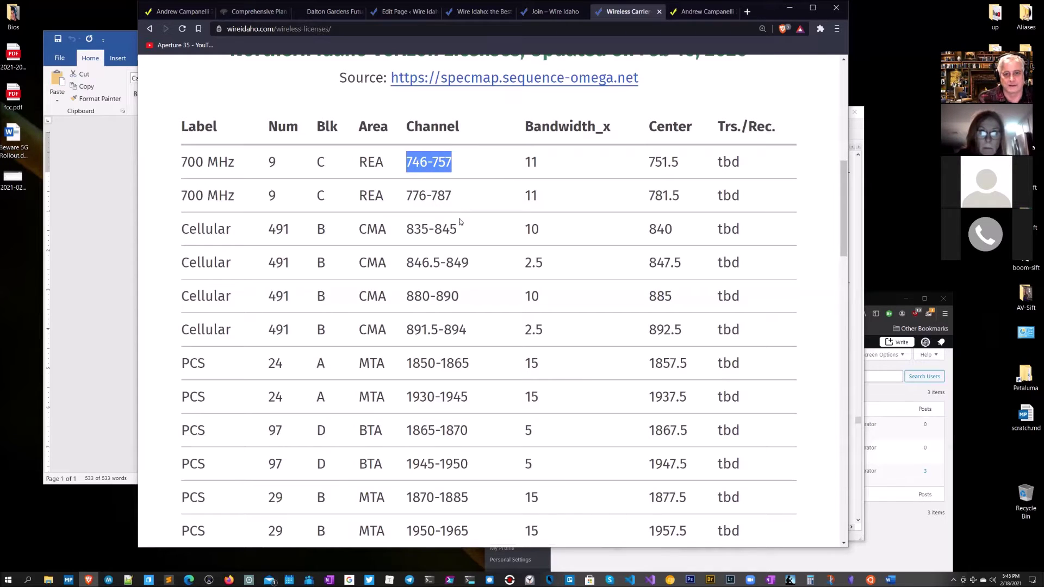
{"action": "left_click_drag", "start_coordinate": [452, 197], "coordinate": [406, 198]}
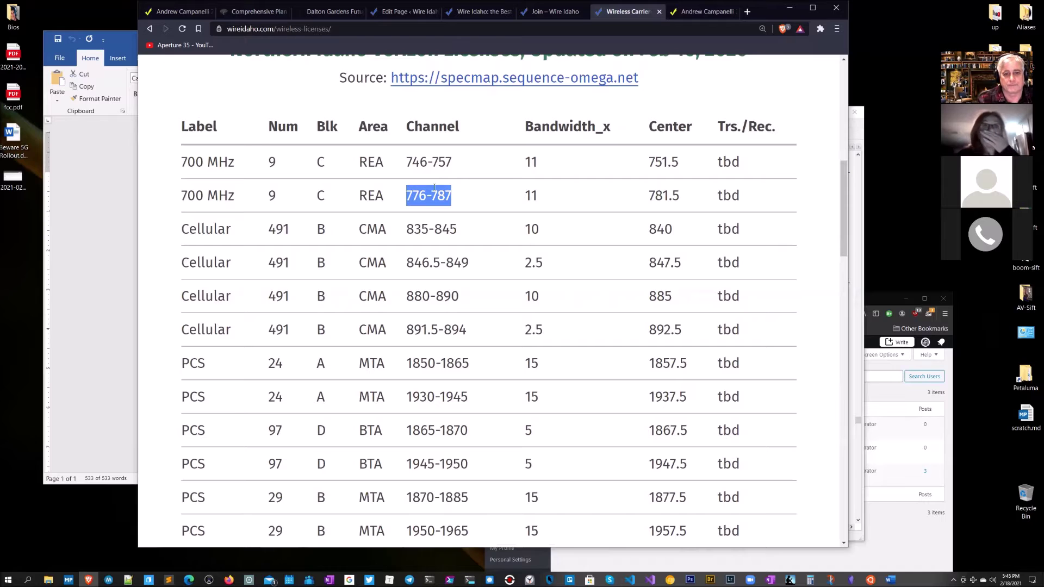
{"action": "left_click_drag", "start_coordinate": [464, 163], "coordinate": [411, 165]}
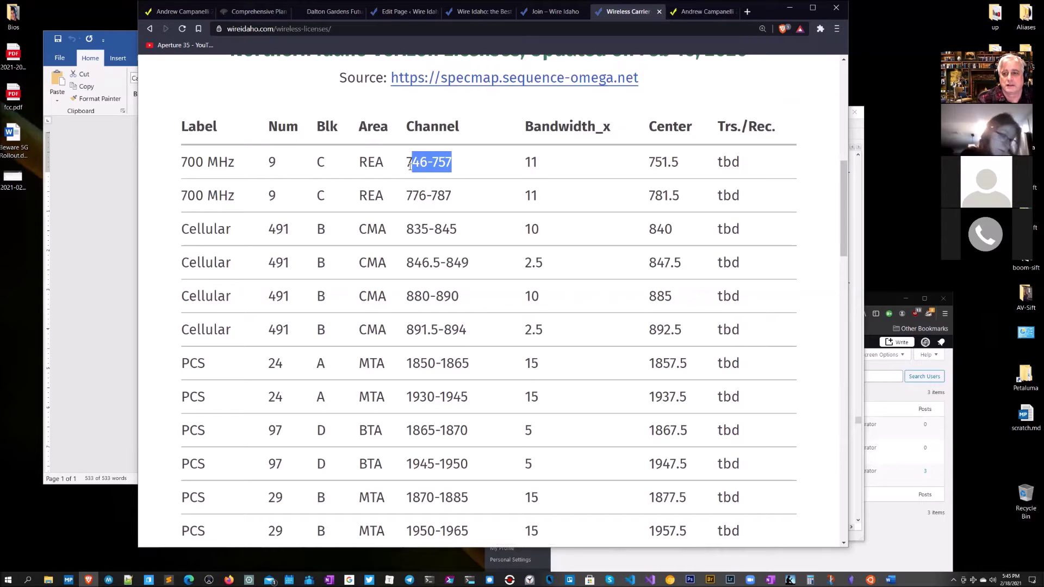
{"action": "left_click", "coordinate": [434, 185]}
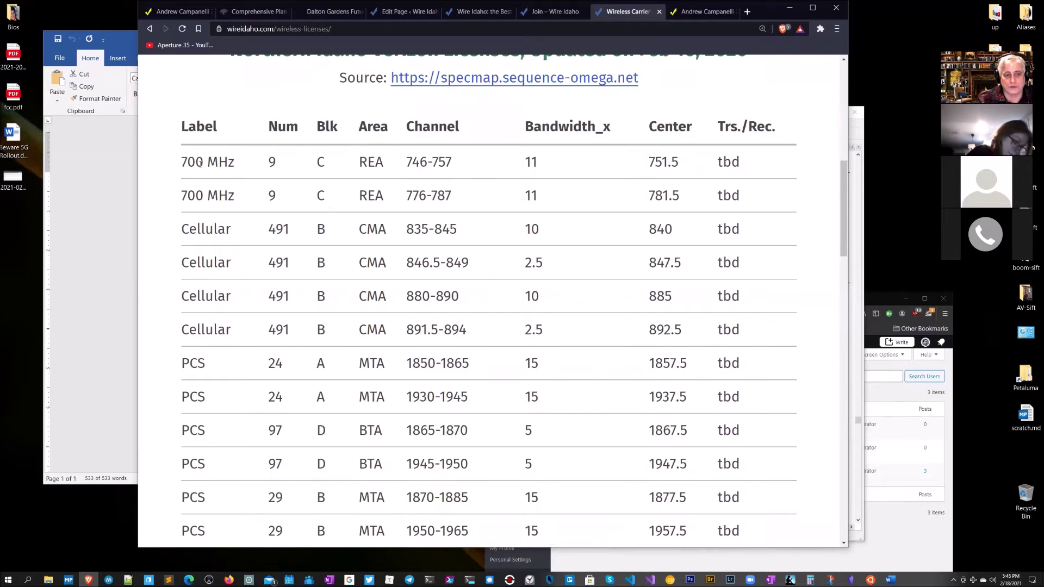
{"action": "left_click_drag", "start_coordinate": [189, 162], "coordinate": [426, 197]}
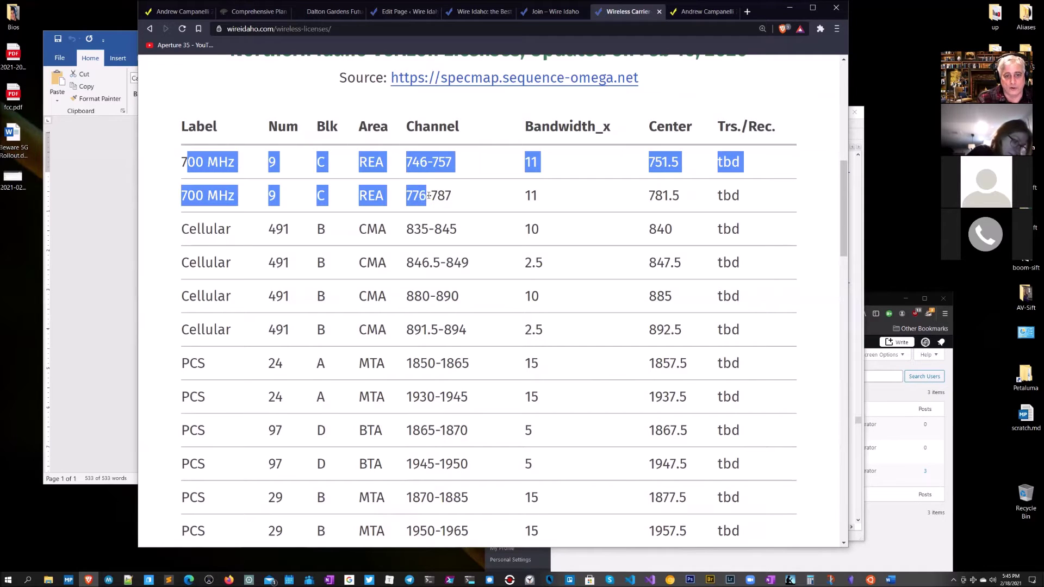
{"action": "left_click_drag", "start_coordinate": [181, 224], "coordinate": [489, 331]}
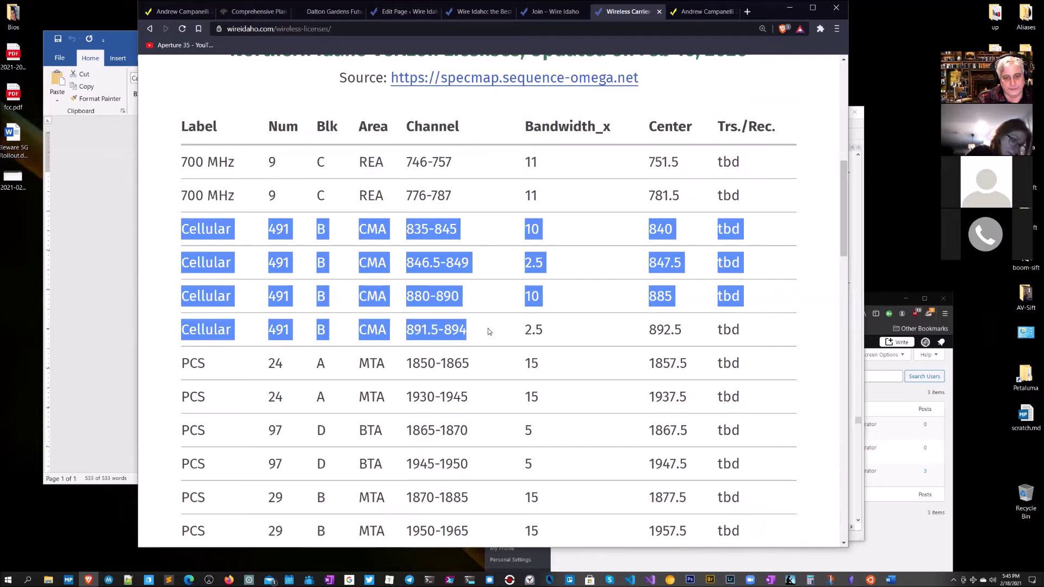
{"action": "left_click_drag", "start_coordinate": [179, 368], "coordinate": [438, 461]}
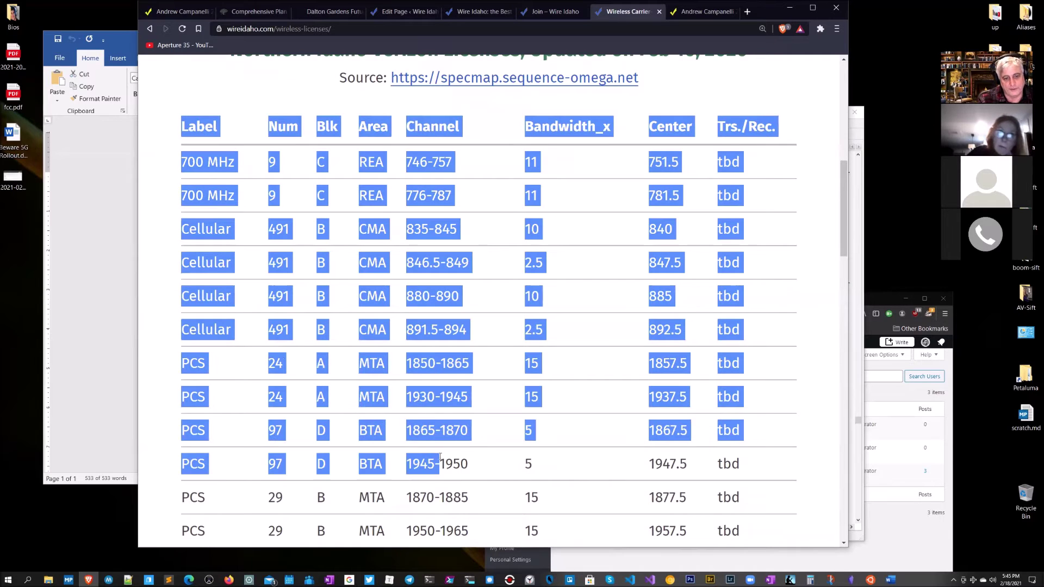
{"action": "scroll", "coordinate": [441, 459], "scroll_direction": "down", "scroll_amount": 4}
{"action": "left_click", "coordinate": [206, 365]}
{"action": "left_click_drag", "start_coordinate": [205, 366], "coordinate": [453, 461]}
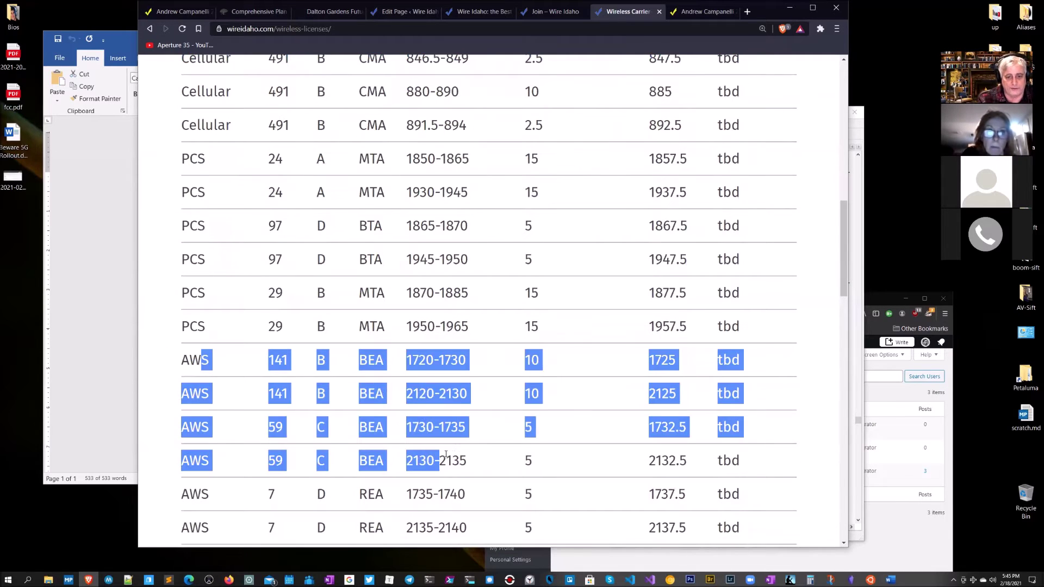
{"action": "scroll", "coordinate": [446, 459], "scroll_direction": "down", "scroll_amount": 5}
{"action": "left_click_drag", "start_coordinate": [222, 376], "coordinate": [467, 408]}
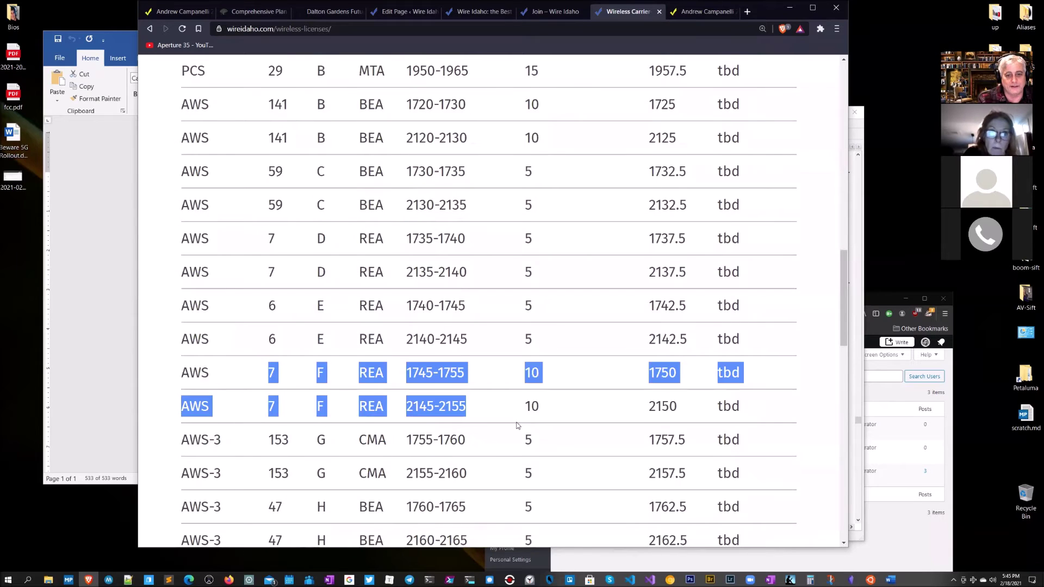
{"action": "scroll", "coordinate": [467, 408], "scroll_direction": "down", "scroll_amount": 9}
{"action": "left_click_drag", "start_coordinate": [182, 181], "coordinate": [469, 521]}
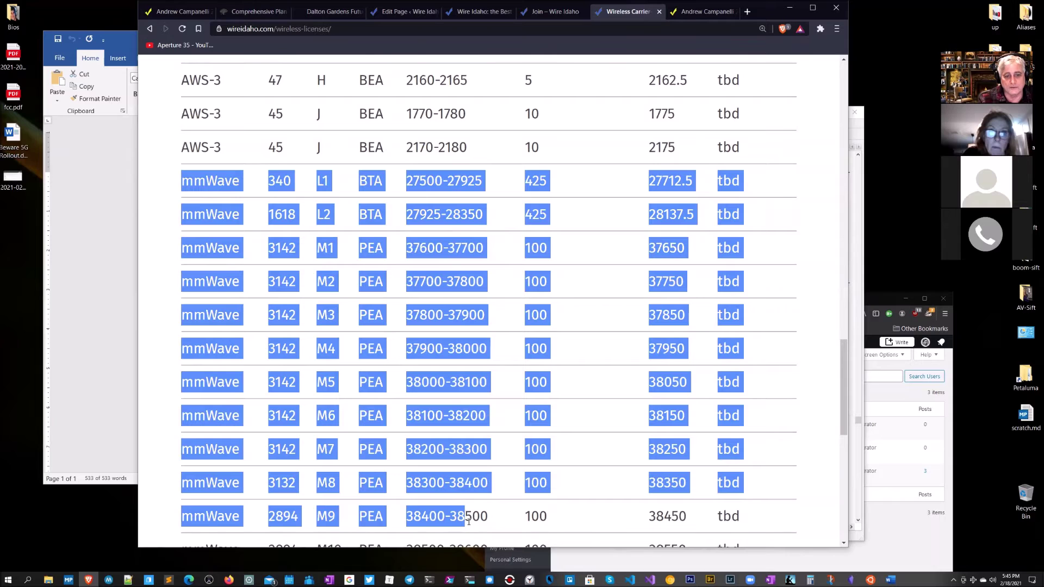
{"action": "scroll", "coordinate": [529, 415], "scroll_direction": "down", "scroll_amount": 3}
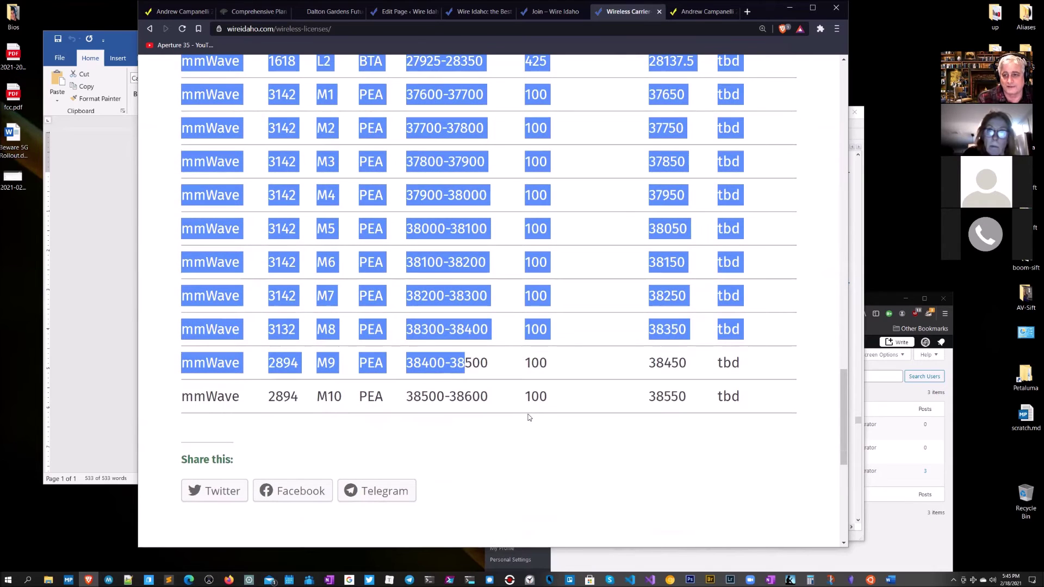
{"action": "scroll", "coordinate": [528, 417], "scroll_direction": "up", "scroll_amount": 7}
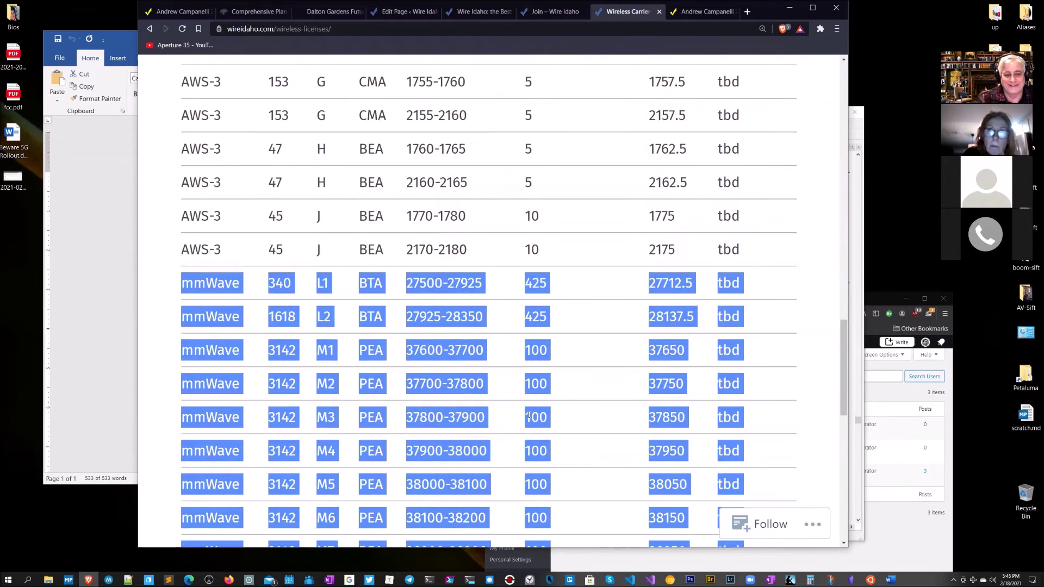
{"action": "scroll", "coordinate": [528, 415], "scroll_direction": "up", "scroll_amount": 7}
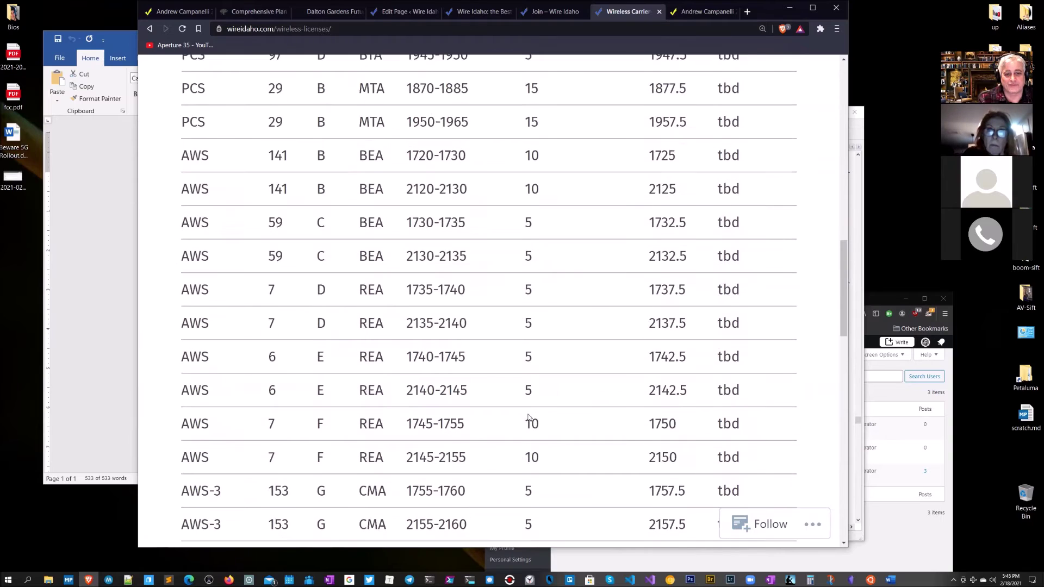
{"action": "scroll", "coordinate": [529, 417], "scroll_direction": "up", "scroll_amount": 7}
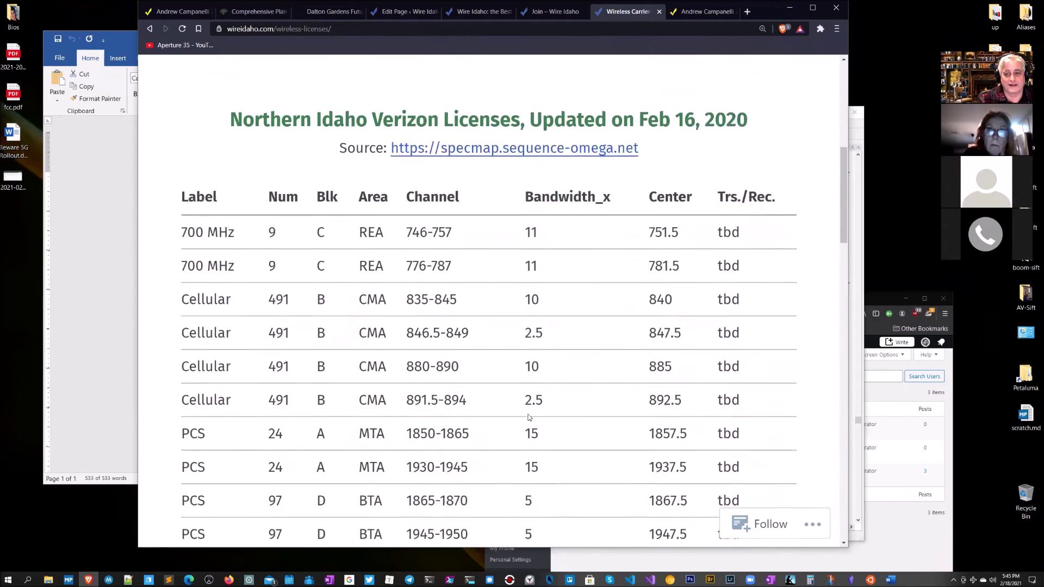
{"action": "scroll", "coordinate": [528, 417], "scroll_direction": "up", "scroll_amount": 2}
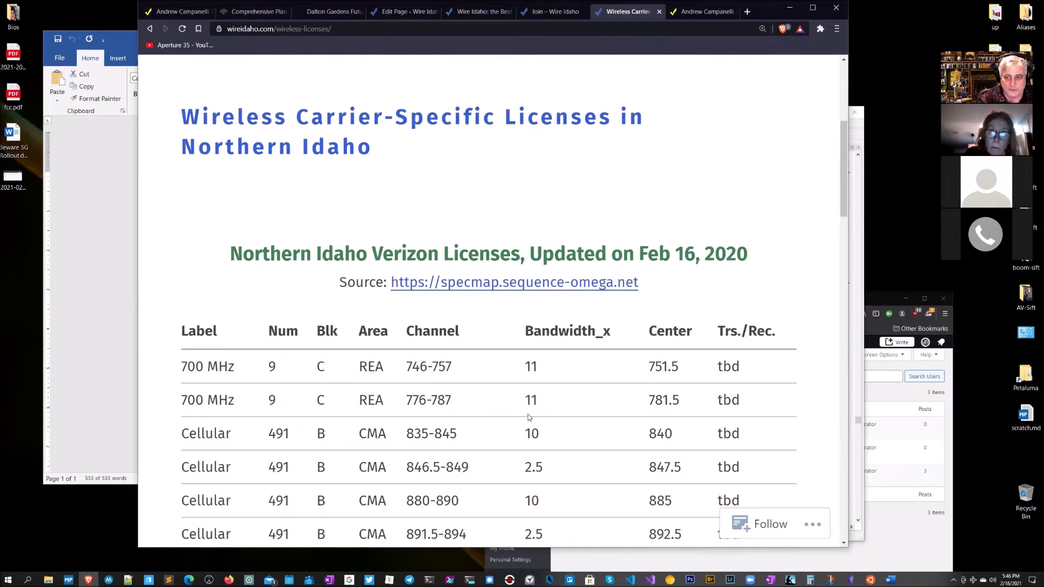
{"action": "scroll", "coordinate": [569, 393], "scroll_direction": "down", "scroll_amount": 1}
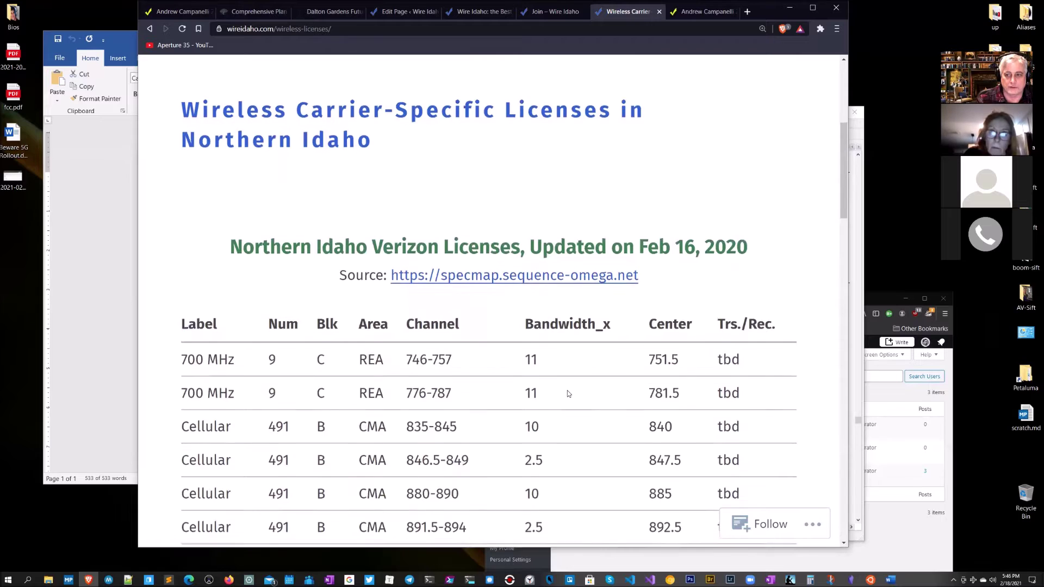
{"action": "scroll", "coordinate": [568, 393], "scroll_direction": "down", "scroll_amount": 1}
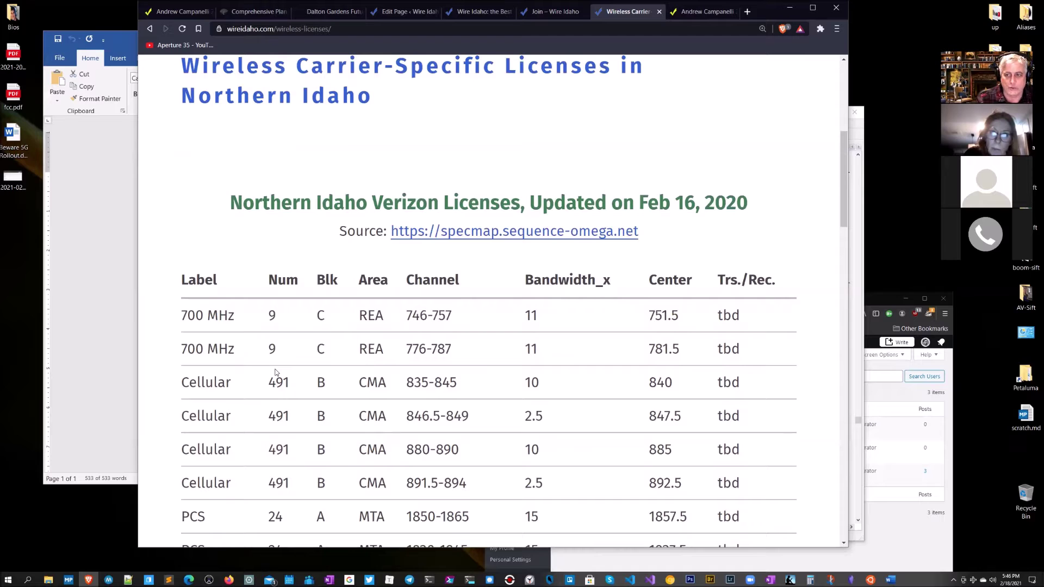
{"action": "scroll", "coordinate": [276, 373], "scroll_direction": "down", "scroll_amount": 2}
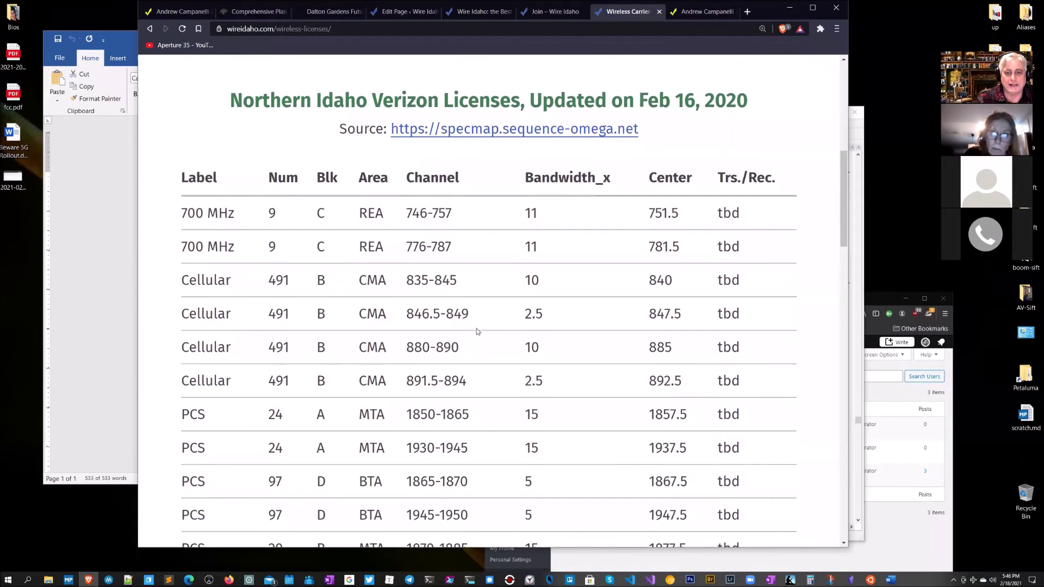
{"action": "left_click_drag", "start_coordinate": [457, 286], "coordinate": [404, 282]}
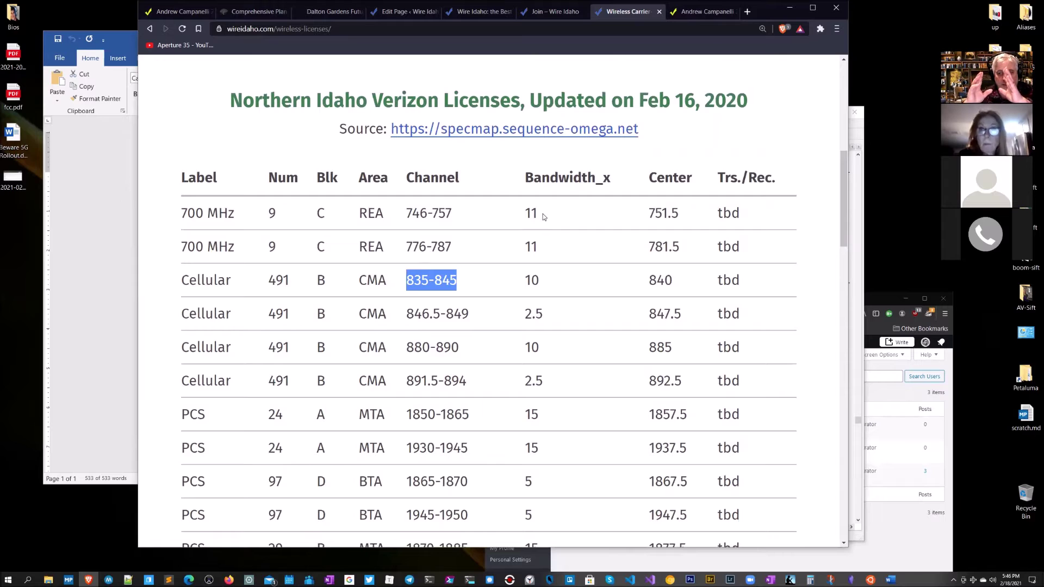
{"action": "left_click_drag", "start_coordinate": [542, 213], "coordinate": [526, 215]}
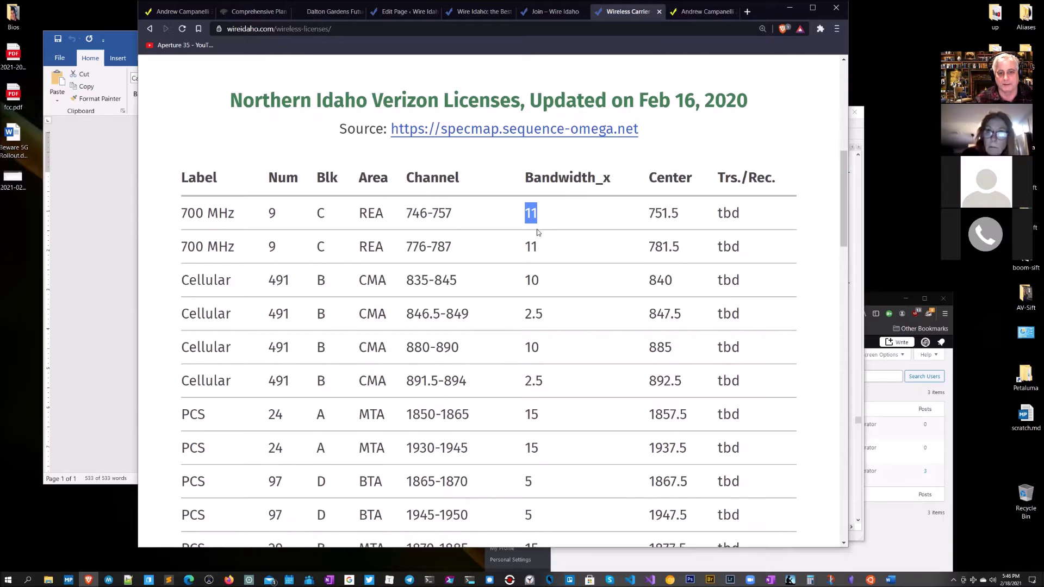
{"action": "left_click_drag", "start_coordinate": [543, 246], "coordinate": [528, 246]}
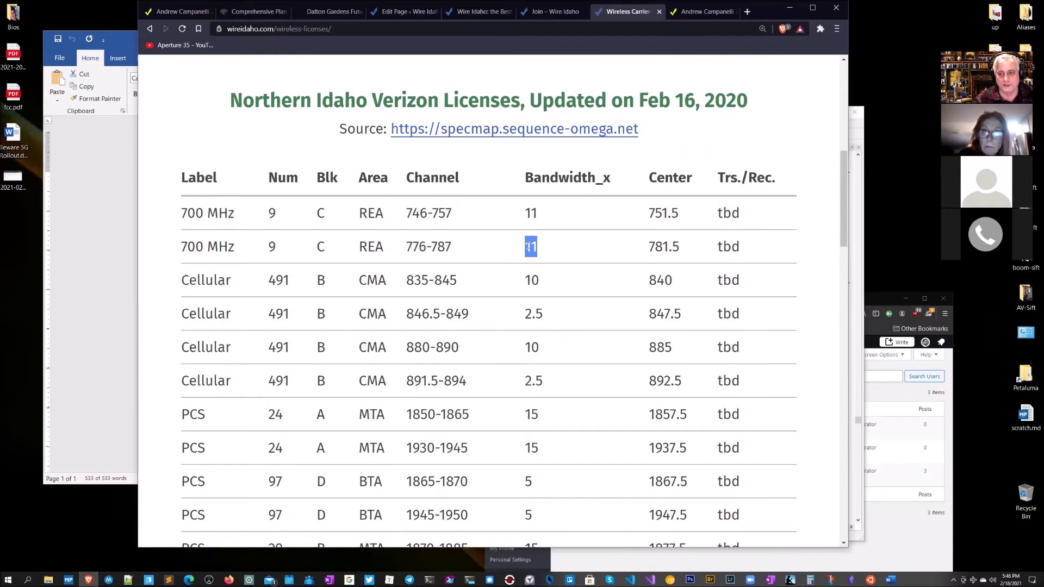
{"action": "left_click_drag", "start_coordinate": [542, 282], "coordinate": [518, 316]}
{"action": "left_click", "coordinate": [541, 355]}
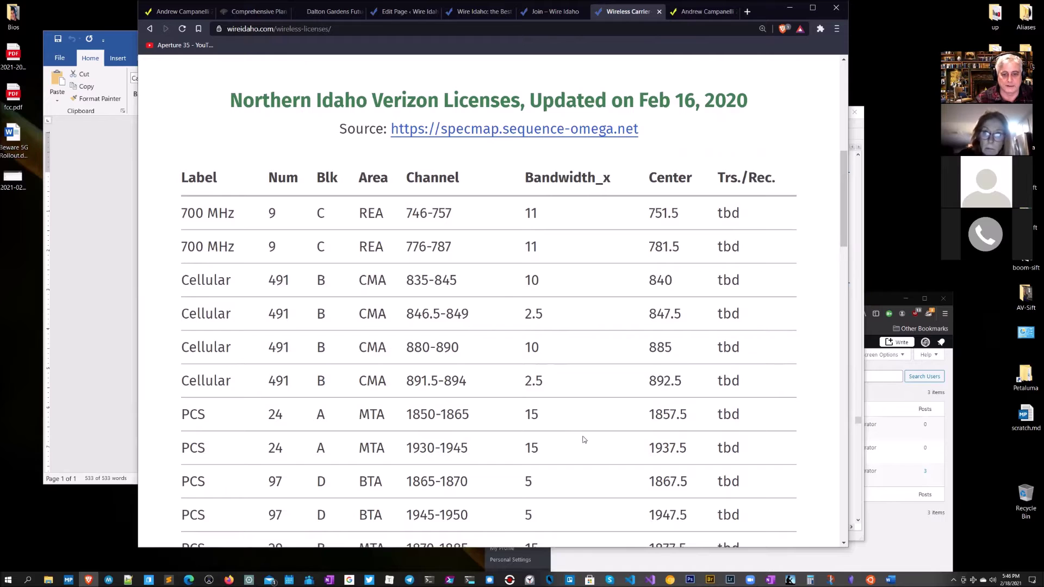
{"action": "scroll", "coordinate": [584, 438], "scroll_direction": "down", "scroll_amount": 3}
{"action": "scroll", "coordinate": [584, 438], "scroll_direction": "down", "scroll_amount": 8}
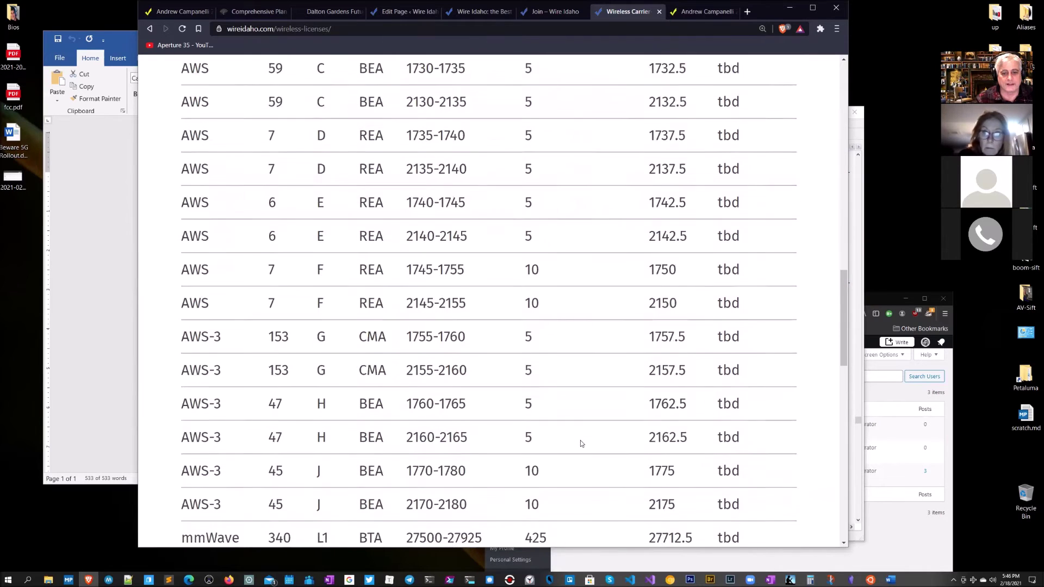
{"action": "left_click_drag", "start_coordinate": [556, 390], "coordinate": [231, 188]}
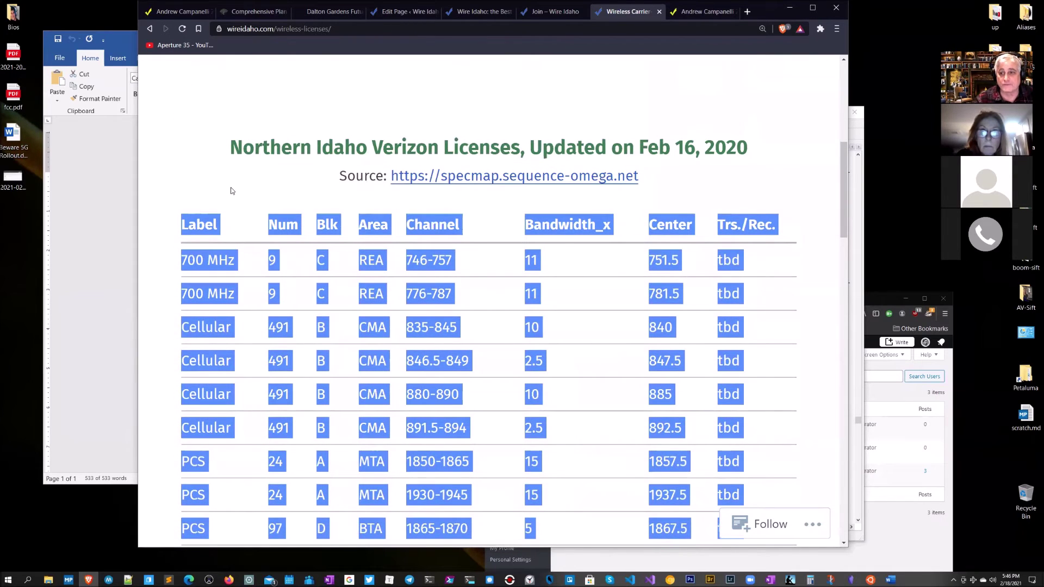
{"action": "left_click", "coordinate": [508, 312]}
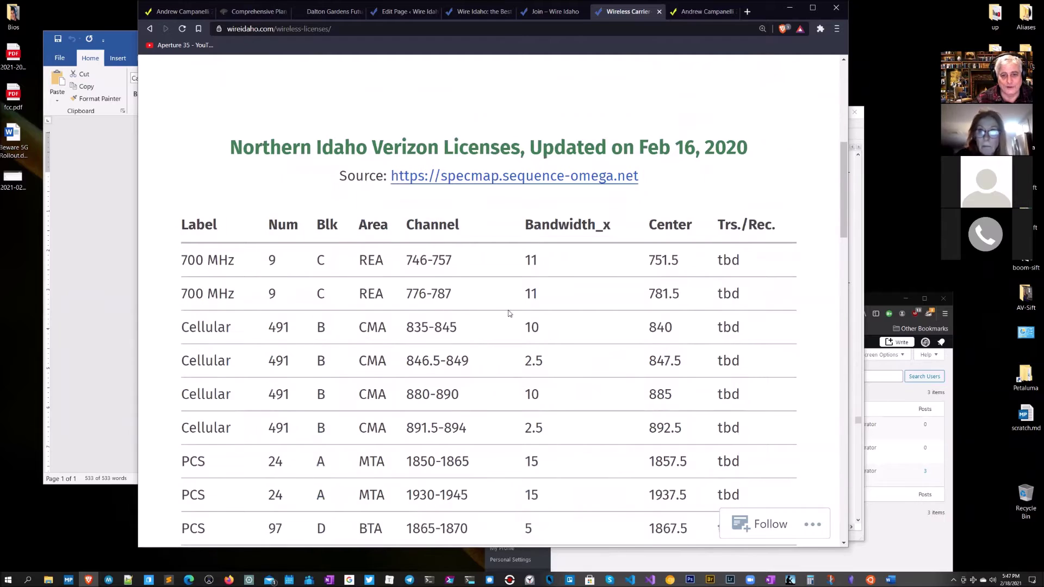
{"action": "left_click_drag", "start_coordinate": [543, 262], "coordinate": [525, 261]}
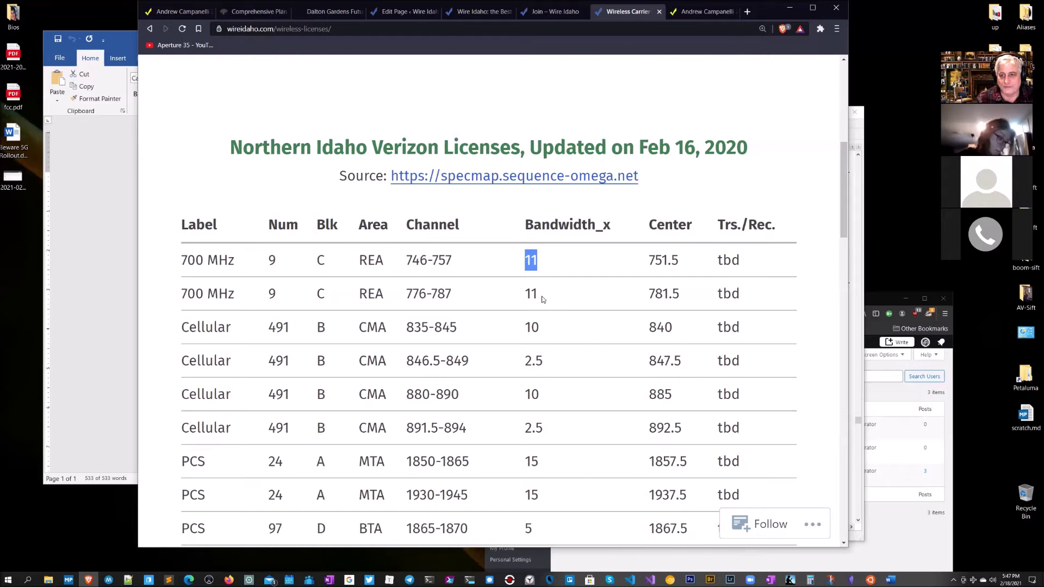
{"action": "left_click_drag", "start_coordinate": [541, 298], "coordinate": [198, 248]}
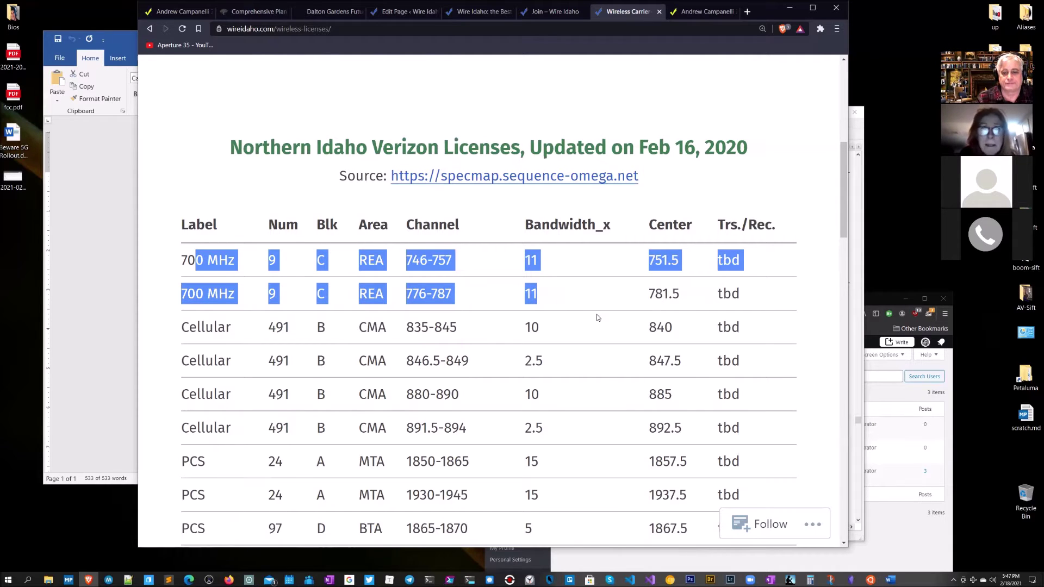
{"action": "scroll", "coordinate": [584, 314], "scroll_direction": "down", "scroll_amount": 2}
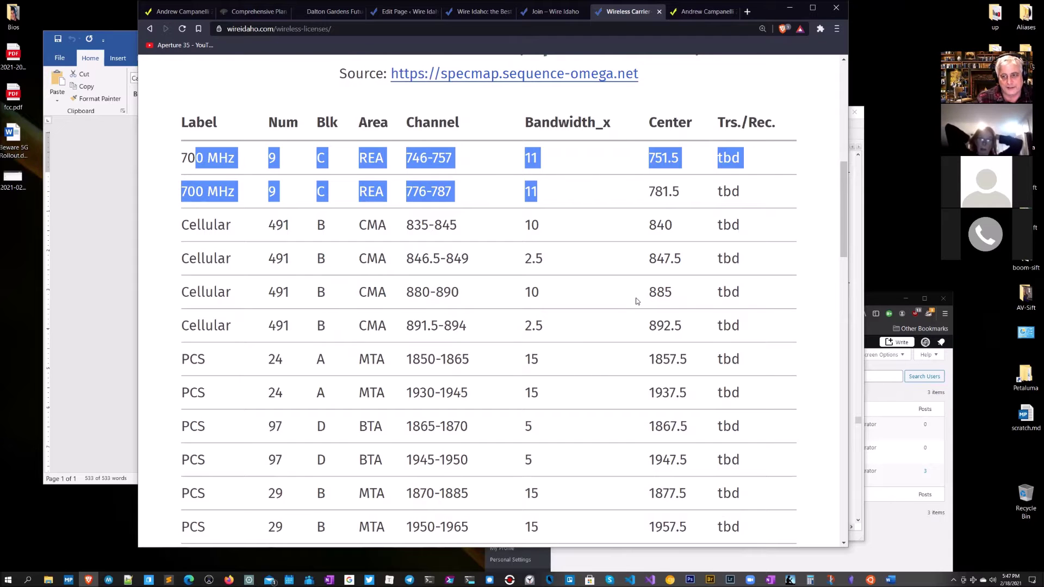
Step: Highlight the 425 bandwidth values of mmWave L1 and L2 in the table
{"action": "scroll", "coordinate": [637, 300], "scroll_direction": "down", "scroll_amount": 6}
{"action": "scroll", "coordinate": [636, 300], "scroll_direction": "down", "scroll_amount": 8}
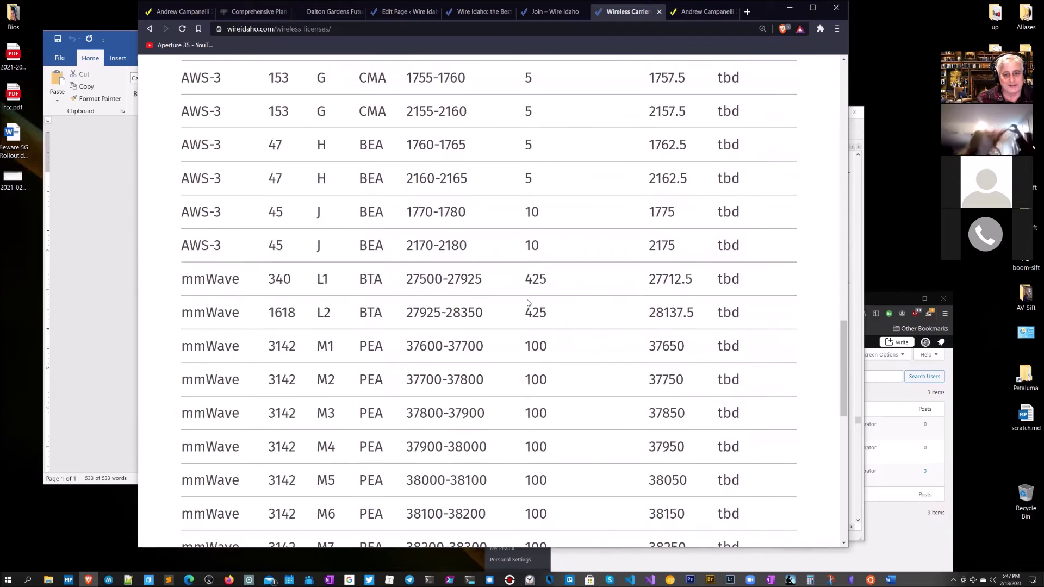
{"action": "left_click", "coordinate": [267, 285], "text": "shift"}
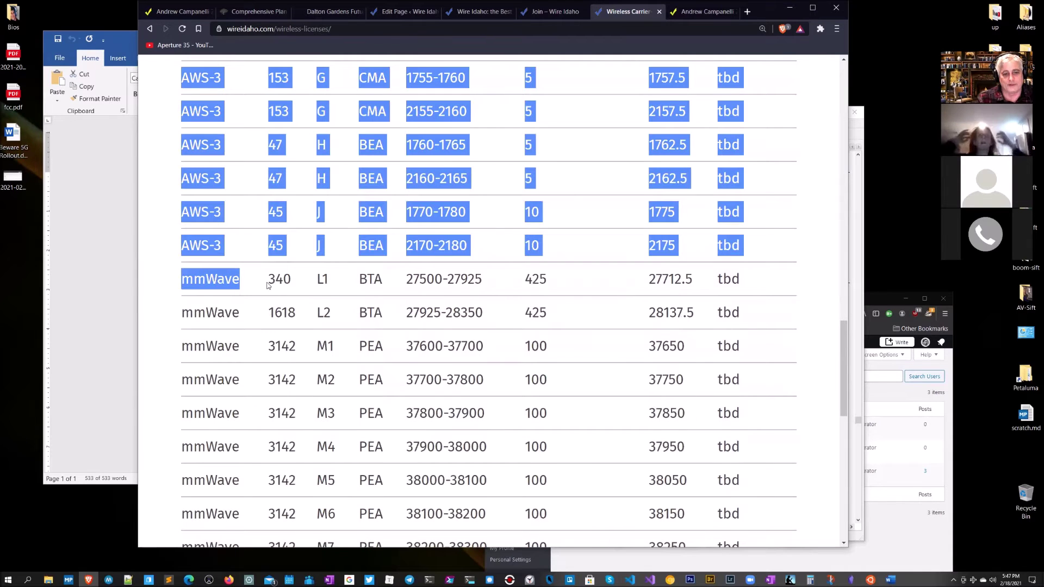
{"action": "left_click", "coordinate": [425, 288]}
{"action": "double_click", "coordinate": [539, 280]}
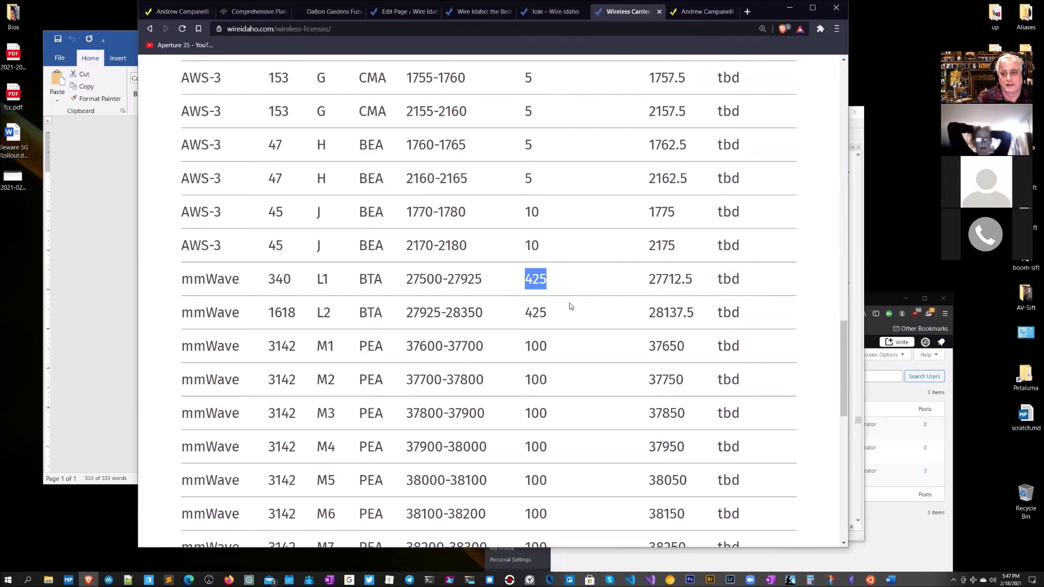
{"action": "left_click_drag", "start_coordinate": [553, 317], "coordinate": [523, 316]}
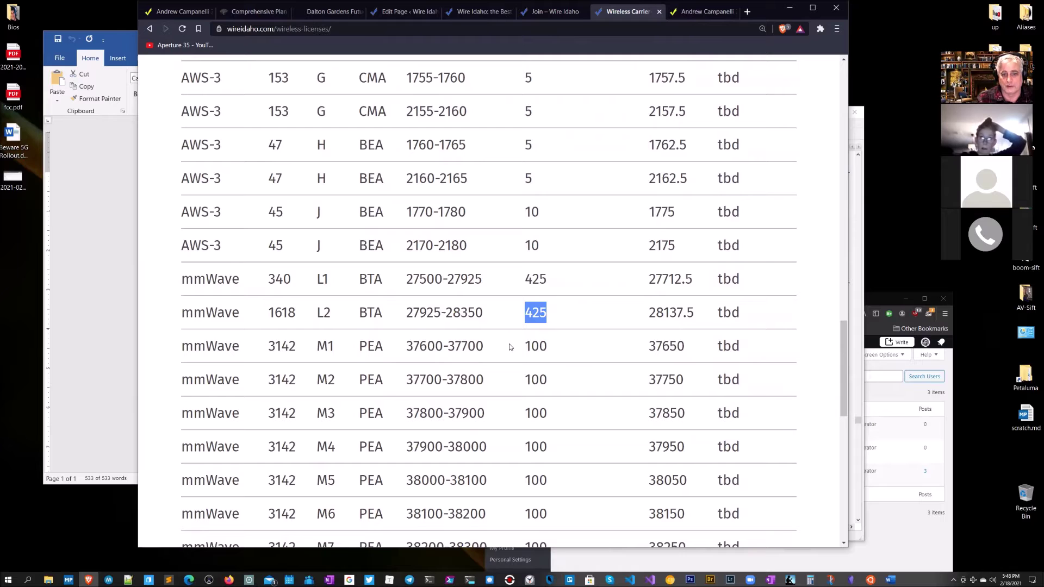
{"action": "left_click", "coordinate": [547, 377]}
{"action": "left_click_drag", "start_coordinate": [547, 377], "coordinate": [564, 456]}
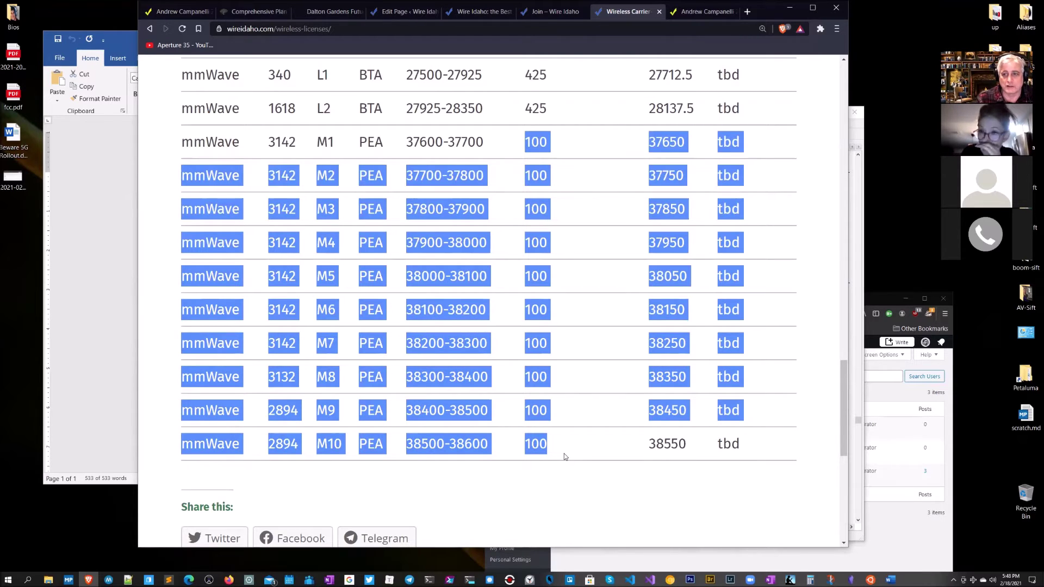
Step: Highlight 'Licenses, Updated on Feb 16, 2020', then follow the specmap.sequence-omega.net source link
{"action": "scroll", "coordinate": [605, 430], "scroll_direction": "up", "scroll_amount": 2}
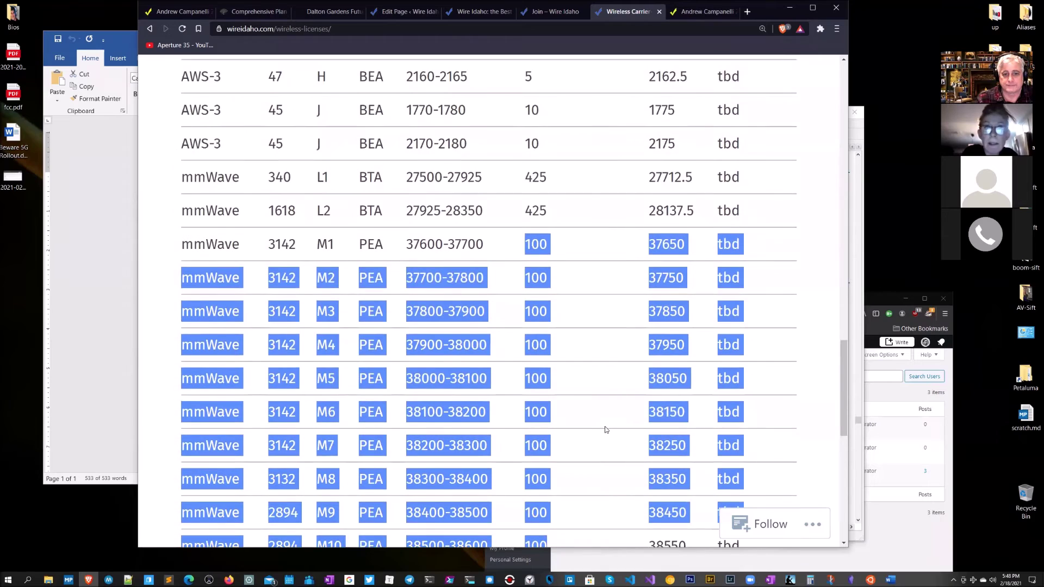
{"action": "scroll", "coordinate": [605, 429], "scroll_direction": "up", "scroll_amount": 2}
{"action": "left_click", "coordinate": [594, 334]}
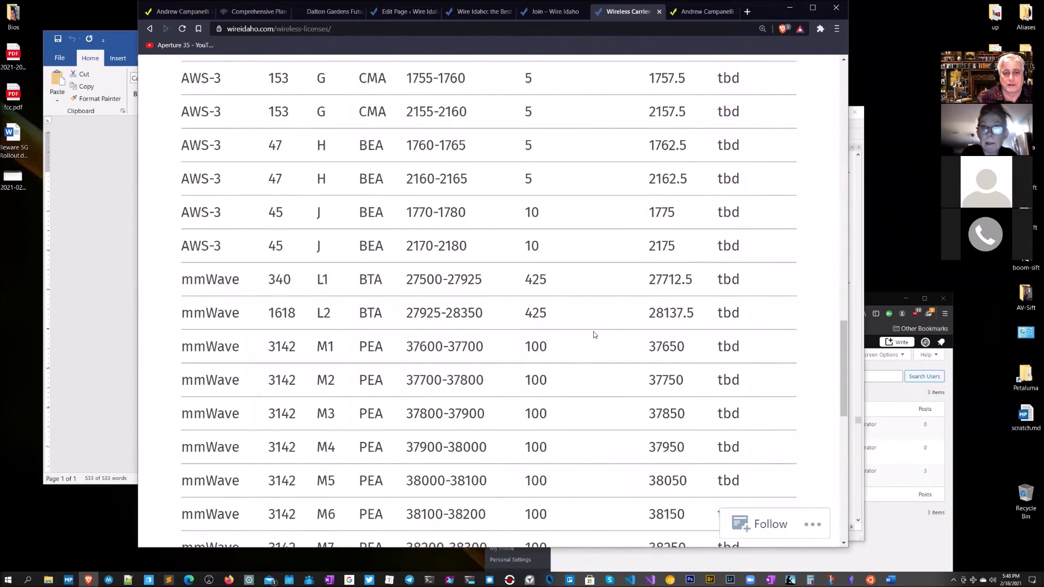
{"action": "scroll", "coordinate": [594, 335], "scroll_direction": "up", "scroll_amount": 20}
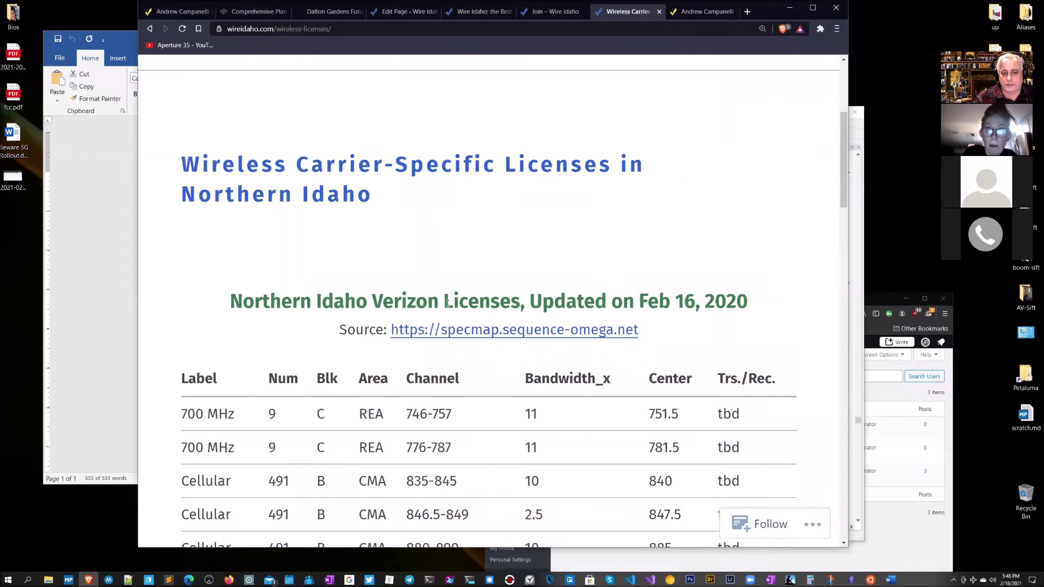
{"action": "left_click_drag", "start_coordinate": [447, 304], "coordinate": [754, 306]}
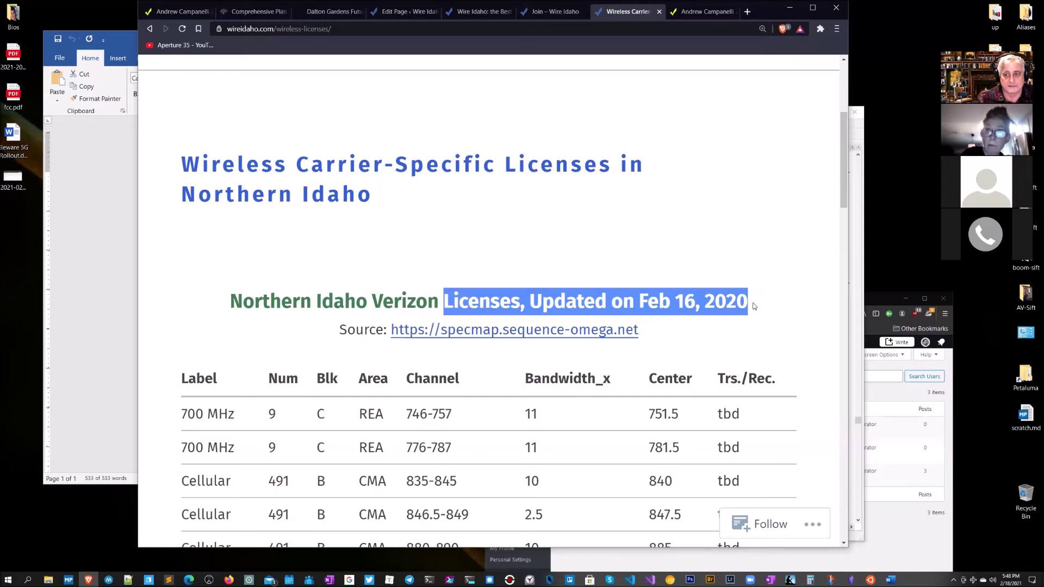
{"action": "scroll", "coordinate": [754, 306], "scroll_direction": "down", "scroll_amount": 18}
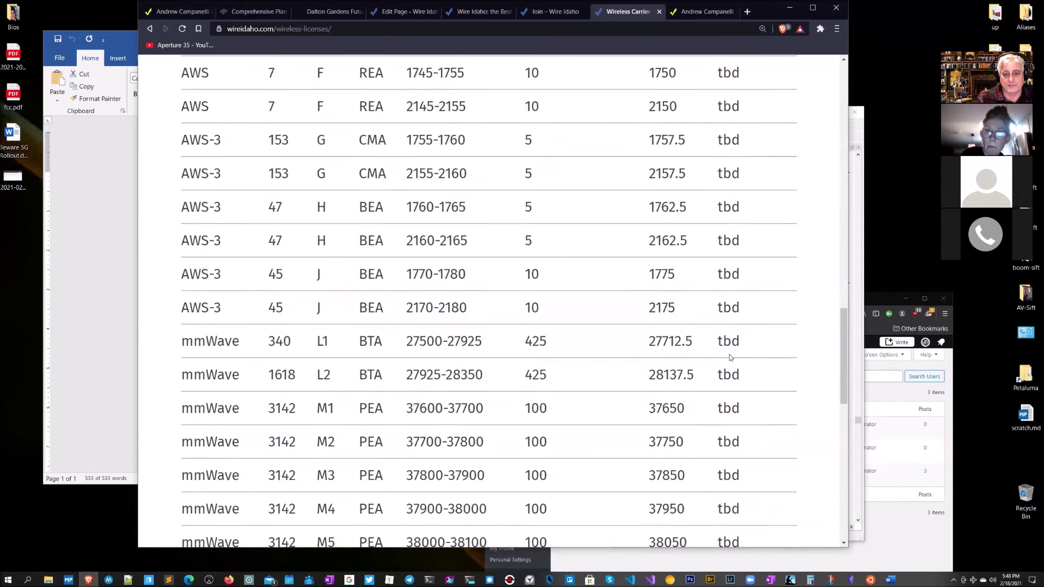
{"action": "scroll", "coordinate": [730, 357], "scroll_direction": "down", "scroll_amount": 5}
{"action": "left_click_drag", "start_coordinate": [565, 435], "coordinate": [172, 271]}
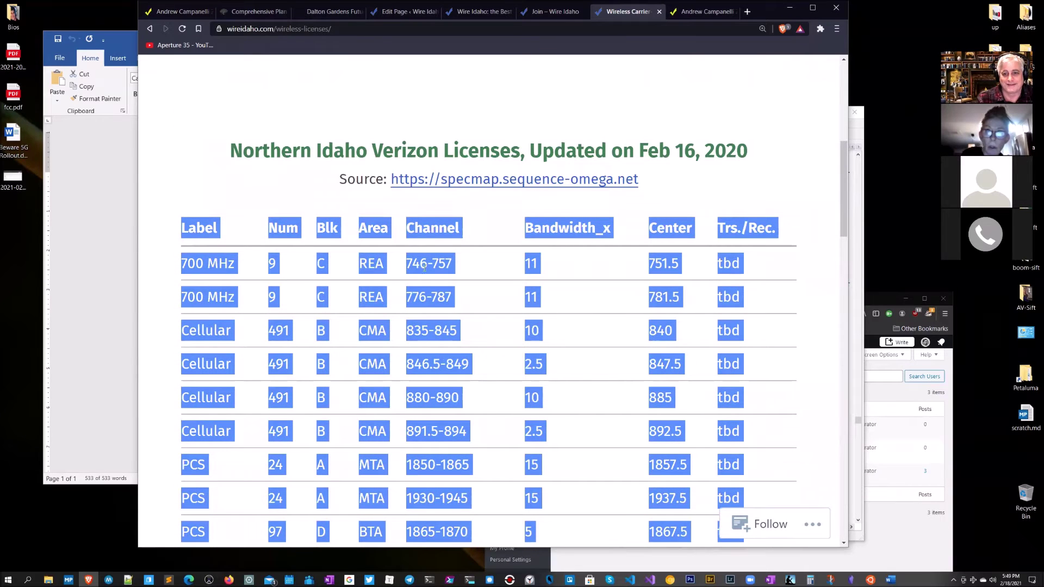
{"action": "left_click", "coordinate": [503, 210]}
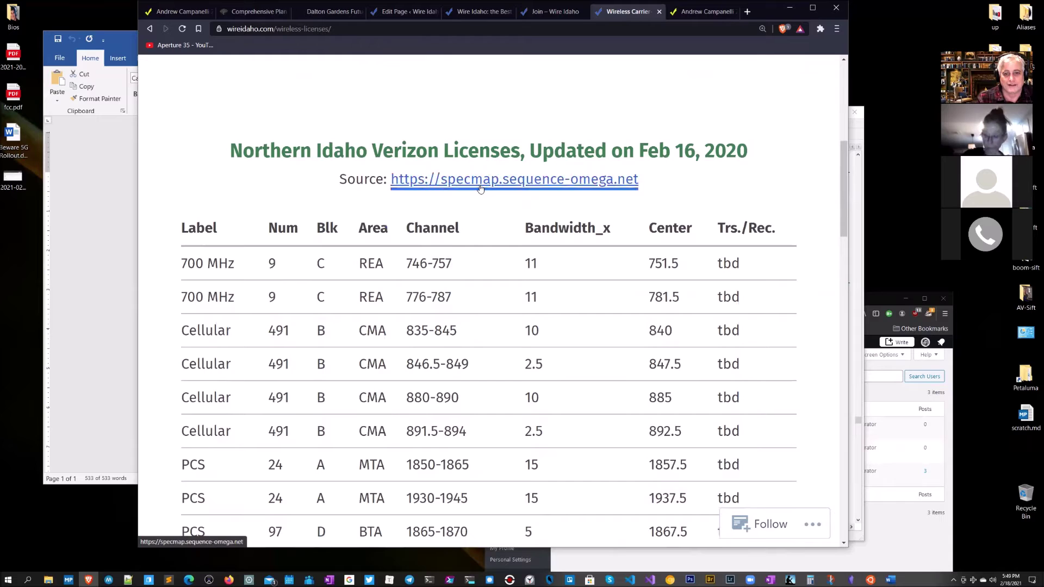
Step: Open Spectrum Omega, accept its terms, and zoom the map toward northern Idaho
{"action": "left_click", "coordinate": [511, 180]}
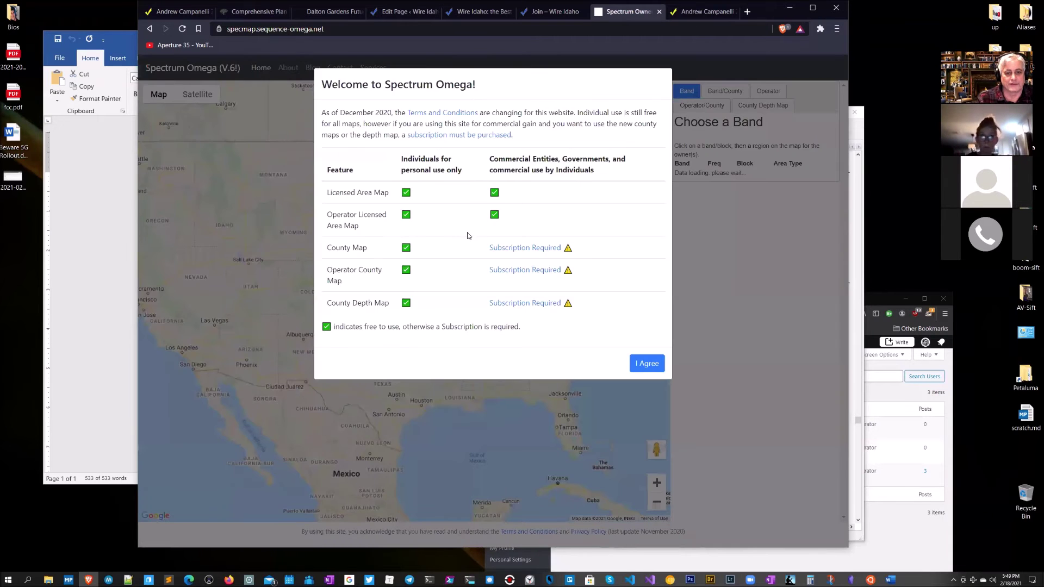
{"action": "left_click", "coordinate": [647, 364]}
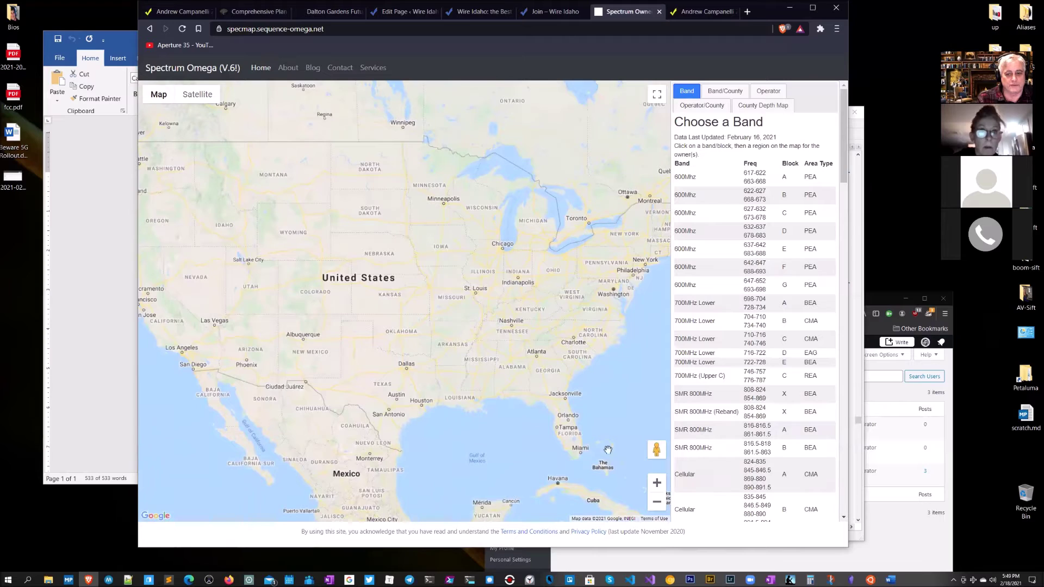
{"action": "left_click", "coordinate": [657, 483]}
{"action": "left_click", "coordinate": [657, 483]}
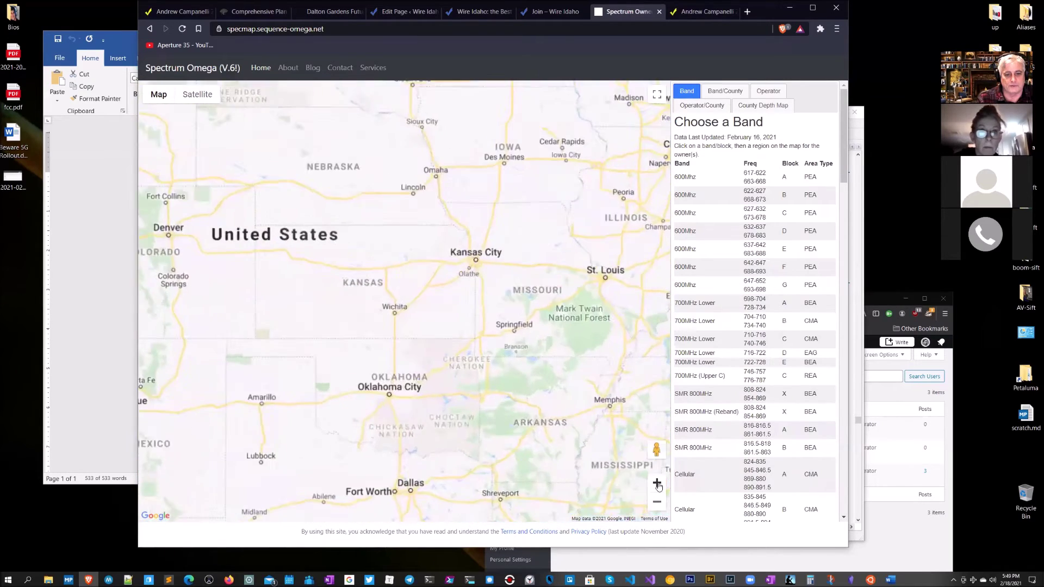
{"action": "left_click_drag", "start_coordinate": [364, 280], "coordinate": [494, 313]}
{"action": "left_click_drag", "start_coordinate": [305, 304], "coordinate": [479, 288]}
{"action": "left_click_drag", "start_coordinate": [380, 228], "coordinate": [452, 408]}
{"action": "left_click_drag", "start_coordinate": [442, 173], "coordinate": [355, 360]}
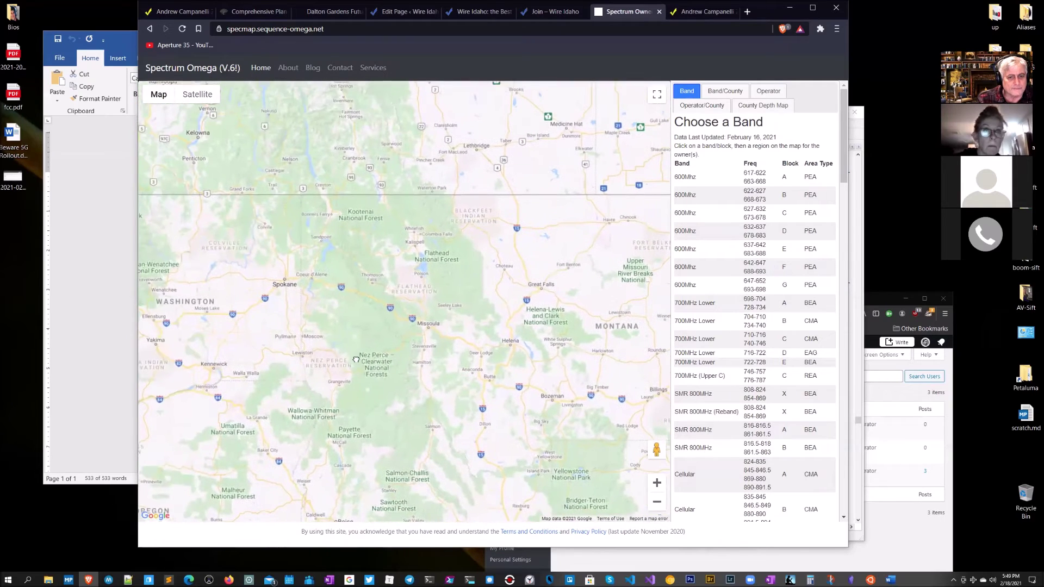
Step: Zoom and center the map on Sandpoint and Lake Pend Oreille
{"action": "left_click", "coordinate": [660, 488]}
{"action": "left_click", "coordinate": [660, 489]}
{"action": "left_click_drag", "start_coordinate": [322, 301], "coordinate": [588, 553]}
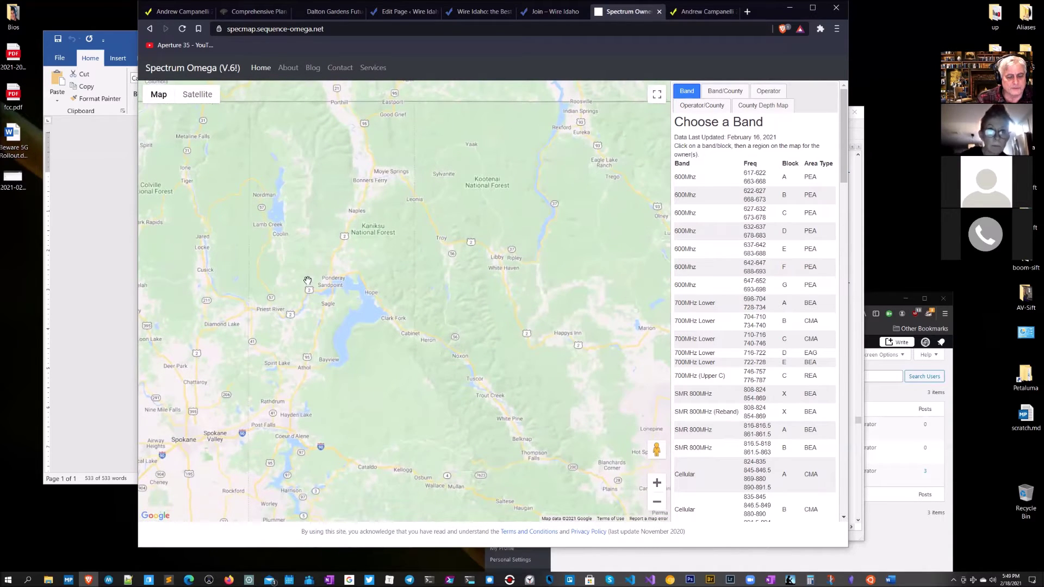
{"action": "left_click_drag", "start_coordinate": [295, 285], "coordinate": [316, 241]}
{"action": "left_click_drag", "start_coordinate": [457, 276], "coordinate": [516, 276]}
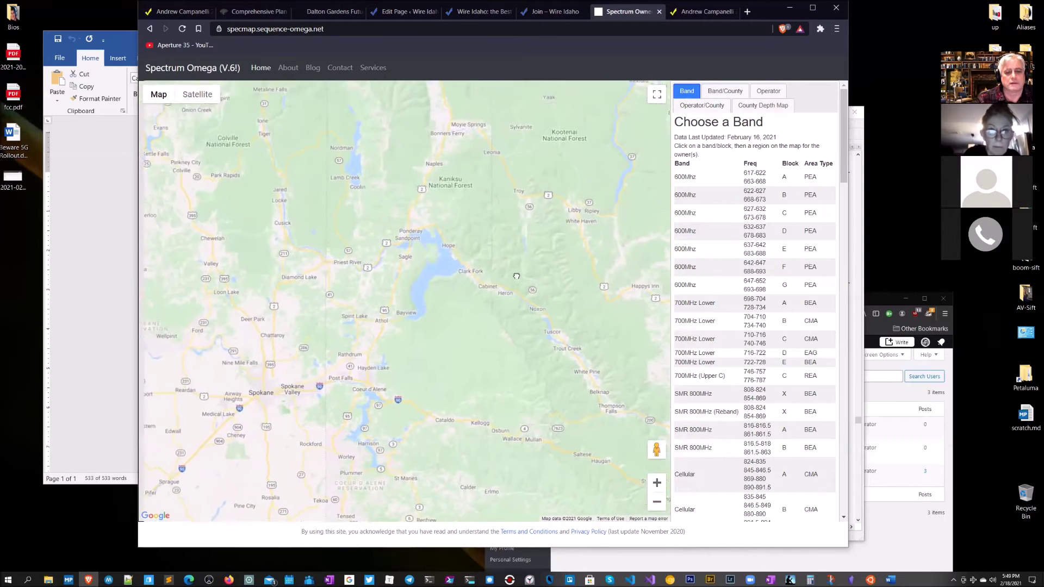
{"action": "left_click", "coordinate": [657, 483]}
{"action": "left_click_drag", "start_coordinate": [424, 304], "coordinate": [380, 286]}
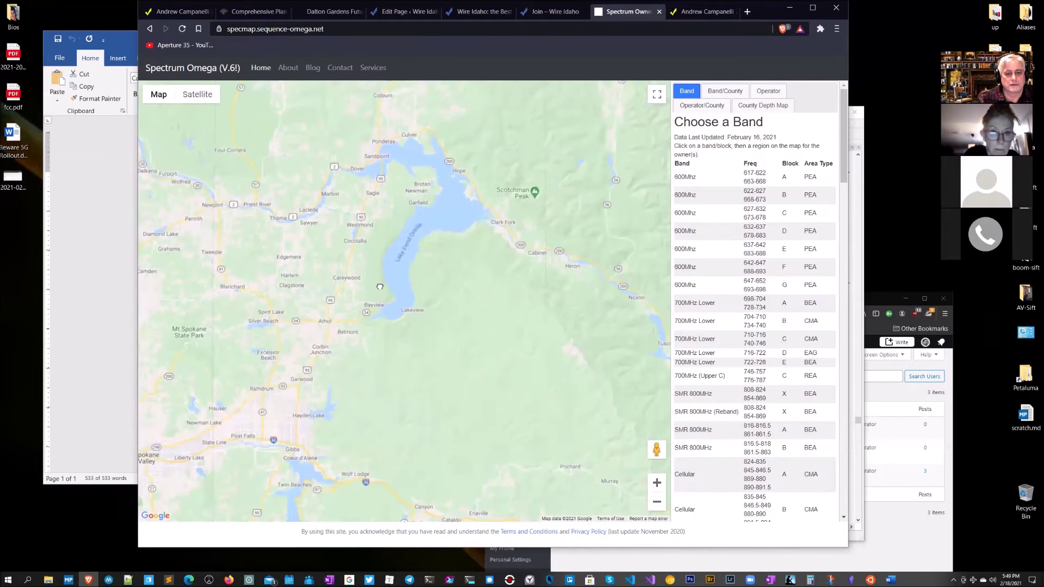
Step: Choose AT&T in the carrier view and map its 600MHz block F areas
{"action": "left_click", "coordinate": [720, 106]}
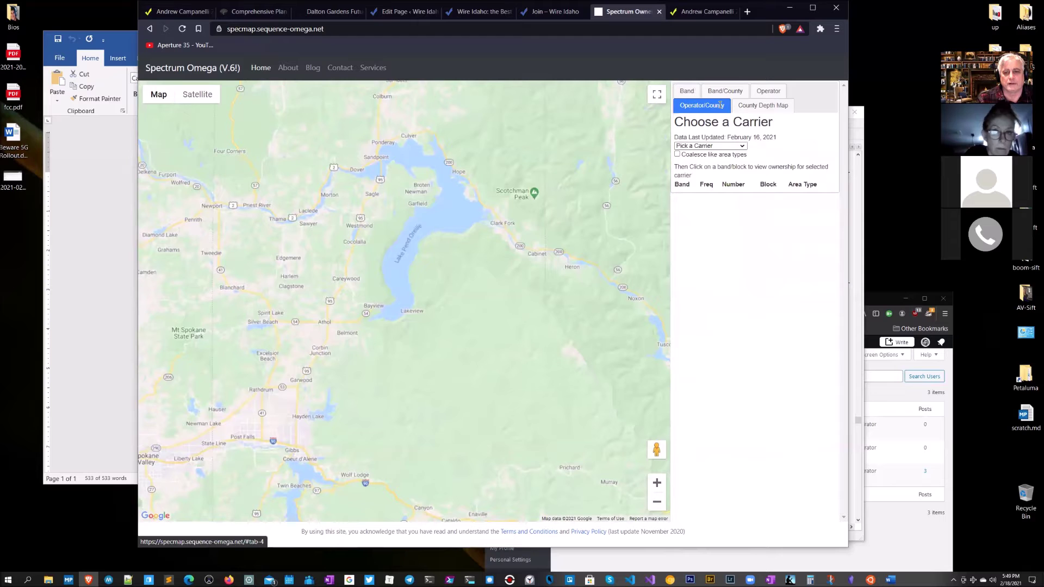
{"action": "left_click", "coordinate": [721, 146]}
{"action": "left_click", "coordinate": [710, 169]}
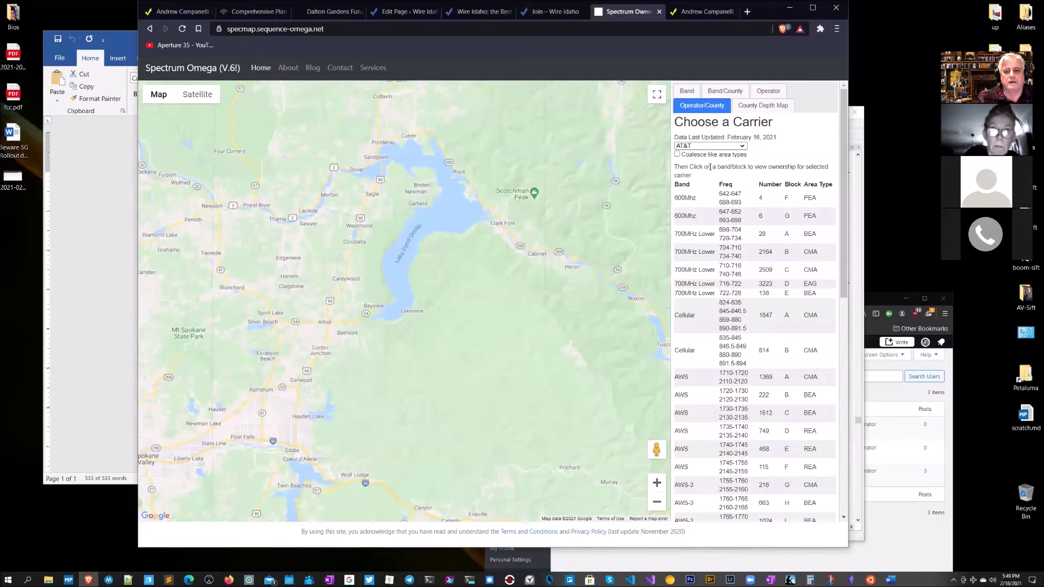
{"action": "left_click", "coordinate": [689, 200]}
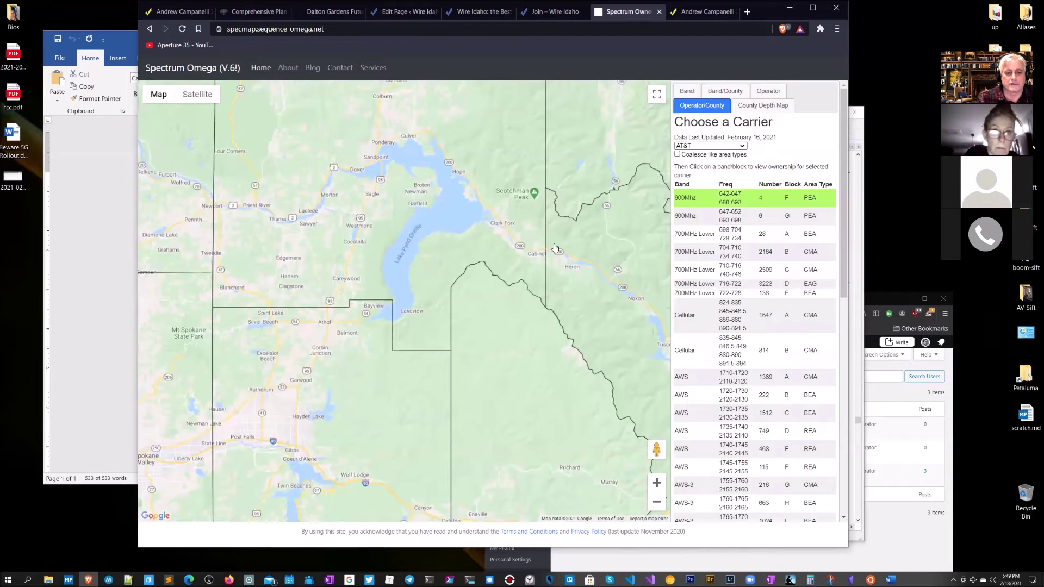
Step: Map AT&T's 600MHz block G and 700MHz Lower blocks A through E
{"action": "left_click", "coordinate": [702, 217]}
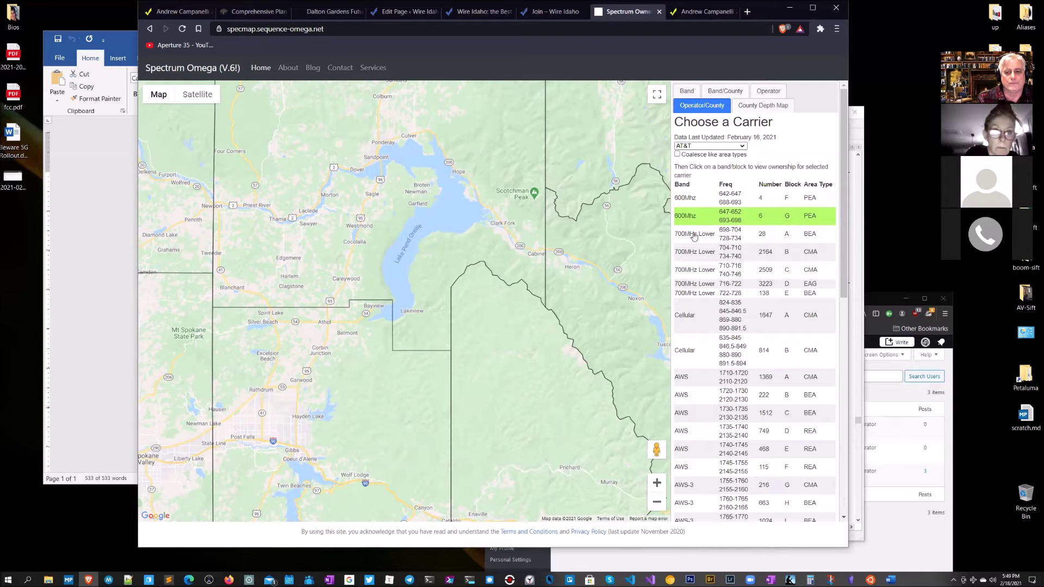
{"action": "left_click", "coordinate": [694, 235]}
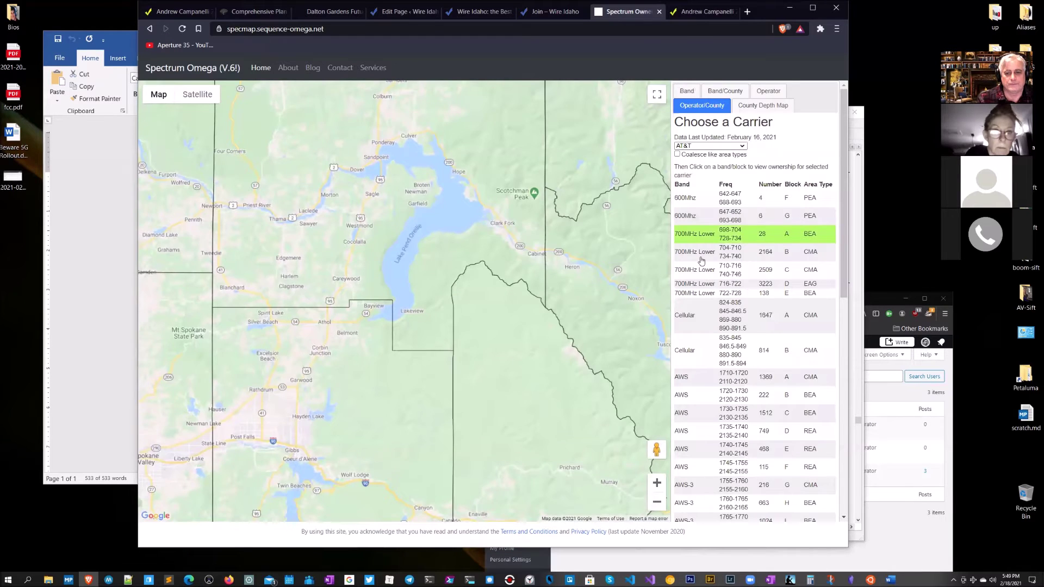
{"action": "left_click", "coordinate": [702, 261]}
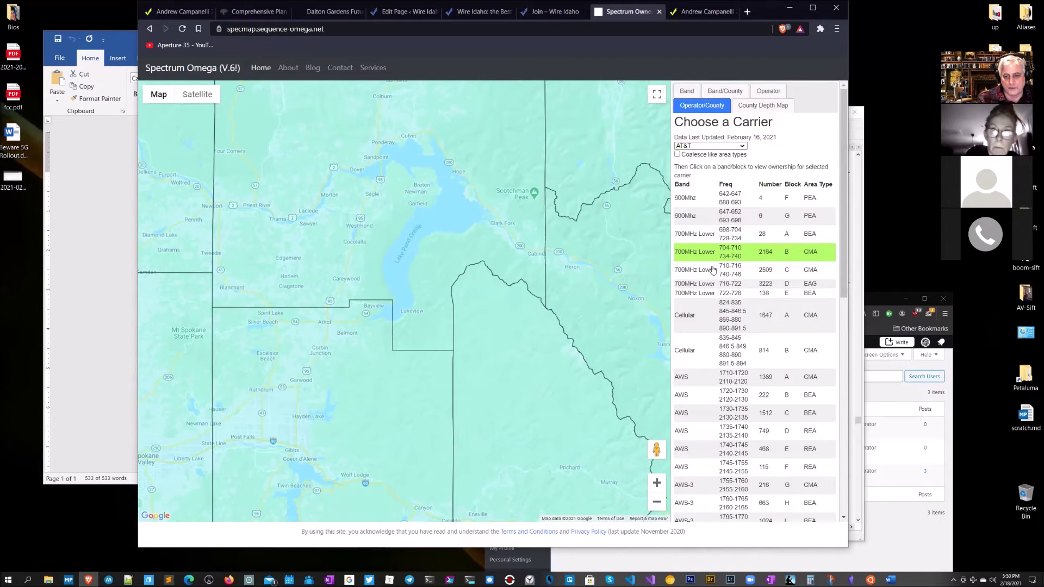
{"action": "left_click", "coordinate": [713, 270]}
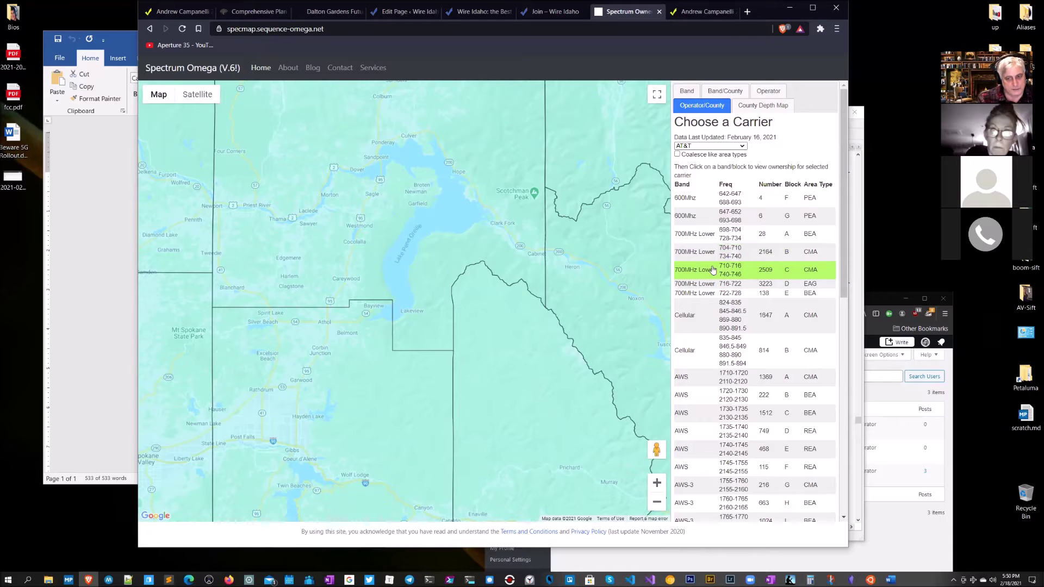
{"action": "left_click", "coordinate": [709, 283]}
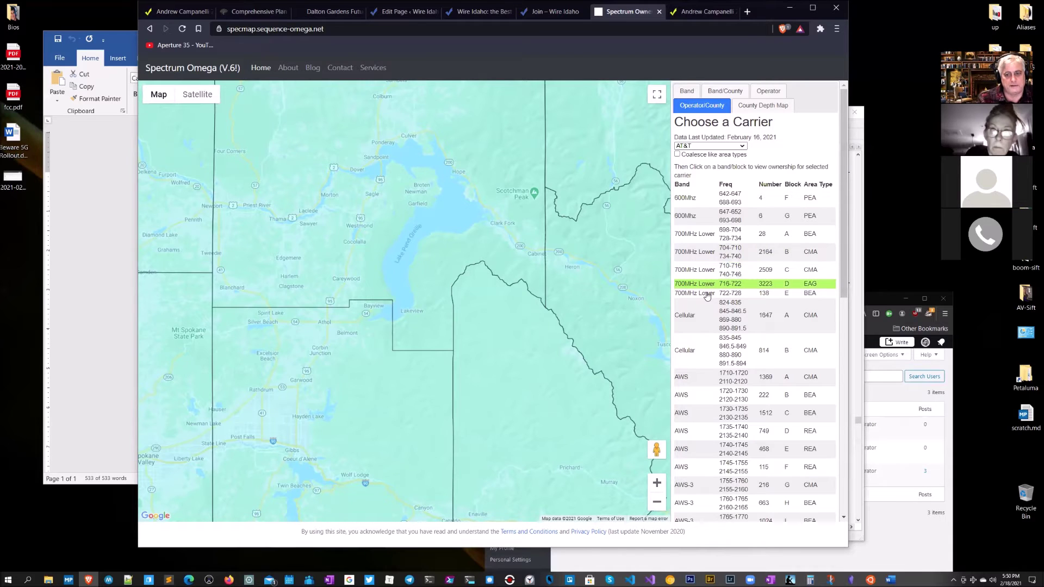
{"action": "left_click", "coordinate": [707, 293]}
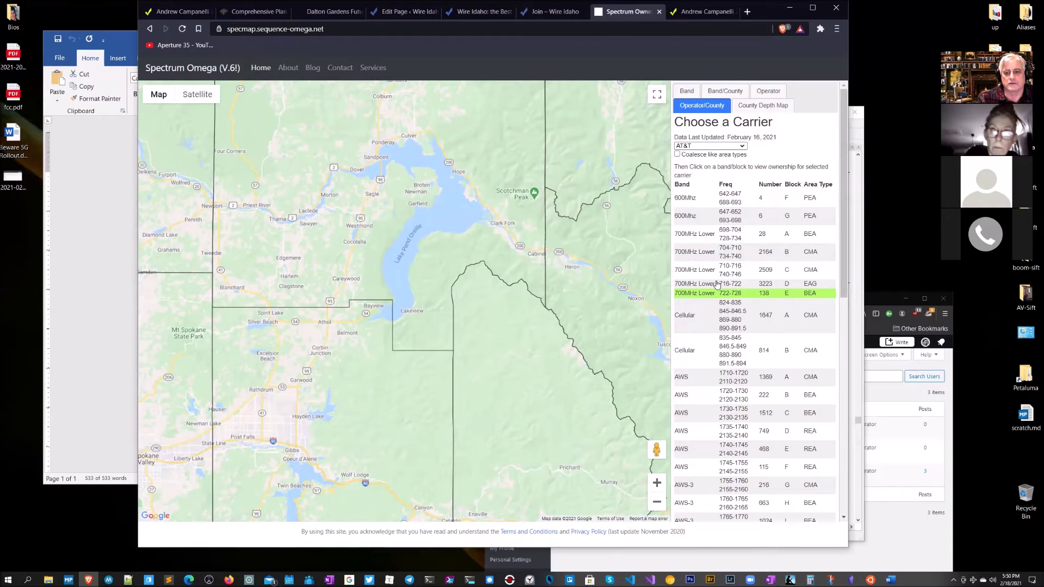
Step: Map AT&T's mmWave blocks E, F, G, L1, M10 and N1
{"action": "scroll", "coordinate": [721, 370], "scroll_direction": "down", "scroll_amount": 15}
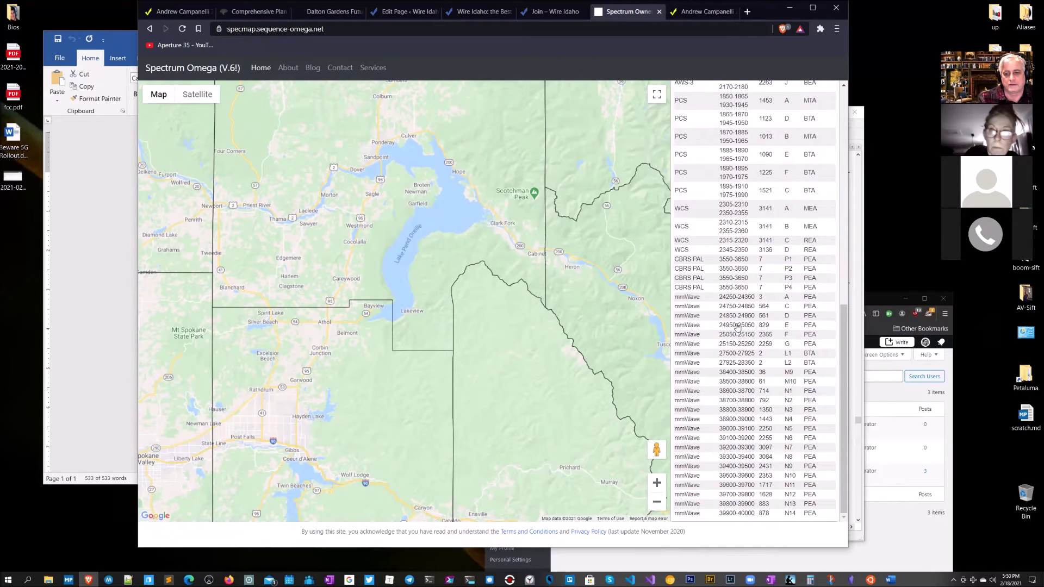
{"action": "left_click", "coordinate": [737, 326]}
{"action": "left_click", "coordinate": [735, 335]}
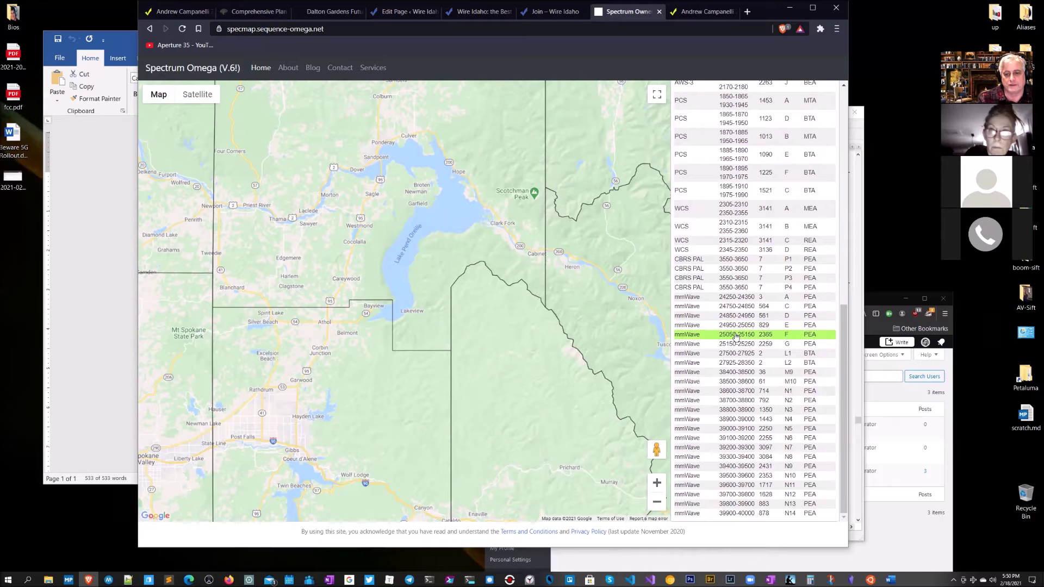
{"action": "left_click", "coordinate": [734, 343]}
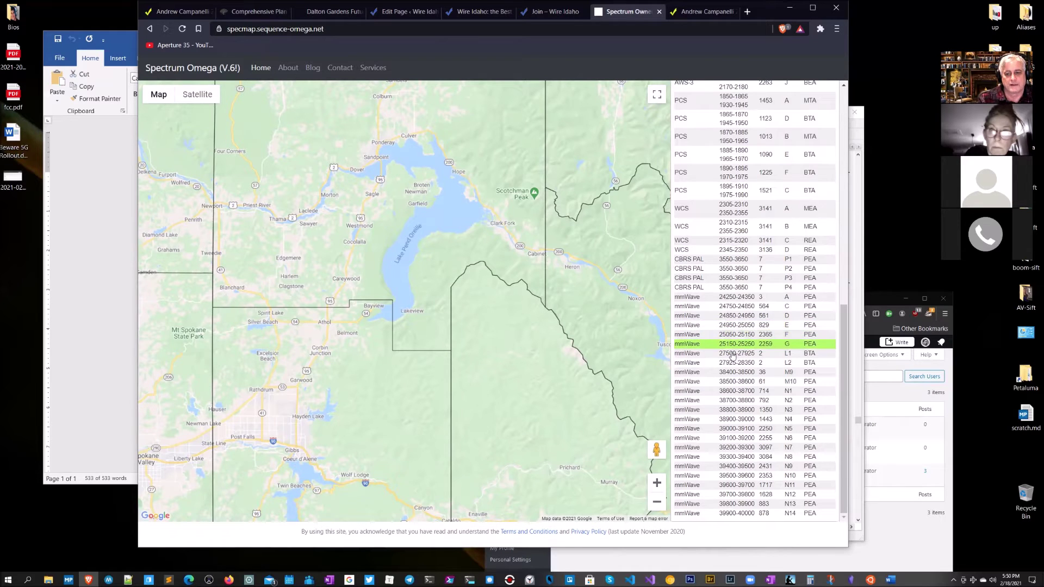
{"action": "left_click", "coordinate": [733, 354]}
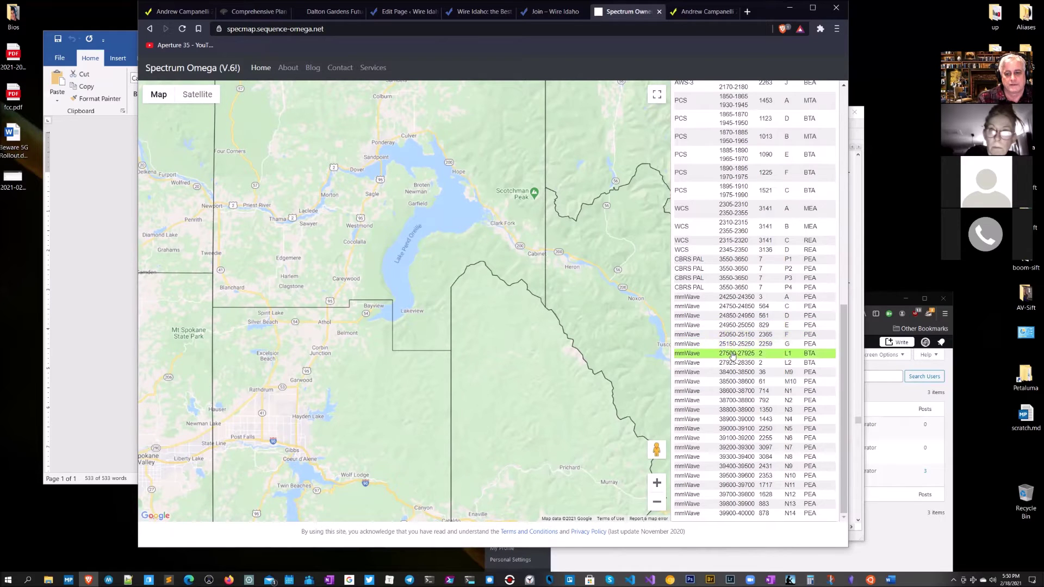
{"action": "left_click", "coordinate": [733, 384]}
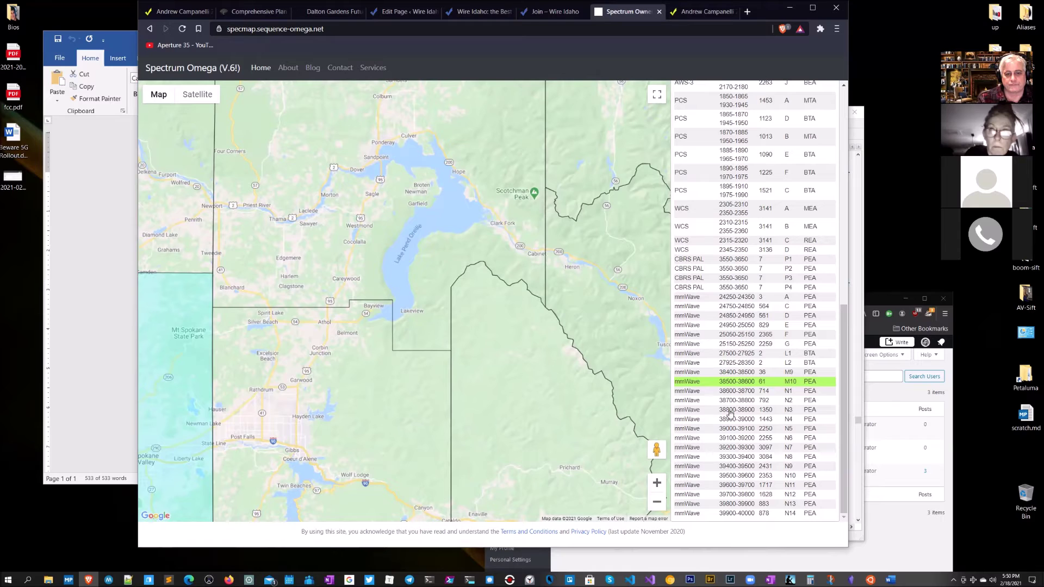
{"action": "left_click", "coordinate": [745, 392]}
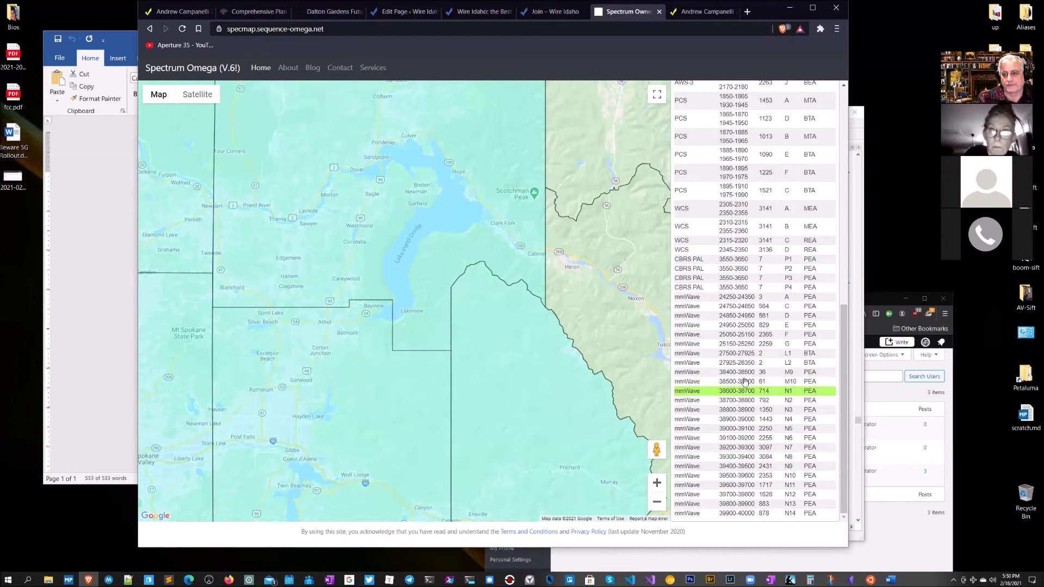
{"action": "scroll", "coordinate": [762, 358], "scroll_direction": "up", "scroll_amount": 15}
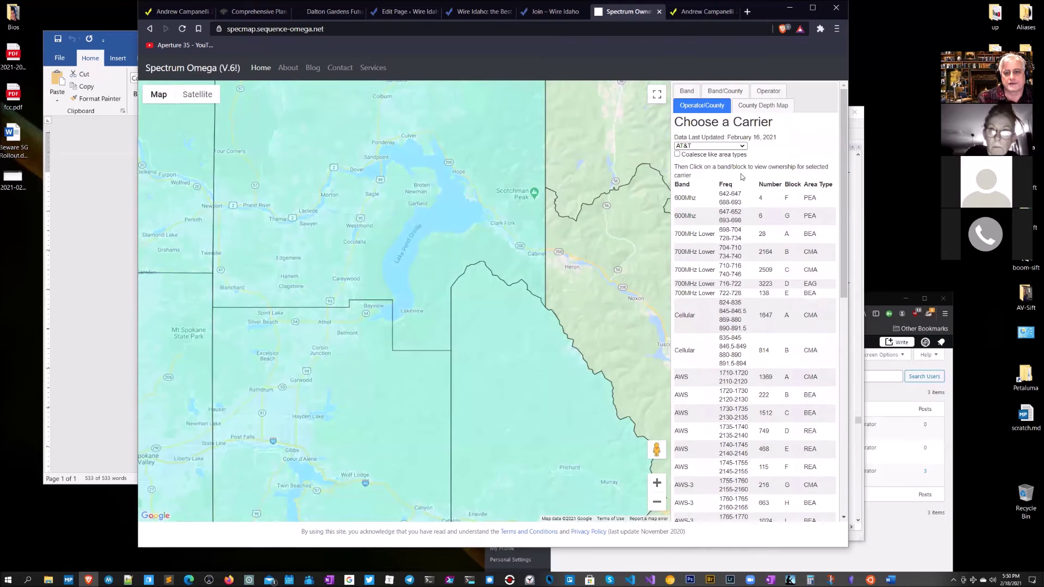
{"action": "left_click", "coordinate": [743, 147]}
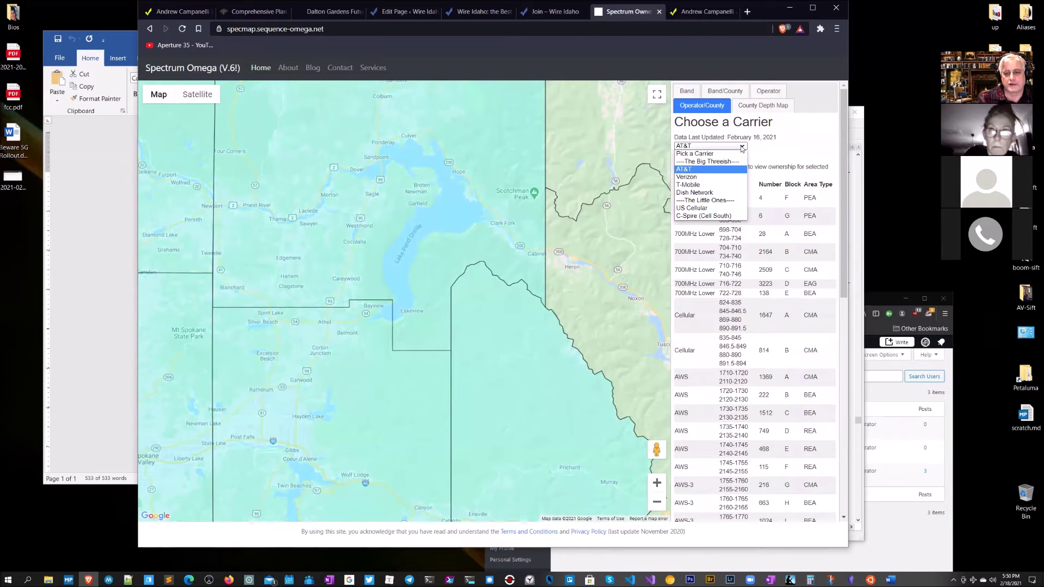
Step: Map T-Mobile's 600MHz blocks A through G, return to block E, then close Spectrum Omega
{"action": "left_click", "coordinate": [710, 185]}
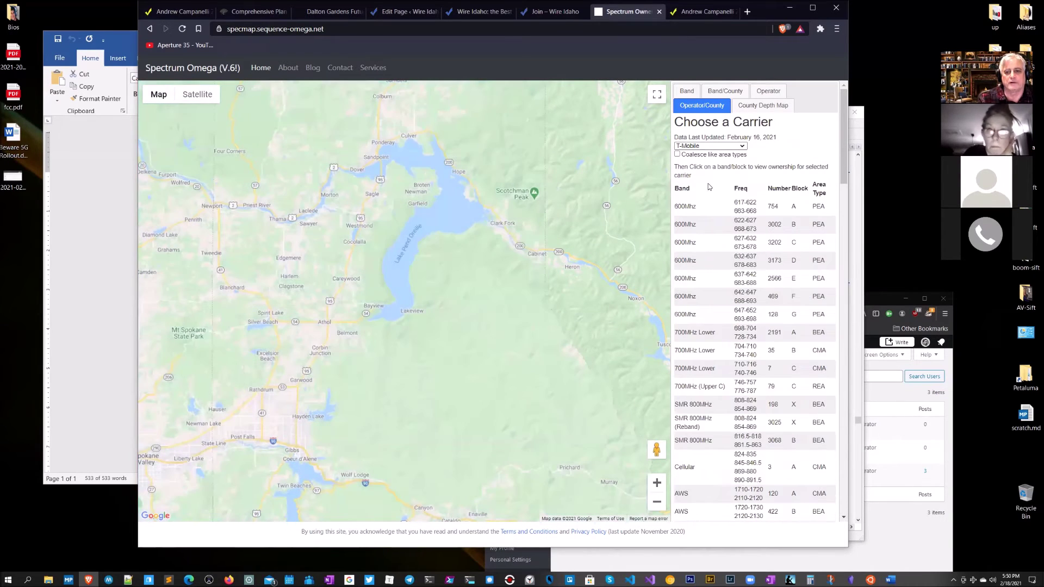
{"action": "left_click", "coordinate": [698, 214]}
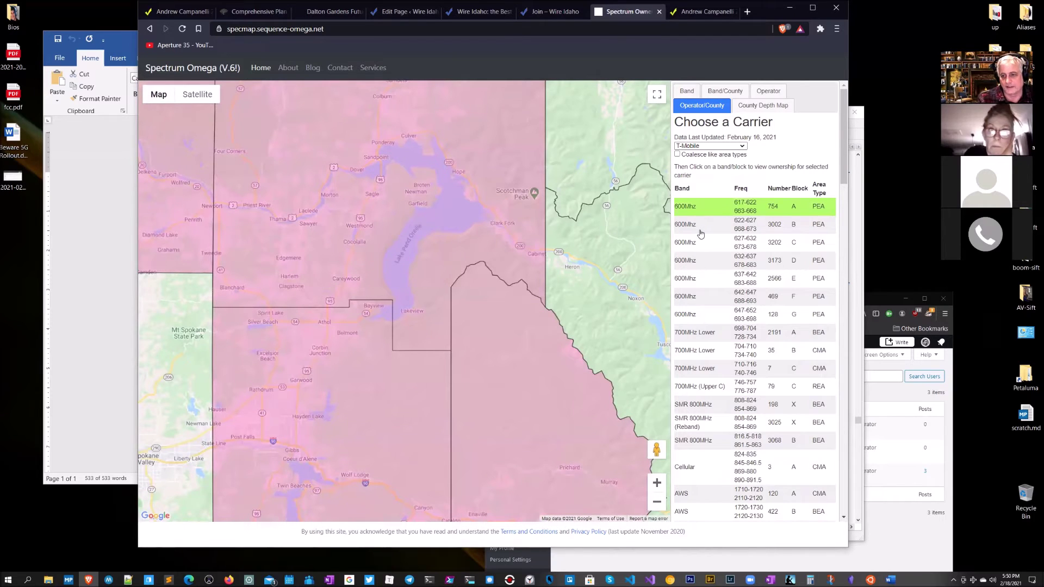
{"action": "left_click", "coordinate": [701, 235]}
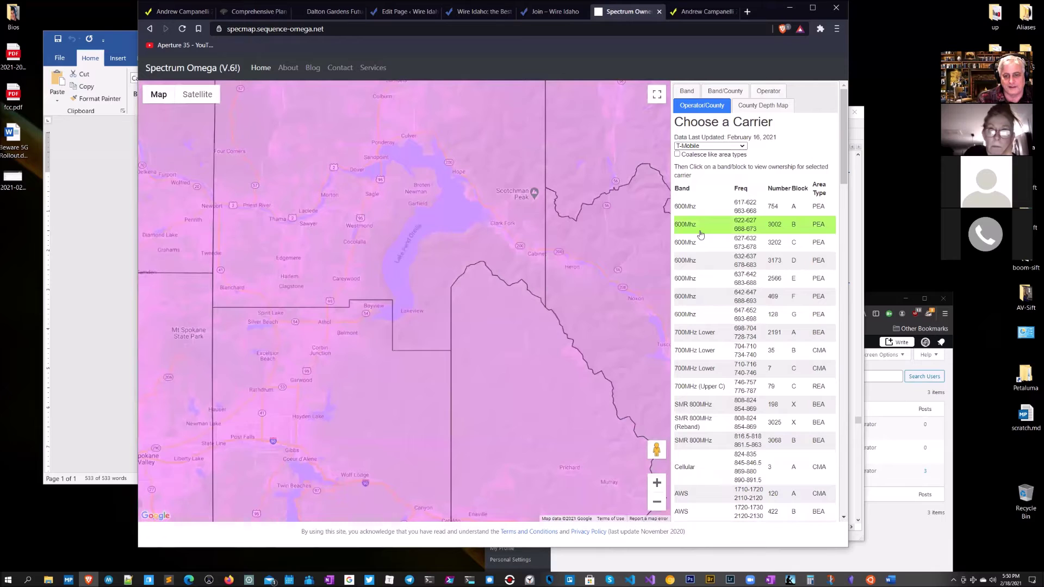
{"action": "left_click", "coordinate": [699, 245]}
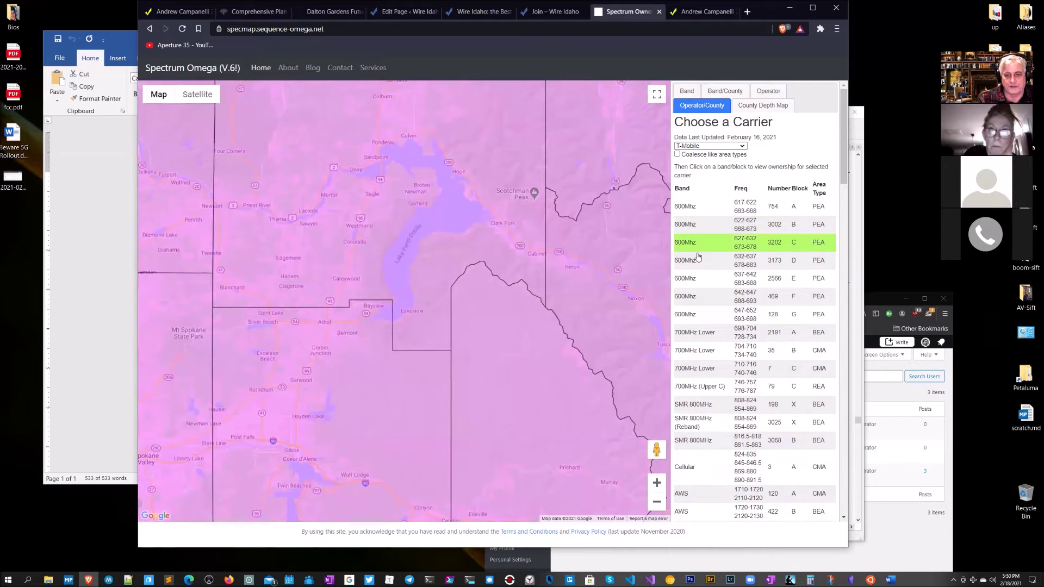
{"action": "left_click", "coordinate": [695, 262]}
{"action": "left_click", "coordinate": [696, 285]}
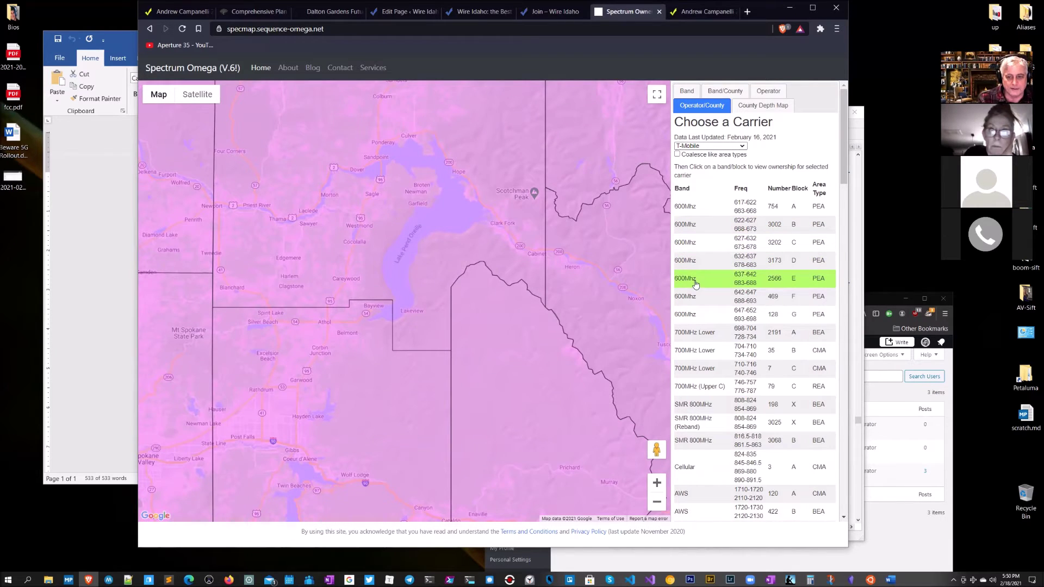
{"action": "left_click", "coordinate": [693, 298]}
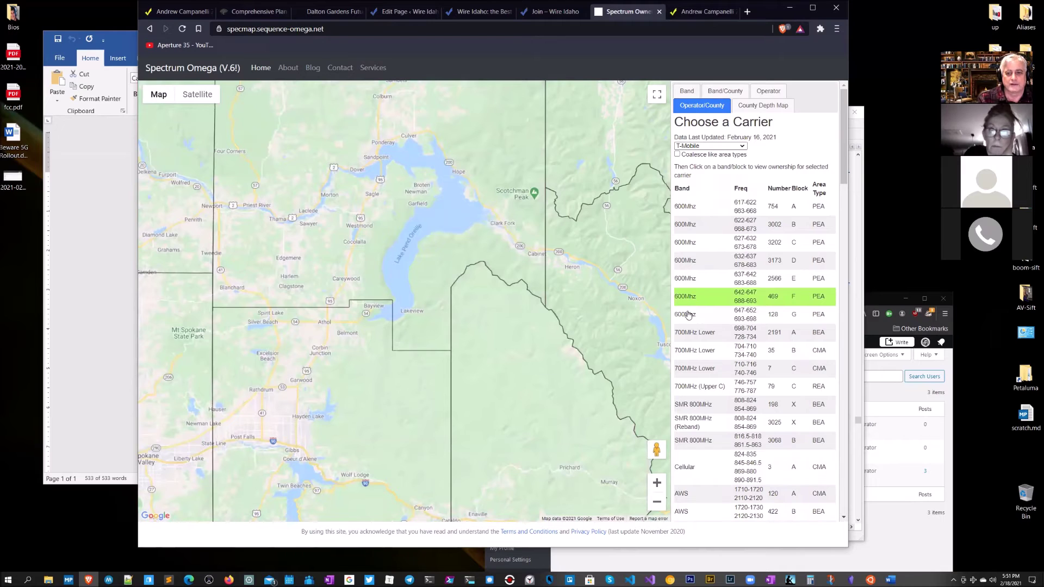
{"action": "left_click", "coordinate": [688, 315]}
{"action": "left_click", "coordinate": [690, 279]}
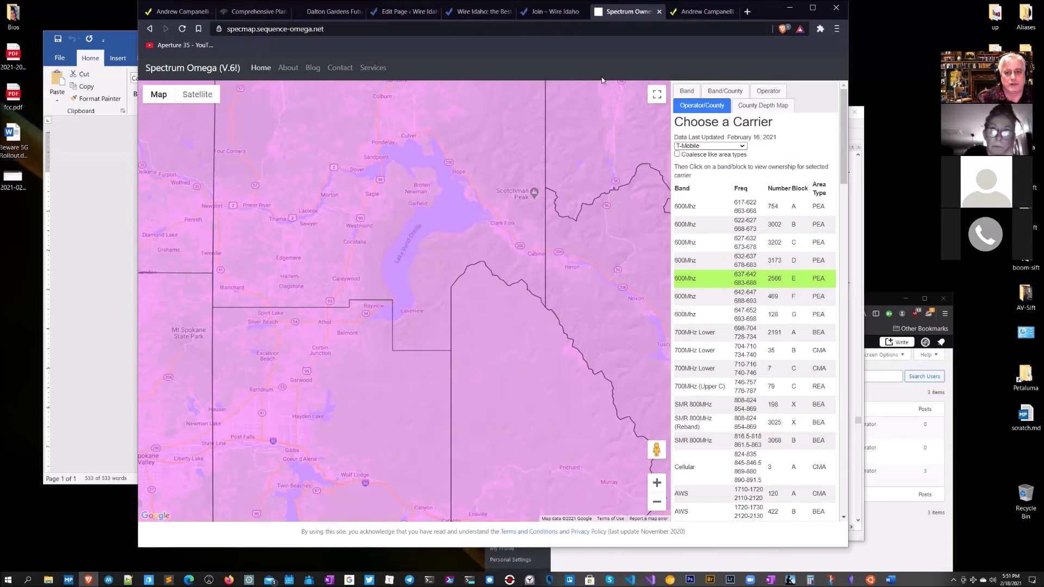
{"action": "left_click", "coordinate": [659, 11]}
Step: Bring the Join page back, reset zoom with Ctrl+0, and browse the Dilbert 4G/5G page
{"action": "scroll", "coordinate": [530, 346], "scroll_direction": "down", "scroll_amount": 1}
{"action": "key", "text": "alt+Tab"}
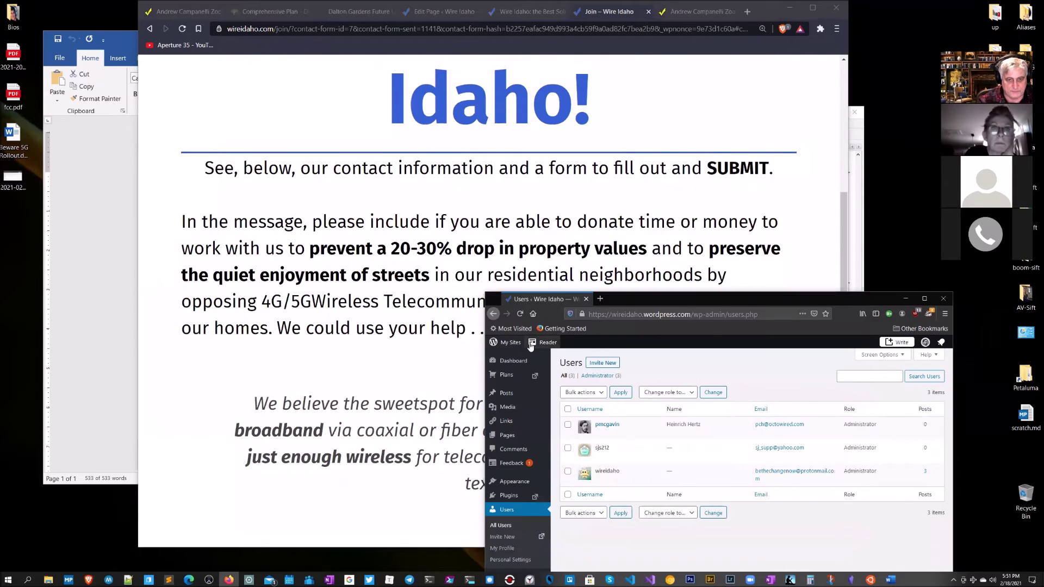
{"action": "left_click", "coordinate": [650, 223]}
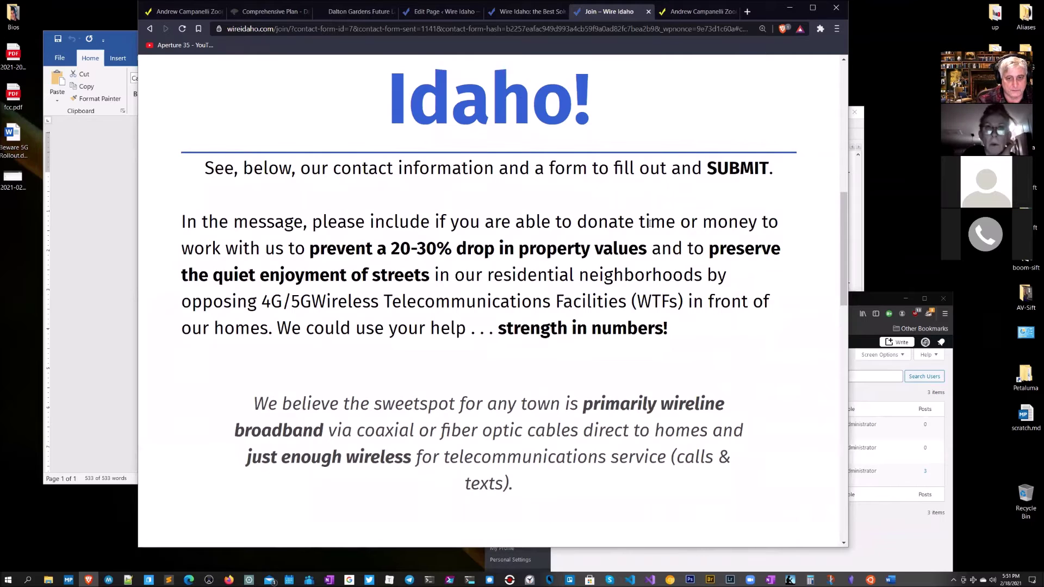
{"action": "key", "text": "ctrl+0"}
{"action": "scroll", "coordinate": [644, 253], "scroll_direction": "up", "scroll_amount": 5}
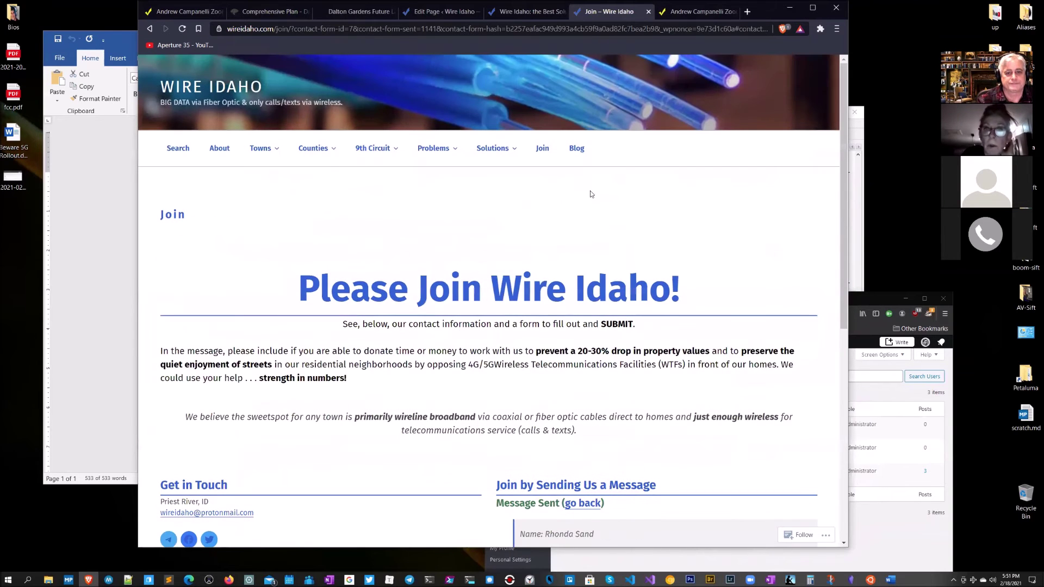
{"action": "mouse_move", "coordinate": [417, 150]}
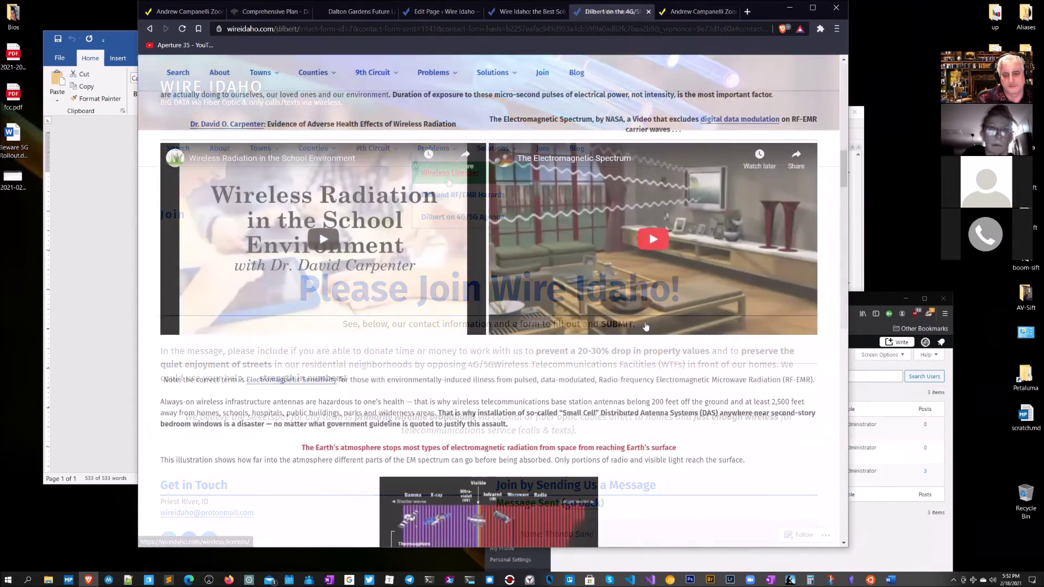
{"action": "scroll", "coordinate": [625, 347], "scroll_direction": "down", "scroll_amount": 10}
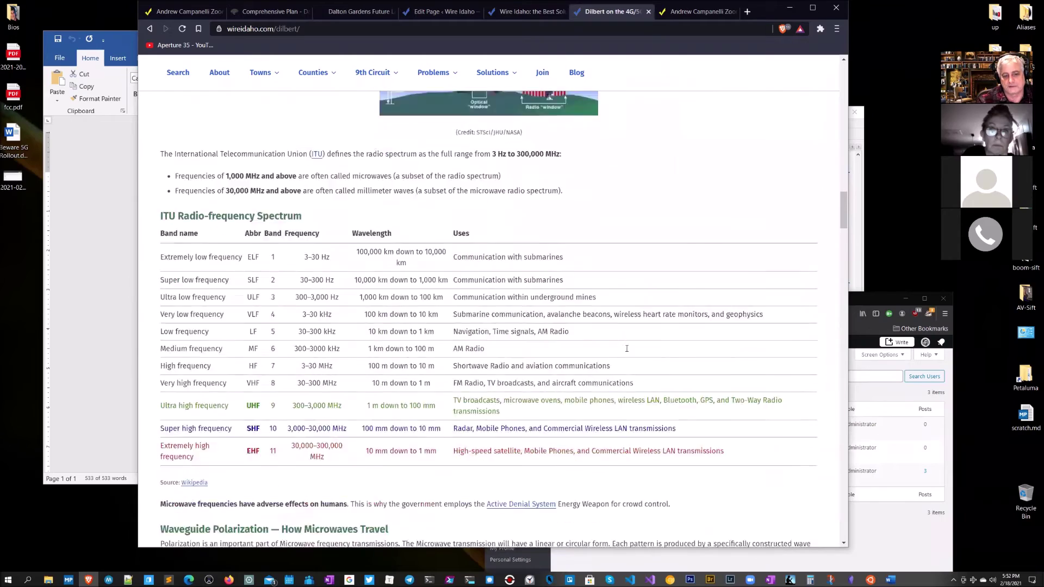
{"action": "scroll", "coordinate": [626, 349], "scroll_direction": "down", "scroll_amount": 5}
{"action": "scroll", "coordinate": [626, 348], "scroll_direction": "up", "scroll_amount": 12}
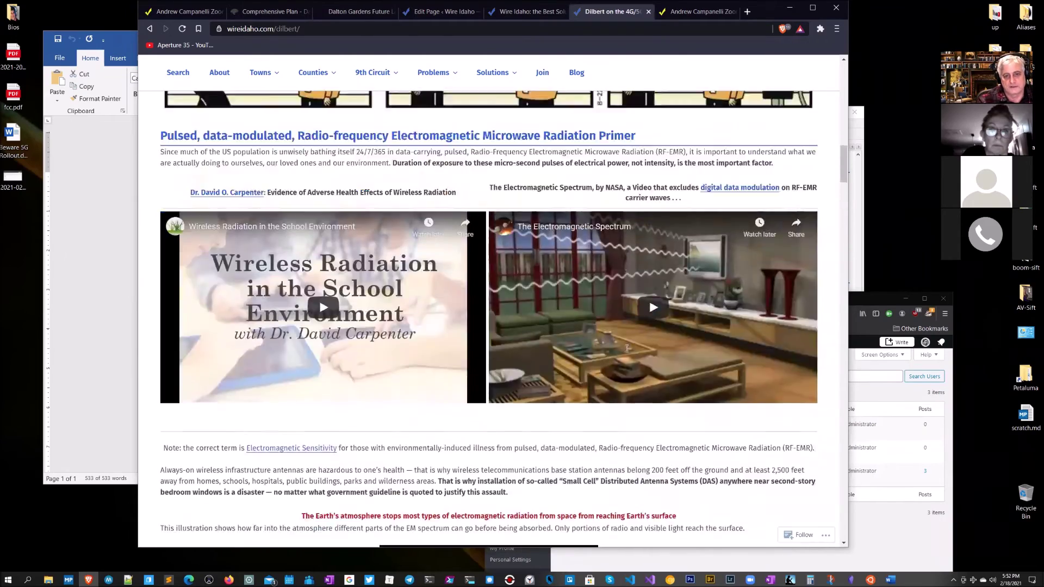
{"action": "scroll", "coordinate": [626, 348], "scroll_direction": "up", "scroll_amount": 10}
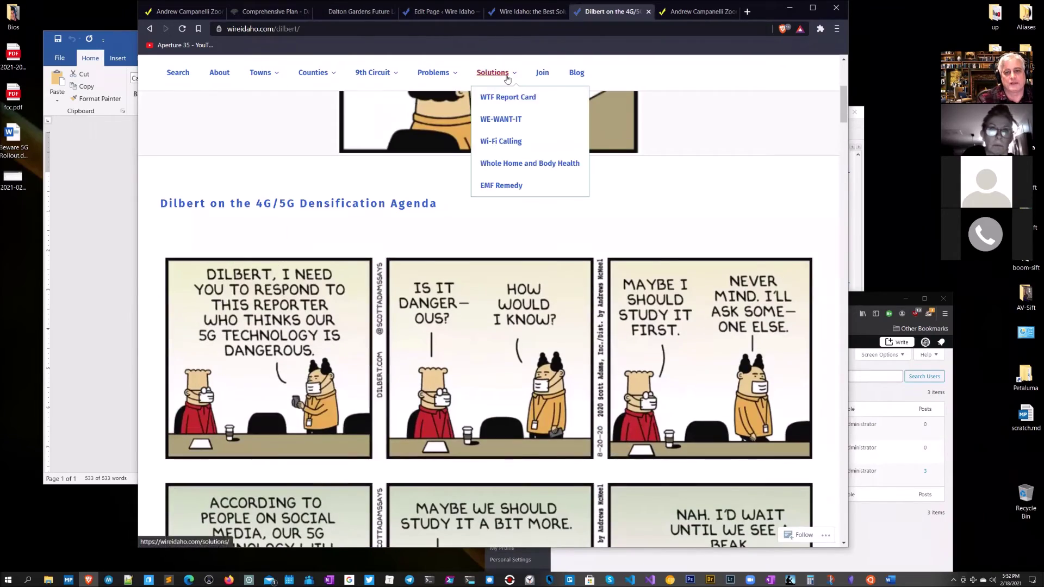
Step: Open the WTF Report Card page from Solutions and scroll down to the Grade / Signal Strength / Action table
{"action": "left_click", "coordinate": [513, 99]}
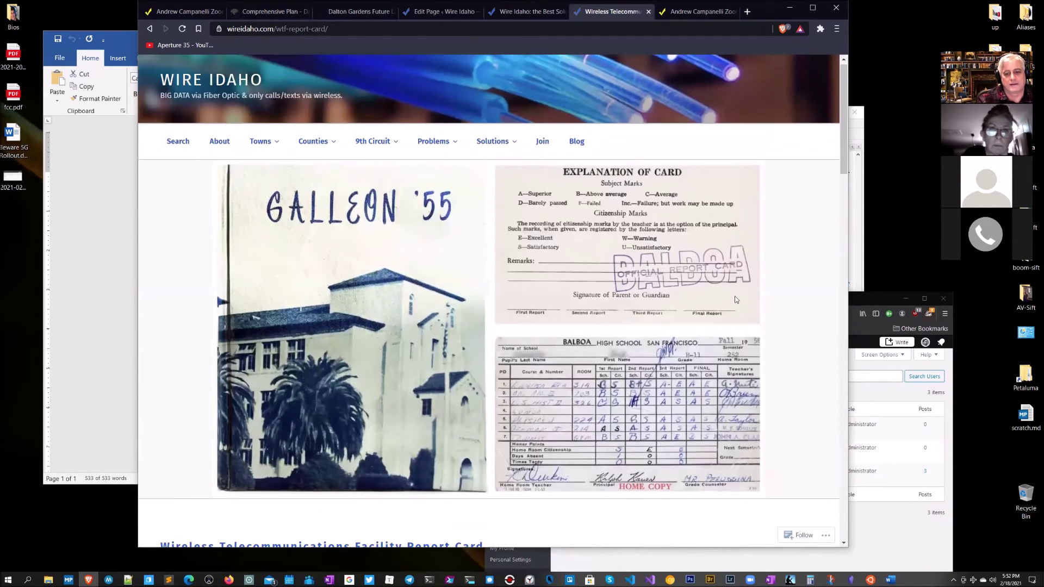
{"action": "scroll", "coordinate": [735, 299], "scroll_direction": "down", "scroll_amount": 7}
{"action": "scroll", "coordinate": [735, 300], "scroll_direction": "up", "scroll_amount": 7}
{"action": "scroll", "coordinate": [744, 293], "scroll_direction": "up", "scroll_amount": 1}
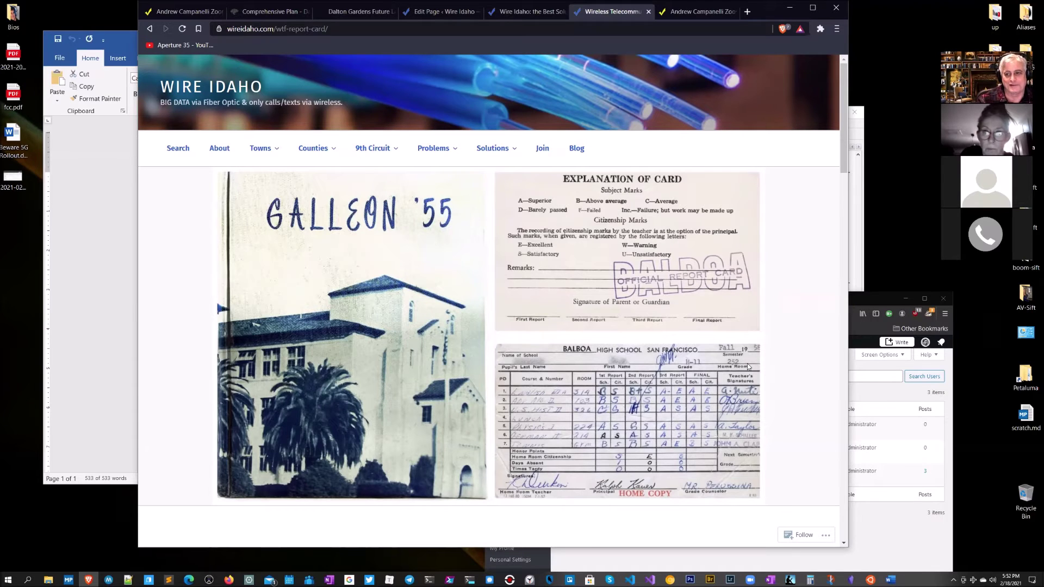
{"action": "scroll", "coordinate": [747, 376], "scroll_direction": "down", "scroll_amount": 10}
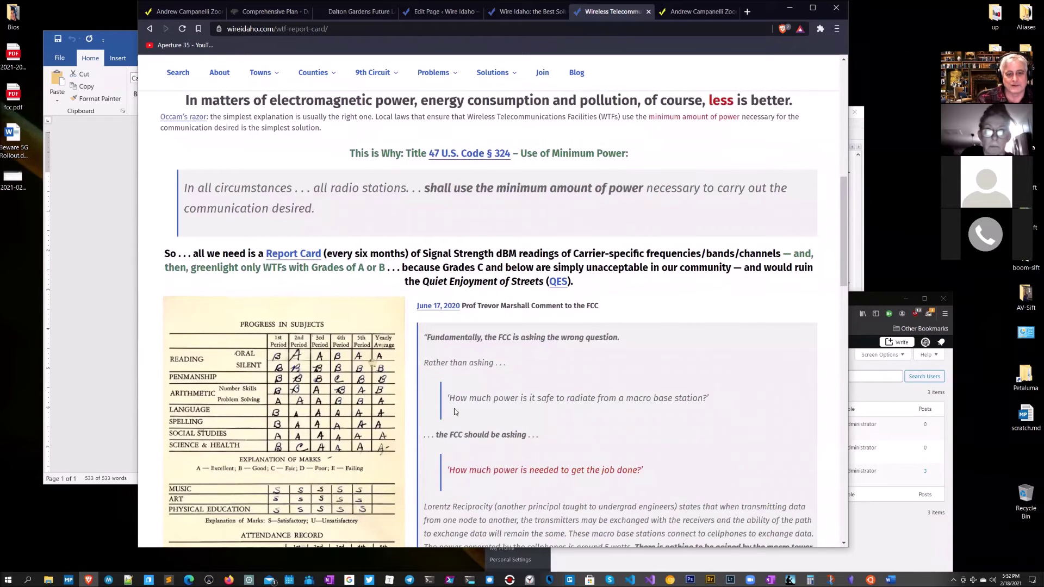
{"action": "scroll", "coordinate": [565, 354], "scroll_direction": "down", "scroll_amount": 4}
{"action": "scroll", "coordinate": [564, 381], "scroll_direction": "down", "scroll_amount": 3}
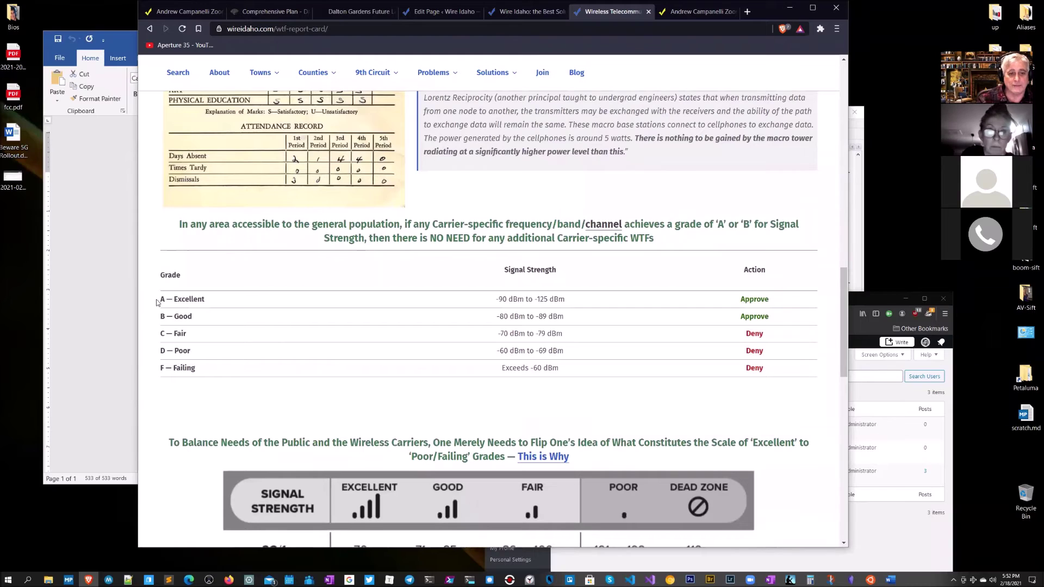
Step: Highlight the A and B grade rows with their -90 to -125 dBm and -80 to -89 dBm ranges
{"action": "left_click_drag", "start_coordinate": [161, 298], "coordinate": [222, 299]}
{"action": "left_click_drag", "start_coordinate": [485, 302], "coordinate": [577, 307]}
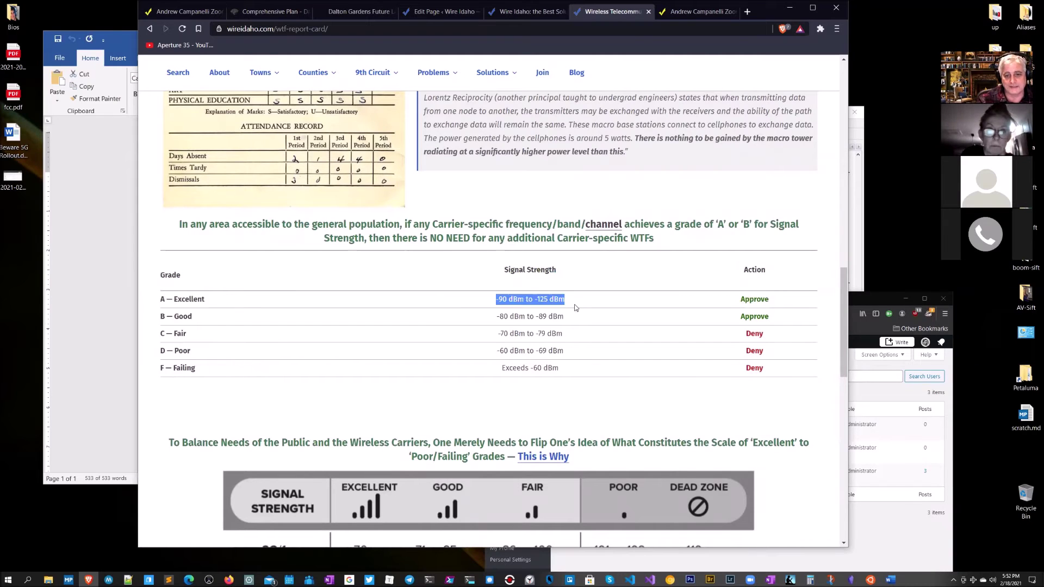
{"action": "left_click_drag", "start_coordinate": [150, 320], "coordinate": [215, 321]}
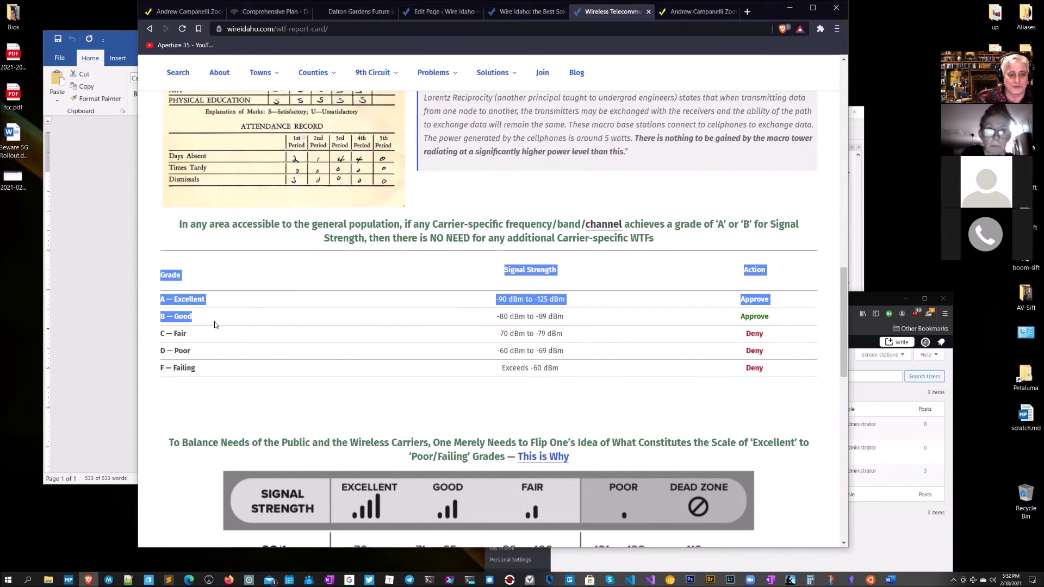
{"action": "left_click_drag", "start_coordinate": [497, 317], "coordinate": [588, 325]}
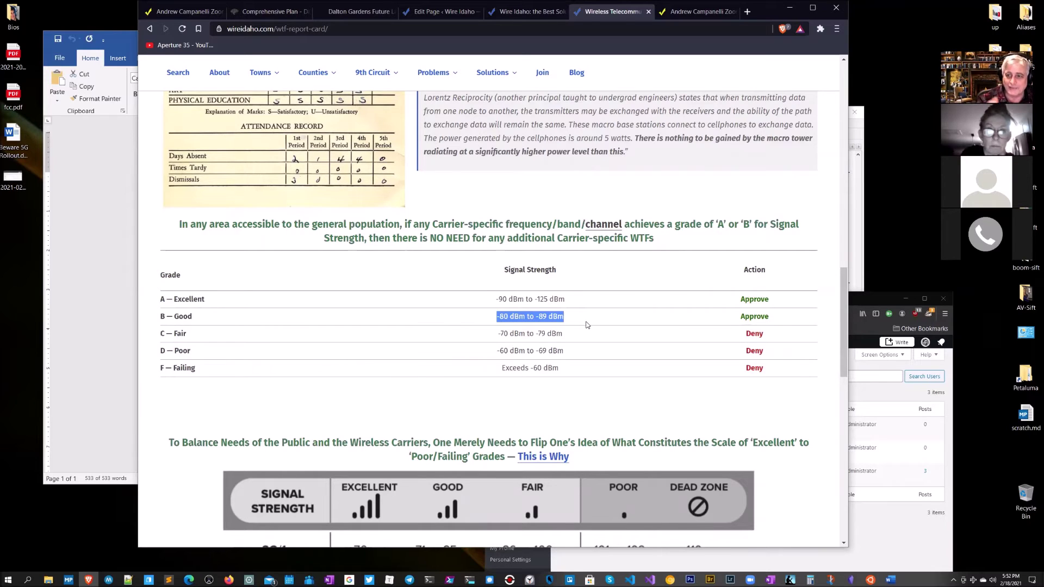
{"action": "scroll", "coordinate": [633, 358], "scroll_direction": "down", "scroll_amount": 2}
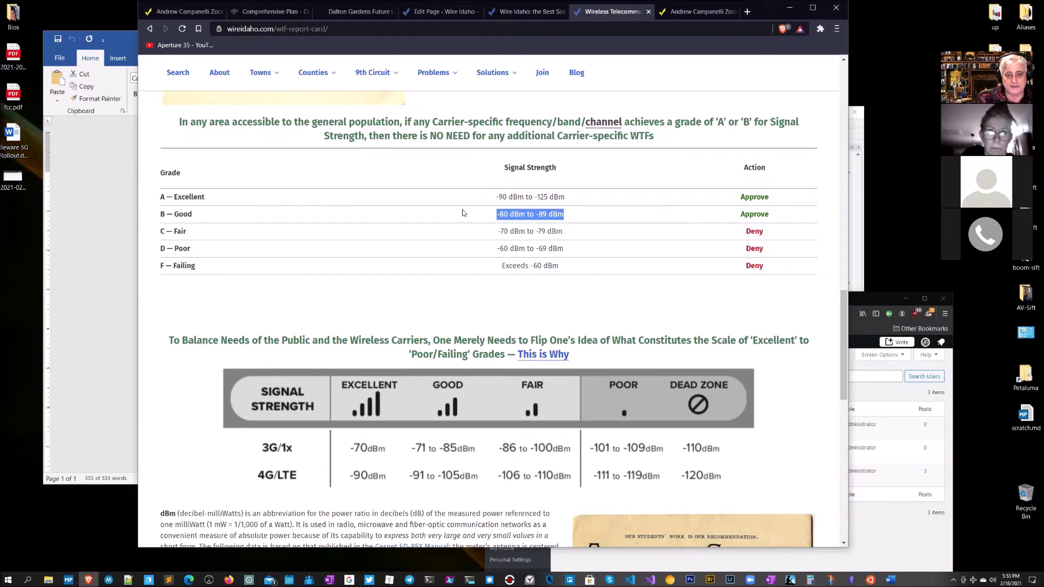
Step: Highlight the Fair (-70 to -79 dBm), Poor and Failing rows, then scroll back to the report card heading
{"action": "left_click_drag", "start_coordinate": [495, 197], "coordinate": [571, 198]}
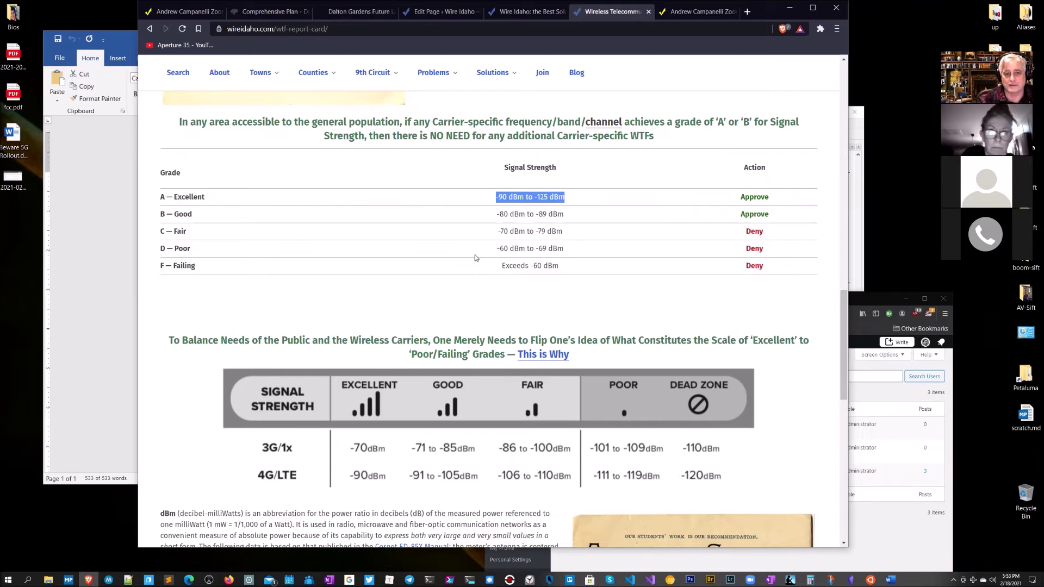
{"action": "left_click", "coordinate": [535, 229]}
{"action": "triple_click", "coordinate": [535, 230]}
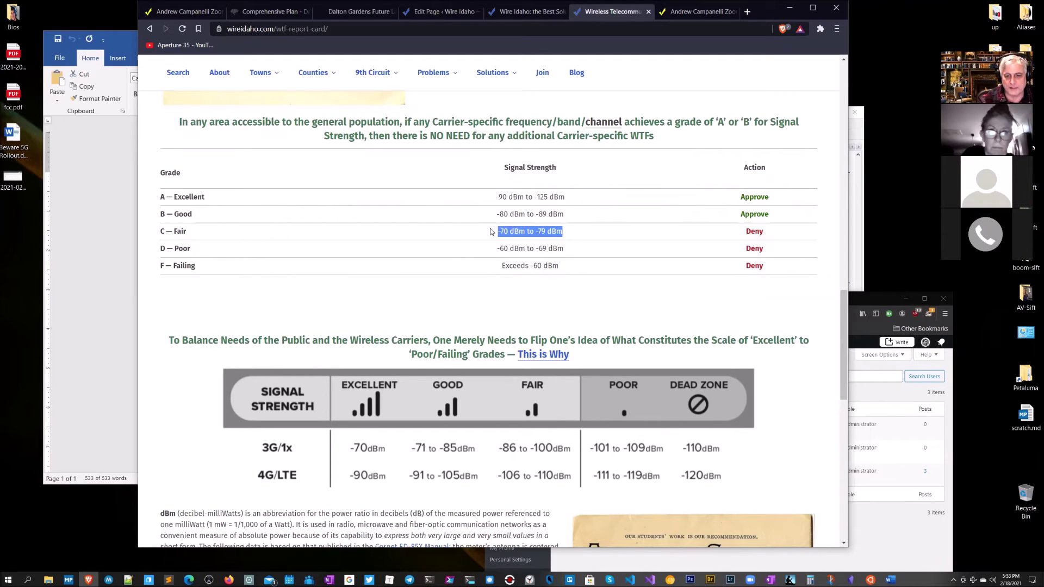
{"action": "left_click_drag", "start_coordinate": [583, 255], "coordinate": [164, 233]}
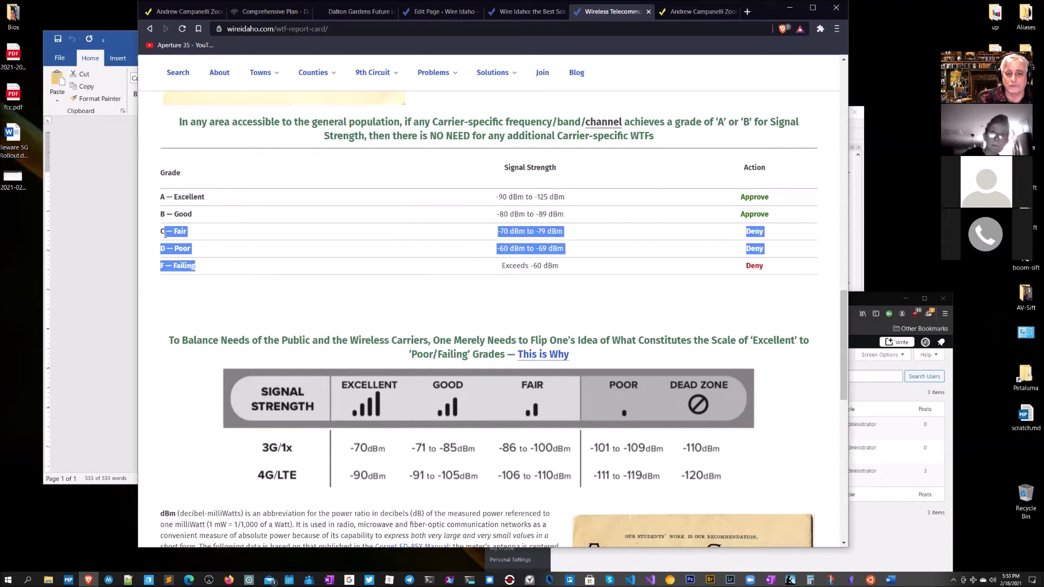
{"action": "scroll", "coordinate": [488, 198], "scroll_direction": "up", "scroll_amount": 3}
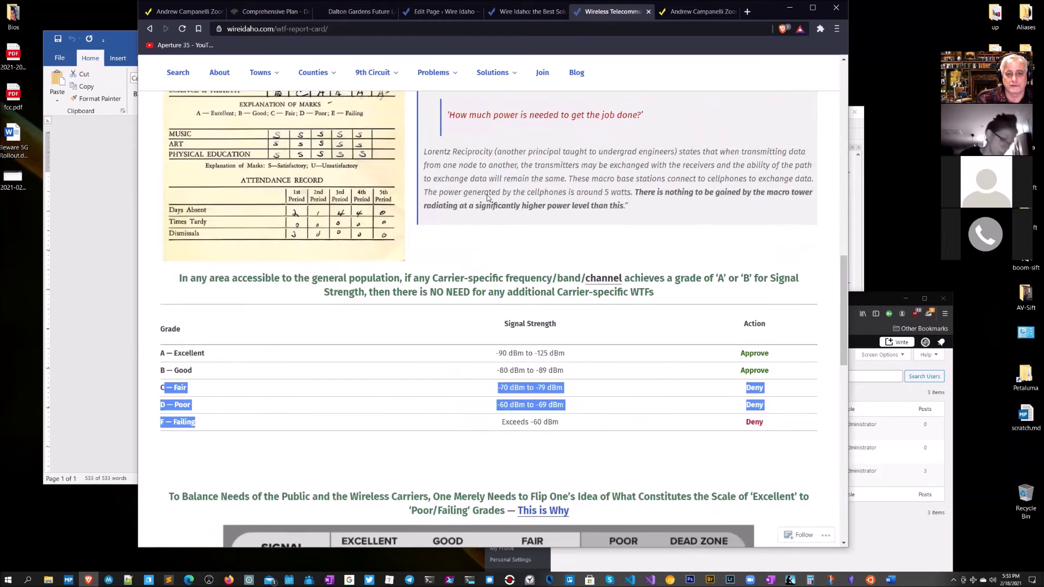
{"action": "scroll", "coordinate": [488, 199], "scroll_direction": "up", "scroll_amount": 7}
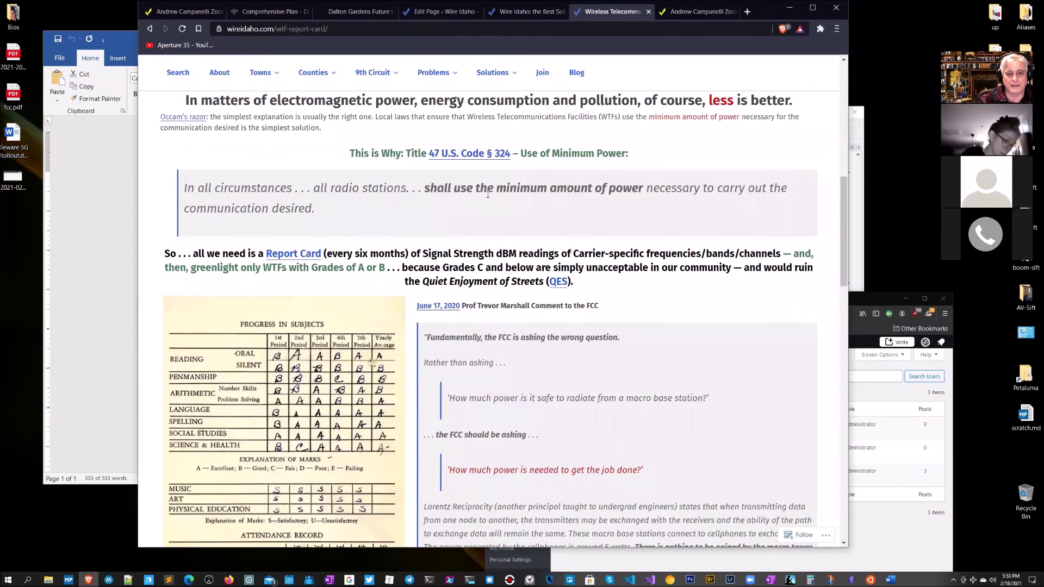
{"action": "scroll", "coordinate": [488, 195], "scroll_direction": "up", "scroll_amount": 1}
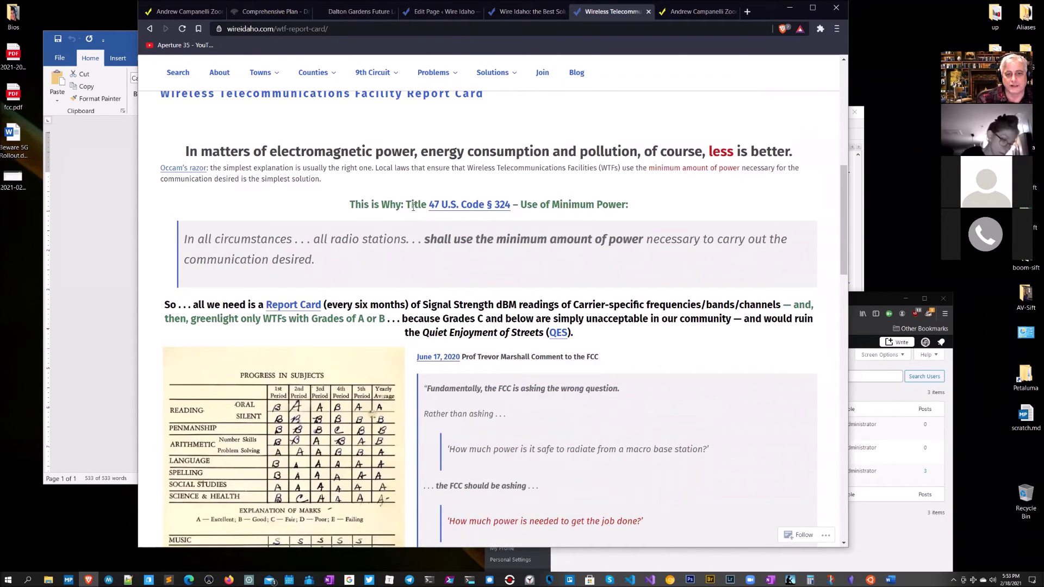
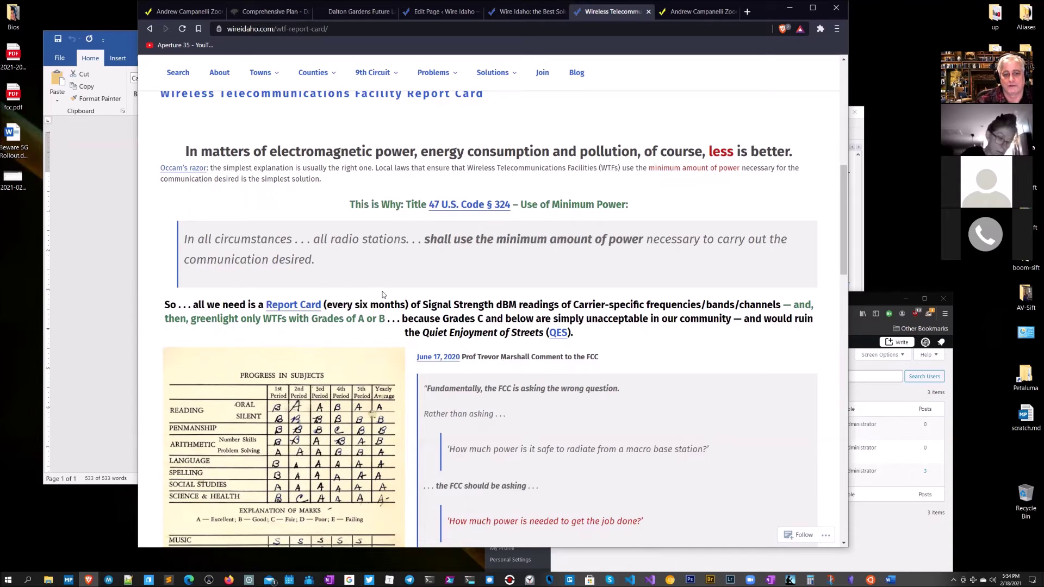
Step: Highlight the macro base station and job-done questions on the WTF Report Card page
{"action": "scroll", "coordinate": [412, 295], "scroll_direction": "down", "scroll_amount": 3}
{"action": "scroll", "coordinate": [412, 296], "scroll_direction": "down", "scroll_amount": 2}
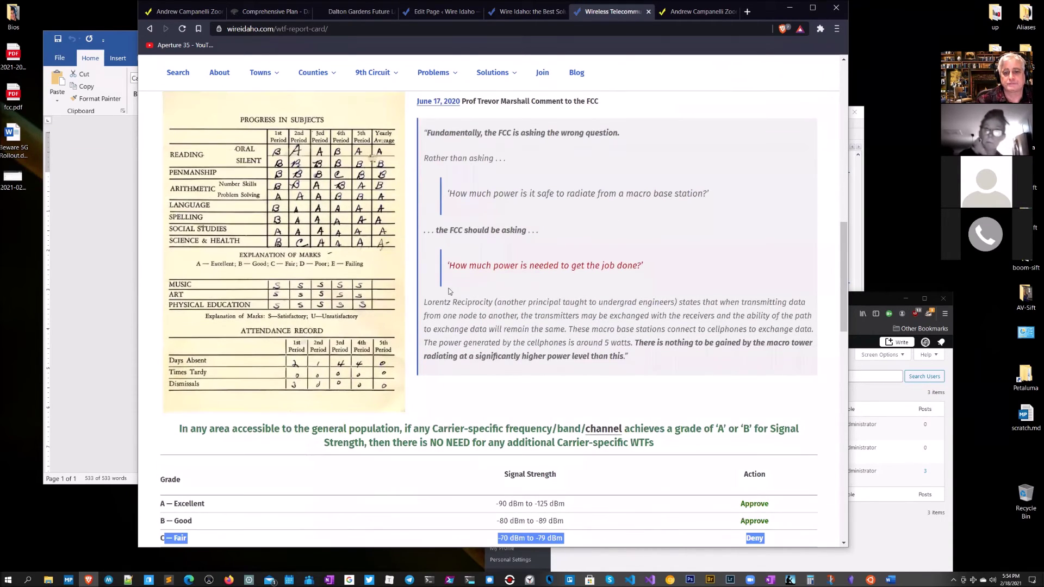
{"action": "left_click_drag", "start_coordinate": [662, 270], "coordinate": [446, 276]}
{"action": "left_click", "coordinate": [469, 298]}
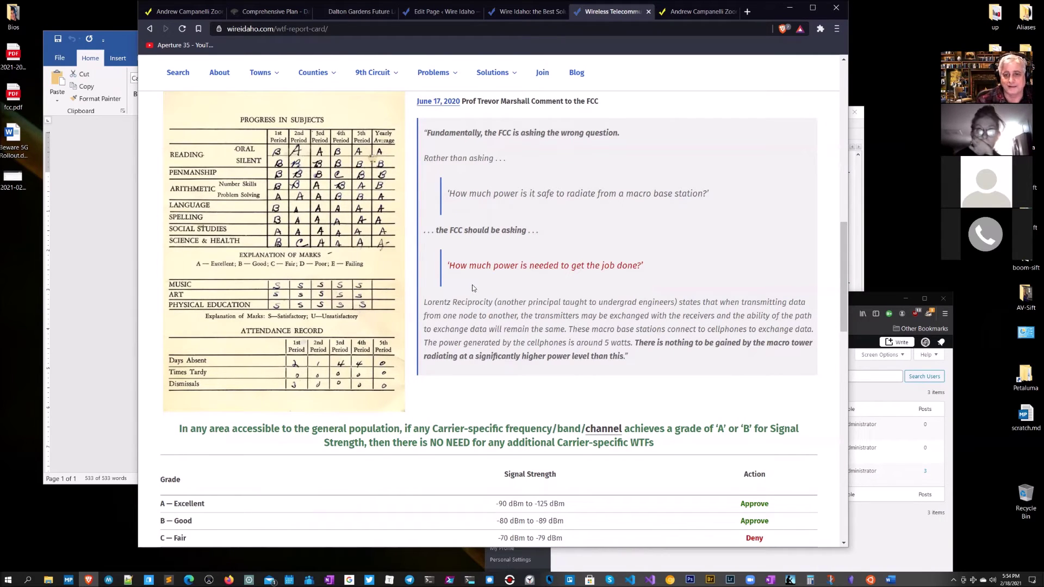
{"action": "left_click_drag", "start_coordinate": [732, 195], "coordinate": [563, 203]}
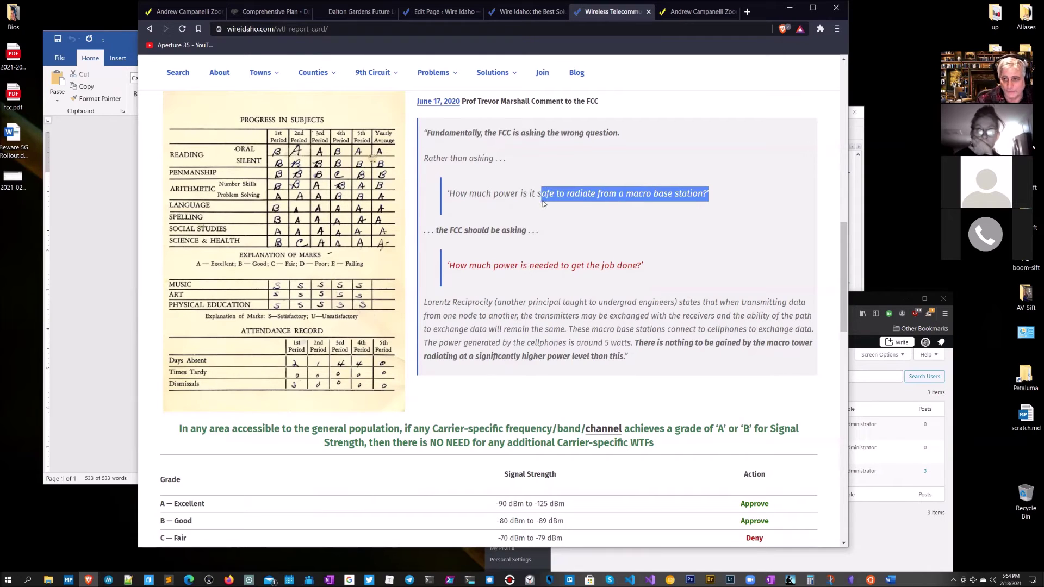
{"action": "left_click_drag", "start_coordinate": [664, 270], "coordinate": [523, 266]}
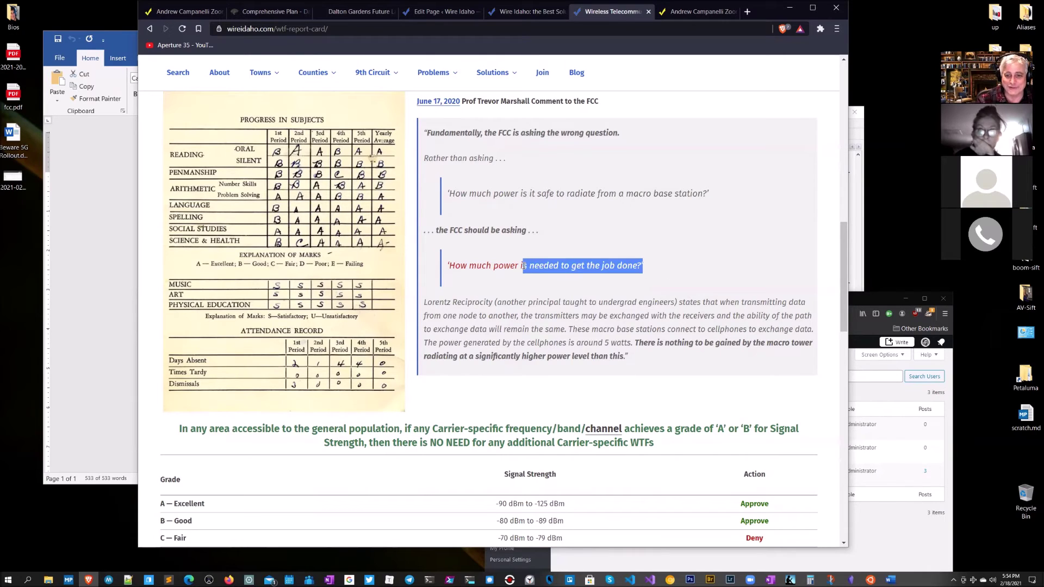
{"action": "left_click", "coordinate": [678, 259]}
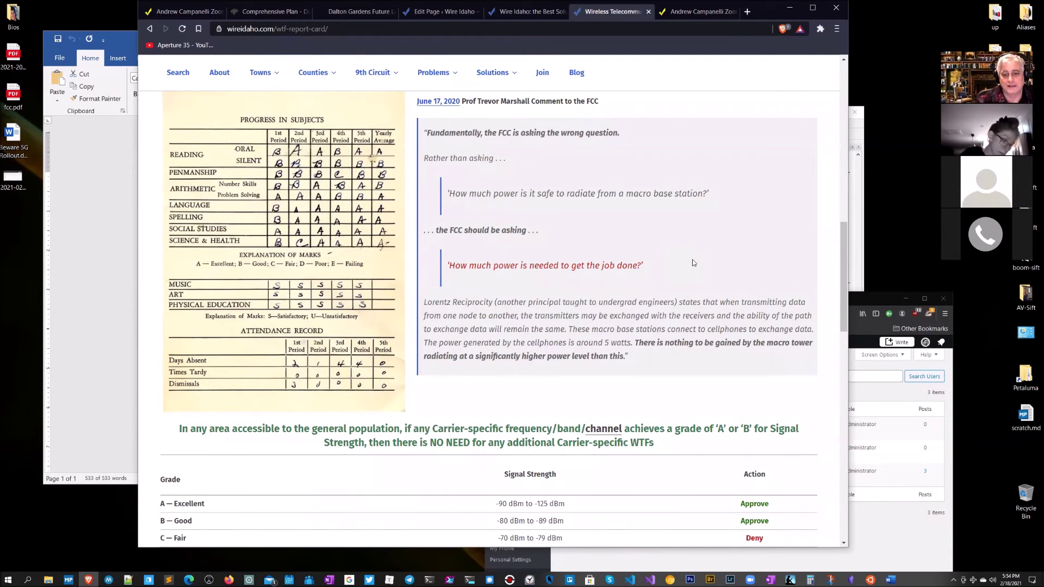
Step: Highlight the -90 to -125 dBm range and the Failing row's strength and action
{"action": "scroll", "coordinate": [678, 259], "scroll_direction": "down", "scroll_amount": 5}
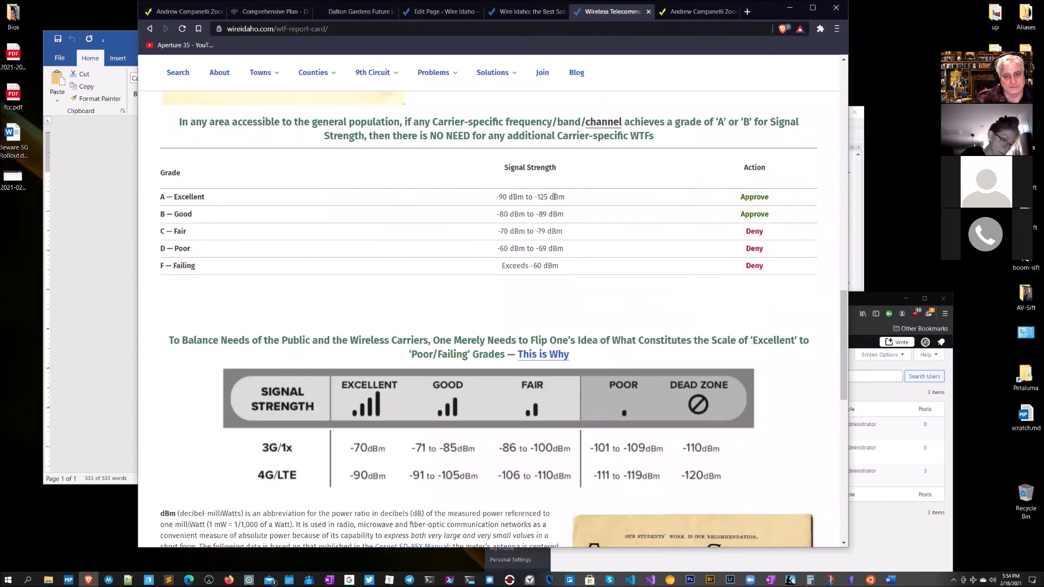
{"action": "left_click_drag", "start_coordinate": [572, 199], "coordinate": [487, 199]}
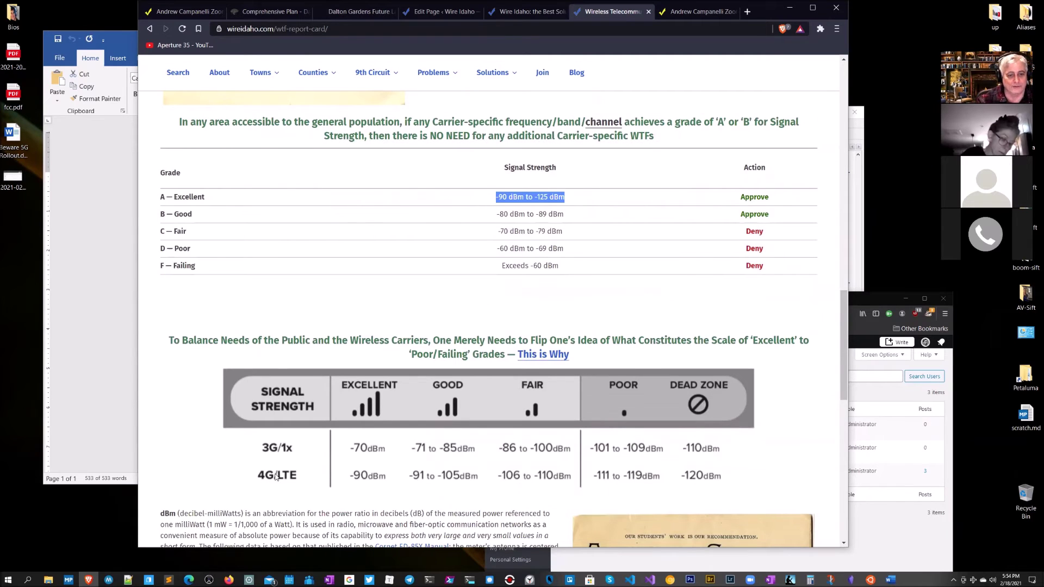
{"action": "left_click", "coordinate": [560, 206]}
{"action": "left_click_drag", "start_coordinate": [566, 199], "coordinate": [471, 198]}
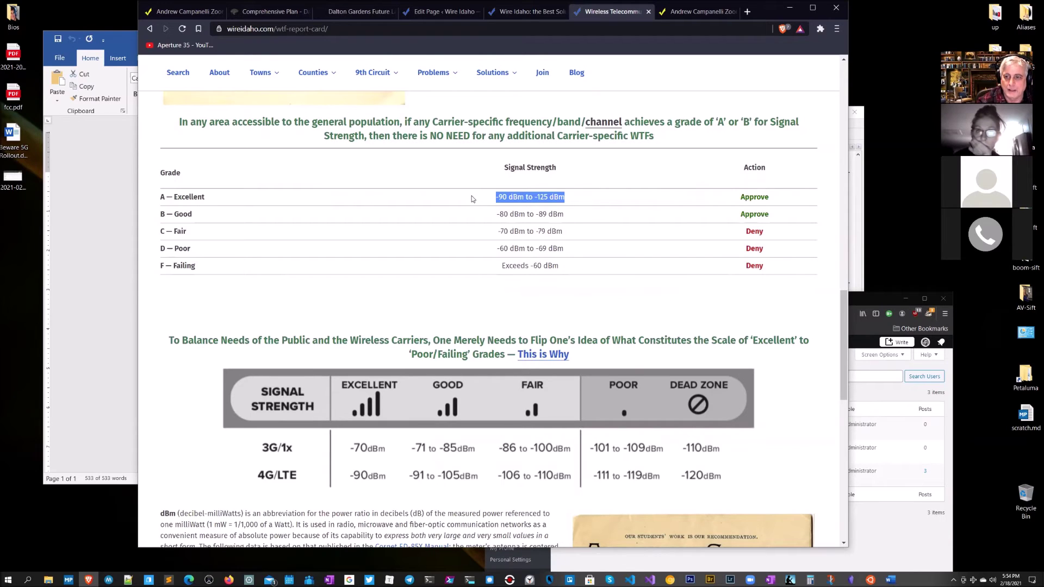
{"action": "double_click", "coordinate": [231, 270]}
{"action": "left_click_drag", "start_coordinate": [153, 261], "coordinate": [413, 292]}
{"action": "left_click_drag", "start_coordinate": [570, 282], "coordinate": [507, 276]}
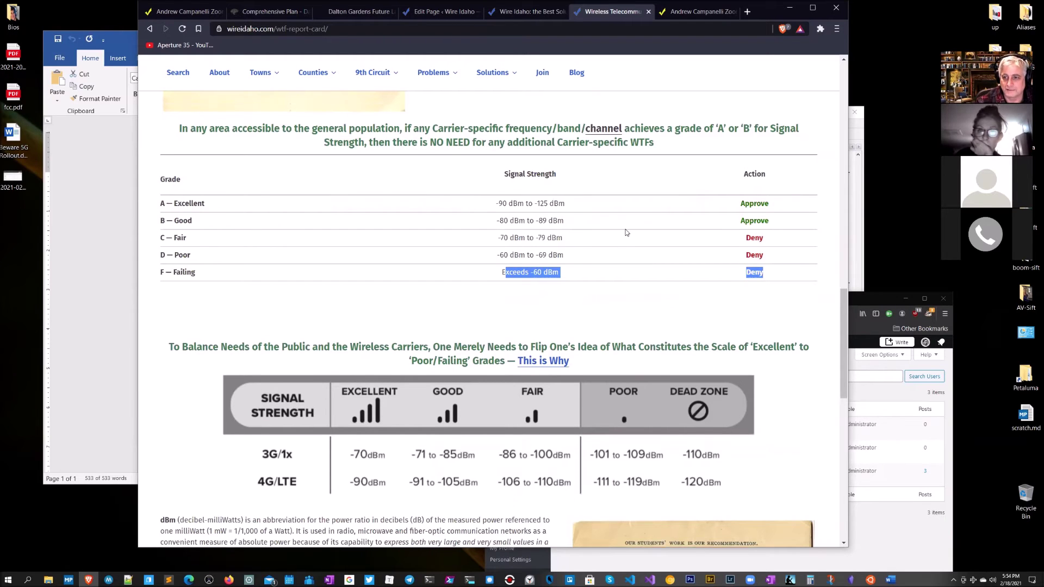
{"action": "scroll", "coordinate": [627, 233], "scroll_direction": "up", "scroll_amount": 7}
{"action": "scroll", "coordinate": [620, 217], "scroll_direction": "up", "scroll_amount": 4}
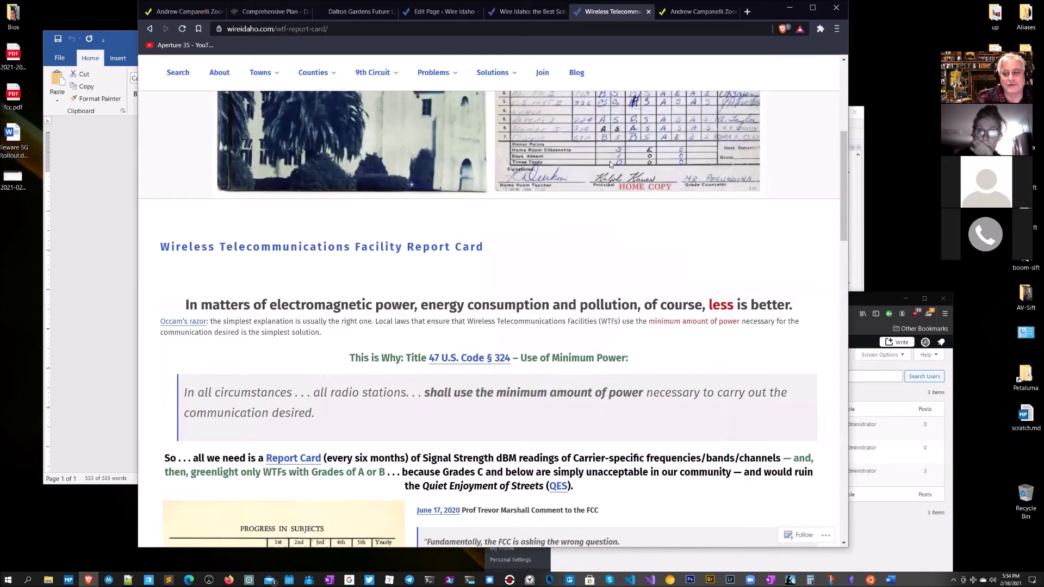
{"action": "scroll", "coordinate": [609, 160], "scroll_direction": "up", "scroll_amount": 7}
Step: Open Solutions > WE-WANT-IT and jump to its #signal section
{"action": "mouse_move", "coordinate": [505, 154]}
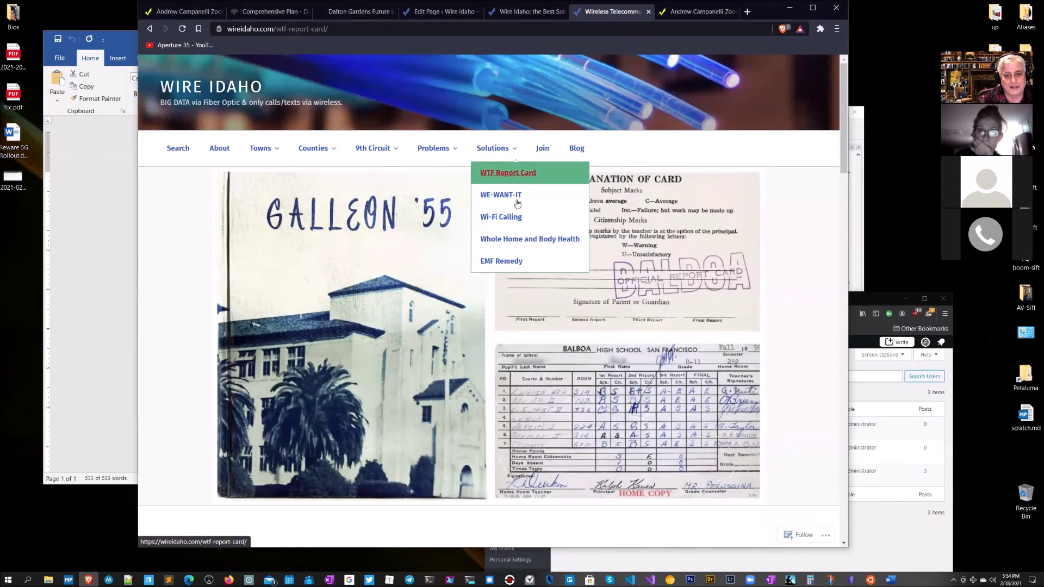
{"action": "left_click", "coordinate": [514, 196]}
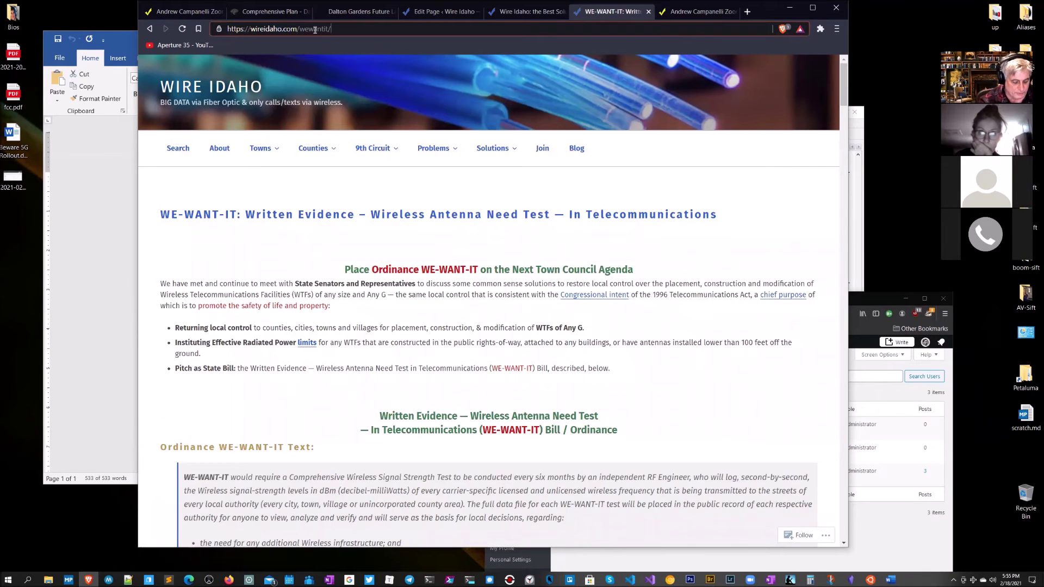
{"action": "type", "text": "#signal"}
{"action": "key", "text": "Return"}
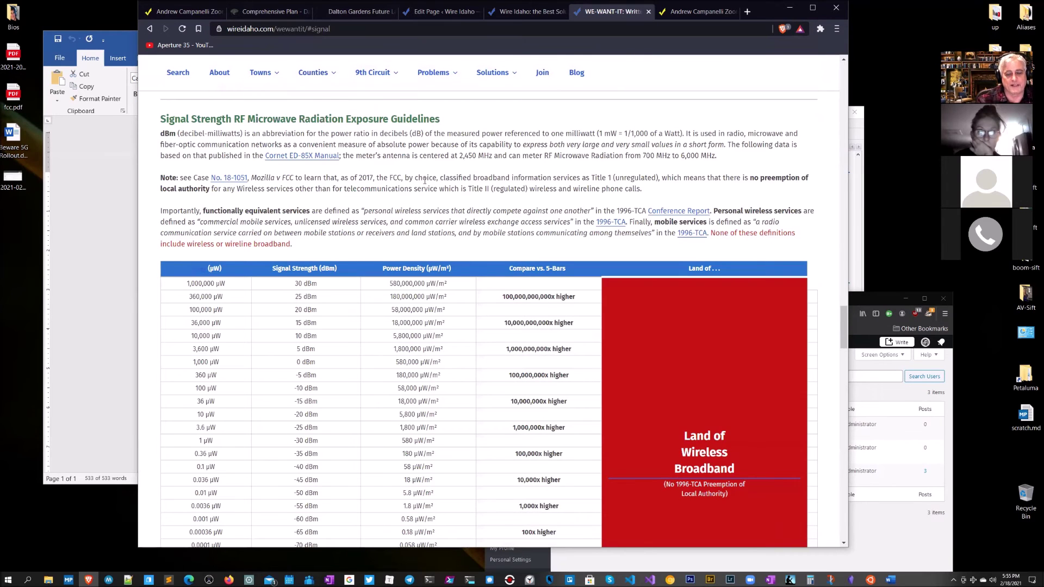
{"action": "scroll", "coordinate": [425, 181], "scroll_direction": "down", "scroll_amount": 4}
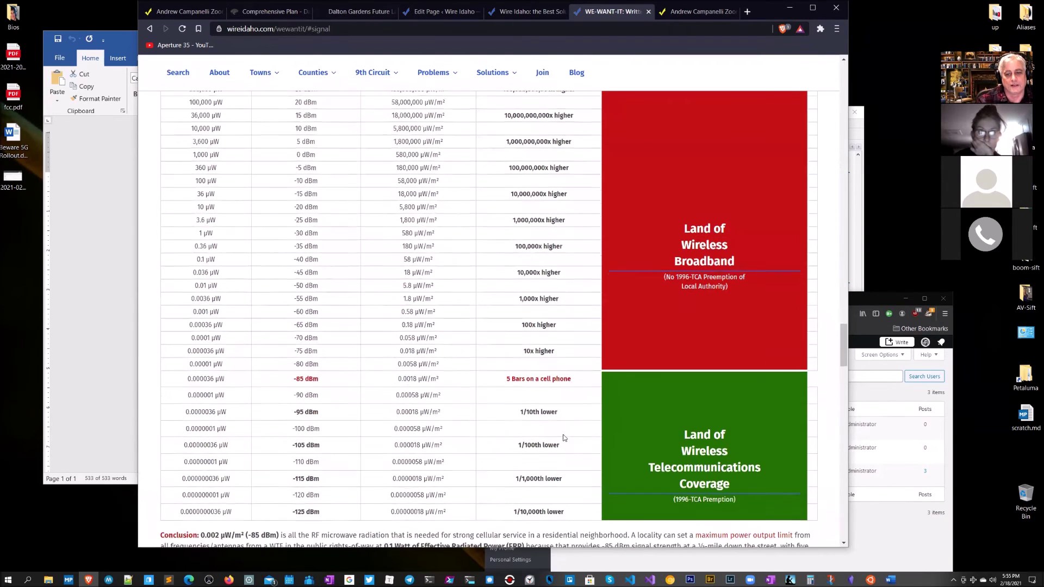
{"action": "scroll", "coordinate": [564, 438], "scroll_direction": "down", "scroll_amount": 2}
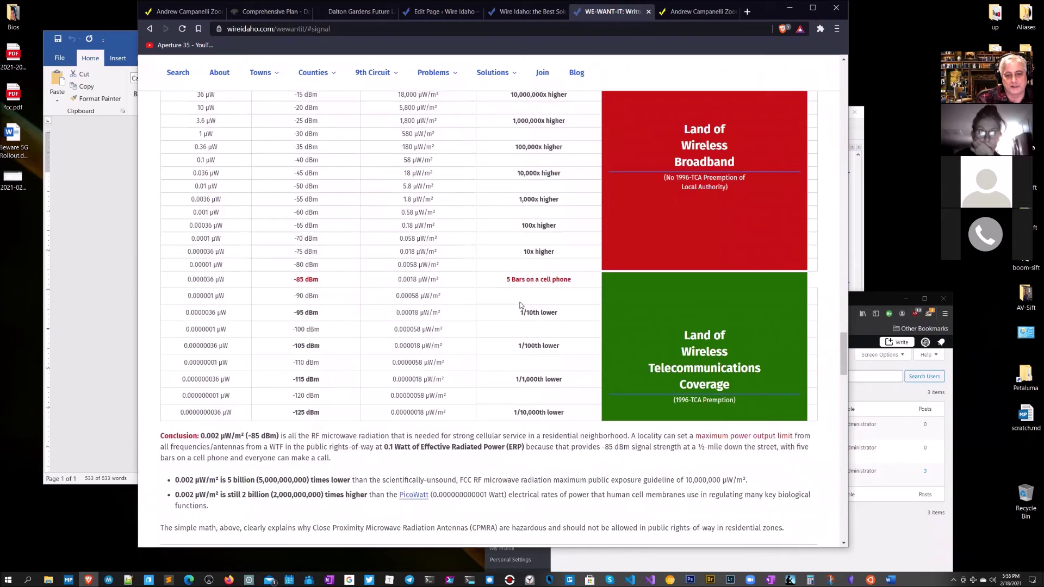
Step: Highlight the -95 dBm value, the 5 Bars row and the telecommunications coverage zone rows
{"action": "mouse_move", "coordinate": [326, 306]}
{"action": "left_mouse_down"}
{"action": "mouse_move", "coordinate": [272, 293]}
{"action": "mouse_move", "coordinate": [289, 317]}
{"action": "mouse_move", "coordinate": [323, 318]}
{"action": "left_mouse_up"}
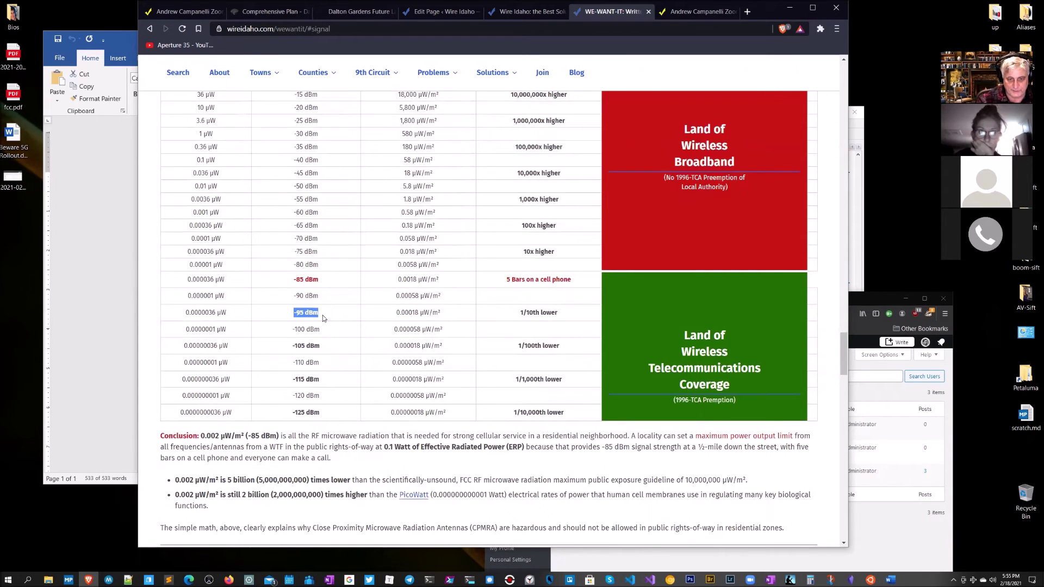
{"action": "left_click_drag", "start_coordinate": [396, 272], "coordinate": [287, 278]}
{"action": "left_click_drag", "start_coordinate": [396, 279], "coordinate": [590, 281]}
{"action": "left_click_drag", "start_coordinate": [234, 283], "coordinate": [577, 419]}
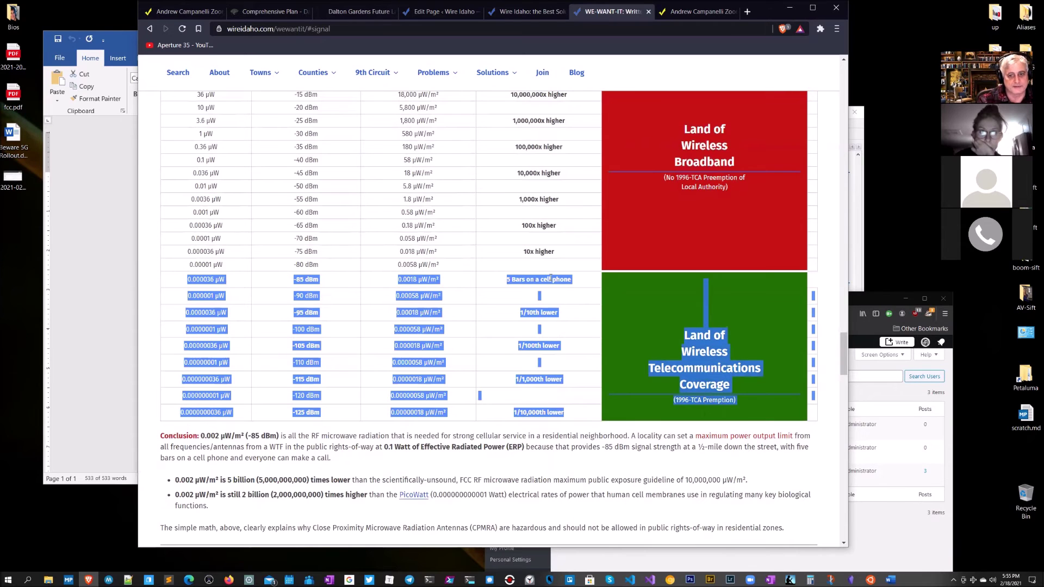
{"action": "scroll", "coordinate": [380, 216], "scroll_direction": "up", "scroll_amount": 3}
Step: Highlight 10 dBm, -10 dBm, 58,000 µW/m², the -85 dBm row and the broadband zone rows
{"action": "left_click_drag", "start_coordinate": [328, 182], "coordinate": [304, 183]}
{"action": "left_click_drag", "start_coordinate": [327, 234], "coordinate": [292, 235]}
{"action": "left_click_drag", "start_coordinate": [441, 235], "coordinate": [394, 236]}
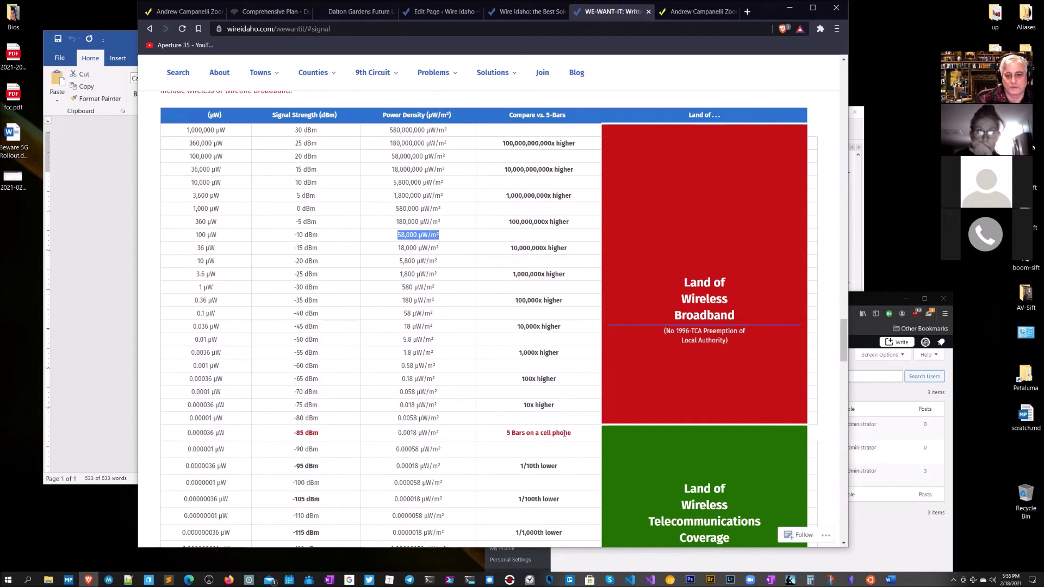
{"action": "left_click_drag", "start_coordinate": [577, 435], "coordinate": [357, 444]}
{"action": "left_click_drag", "start_coordinate": [226, 436], "coordinate": [188, 435]}
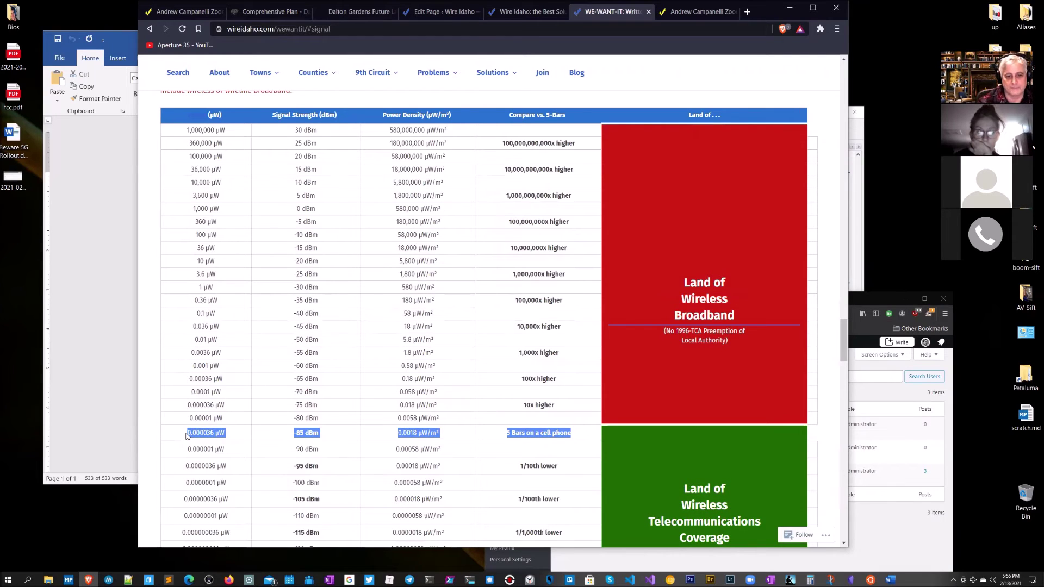
{"action": "left_click_drag", "start_coordinate": [524, 421], "coordinate": [175, 133]}
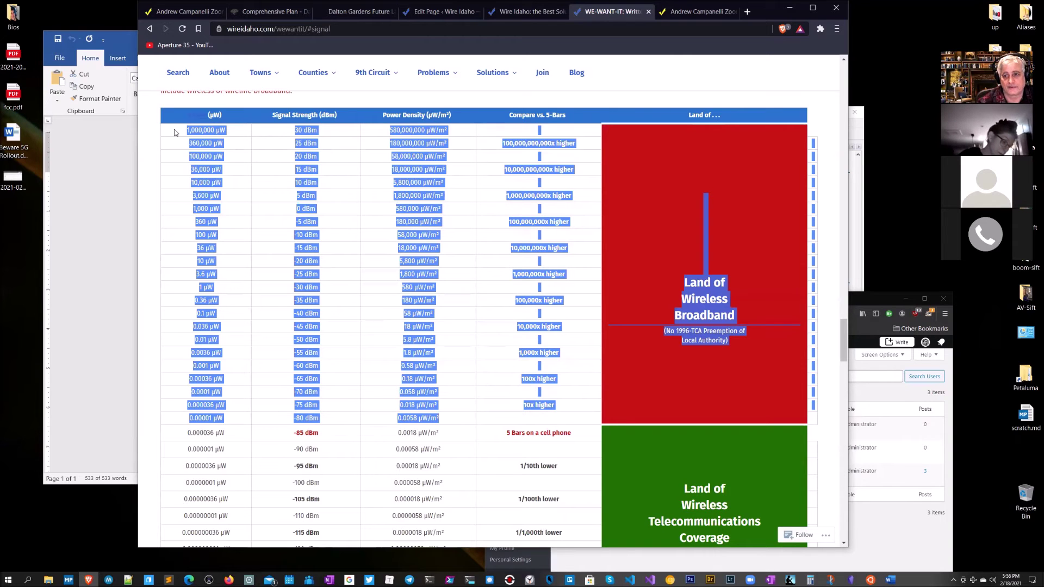
Step: Go back to editing the Dalton Gardens Residents' Wireless Ordinance page
{"action": "scroll", "coordinate": [211, 167], "scroll_direction": "down", "scroll_amount": 10}
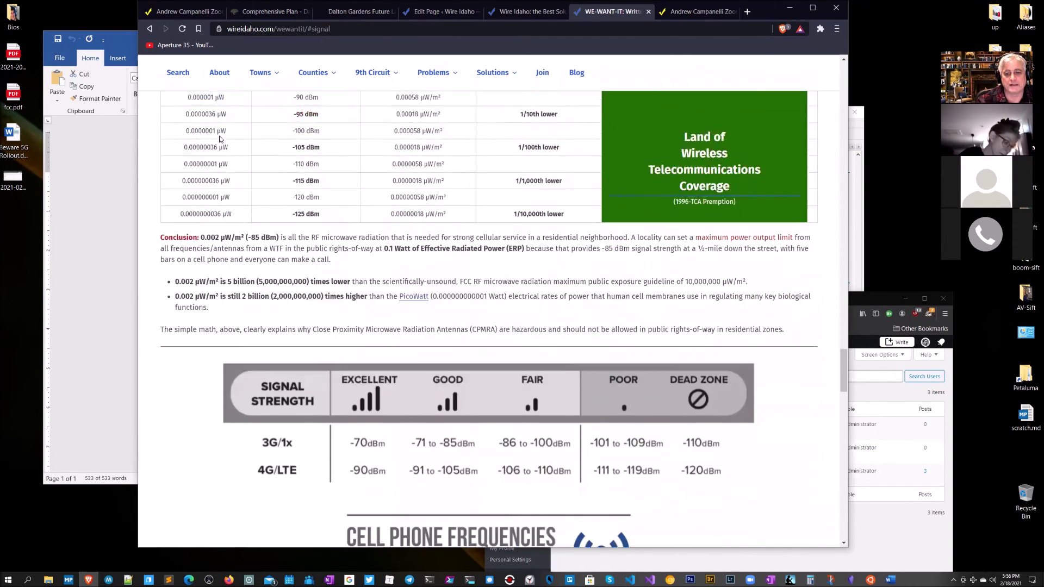
{"action": "scroll", "coordinate": [211, 168], "scroll_direction": "down", "scroll_amount": 11}
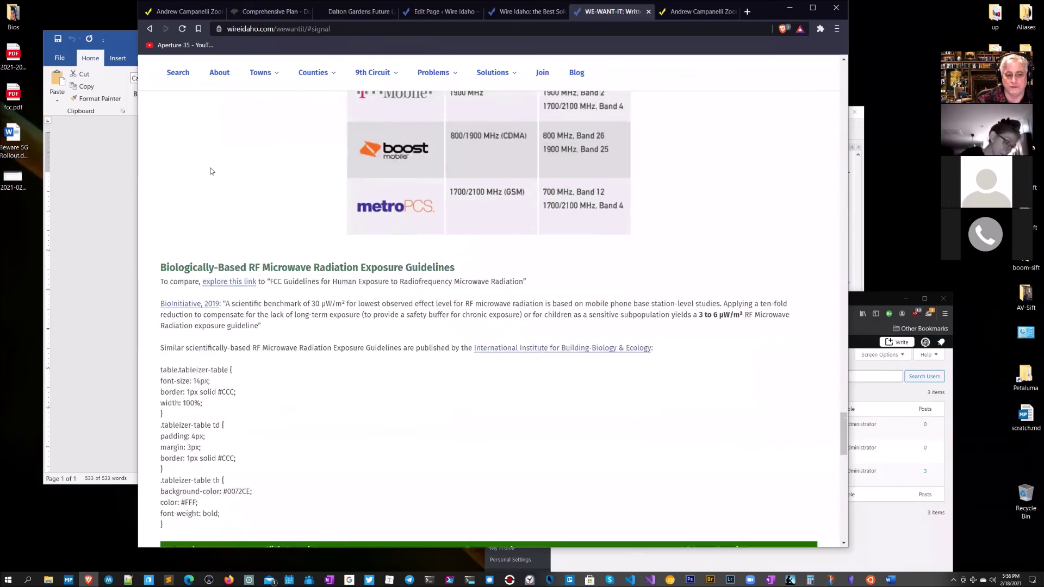
{"action": "scroll", "coordinate": [212, 171], "scroll_direction": "up", "scroll_amount": 2}
{"action": "scroll", "coordinate": [212, 171], "scroll_direction": "down", "scroll_amount": 4}
{"action": "scroll", "coordinate": [212, 172], "scroll_direction": "up", "scroll_amount": 3}
{"action": "scroll", "coordinate": [211, 171], "scroll_direction": "up", "scroll_amount": 20}
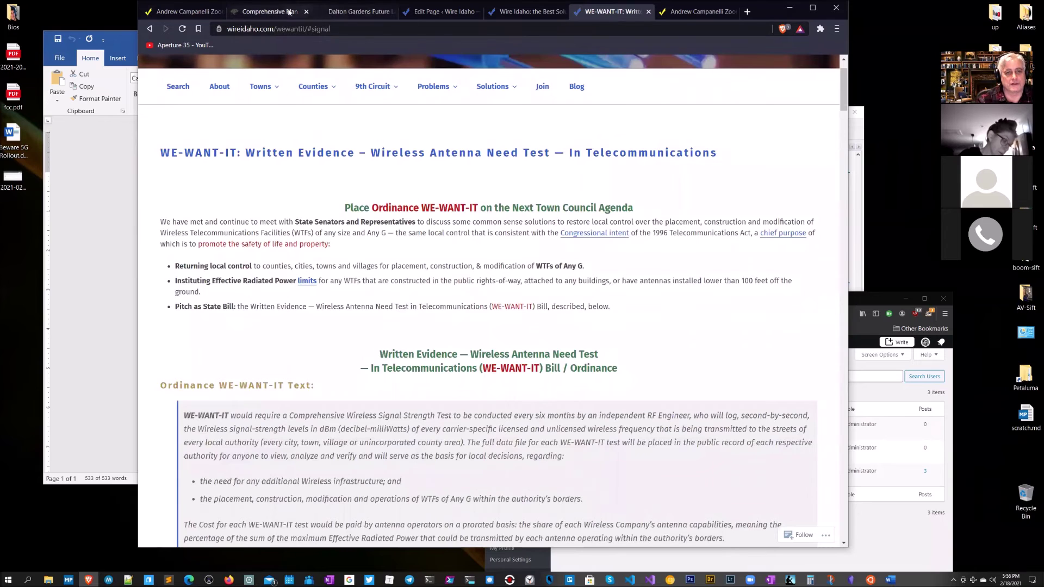
{"action": "left_click", "coordinate": [423, 13]}
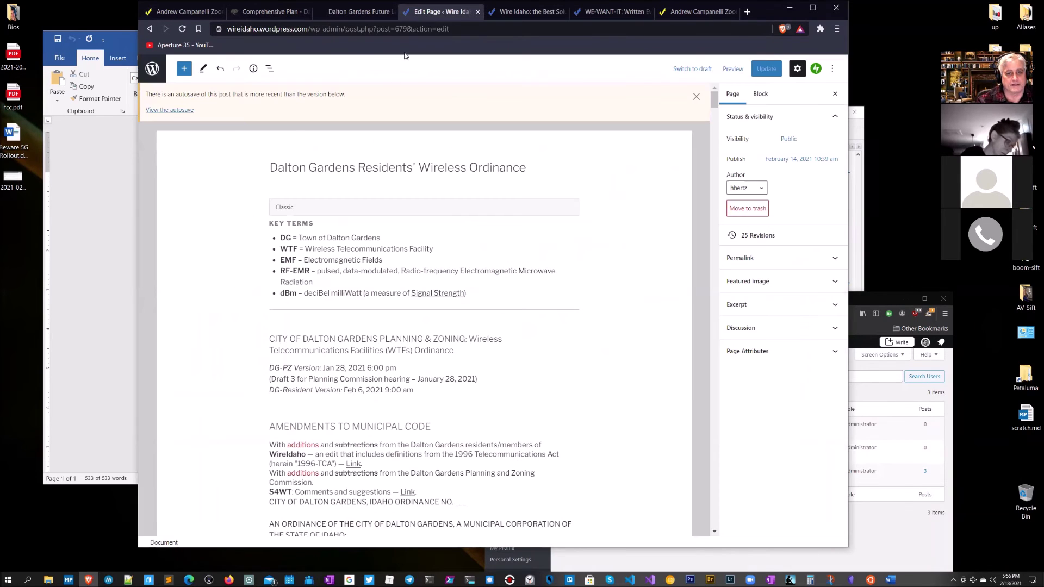
Step: Go through All Pages to Media > Library and open Add New's file picker
{"action": "left_click", "coordinate": [152, 68]}
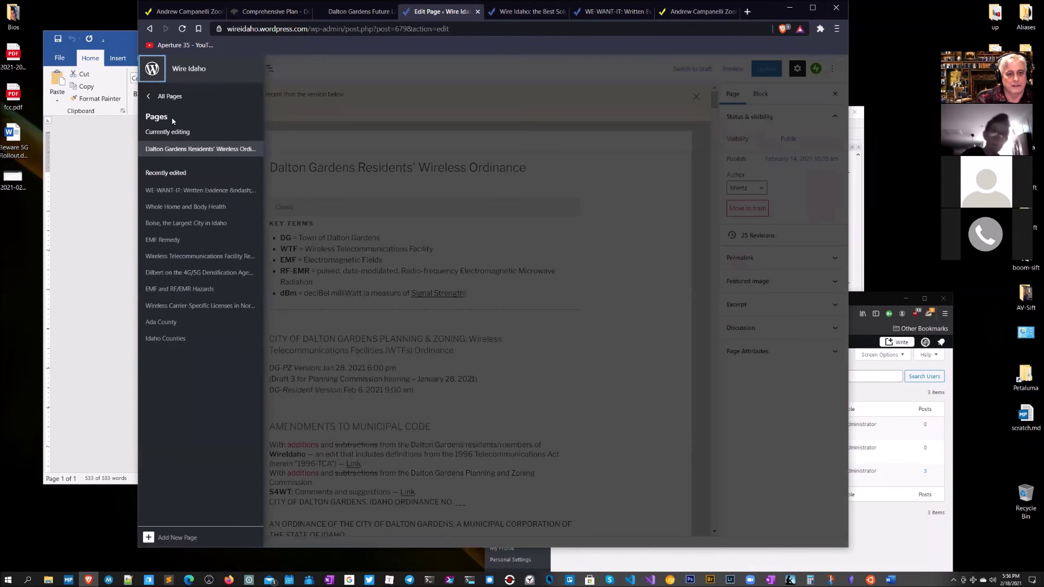
{"action": "left_click", "coordinate": [163, 96]}
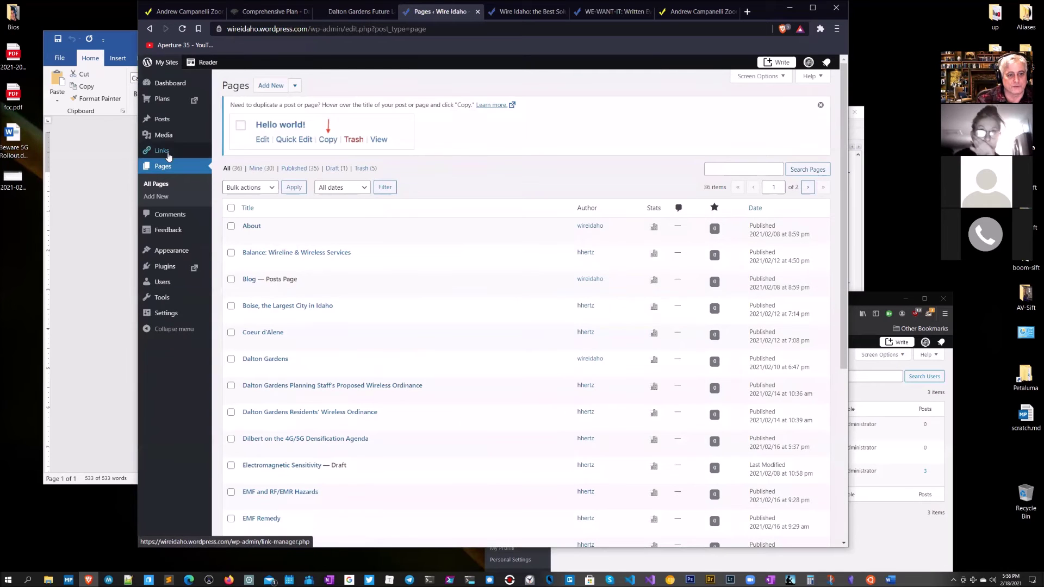
{"action": "mouse_move", "coordinate": [162, 137]}
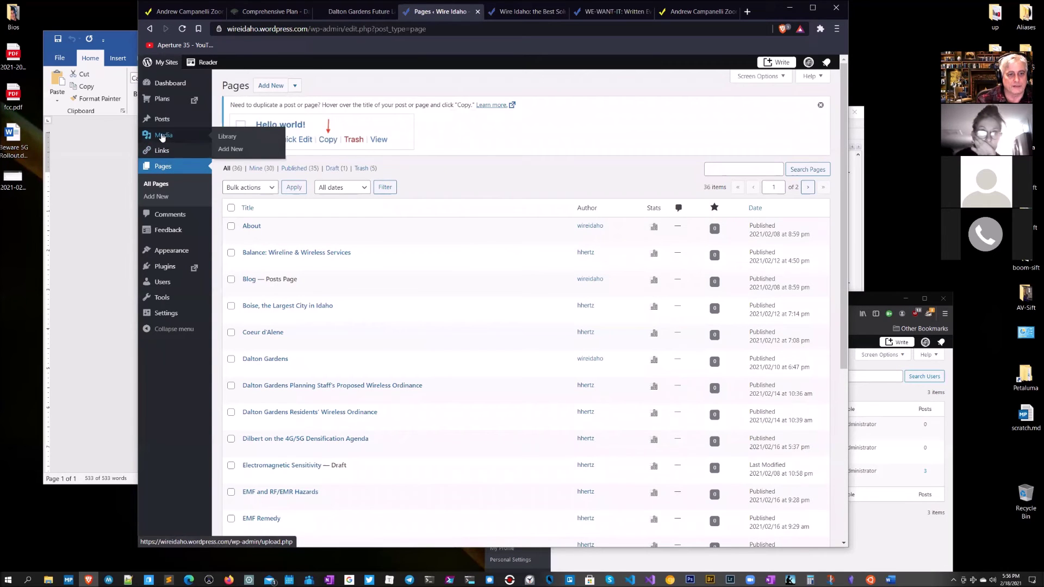
{"action": "left_click", "coordinate": [226, 139]}
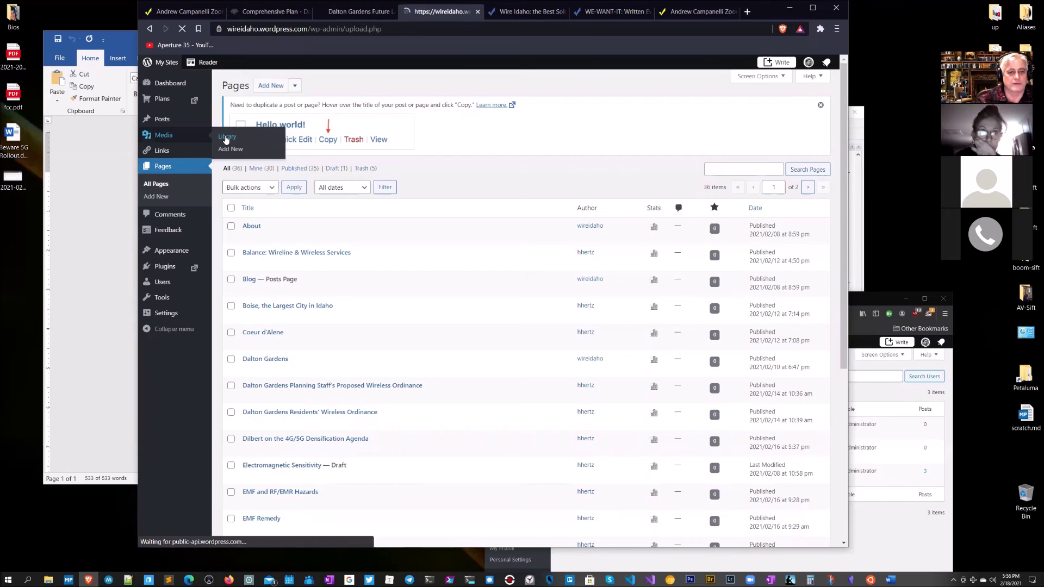
{"action": "scroll", "coordinate": [517, 255], "scroll_direction": "down", "scroll_amount": 13}
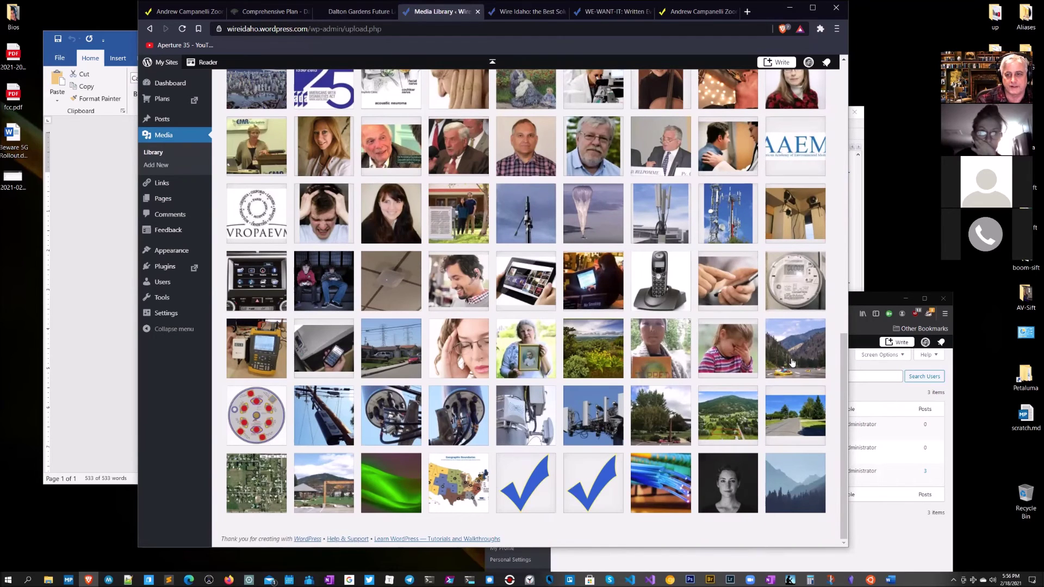
{"action": "scroll", "coordinate": [792, 362], "scroll_direction": "up", "scroll_amount": 13}
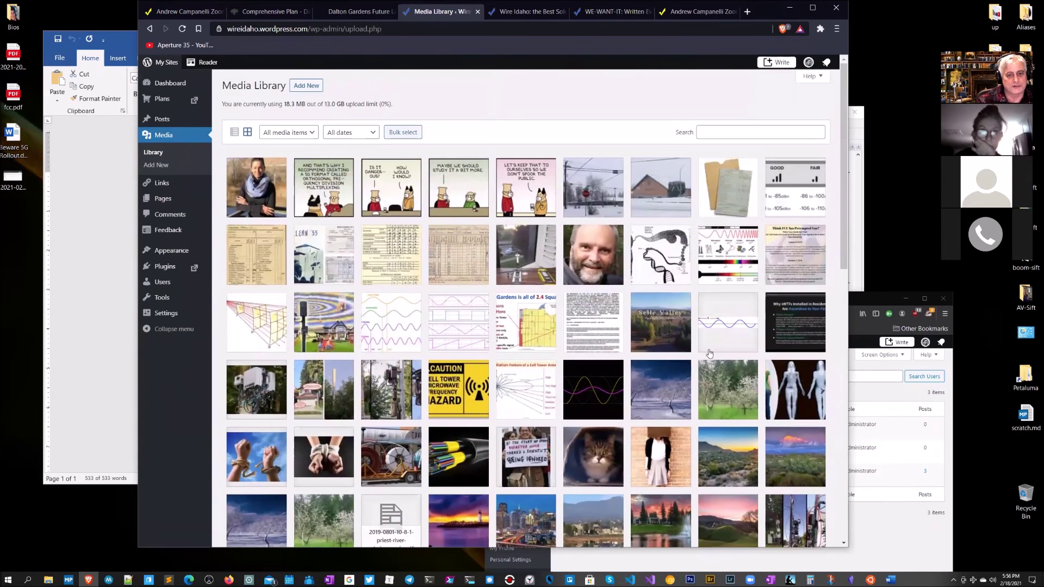
{"action": "left_click", "coordinate": [306, 87]}
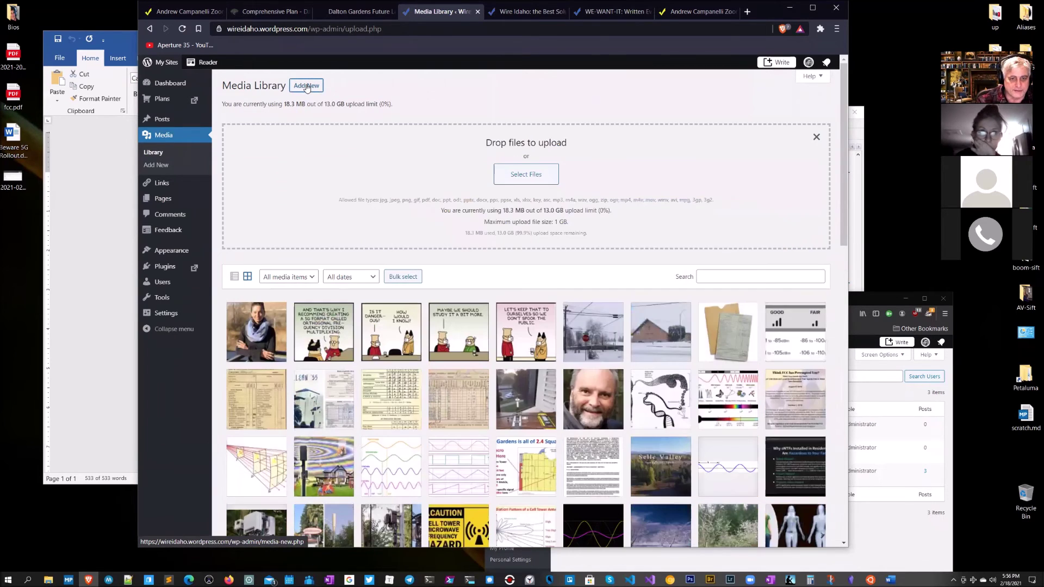
{"action": "left_click", "coordinate": [519, 177]}
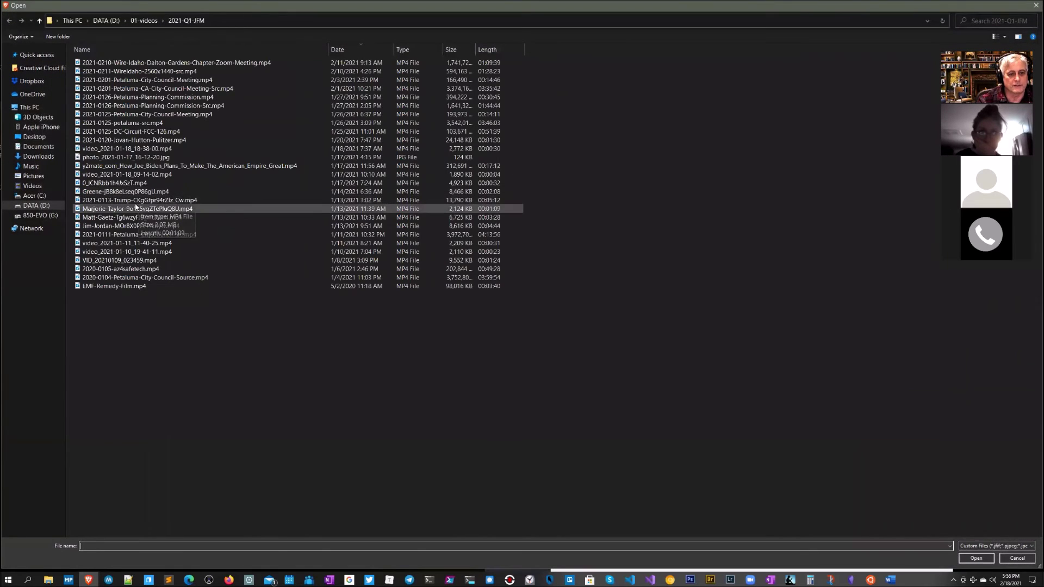
Step: Upload cat_with_two_noses.jpg from Pictures and check its attachment details
{"action": "left_click", "coordinate": [33, 175]}
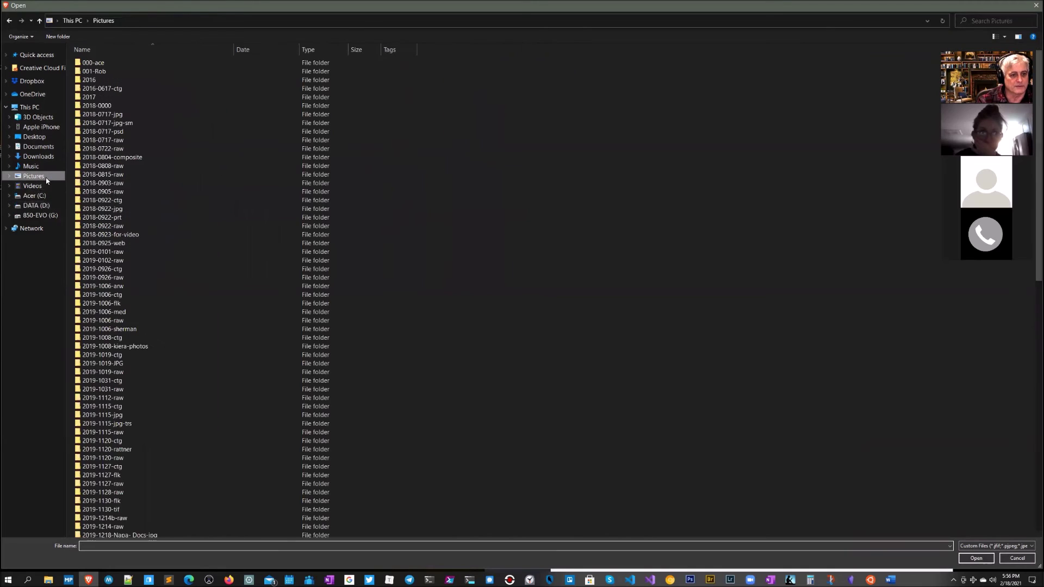
{"action": "scroll", "coordinate": [190, 255], "scroll_direction": "down", "scroll_amount": 18}
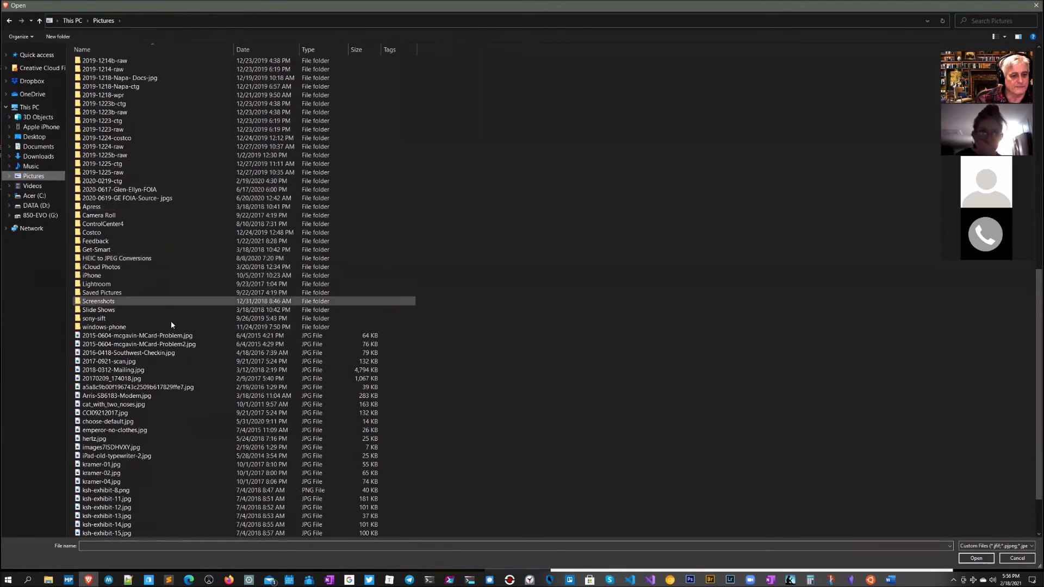
{"action": "left_click", "coordinate": [124, 405]}
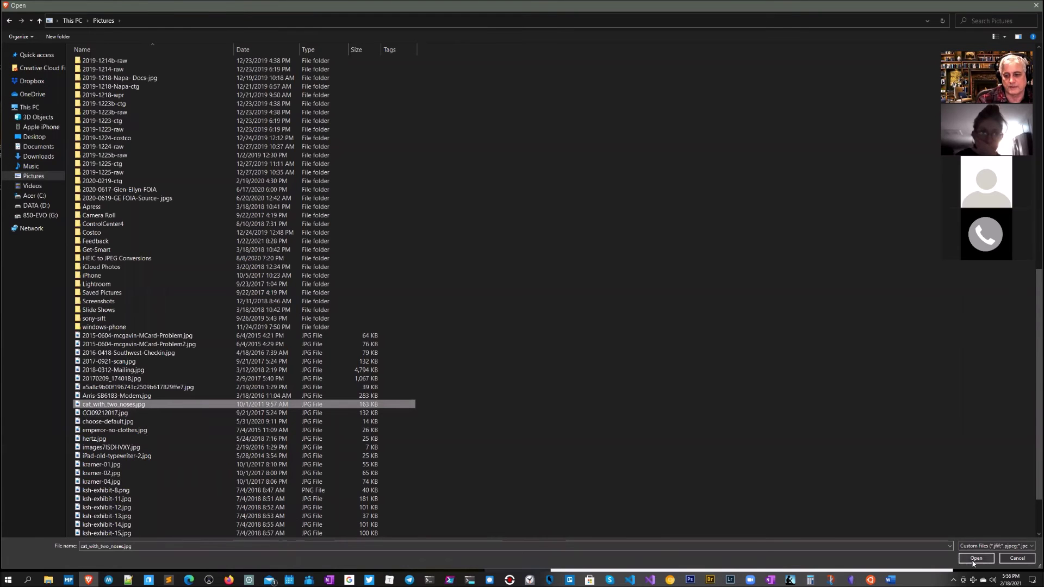
{"action": "left_click", "coordinate": [974, 558]}
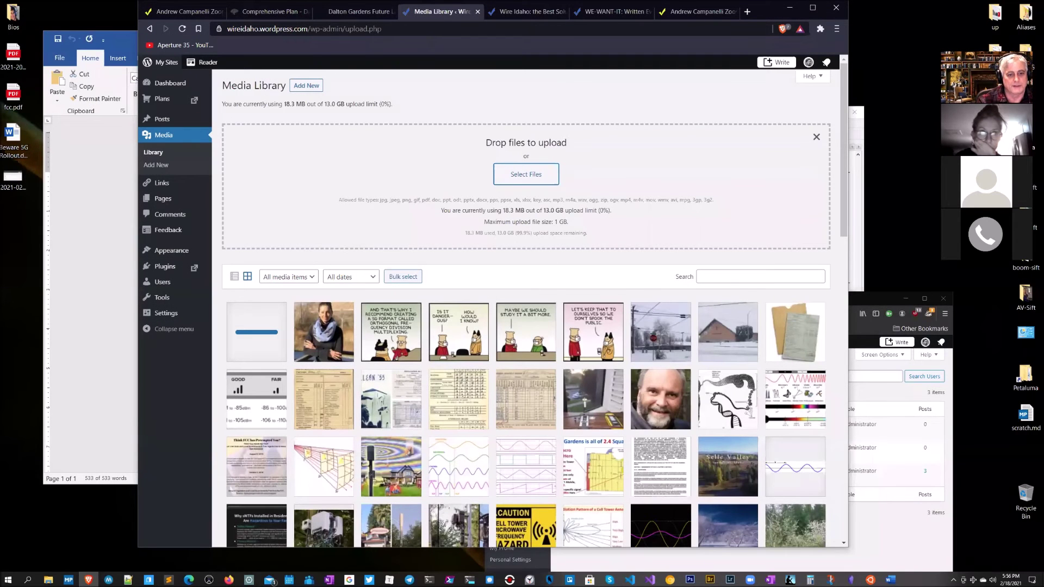
{"action": "left_click", "coordinate": [258, 338]}
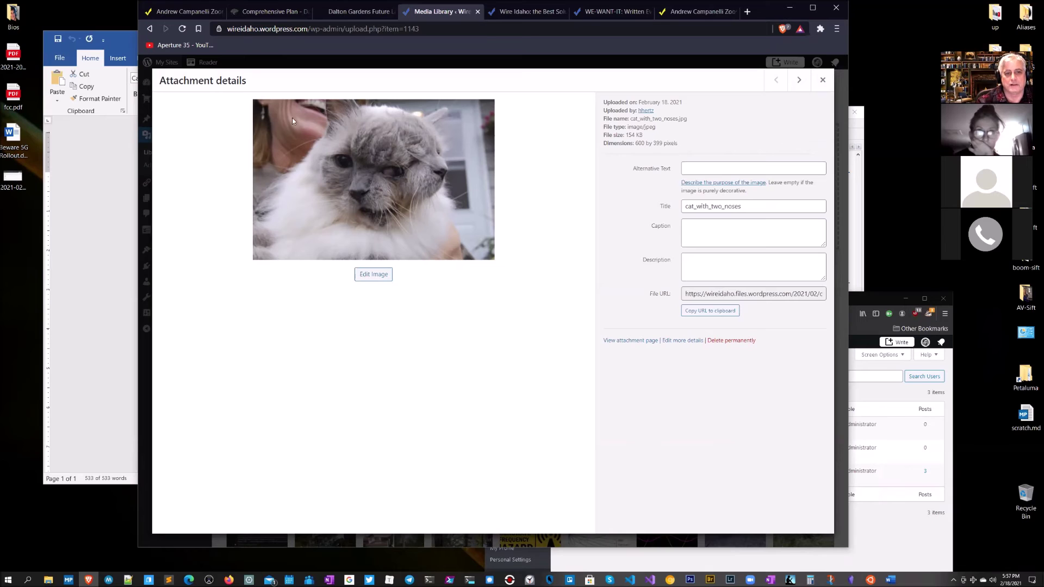
{"action": "left_click", "coordinate": [823, 80]}
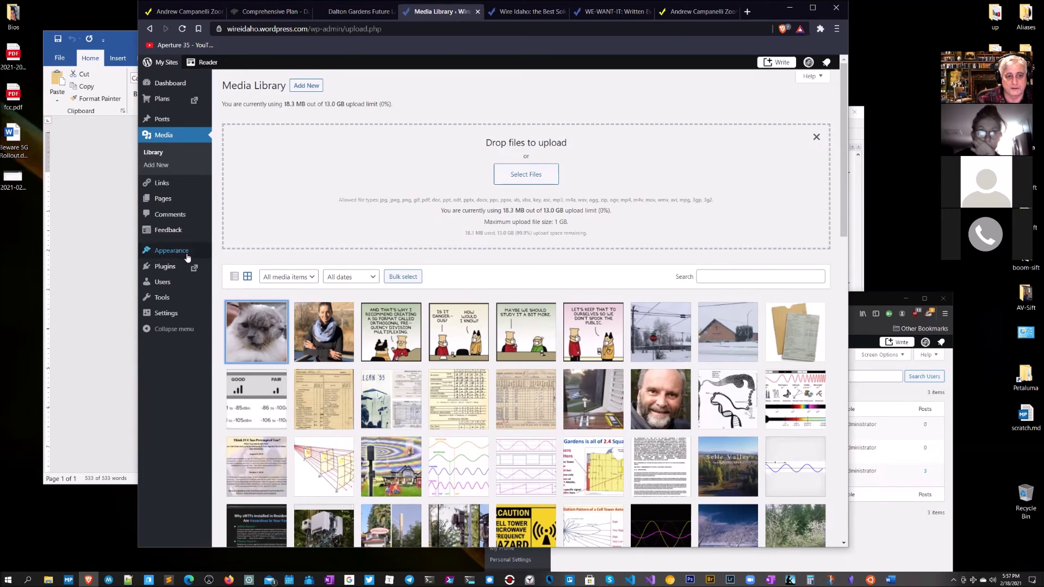
{"action": "mouse_move", "coordinate": [190, 258]}
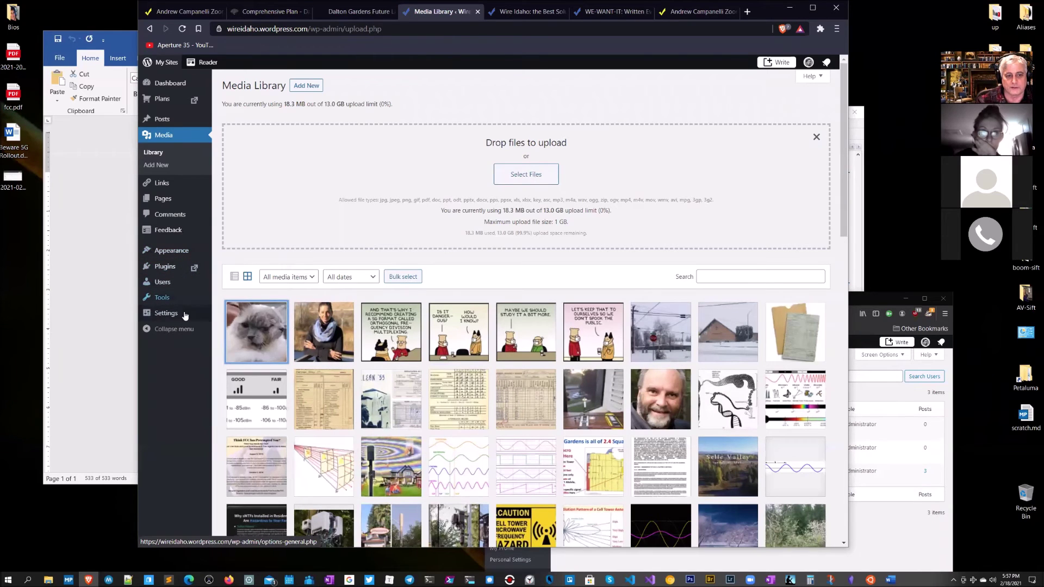
Step: Go to the Pages list and search it for 'Kootenai'
{"action": "left_click", "coordinate": [163, 119]}
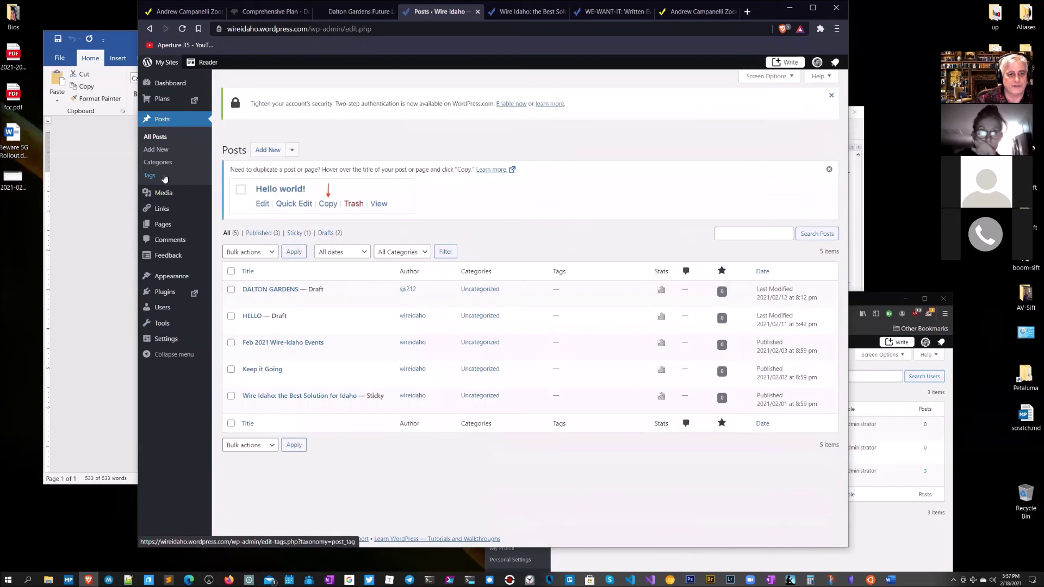
{"action": "left_click", "coordinate": [163, 226]}
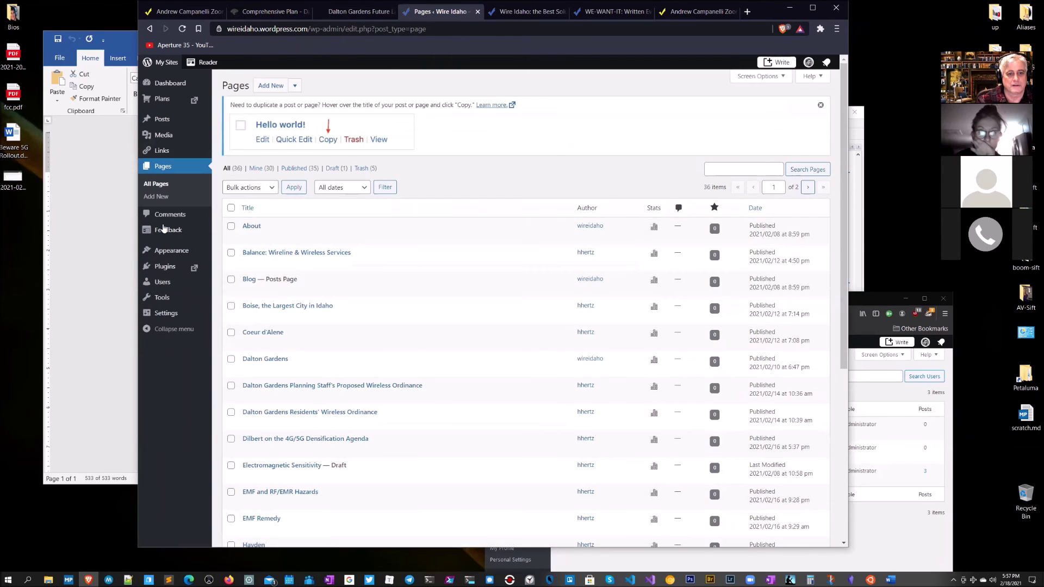
{"action": "scroll", "coordinate": [362, 244], "scroll_direction": "down", "scroll_amount": 5}
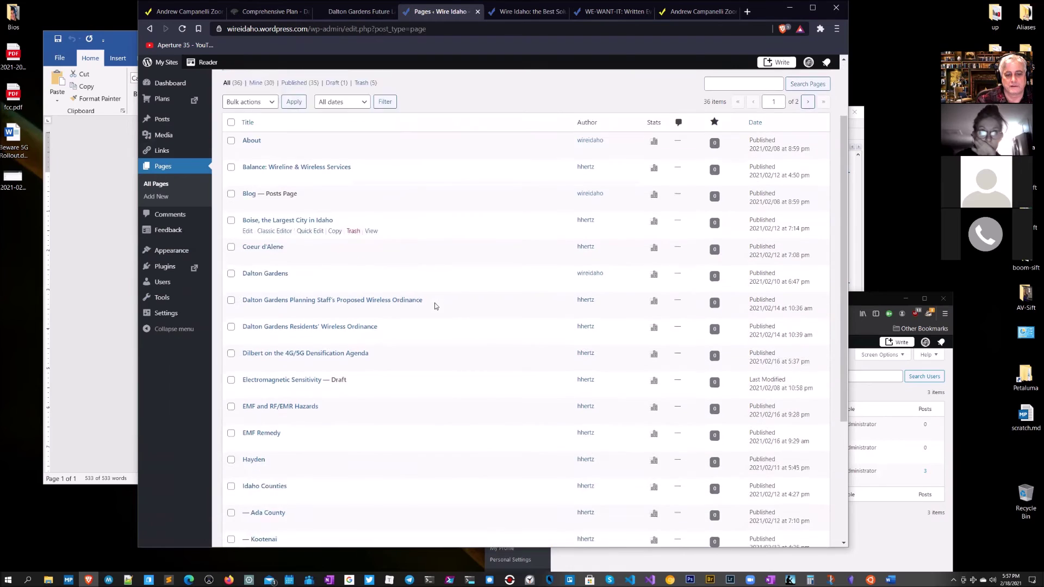
{"action": "scroll", "coordinate": [432, 305], "scroll_direction": "up", "scroll_amount": 5}
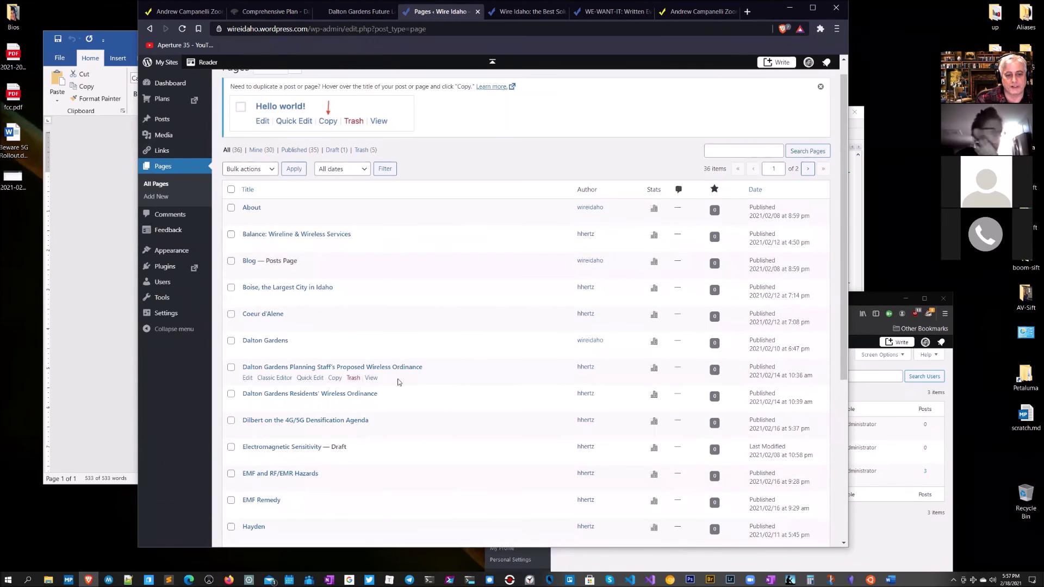
{"action": "scroll", "coordinate": [400, 381], "scroll_direction": "down", "scroll_amount": 5}
{"action": "scroll", "coordinate": [397, 402], "scroll_direction": "up", "scroll_amount": 2}
{"action": "scroll", "coordinate": [409, 369], "scroll_direction": "up", "scroll_amount": 4}
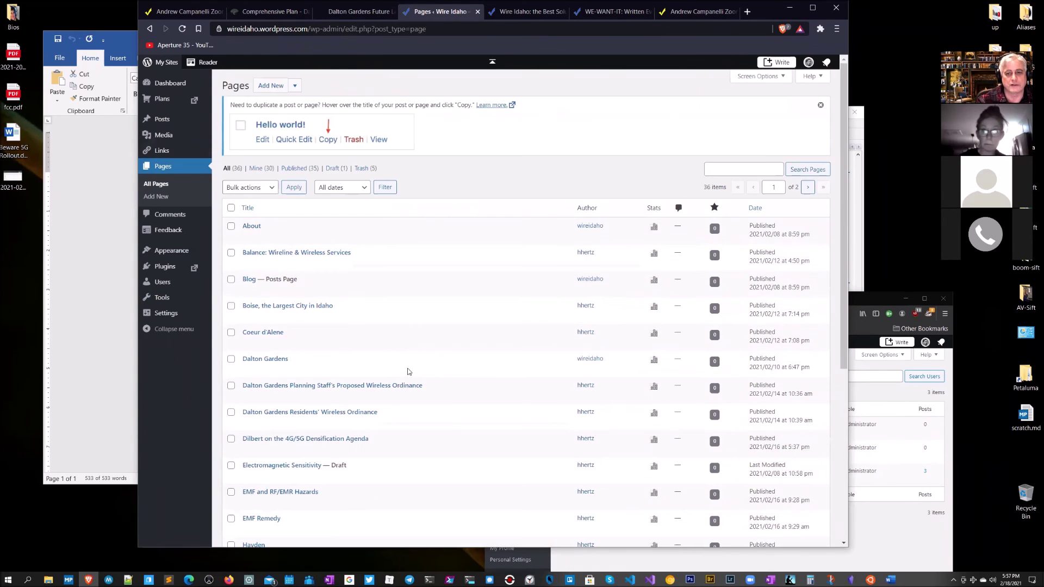
{"action": "left_click", "coordinate": [725, 171]}
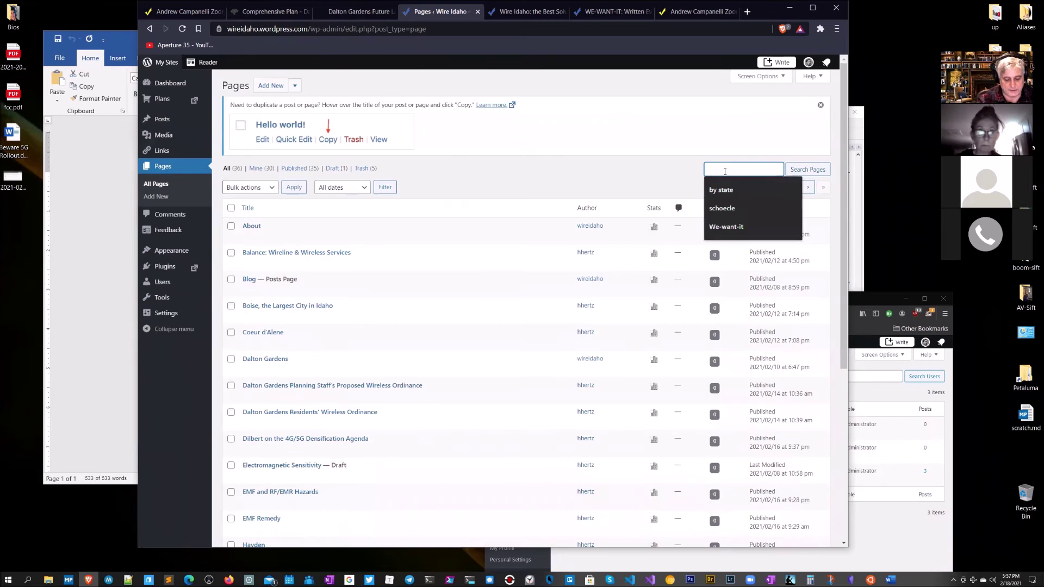
{"action": "type", "text": "Kootenai"}
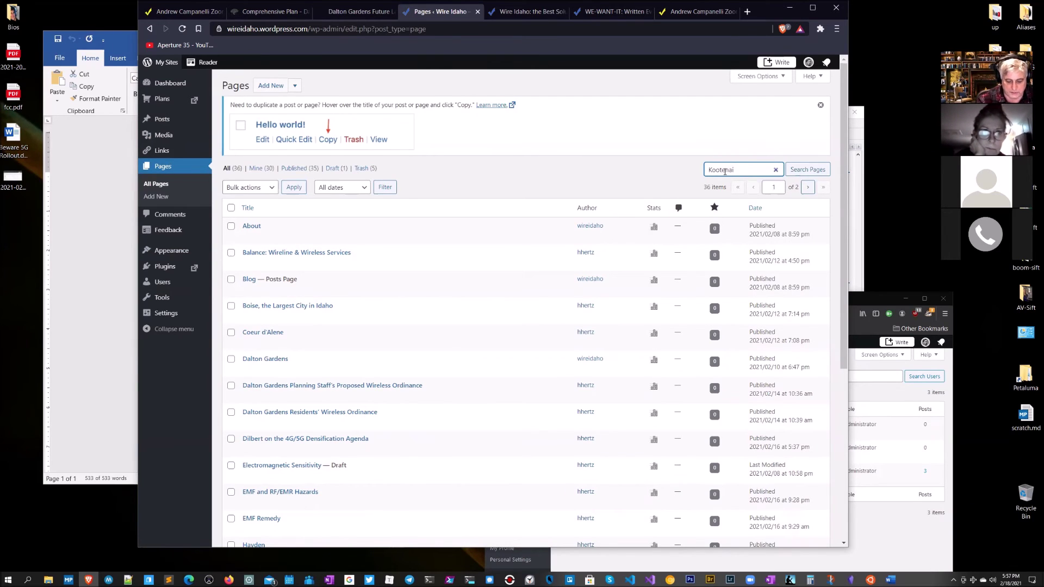
{"action": "key", "text": "Return"}
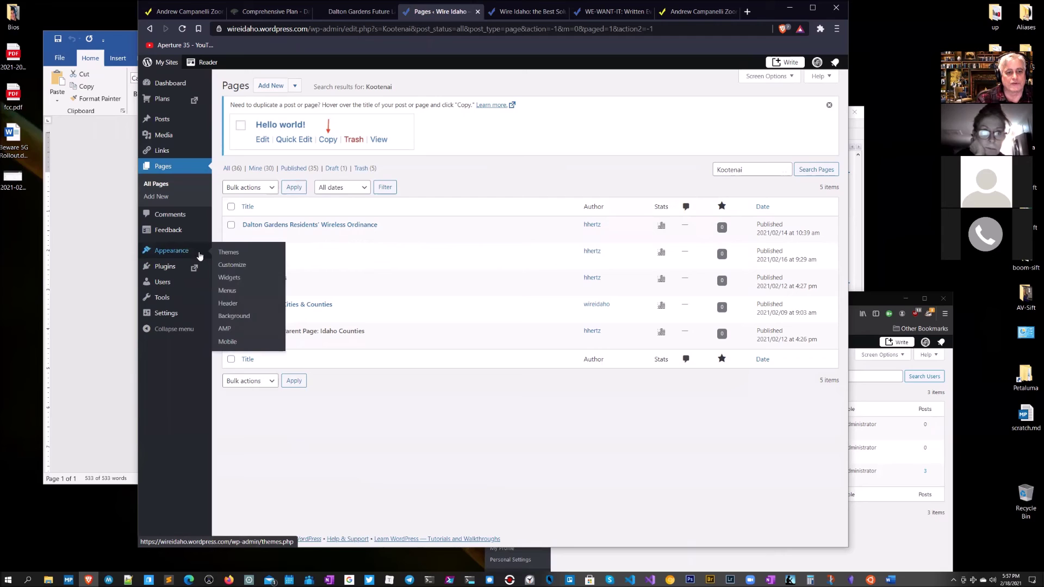
Step: Add the Dilbert on the 4G/5G Densification Agenda page to the menu beneath WTF Report Card
{"action": "left_click", "coordinate": [226, 291]}
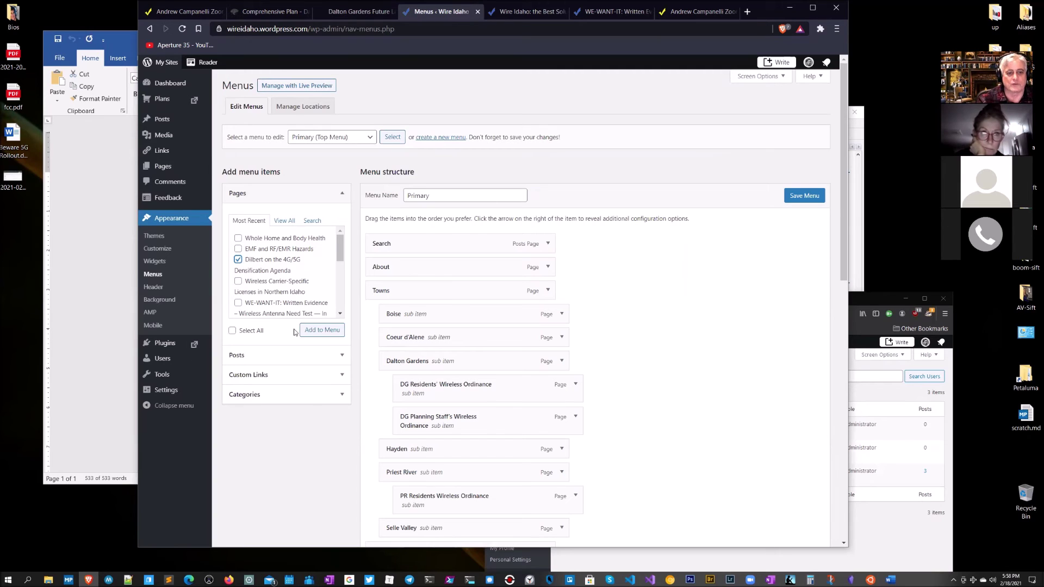
{"action": "left_click", "coordinate": [319, 333]}
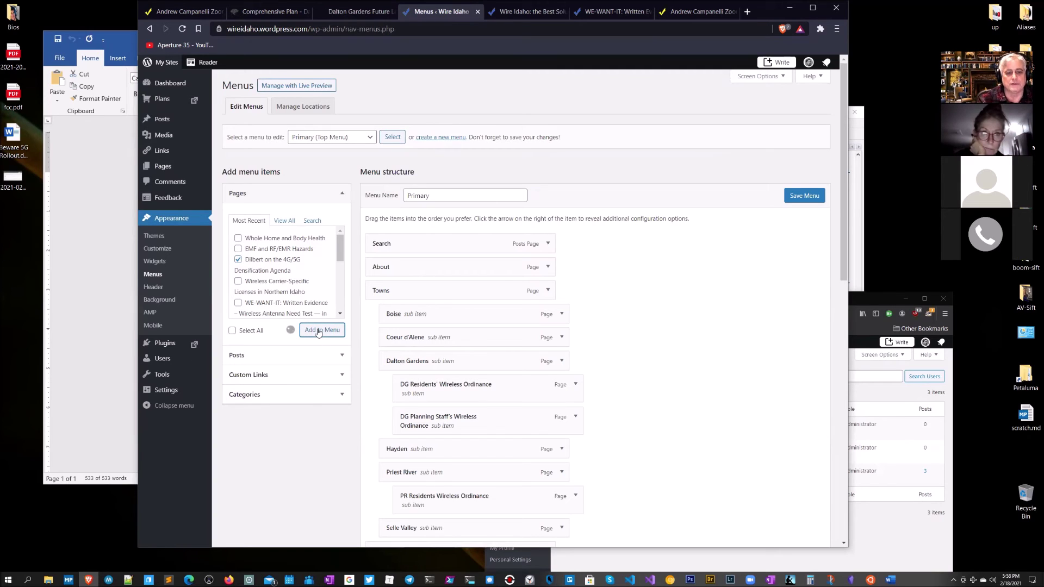
{"action": "scroll", "coordinate": [710, 334], "scroll_direction": "down", "scroll_amount": 15}
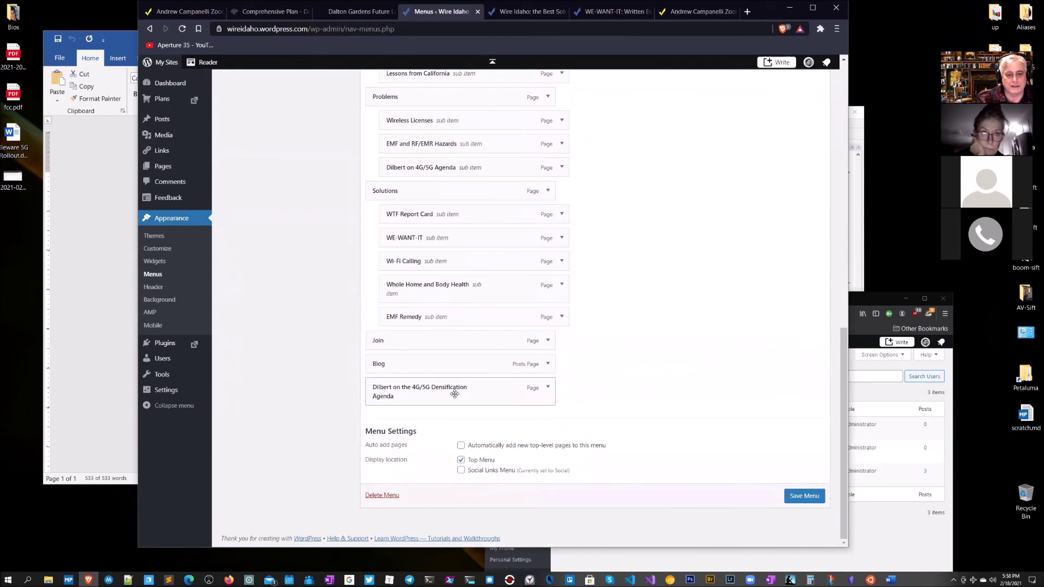
{"action": "left_click_drag", "start_coordinate": [454, 394], "coordinate": [468, 251]}
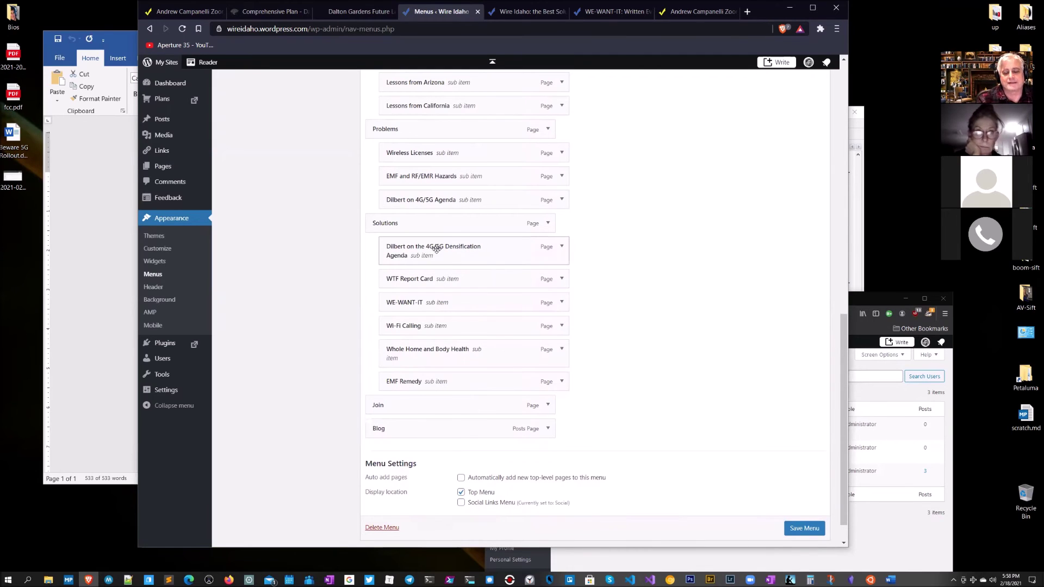
{"action": "left_click_drag", "start_coordinate": [436, 249], "coordinate": [462, 273]}
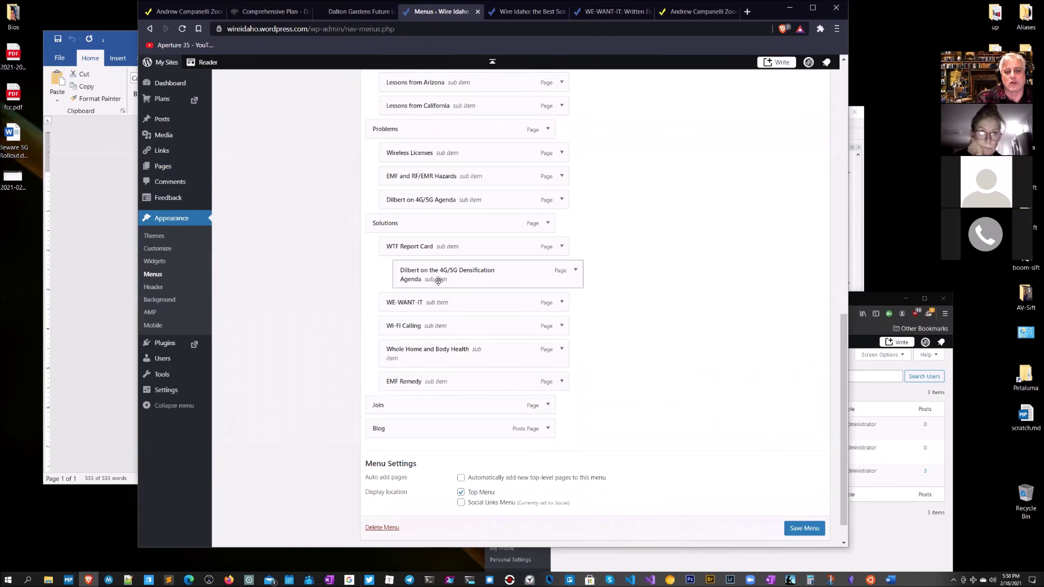
Step: Shorten the item's Navigation Label to 'Dilbert' and save the menu
{"action": "left_click", "coordinate": [576, 271]}
{"action": "left_click_drag", "start_coordinate": [534, 309], "coordinate": [421, 311]}
{"action": "key", "text": "BackSpace"}
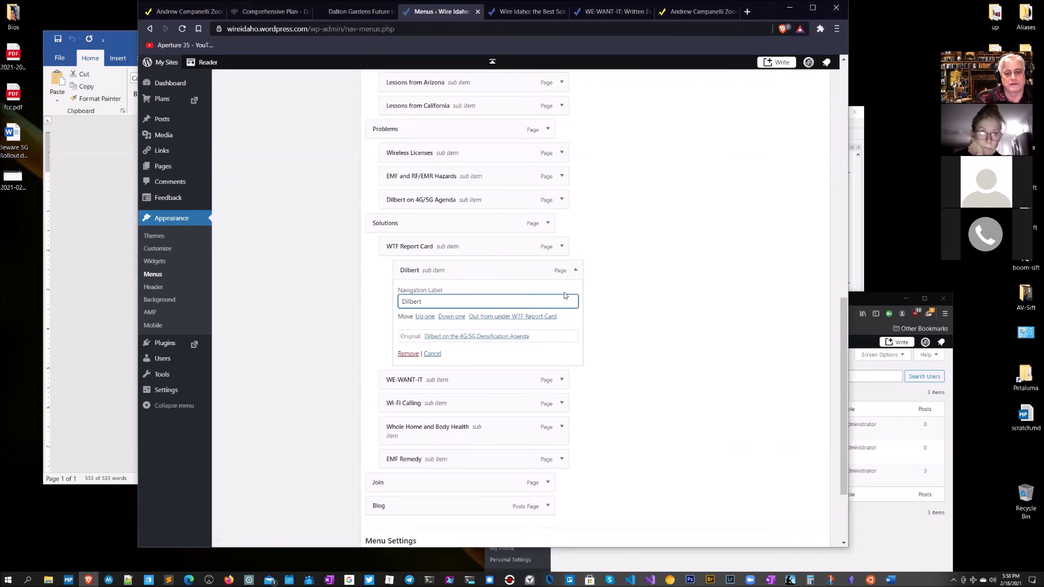
{"action": "left_click", "coordinate": [576, 270]}
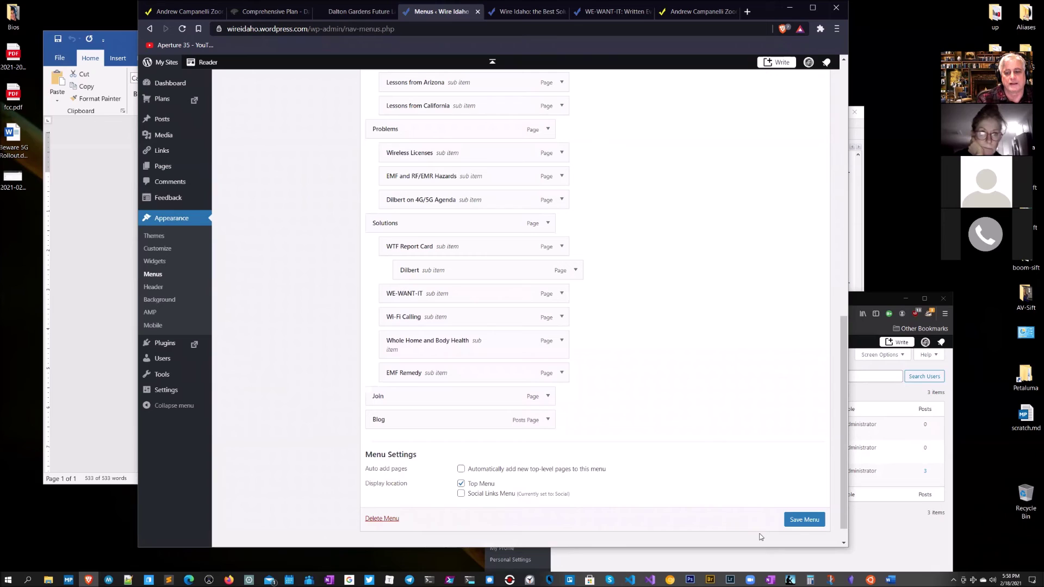
{"action": "left_click", "coordinate": [795, 521]}
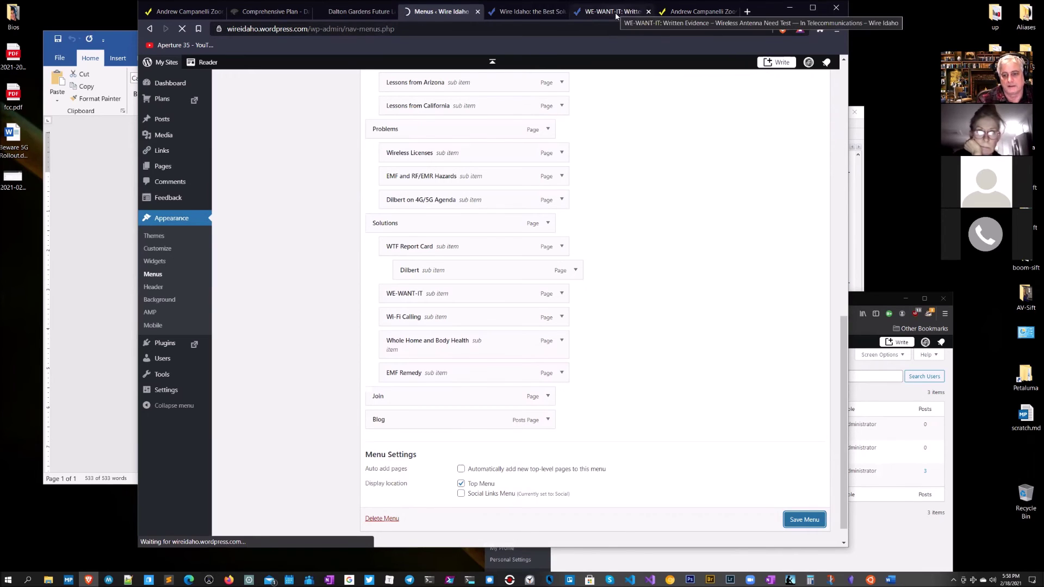
Step: Confirm Dilbert appears under Solutions > WTF Report Card live, then scroll to Latest from the Blog
{"action": "left_click", "coordinate": [616, 15]}
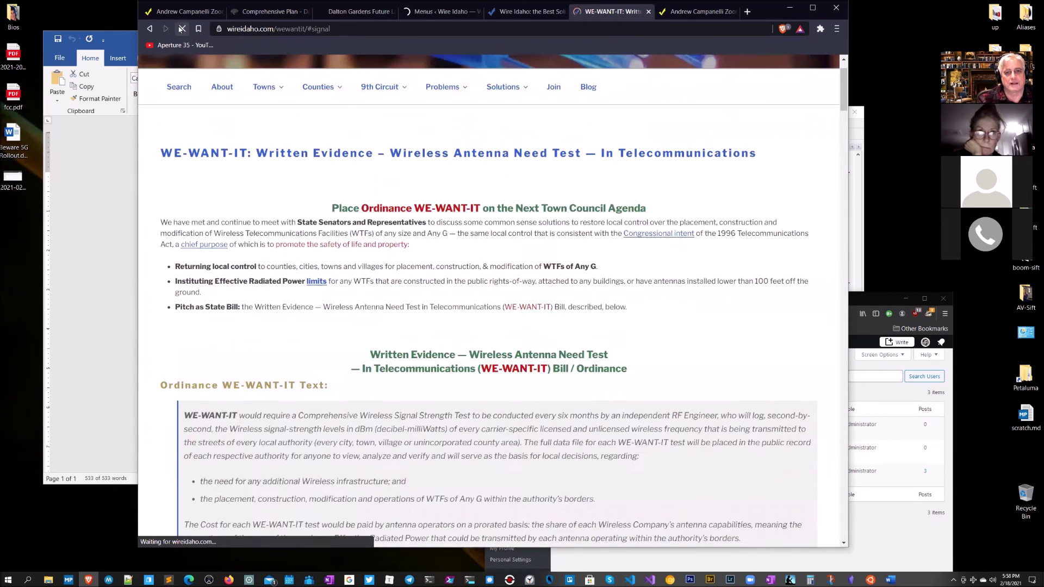
{"action": "mouse_move", "coordinate": [487, 87]}
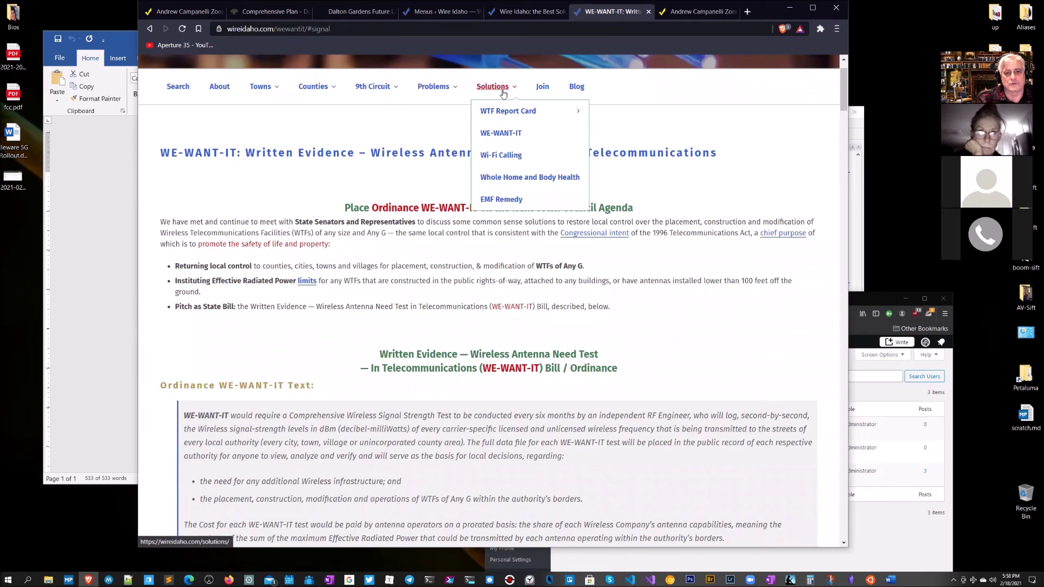
{"action": "mouse_move", "coordinate": [503, 115]}
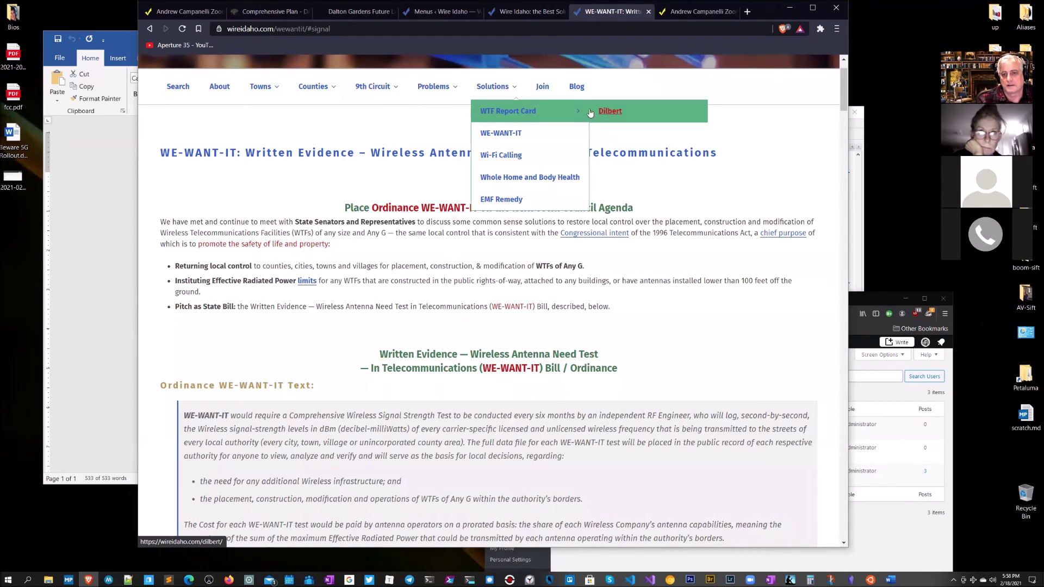
{"action": "mouse_move", "coordinate": [387, 87]}
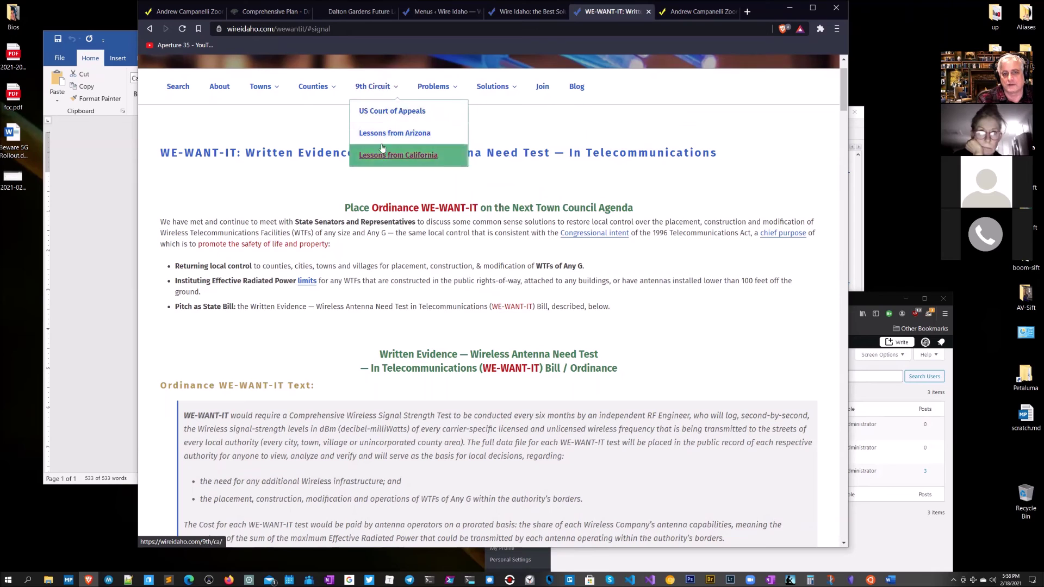
{"action": "mouse_move", "coordinate": [585, 155]}
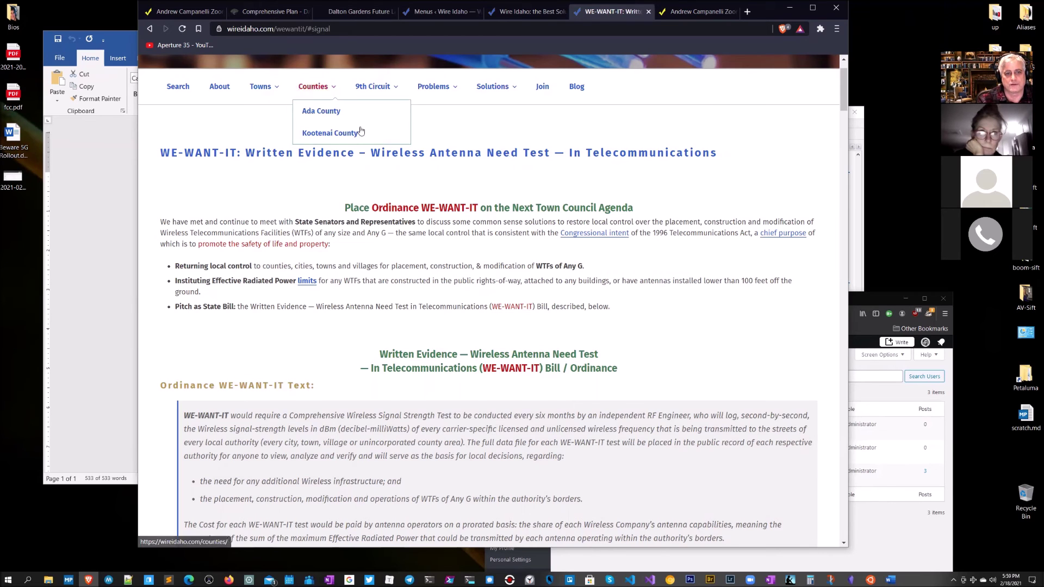
{"action": "scroll", "coordinate": [326, 125], "scroll_direction": "up", "scroll_amount": 2}
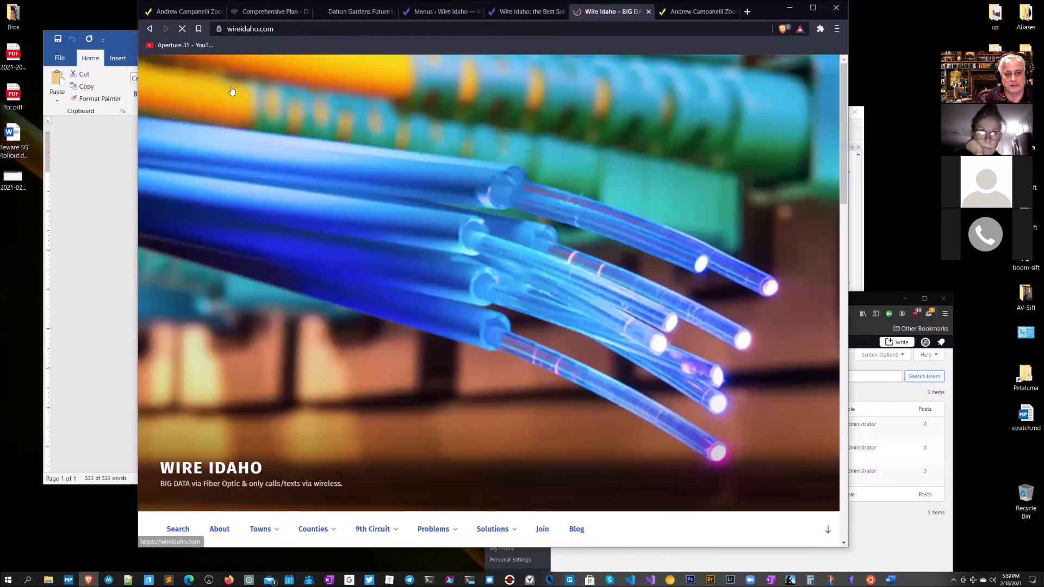
{"action": "scroll", "coordinate": [647, 298], "scroll_direction": "down", "scroll_amount": 10}
{"action": "scroll", "coordinate": [647, 298], "scroll_direction": "down", "scroll_amount": 9}
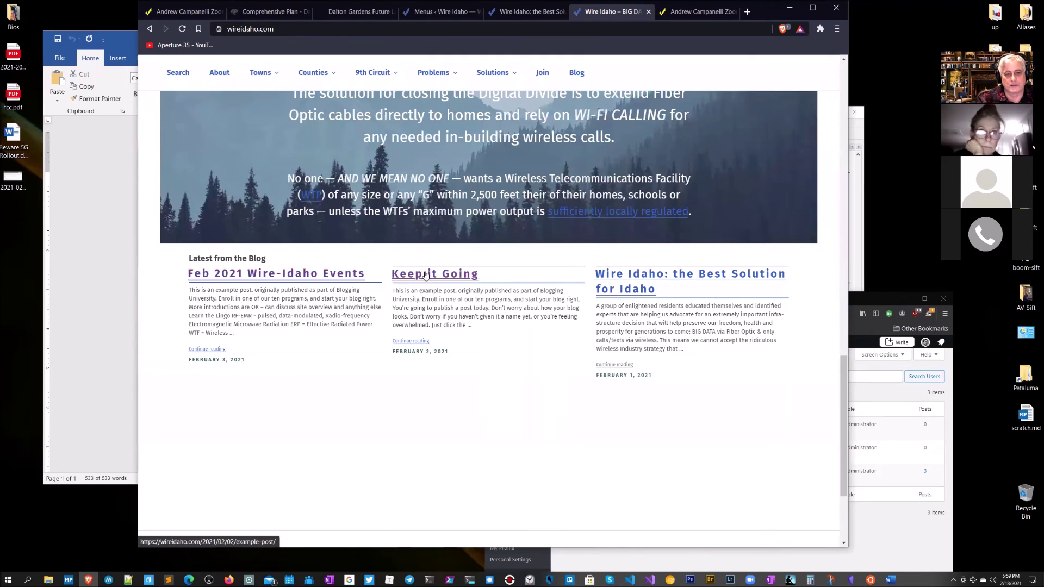
Step: Open the 'Feb 2021 Wire-Idaho Events' post and select its whole body text
{"action": "left_click", "coordinate": [349, 277]}
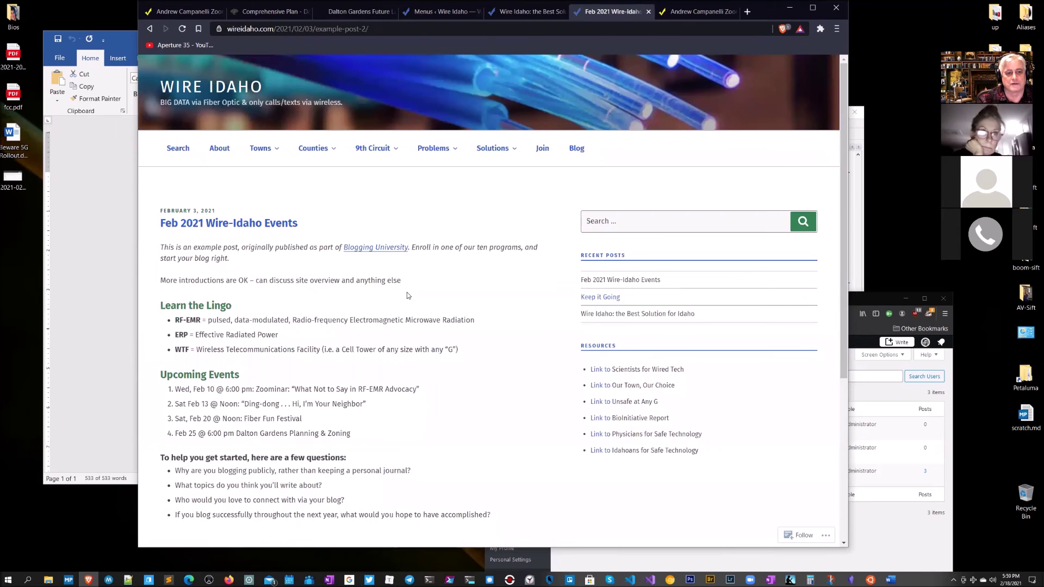
{"action": "scroll", "coordinate": [289, 245], "scroll_direction": "down", "scroll_amount": 1}
{"action": "scroll", "coordinate": [289, 245], "scroll_direction": "down", "scroll_amount": 2}
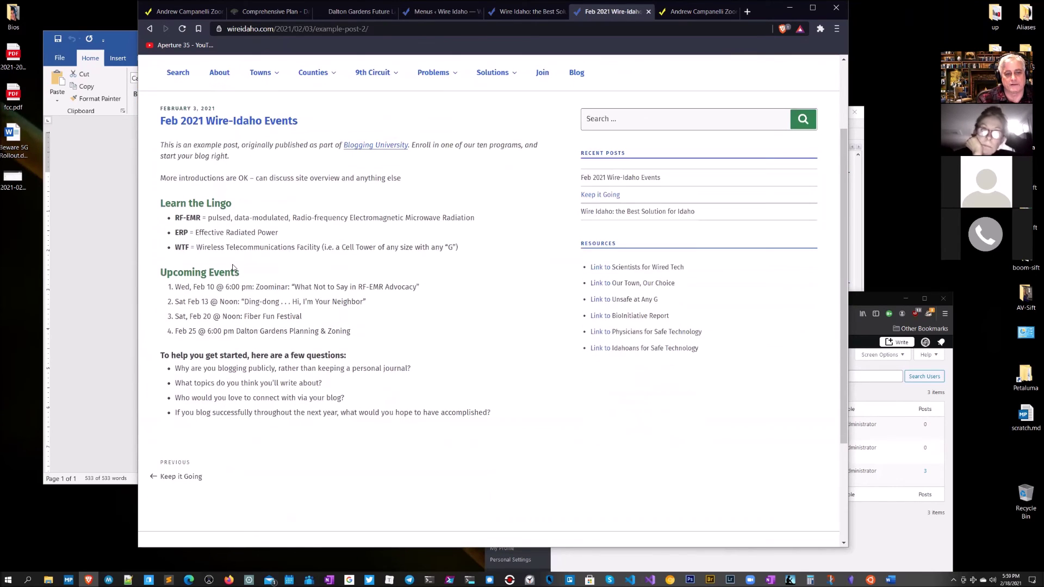
{"action": "left_click_drag", "start_coordinate": [518, 424], "coordinate": [152, 144]}
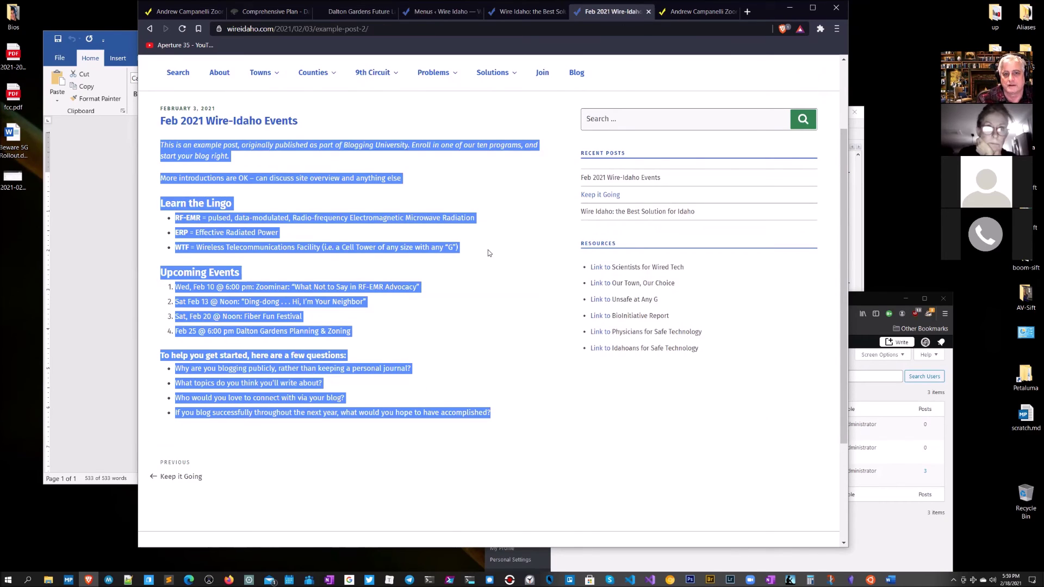
Step: Open the Hayden page from the Towns menu and select its Lorem ipsum paragraph
{"action": "mouse_move", "coordinate": [266, 75]}
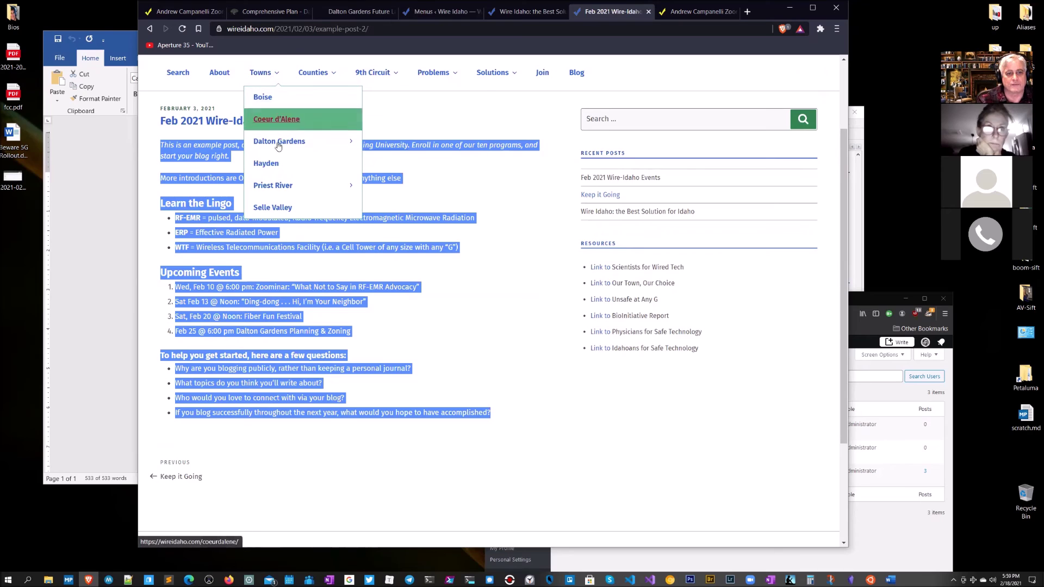
{"action": "left_click", "coordinate": [269, 164]}
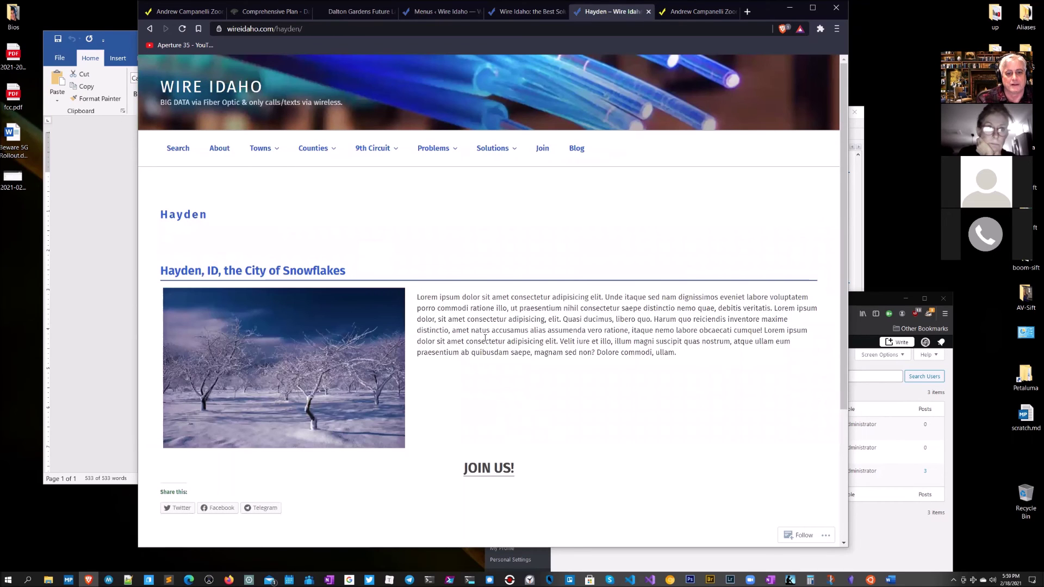
{"action": "left_click_drag", "start_coordinate": [690, 357], "coordinate": [414, 295]}
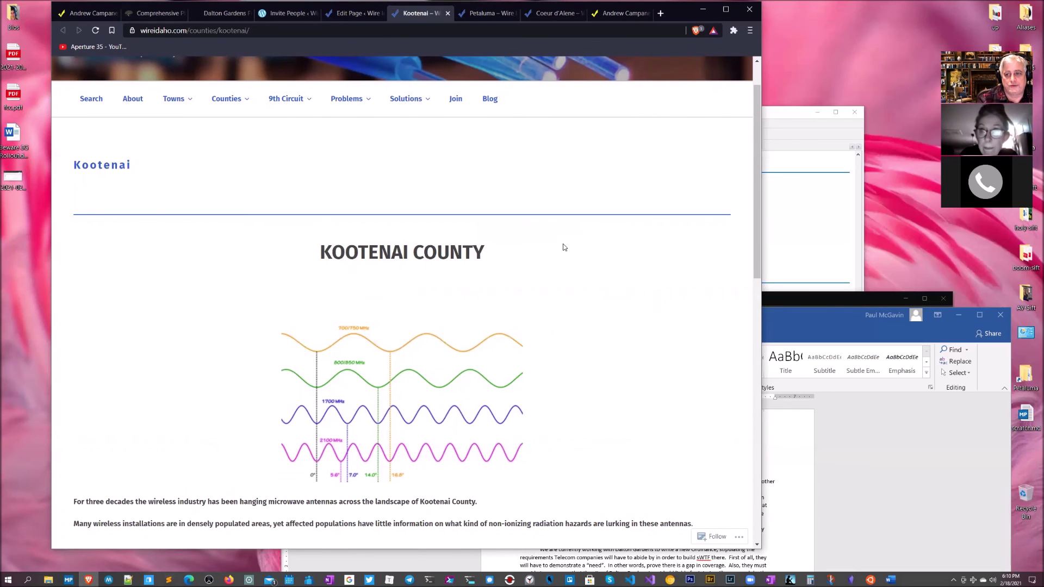
{"action": "scroll", "coordinate": [550, 194], "scroll_direction": "up", "scroll_amount": 2}
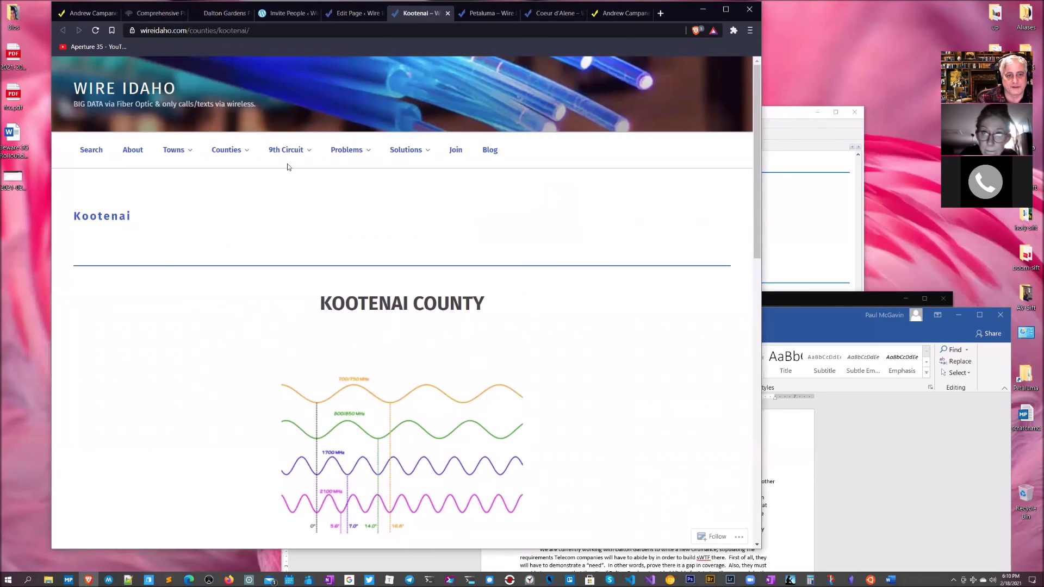
{"action": "mouse_move", "coordinate": [367, 157]}
{"action": "mouse_move", "coordinate": [174, 152]}
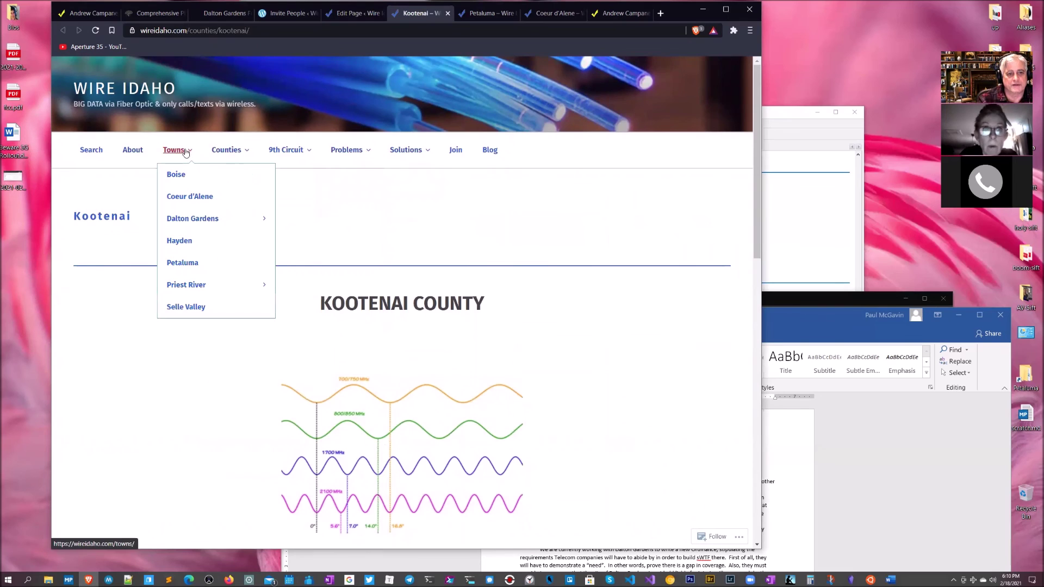
{"action": "mouse_move", "coordinate": [180, 293]}
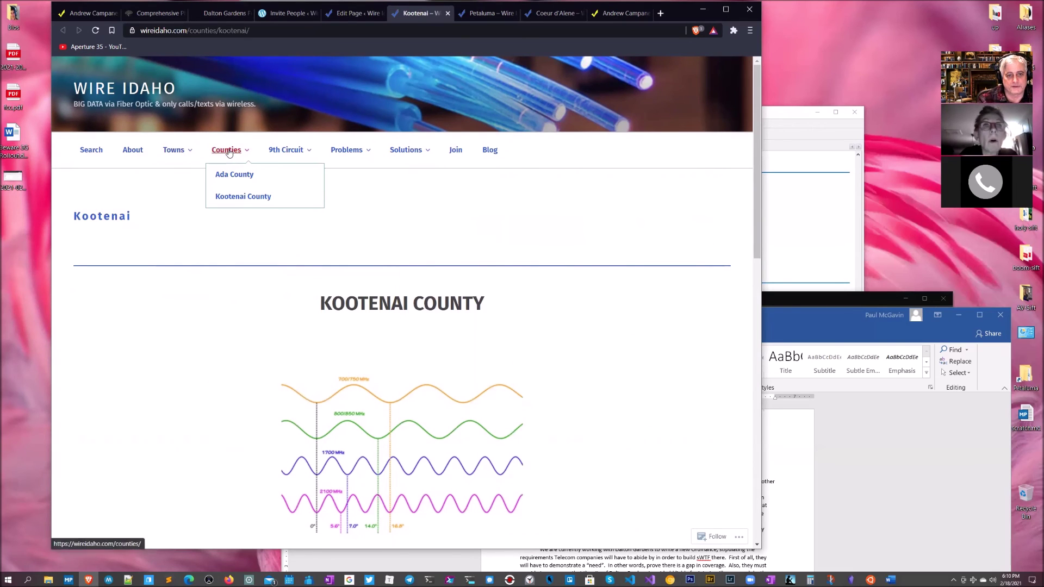
{"action": "mouse_move", "coordinate": [411, 154]}
{"action": "mouse_move", "coordinate": [414, 180]}
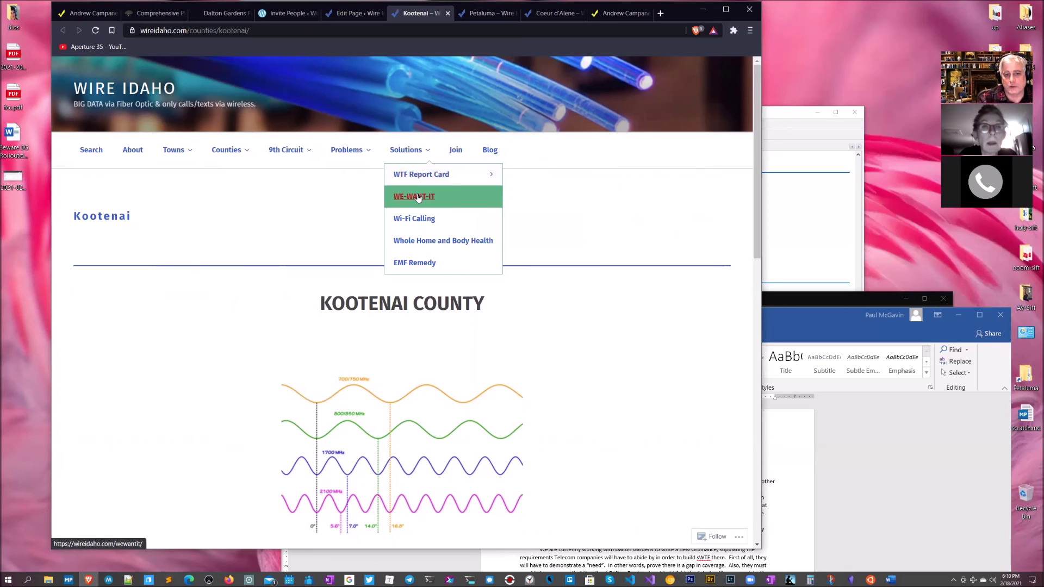
{"action": "left_click", "coordinate": [419, 240]}
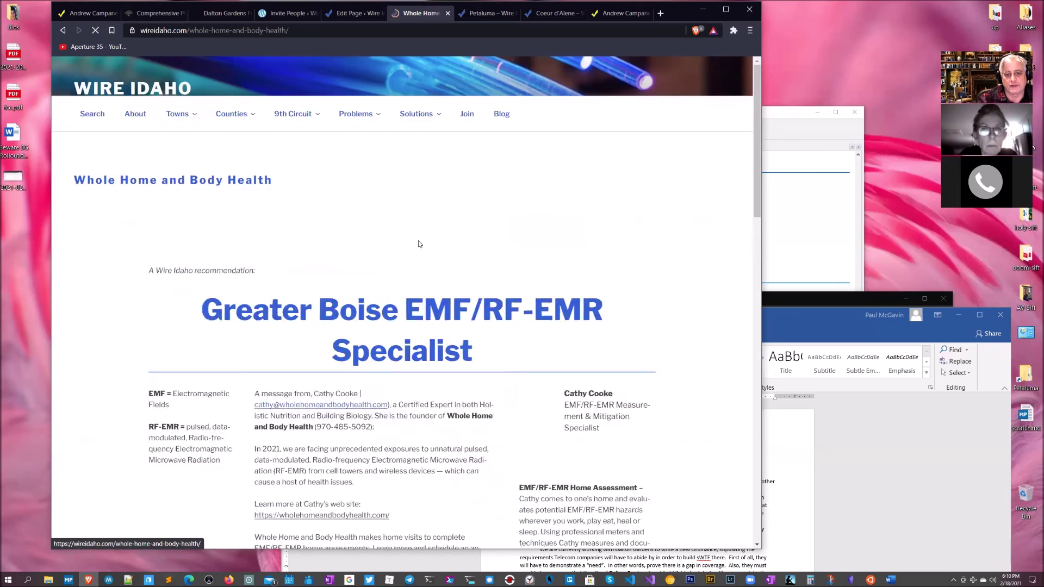
{"action": "scroll", "coordinate": [658, 311], "scroll_direction": "down", "scroll_amount": 3}
{"action": "scroll", "coordinate": [658, 311], "scroll_direction": "up", "scroll_amount": 1}
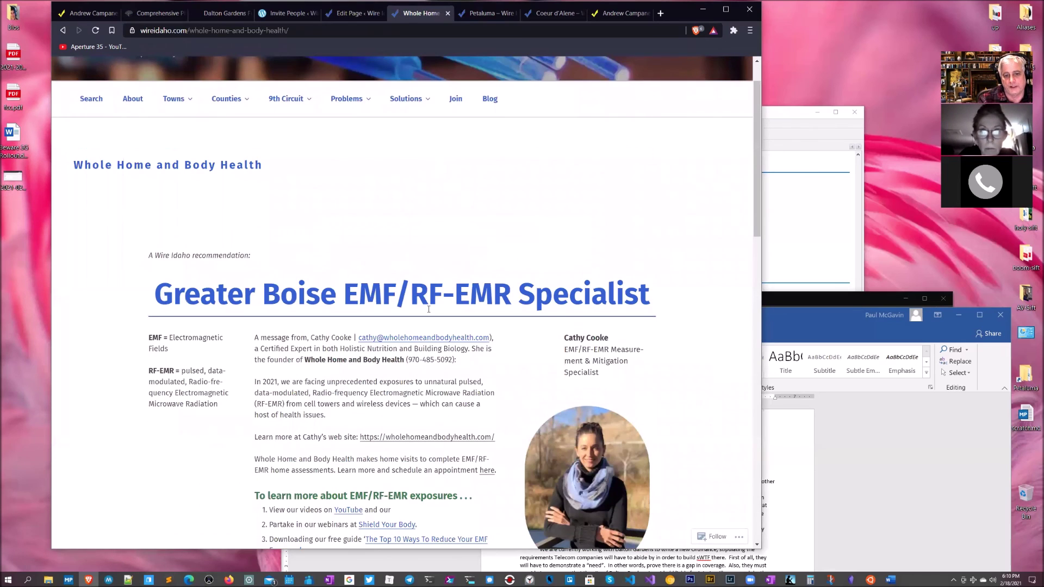
{"action": "scroll", "coordinate": [465, 374], "scroll_direction": "down", "scroll_amount": 15}
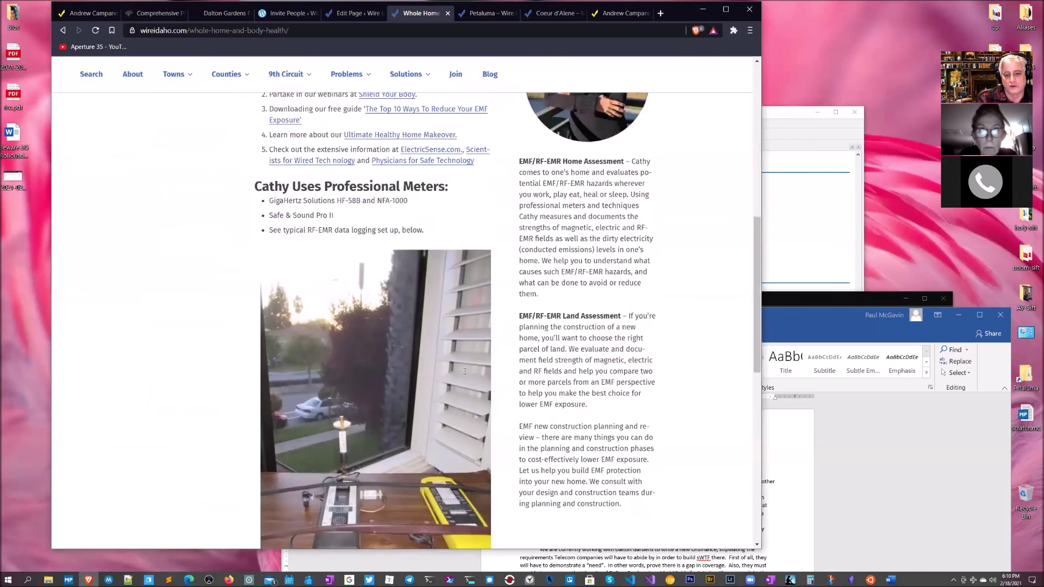
{"action": "scroll", "coordinate": [464, 372], "scroll_direction": "up", "scroll_amount": 12}
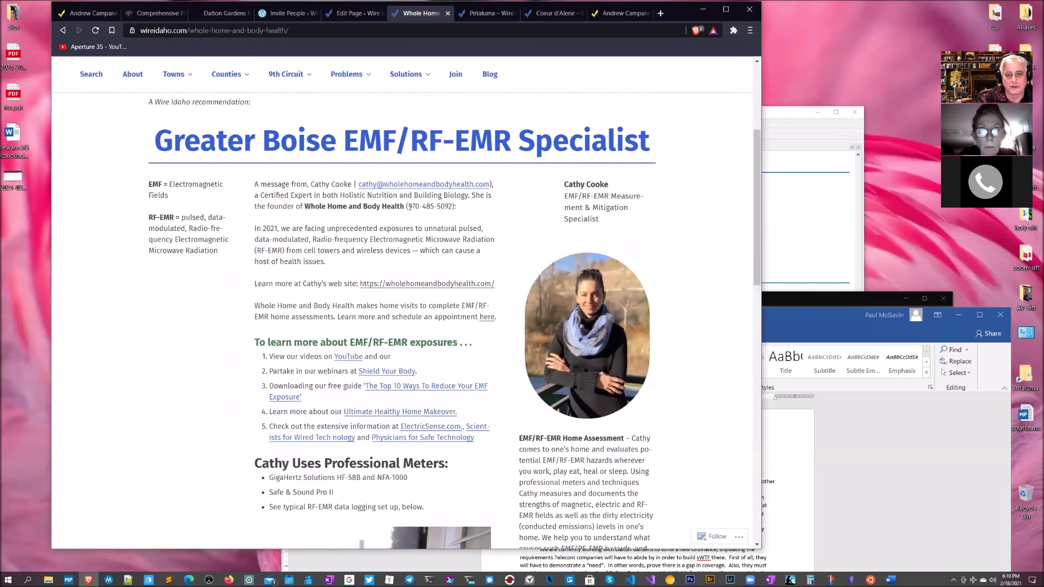
Step: Open EMF Remedy from Solutions and scroll through it to the footer and back up
{"action": "mouse_move", "coordinate": [405, 76]}
{"action": "left_click", "coordinate": [415, 188]}
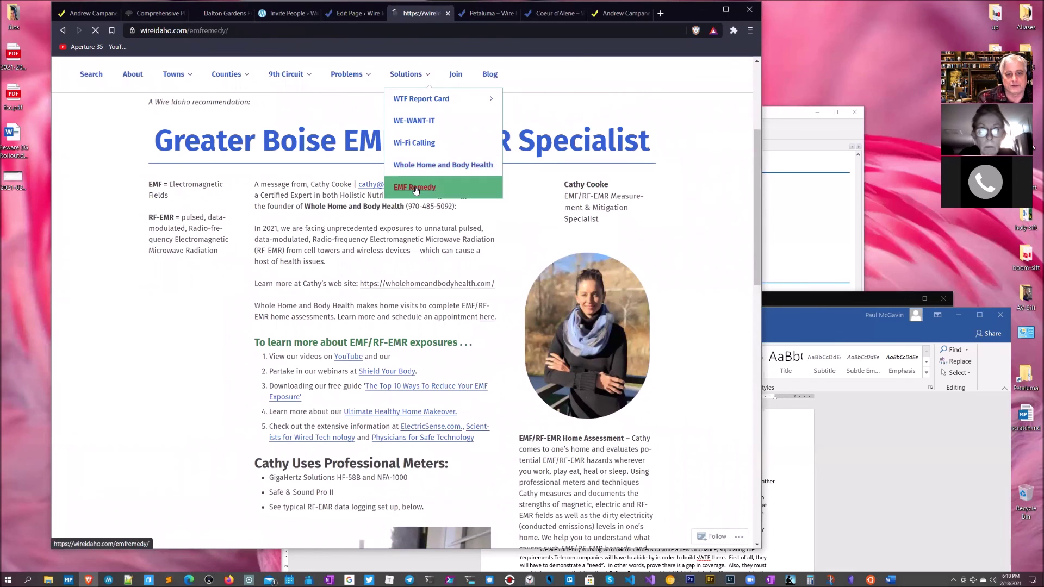
{"action": "scroll", "coordinate": [586, 315], "scroll_direction": "down", "scroll_amount": 2}
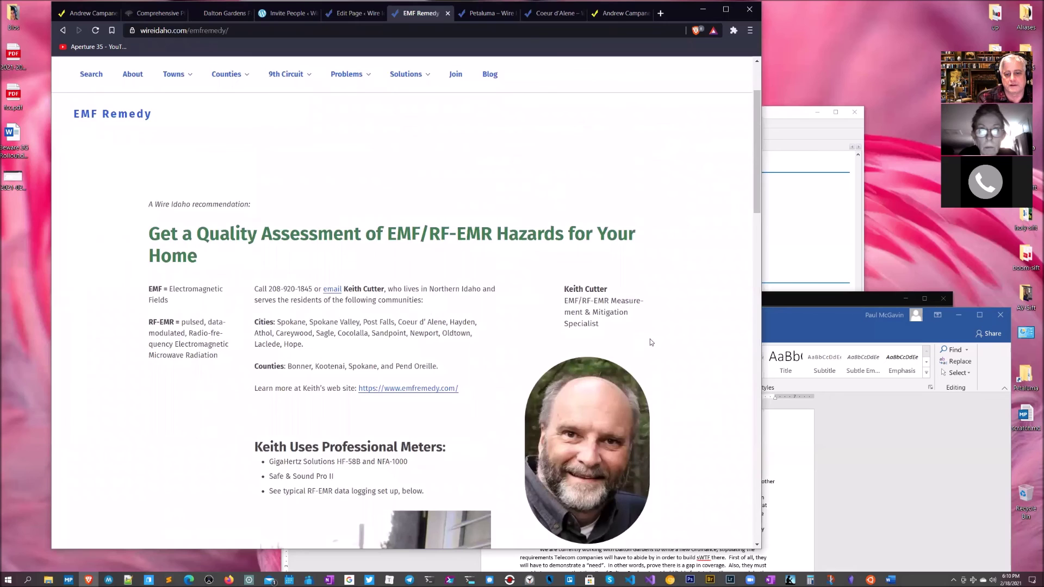
{"action": "scroll", "coordinate": [643, 353], "scroll_direction": "down", "scroll_amount": 9}
{"action": "scroll", "coordinate": [641, 368], "scroll_direction": "down", "scroll_amount": 3}
{"action": "scroll", "coordinate": [641, 364], "scroll_direction": "up", "scroll_amount": 3}
{"action": "scroll", "coordinate": [641, 366], "scroll_direction": "down", "scroll_amount": 8}
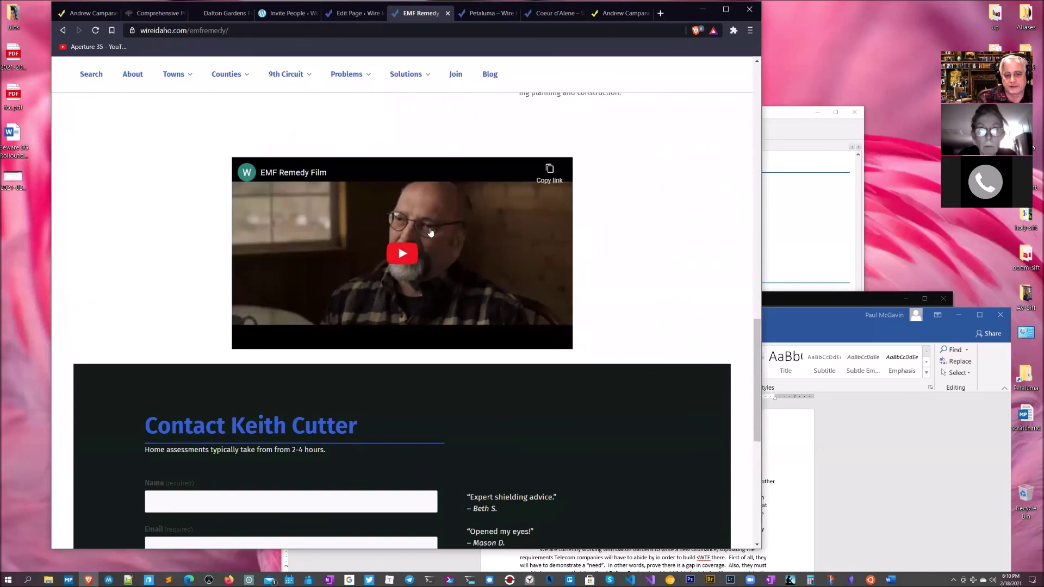
{"action": "scroll", "coordinate": [421, 260], "scroll_direction": "down", "scroll_amount": 4}
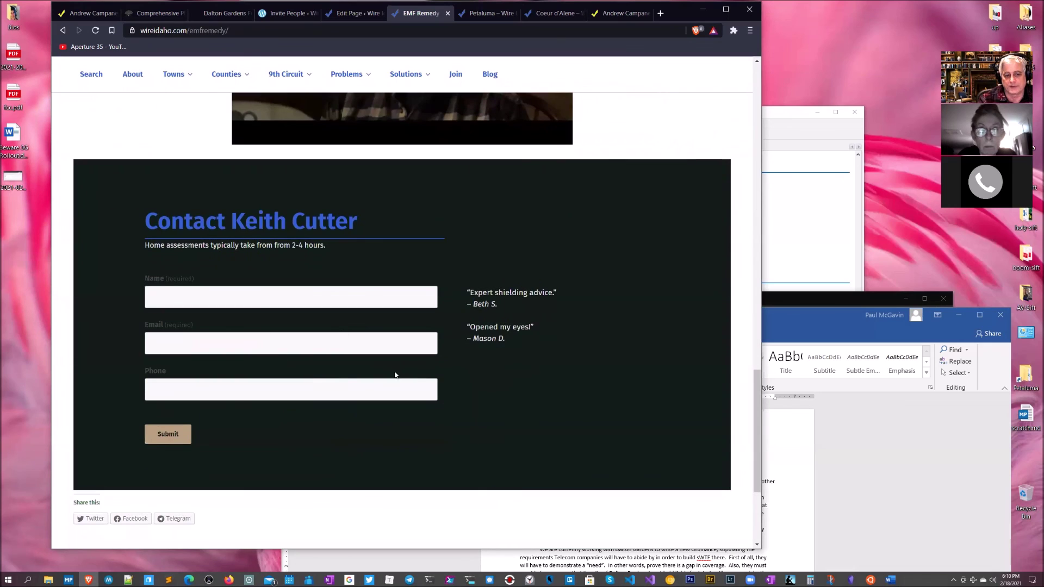
{"action": "scroll", "coordinate": [576, 349], "scroll_direction": "up", "scroll_amount": 20}
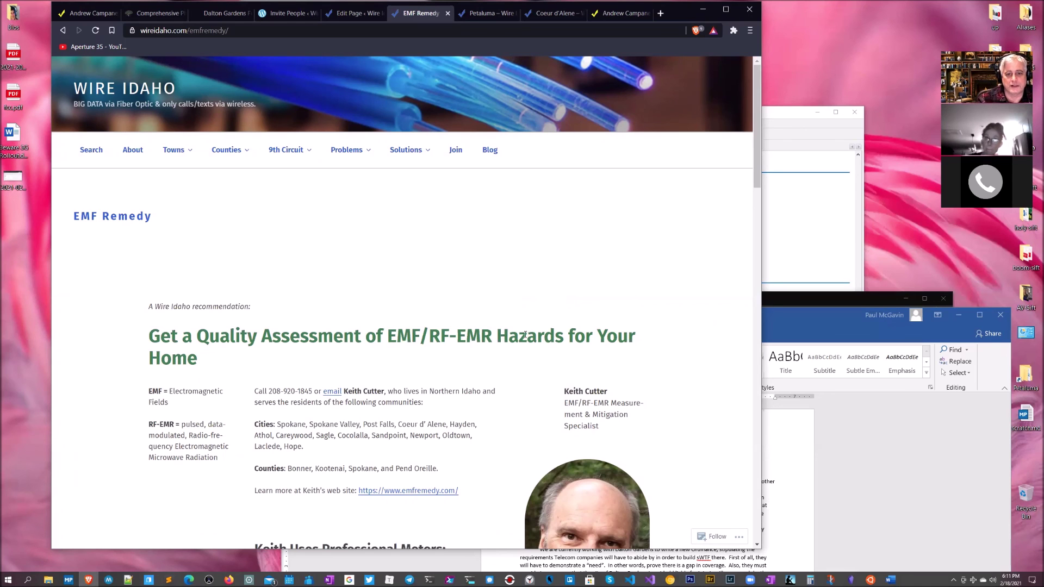
{"action": "scroll", "coordinate": [525, 335], "scroll_direction": "down", "scroll_amount": 20}
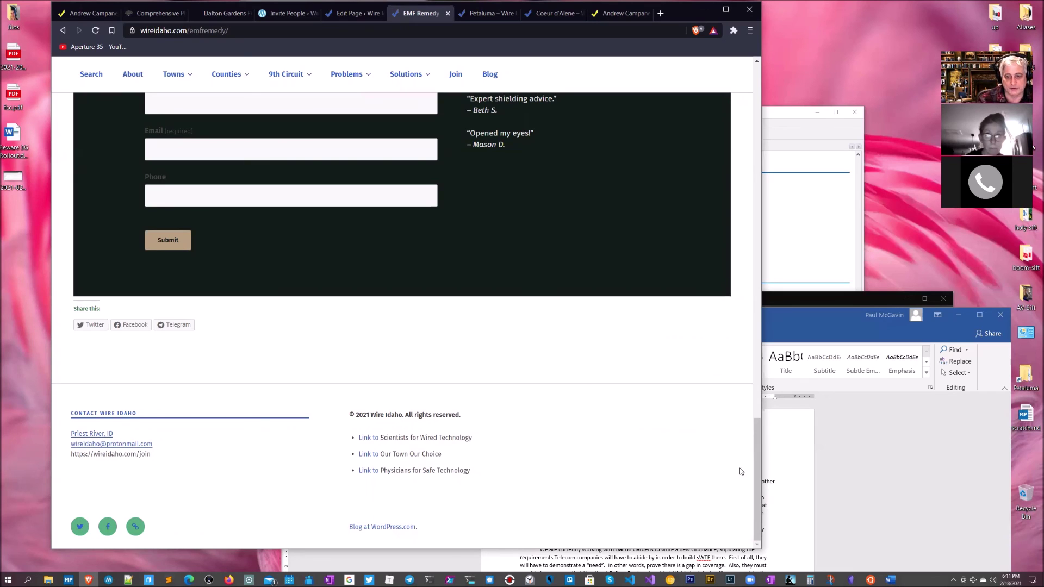
{"action": "left_click_drag", "start_coordinate": [754, 461], "coordinate": [752, 78]}
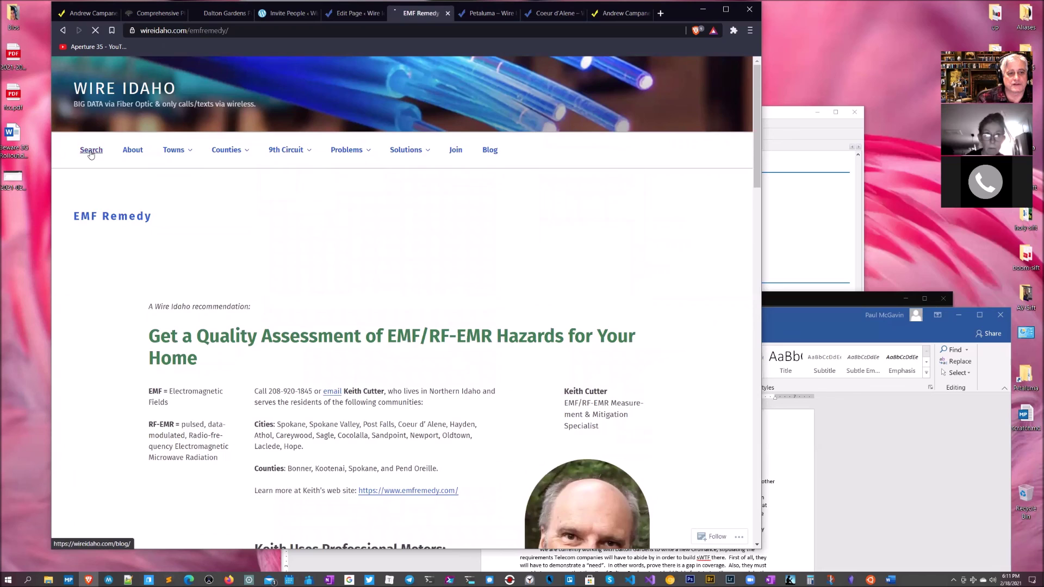
Step: Search the live site's blog for 'dbm' and scroll through the results
{"action": "left_click", "coordinate": [91, 152]}
{"action": "left_click", "coordinate": [523, 264]}
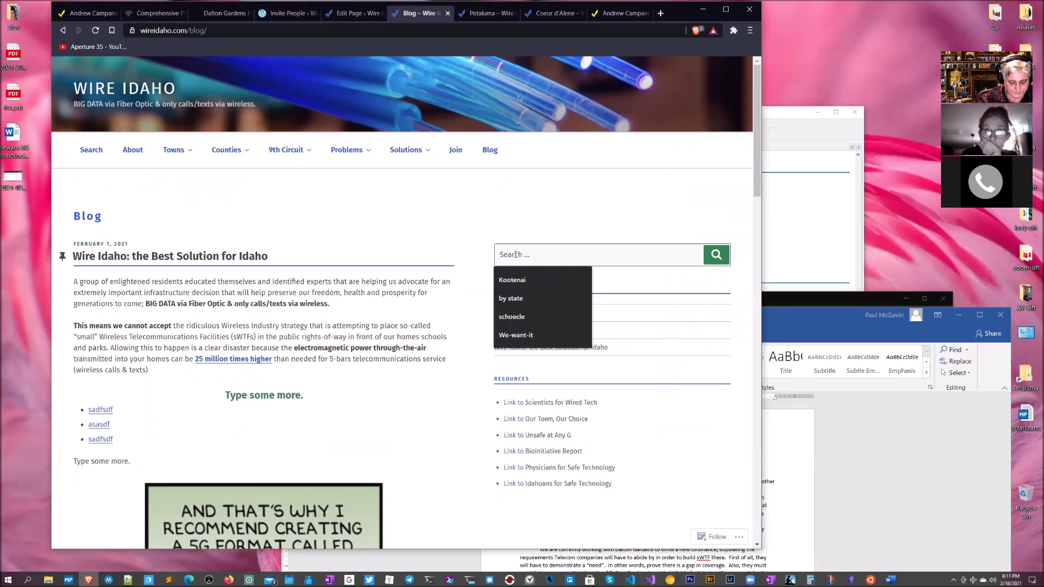
{"action": "type", "text": "db"}
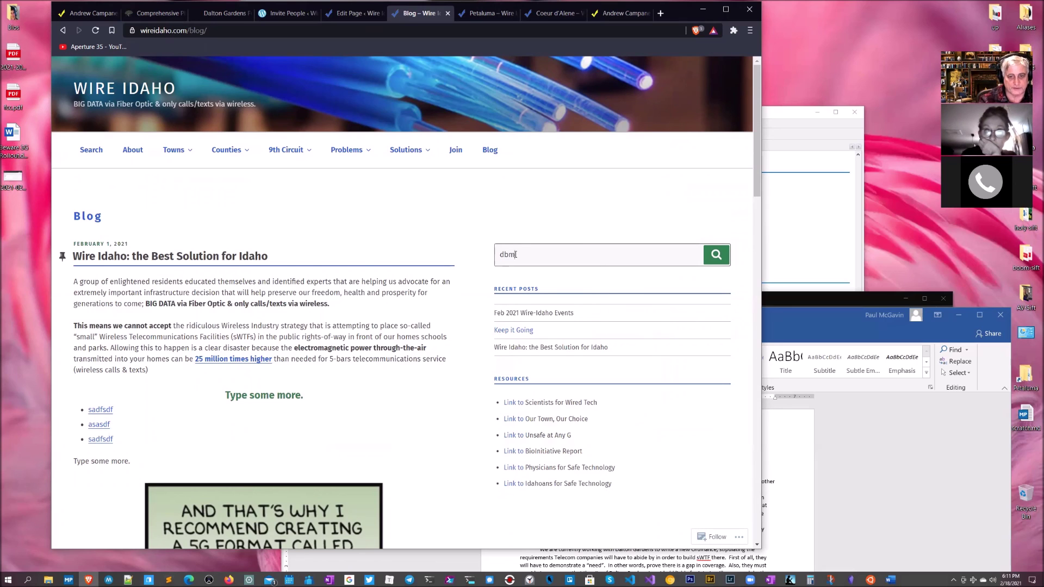
{"action": "type", "text": "m"}
{"action": "left_click", "coordinate": [716, 256]}
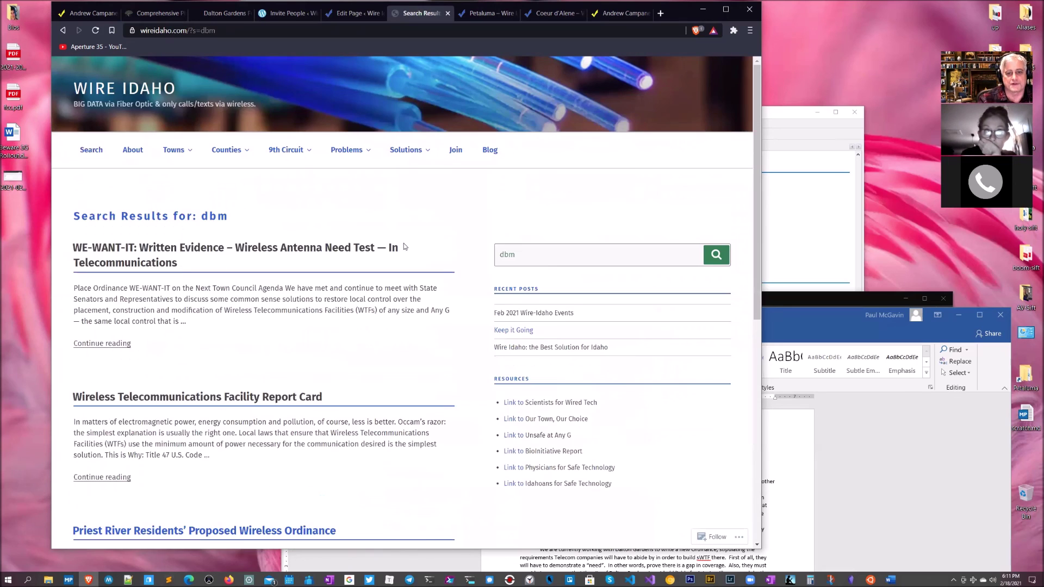
{"action": "scroll", "coordinate": [288, 360], "scroll_direction": "down", "scroll_amount": 5}
{"action": "scroll", "coordinate": [288, 359], "scroll_direction": "up", "scroll_amount": 5}
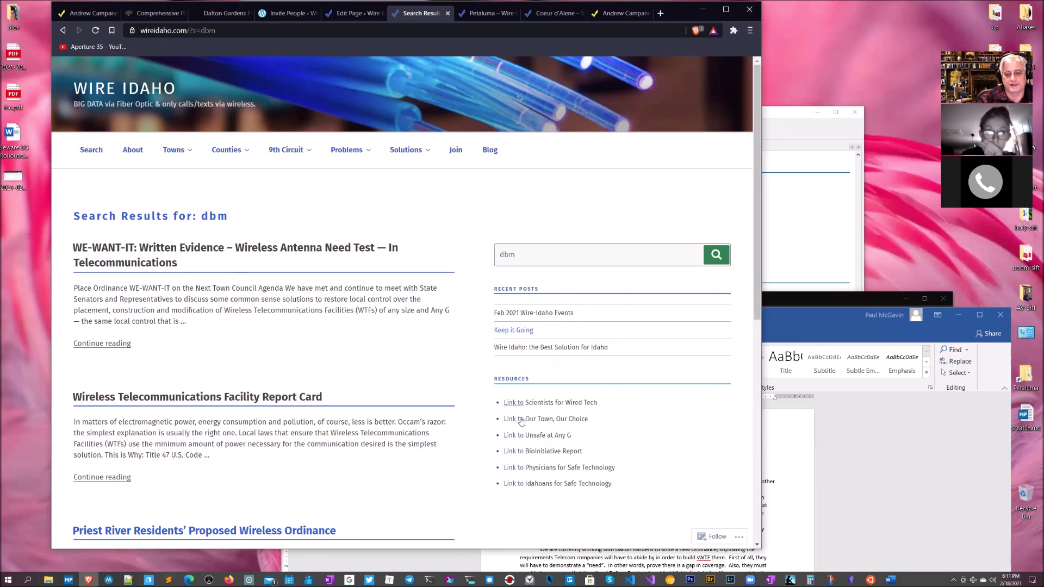
{"action": "scroll", "coordinate": [615, 419], "scroll_direction": "down", "scroll_amount": 8}
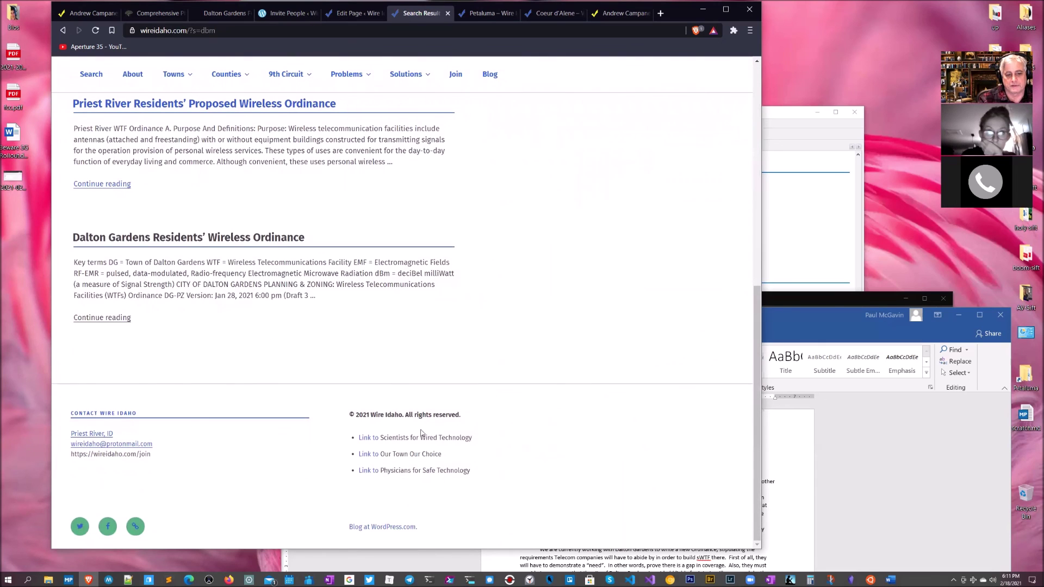
{"action": "scroll", "coordinate": [532, 385], "scroll_direction": "up", "scroll_amount": 10}
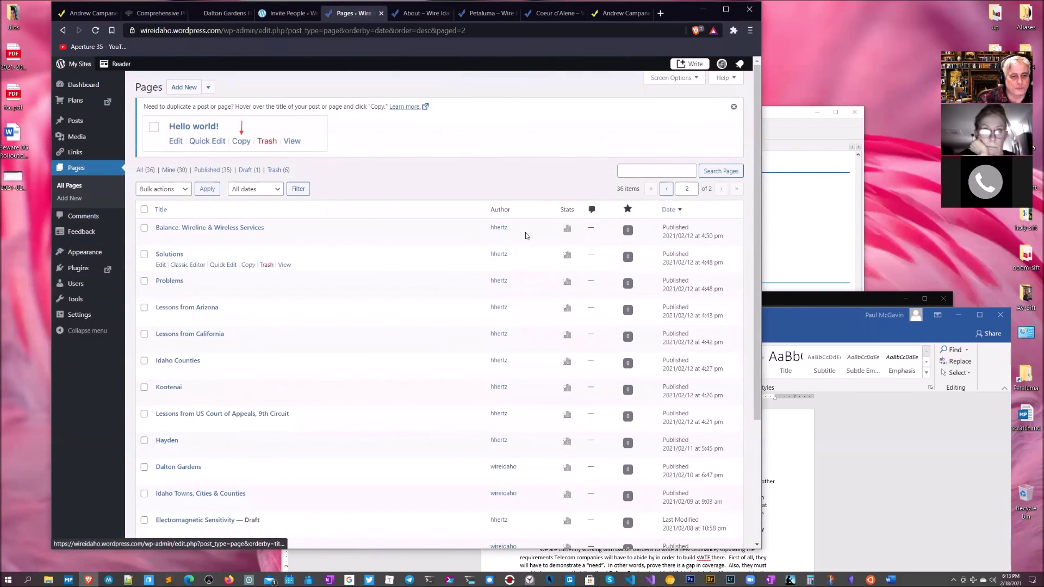
Step: Search Pages for 'winner', open it in the block editor, and read its EMS-idaho.com Classic block content
{"action": "left_click", "coordinate": [641, 173]}
{"action": "type", "text": "winner"}
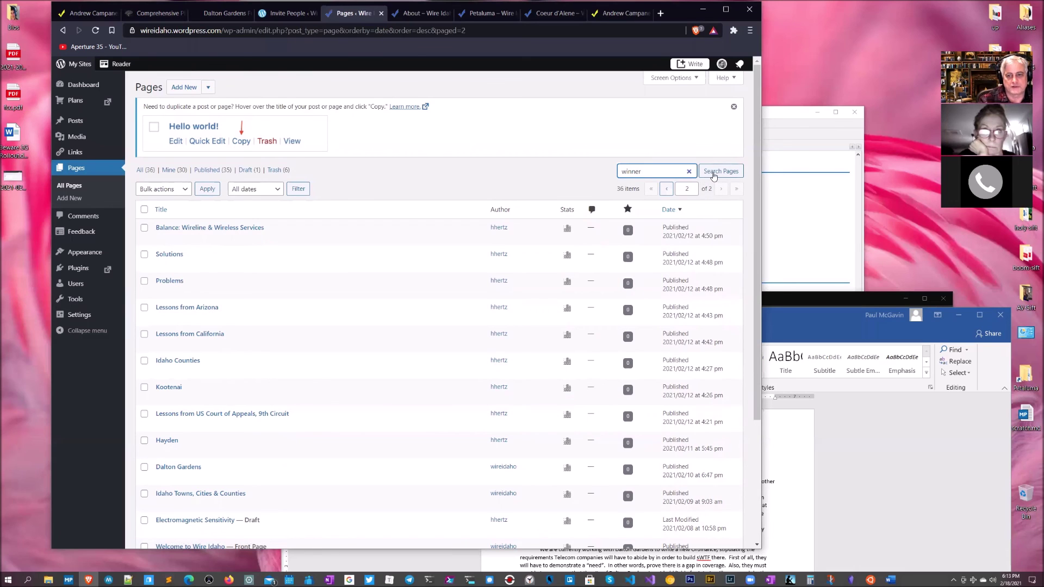
{"action": "left_click", "coordinate": [714, 174]}
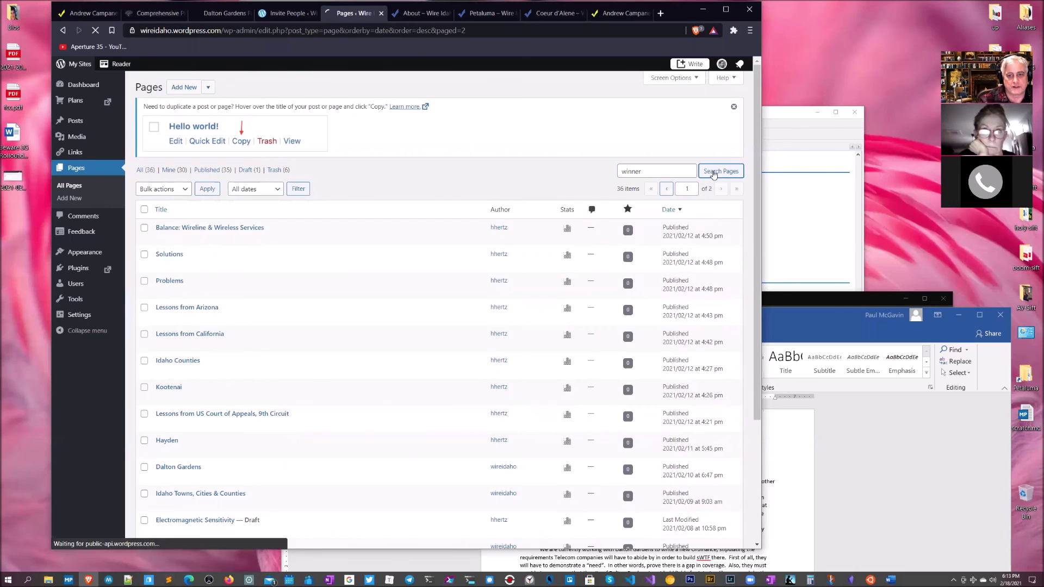
{"action": "left_click", "coordinate": [166, 226]}
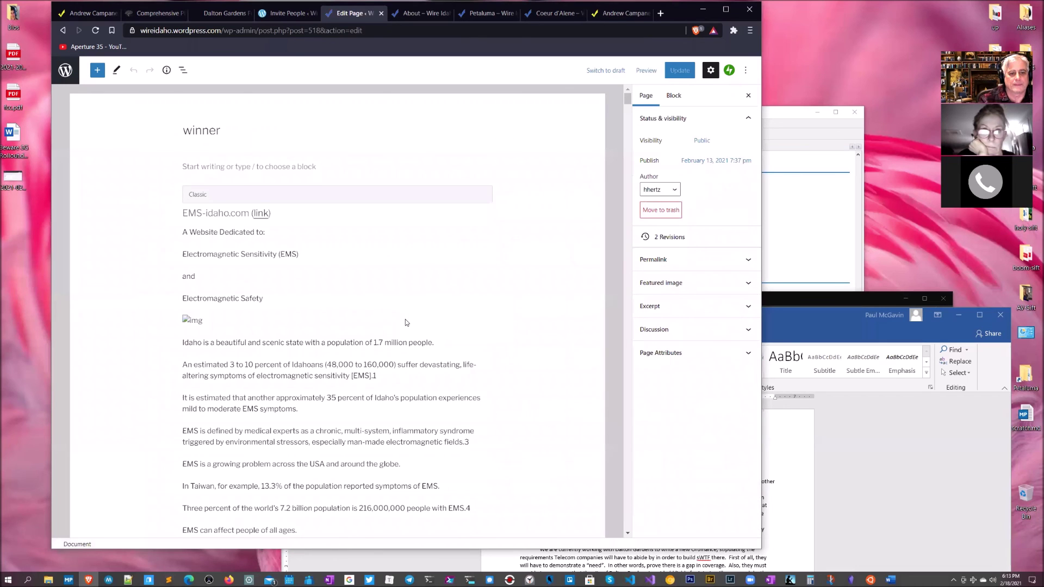
{"action": "scroll", "coordinate": [406, 323], "scroll_direction": "down", "scroll_amount": 15}
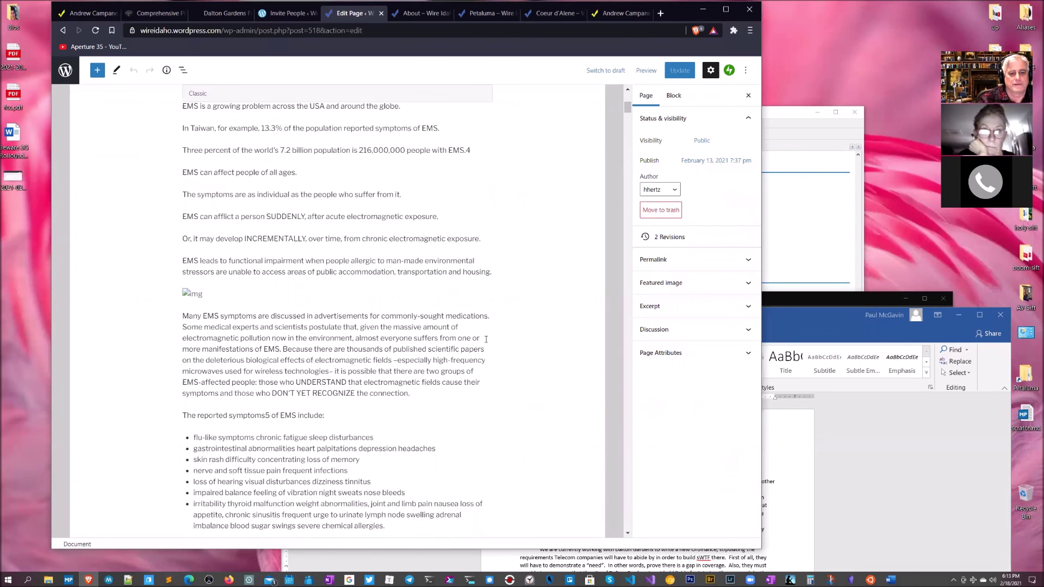
{"action": "scroll", "coordinate": [458, 384], "scroll_direction": "down", "scroll_amount": 20}
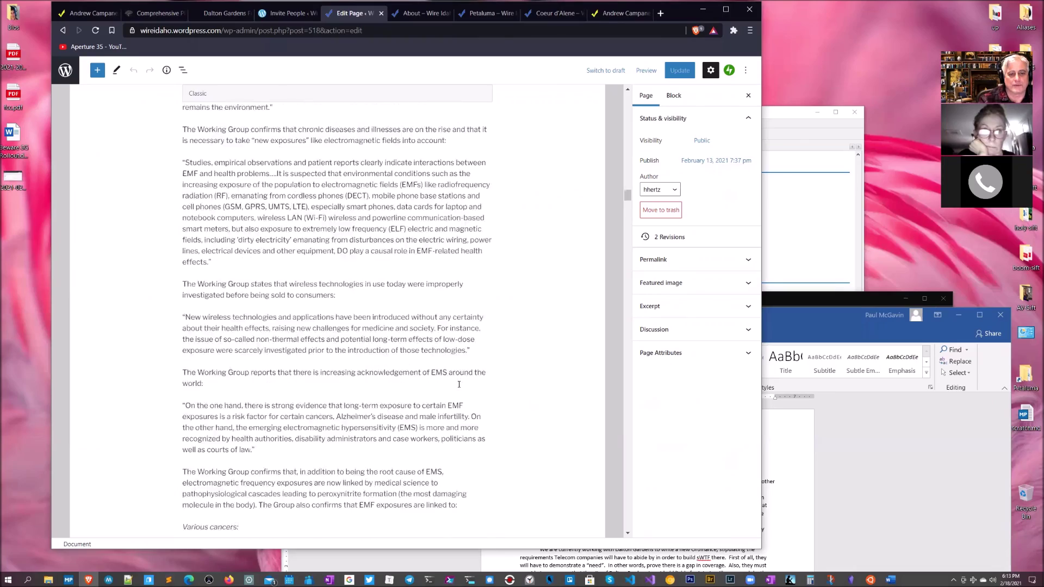
{"action": "scroll", "coordinate": [457, 386], "scroll_direction": "down", "scroll_amount": 15}
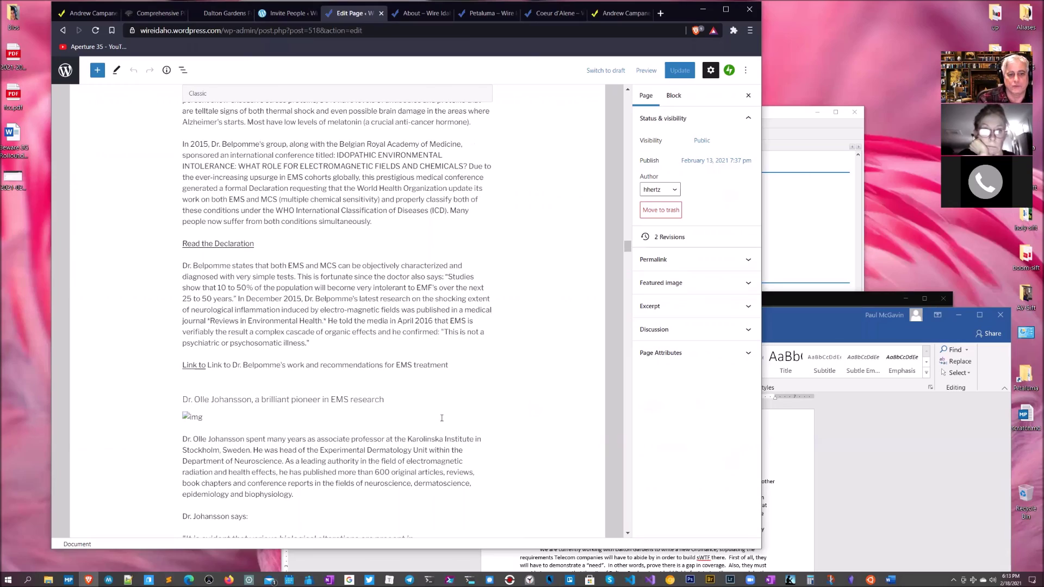
{"action": "scroll", "coordinate": [441, 418], "scroll_direction": "down", "scroll_amount": 20}
{"action": "scroll", "coordinate": [439, 423], "scroll_direction": "down", "scroll_amount": 6}
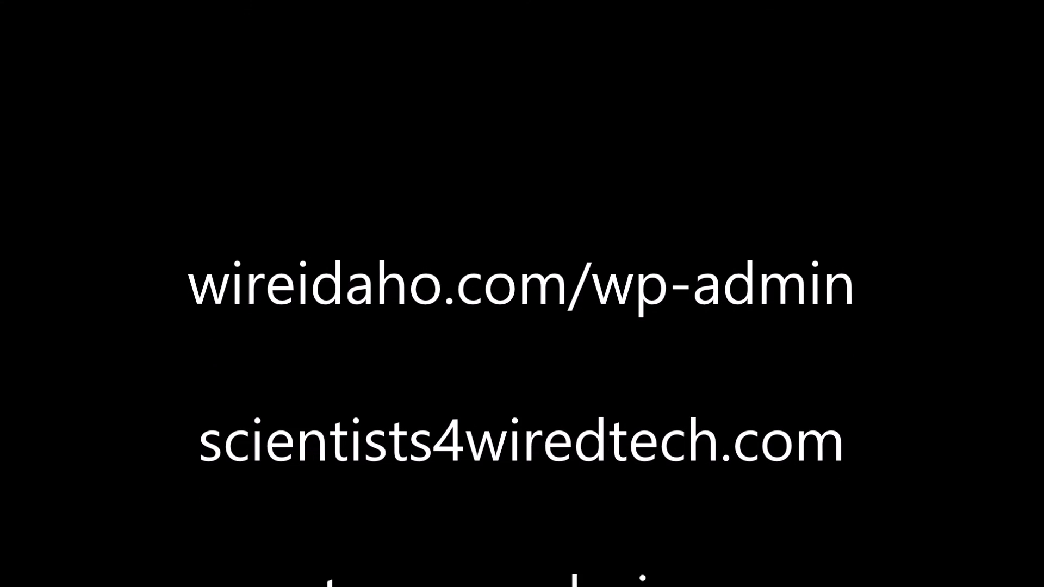